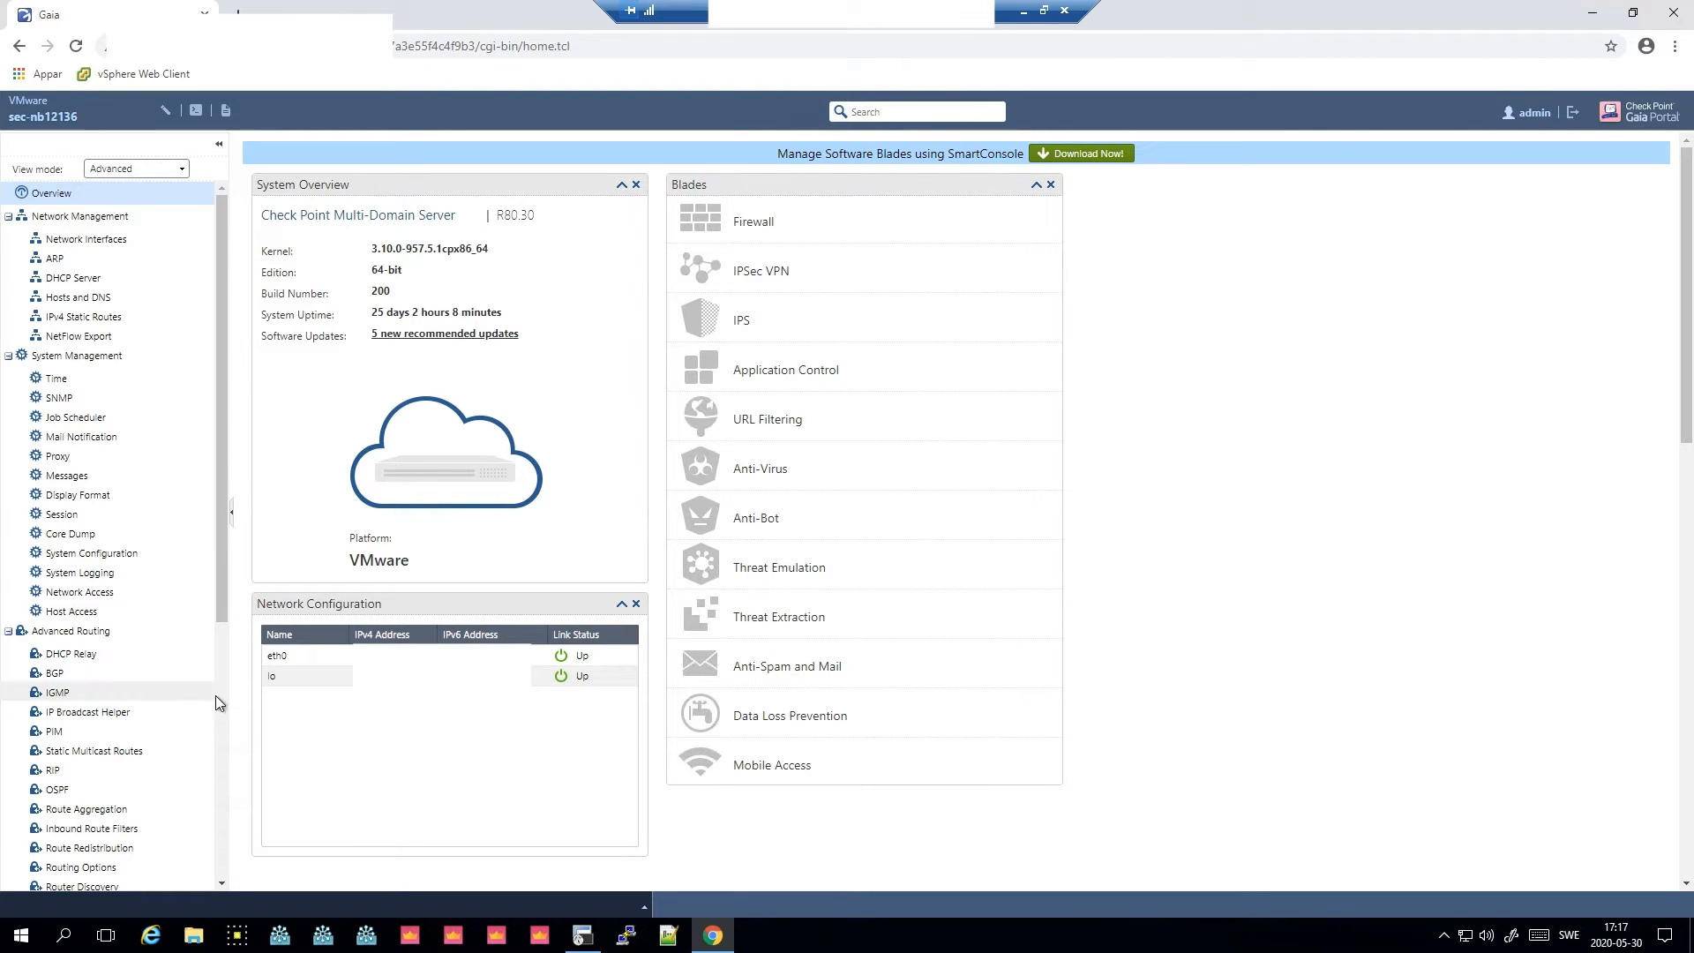
# - Open CPUSE Status and Actions and compare the Deployment Agent build with the latest CPUSE build listed in sk92449
pyautogui.scroll(-5, 220, 702)
pyautogui.click(105, 866)
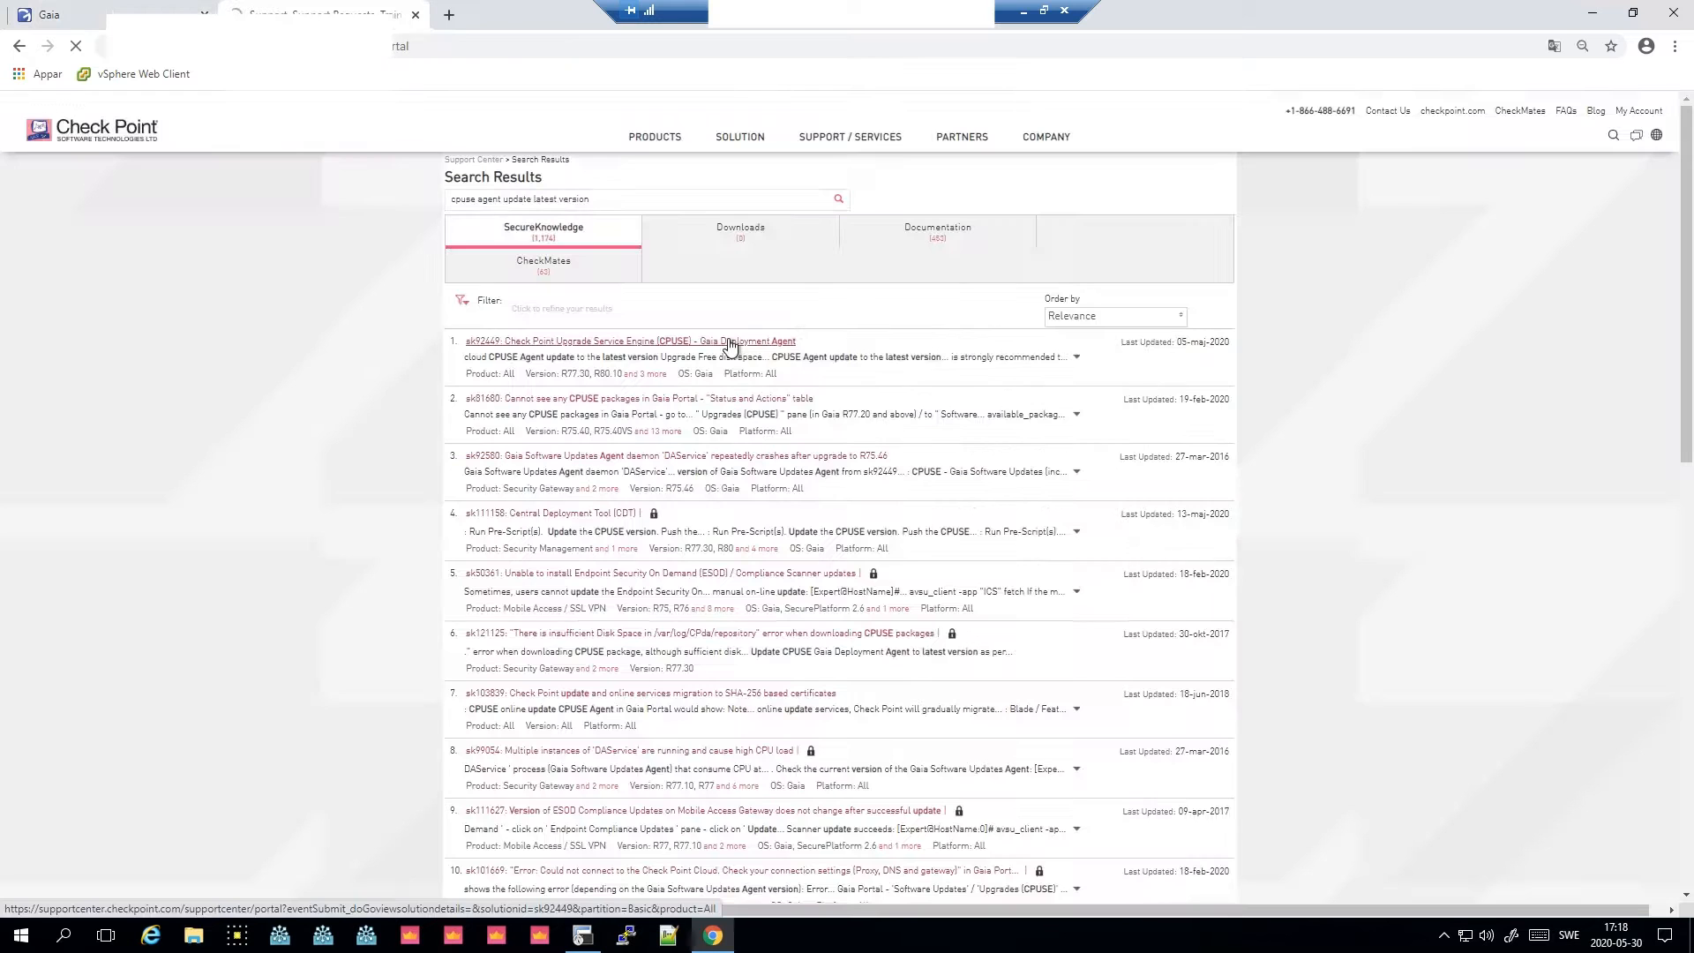
pyautogui.click(729, 343)
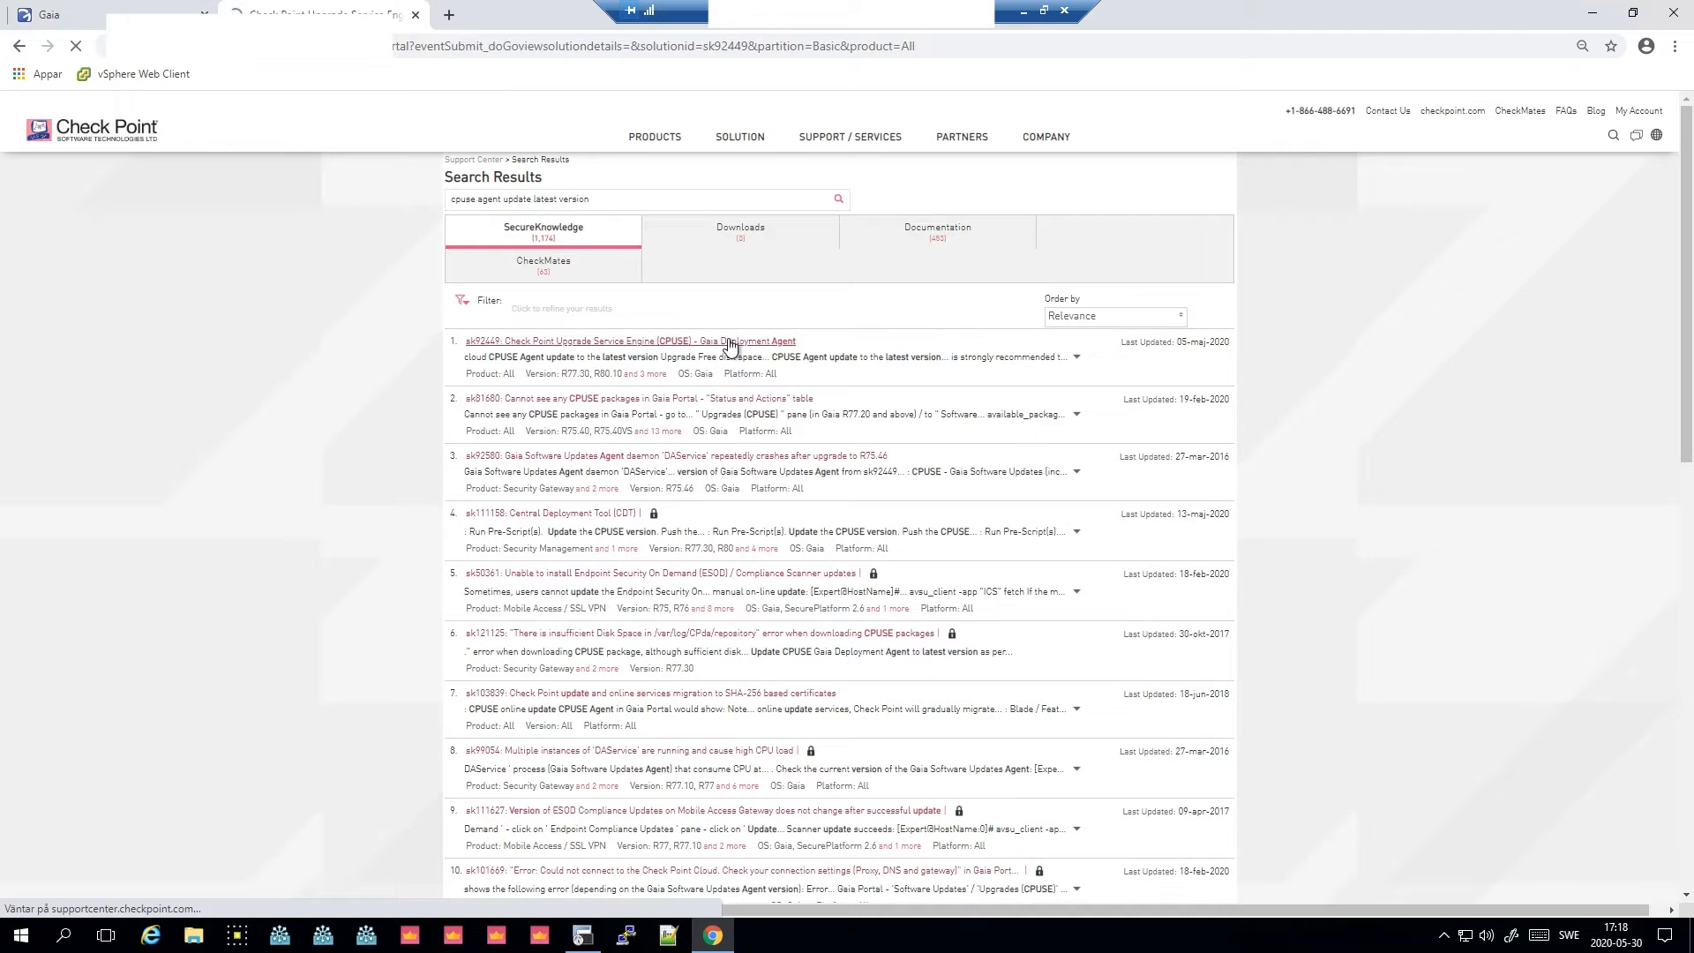
pyautogui.scroll(-3, 746, 370)
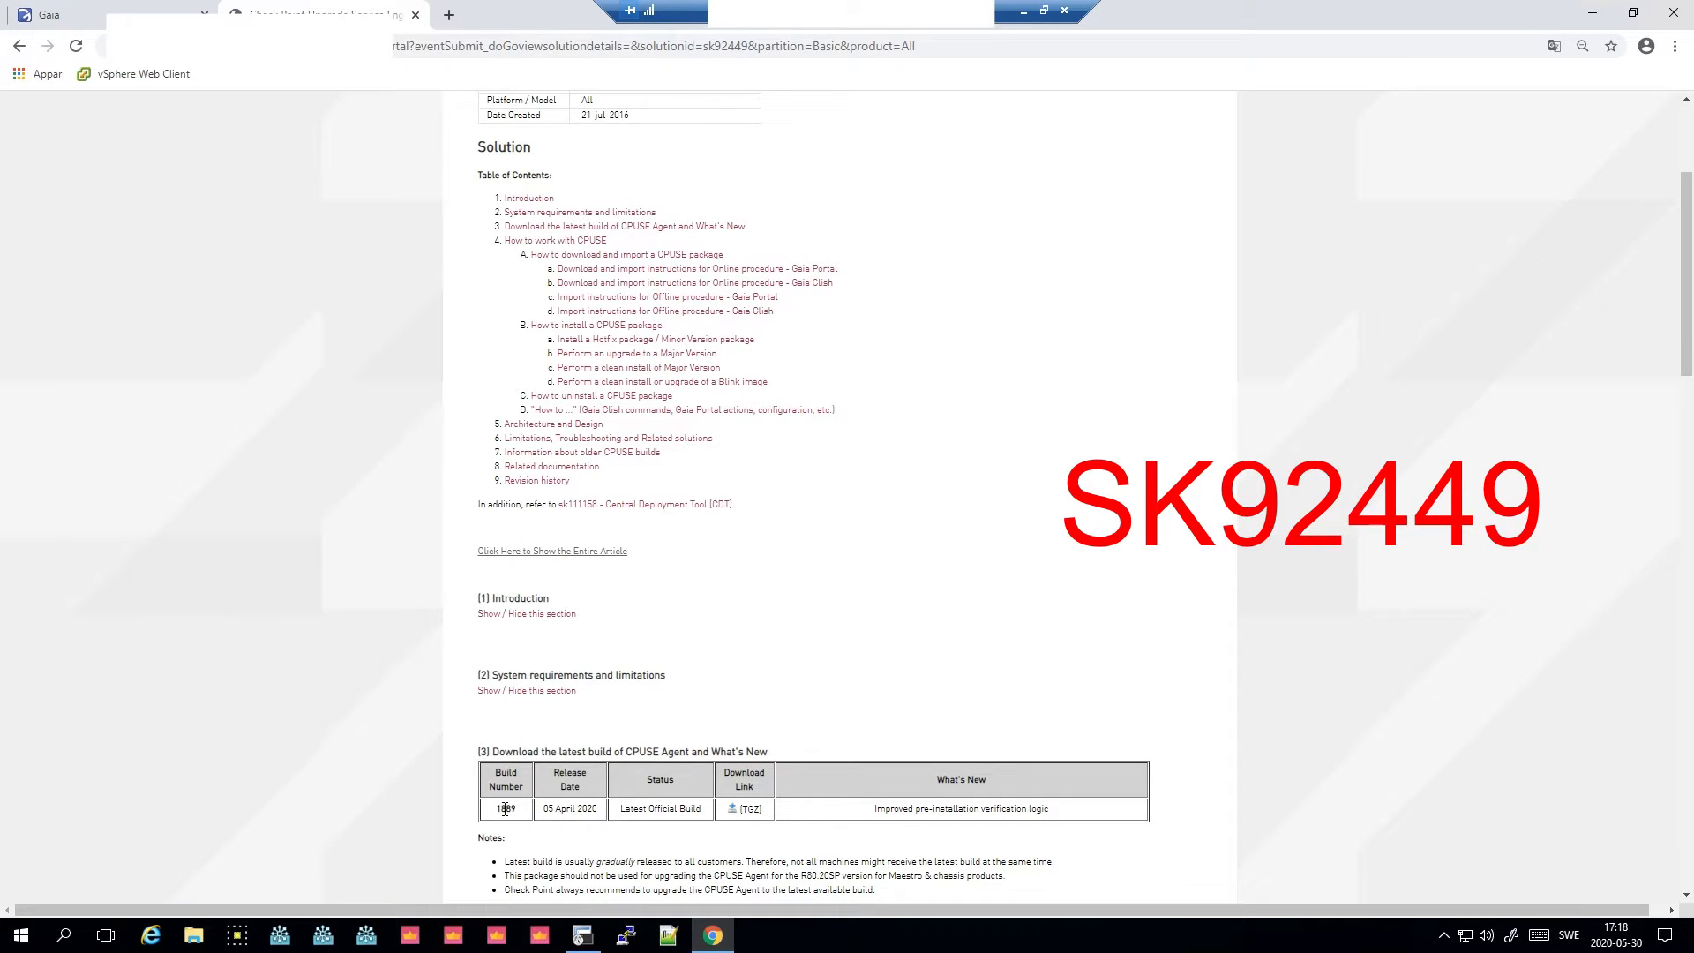
pyautogui.doubleClick(504, 809)
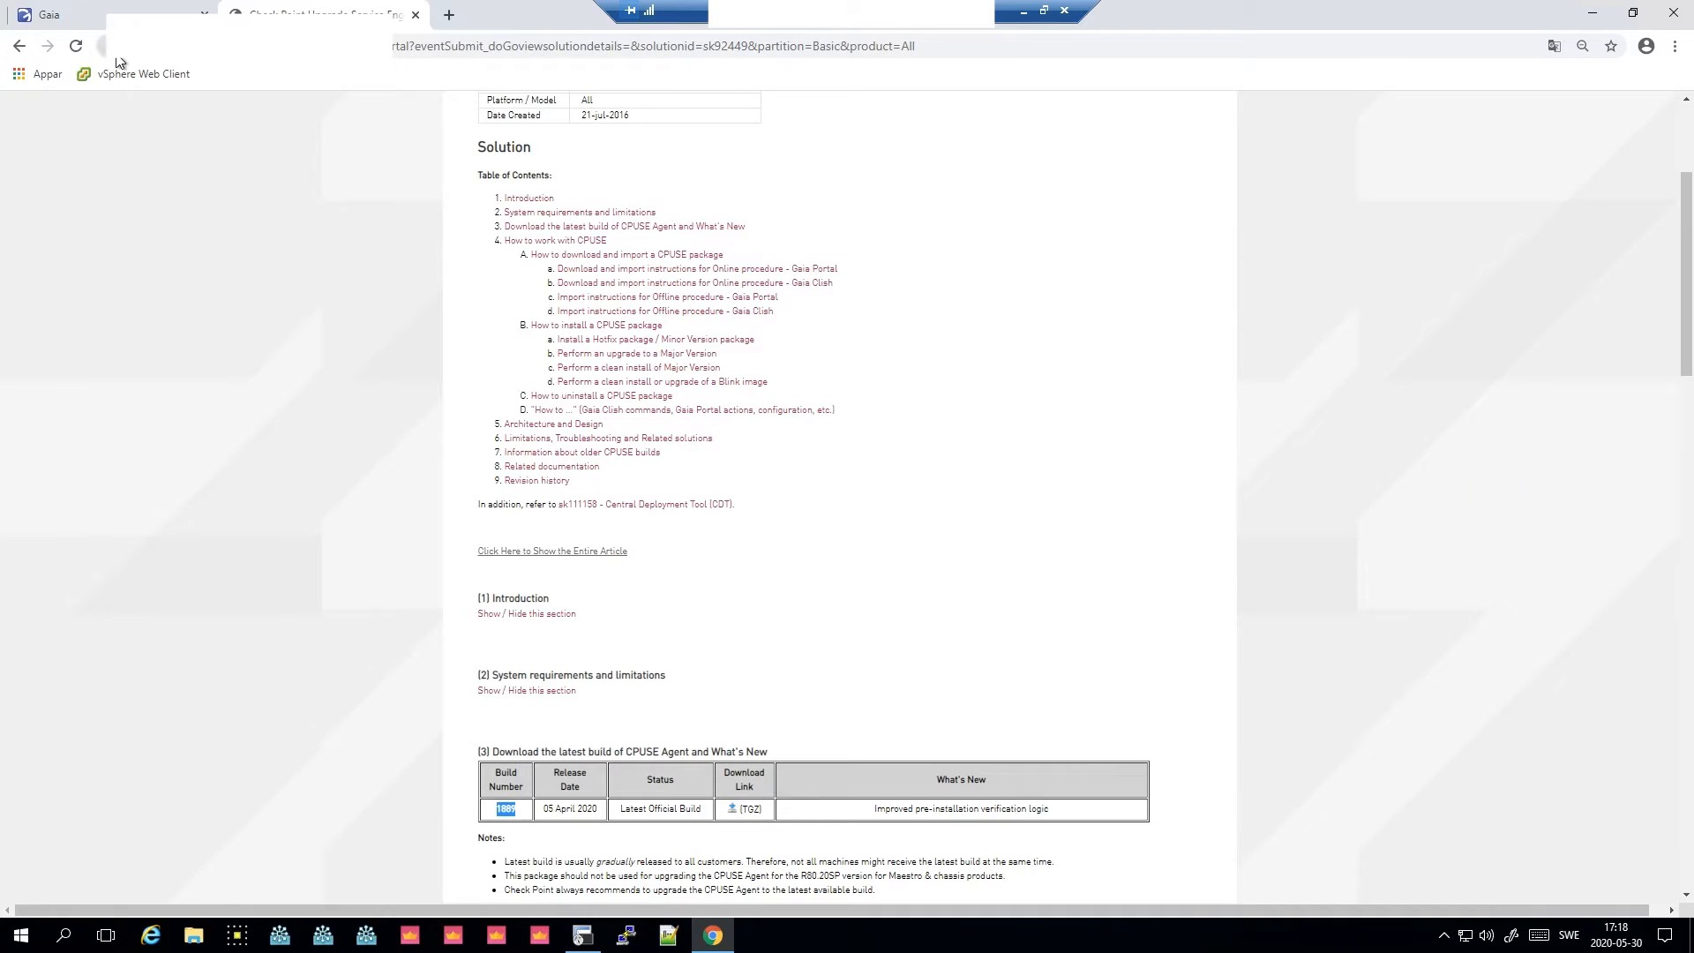
pyautogui.click(167, 16)
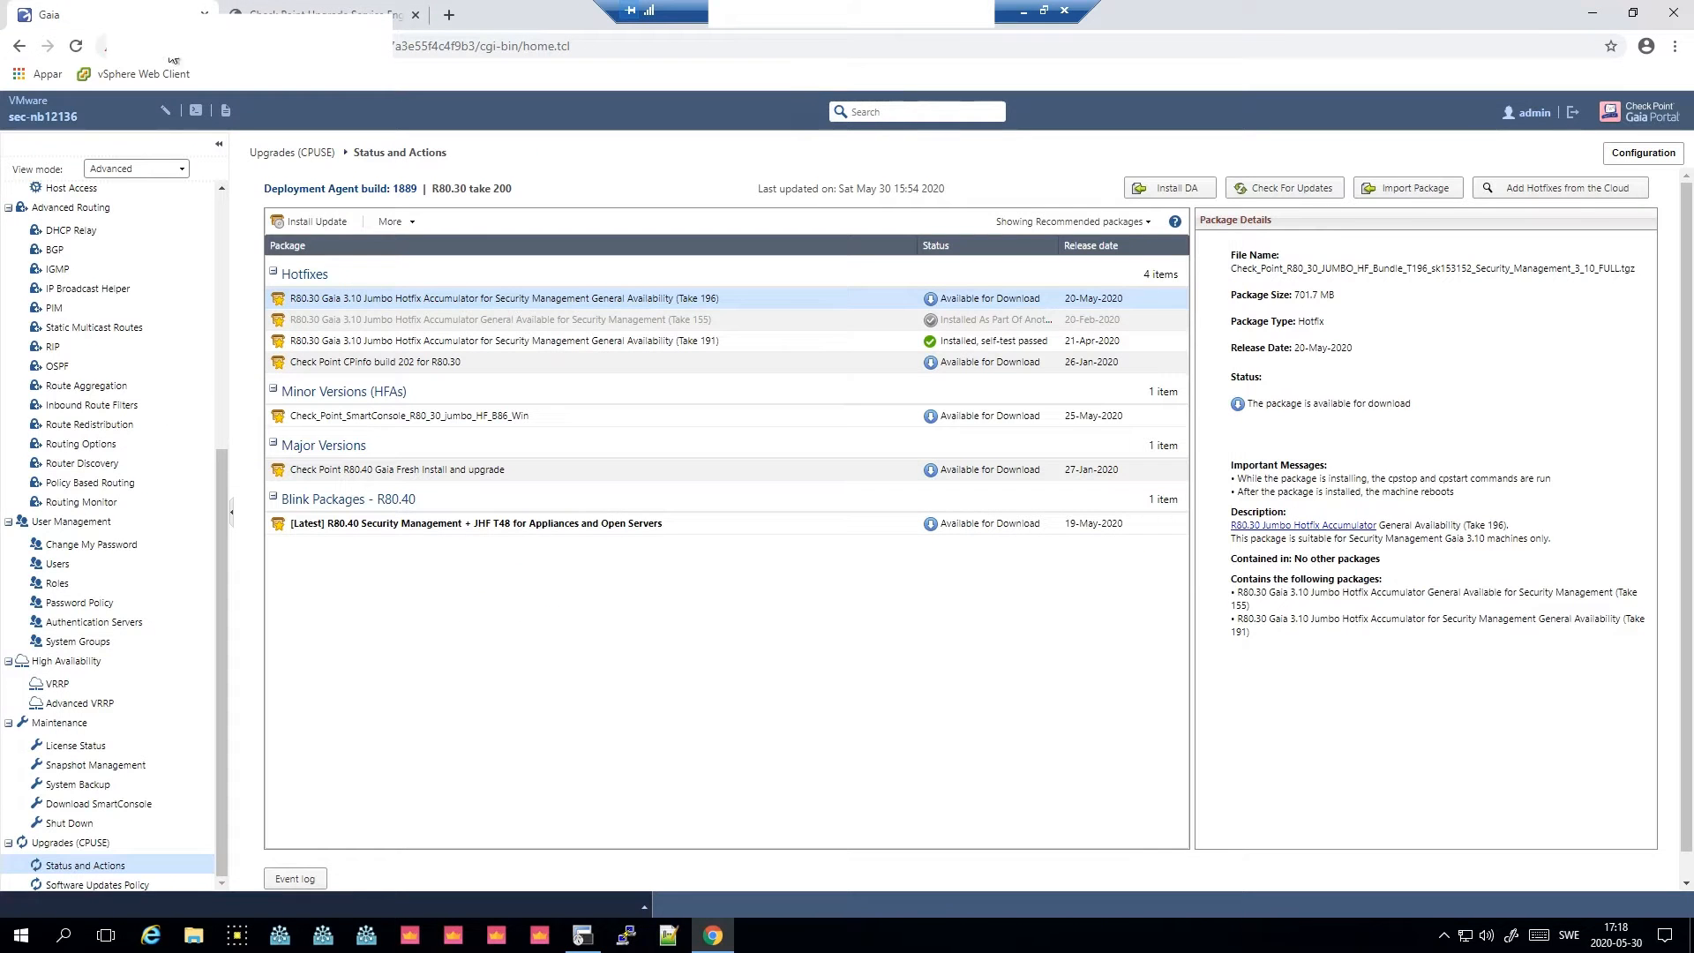
pyautogui.doubleClick(414, 189)
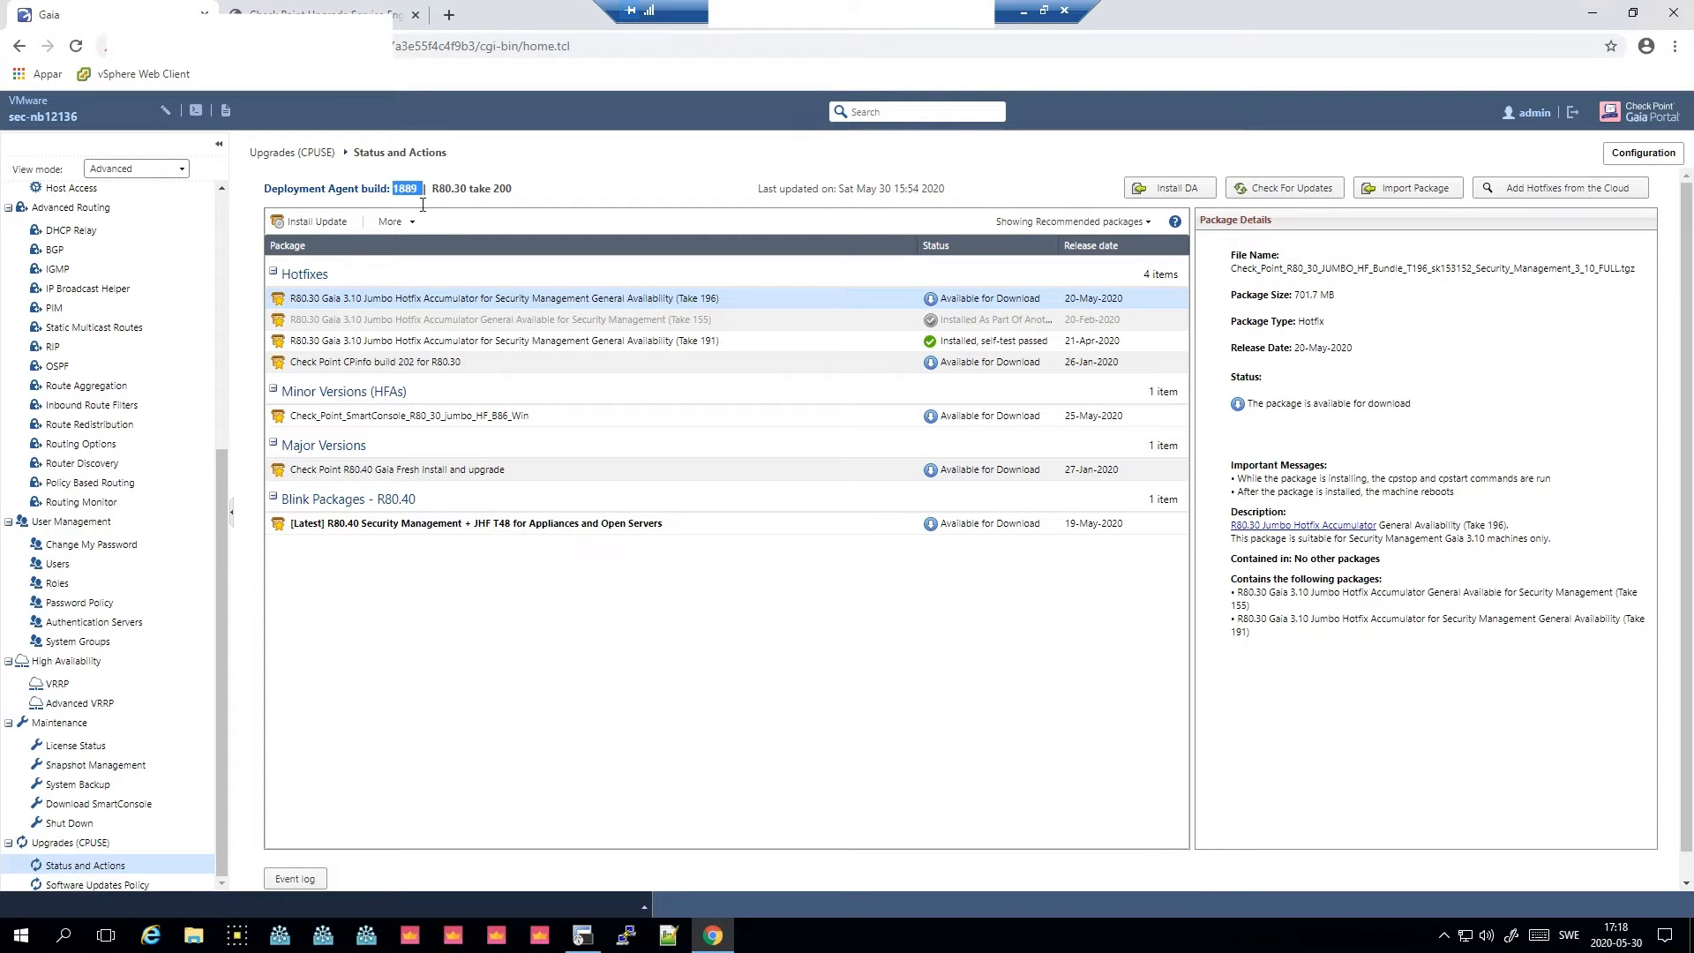
# - Download the Check Point R80.40 Gaia Fresh Install and upgrade package
pyautogui.click(542, 479)
pyautogui.click(1078, 222)
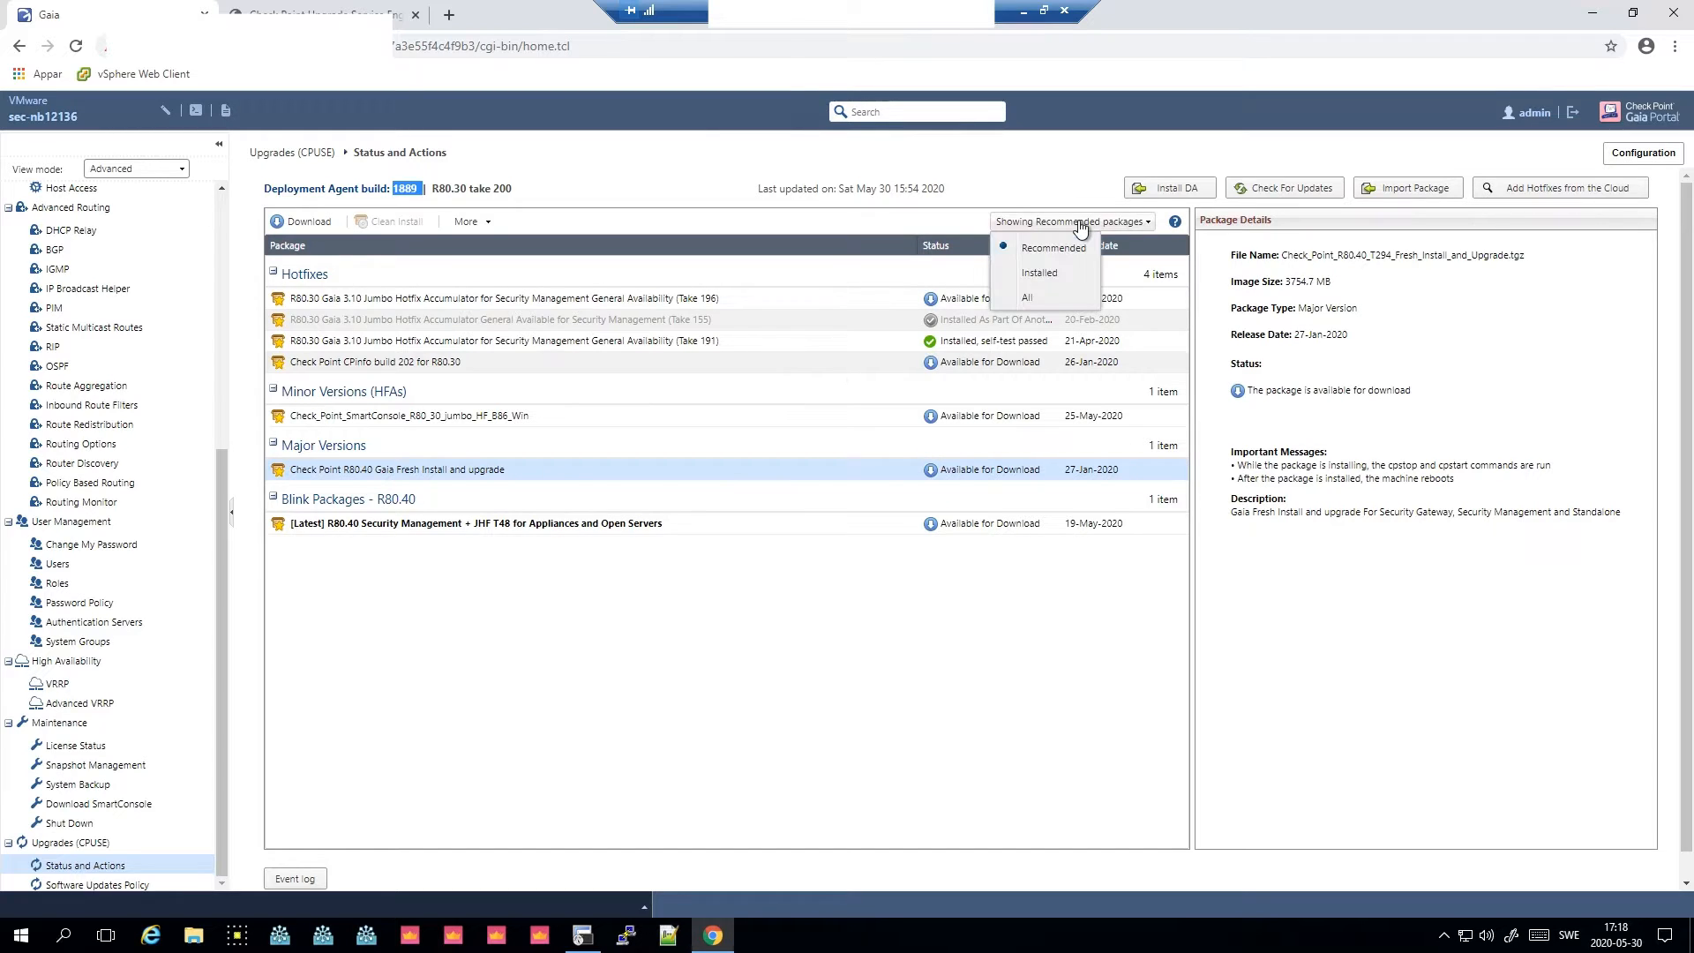
pyautogui.click(1081, 224)
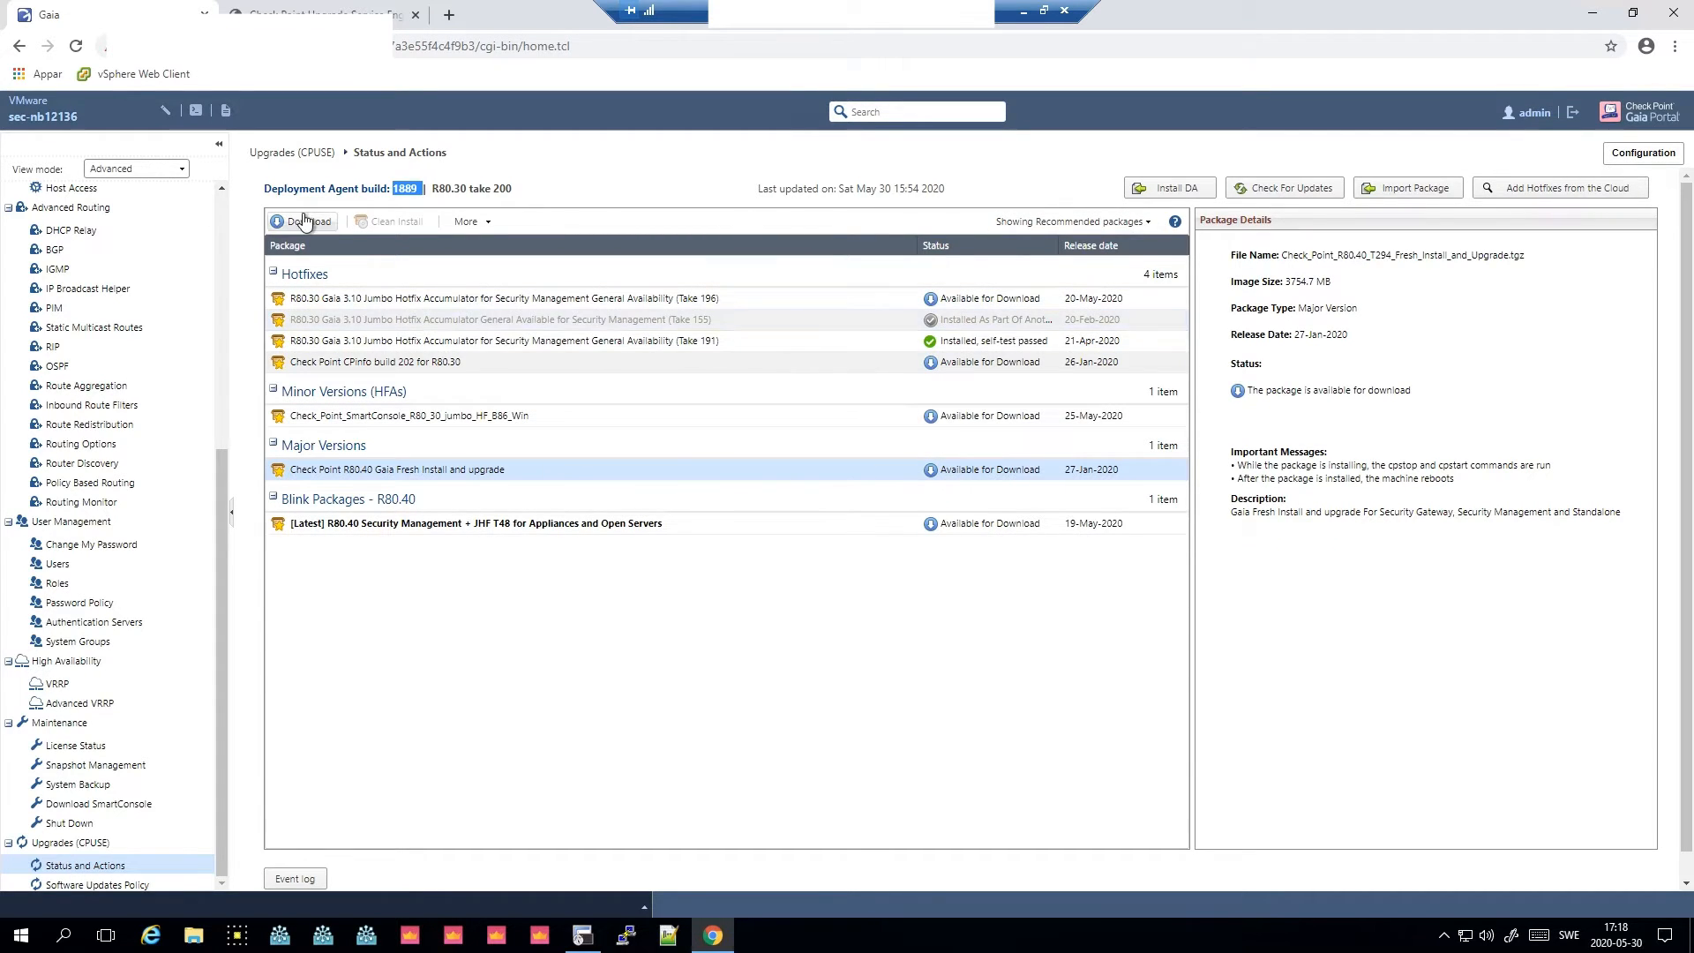
pyautogui.click(305, 223)
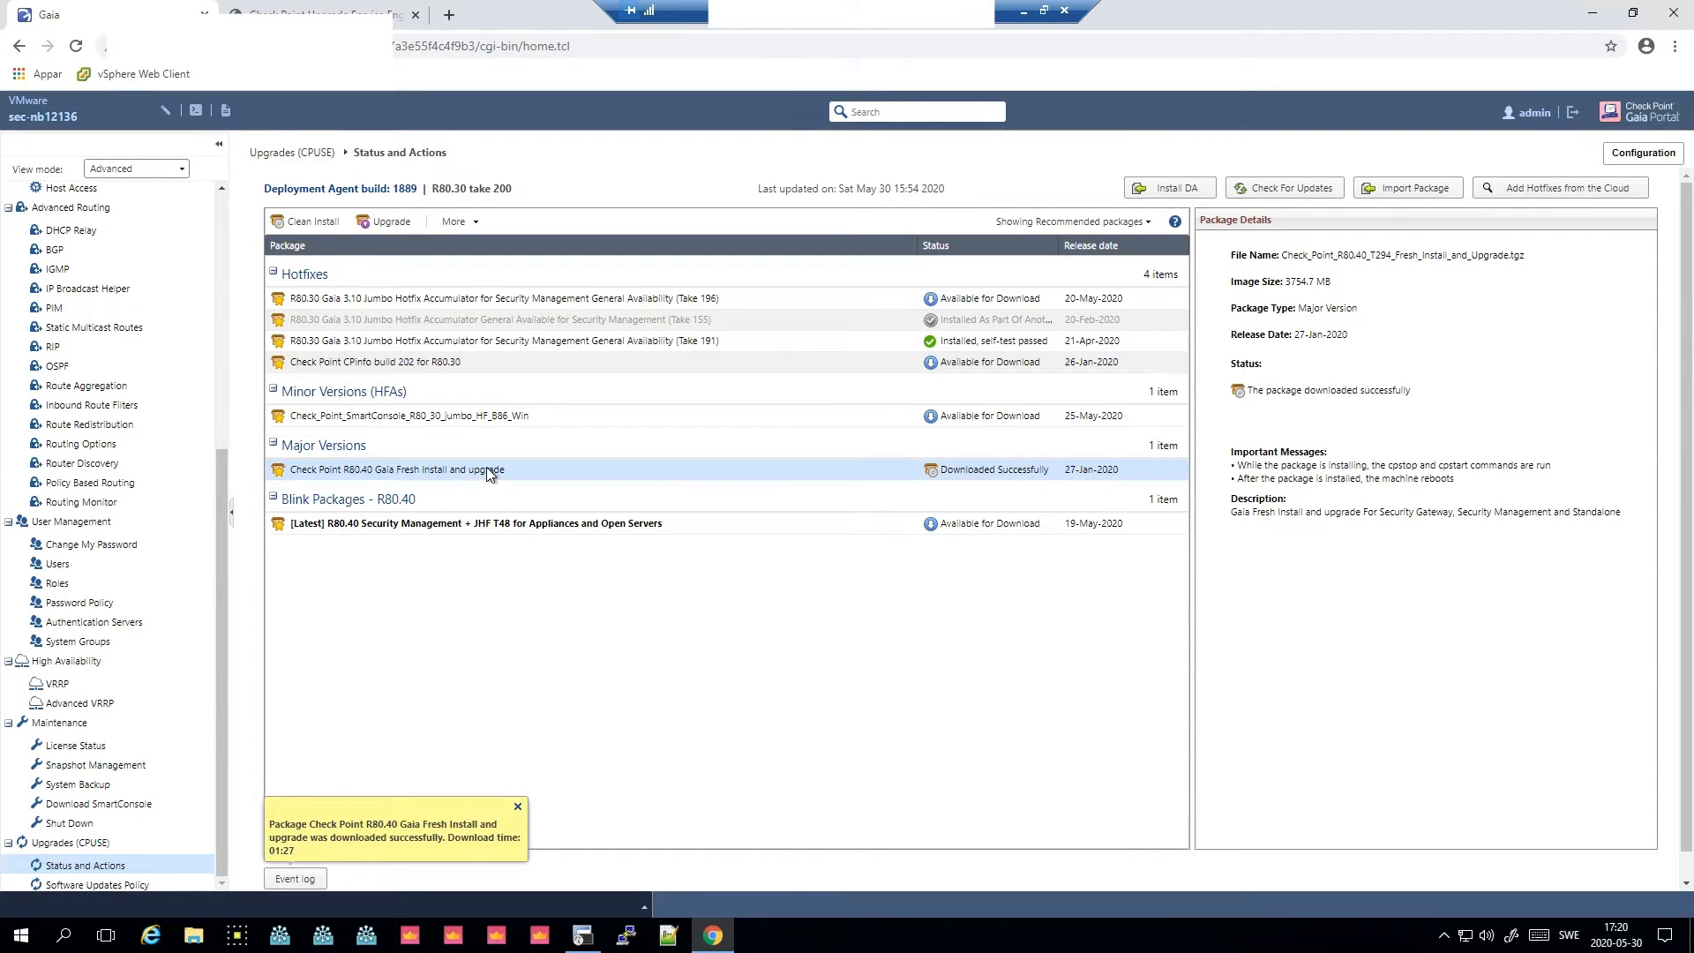
# - Run the verifier on the downloaded R80.40 package and close its results
pyautogui.click(473, 227)
pyautogui.click(501, 244)
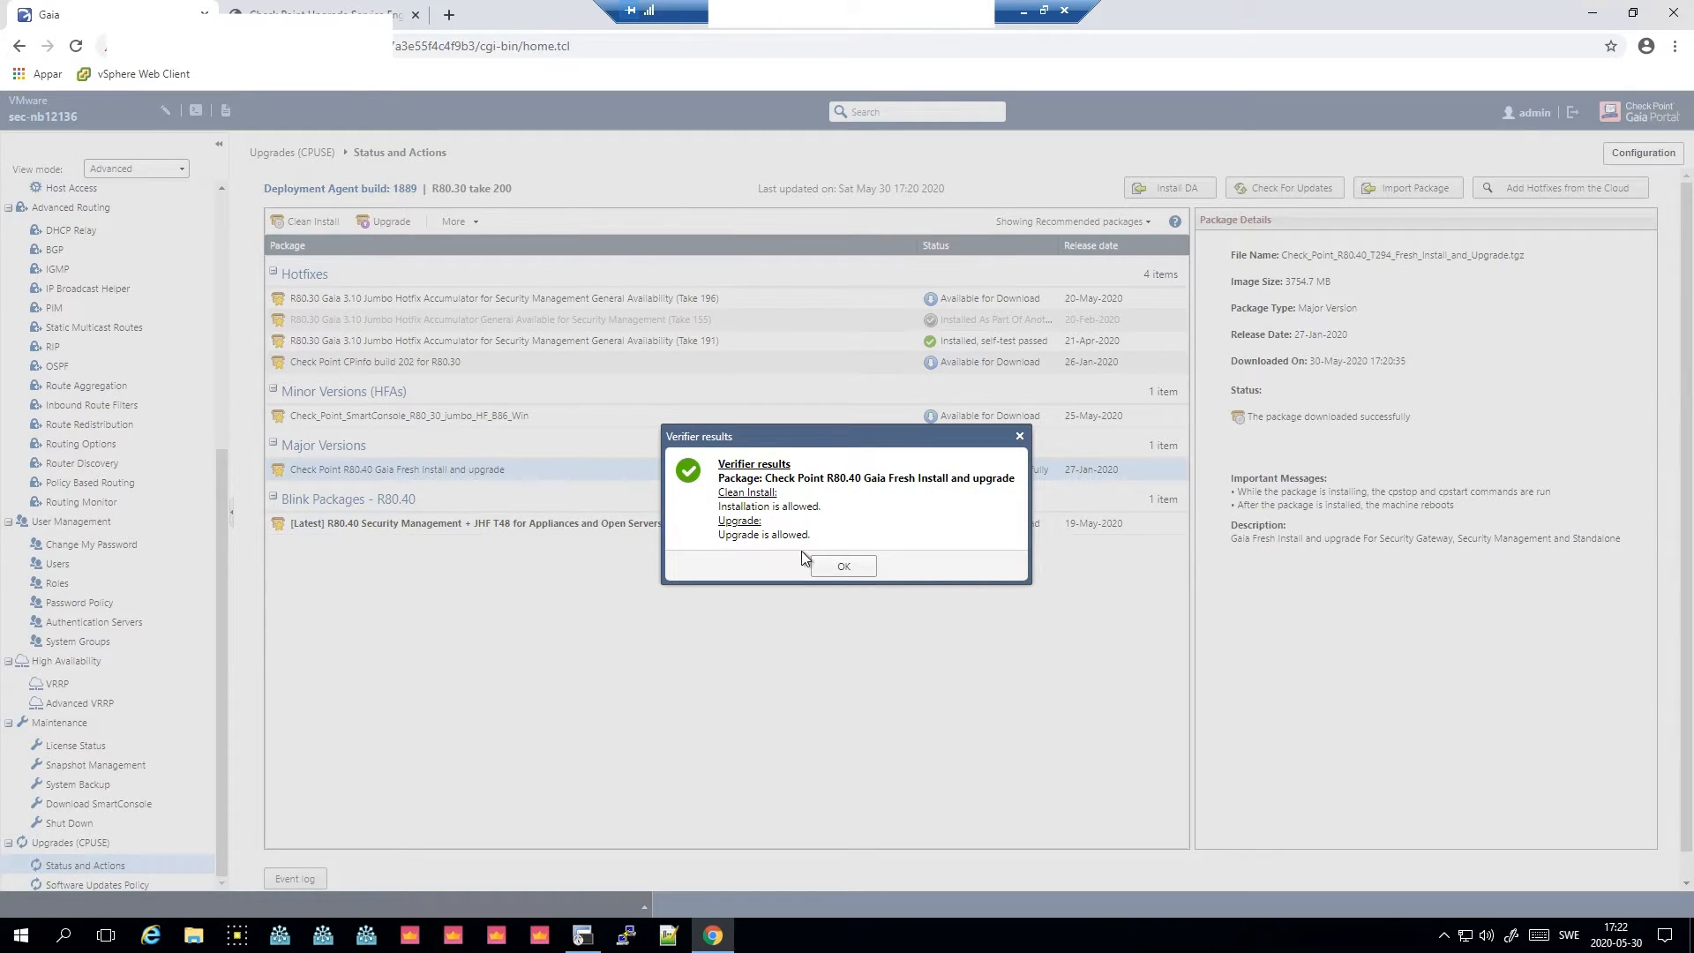
pyautogui.moveTo(719, 535); pyautogui.dragTo(810, 535)
pyautogui.click(843, 566)
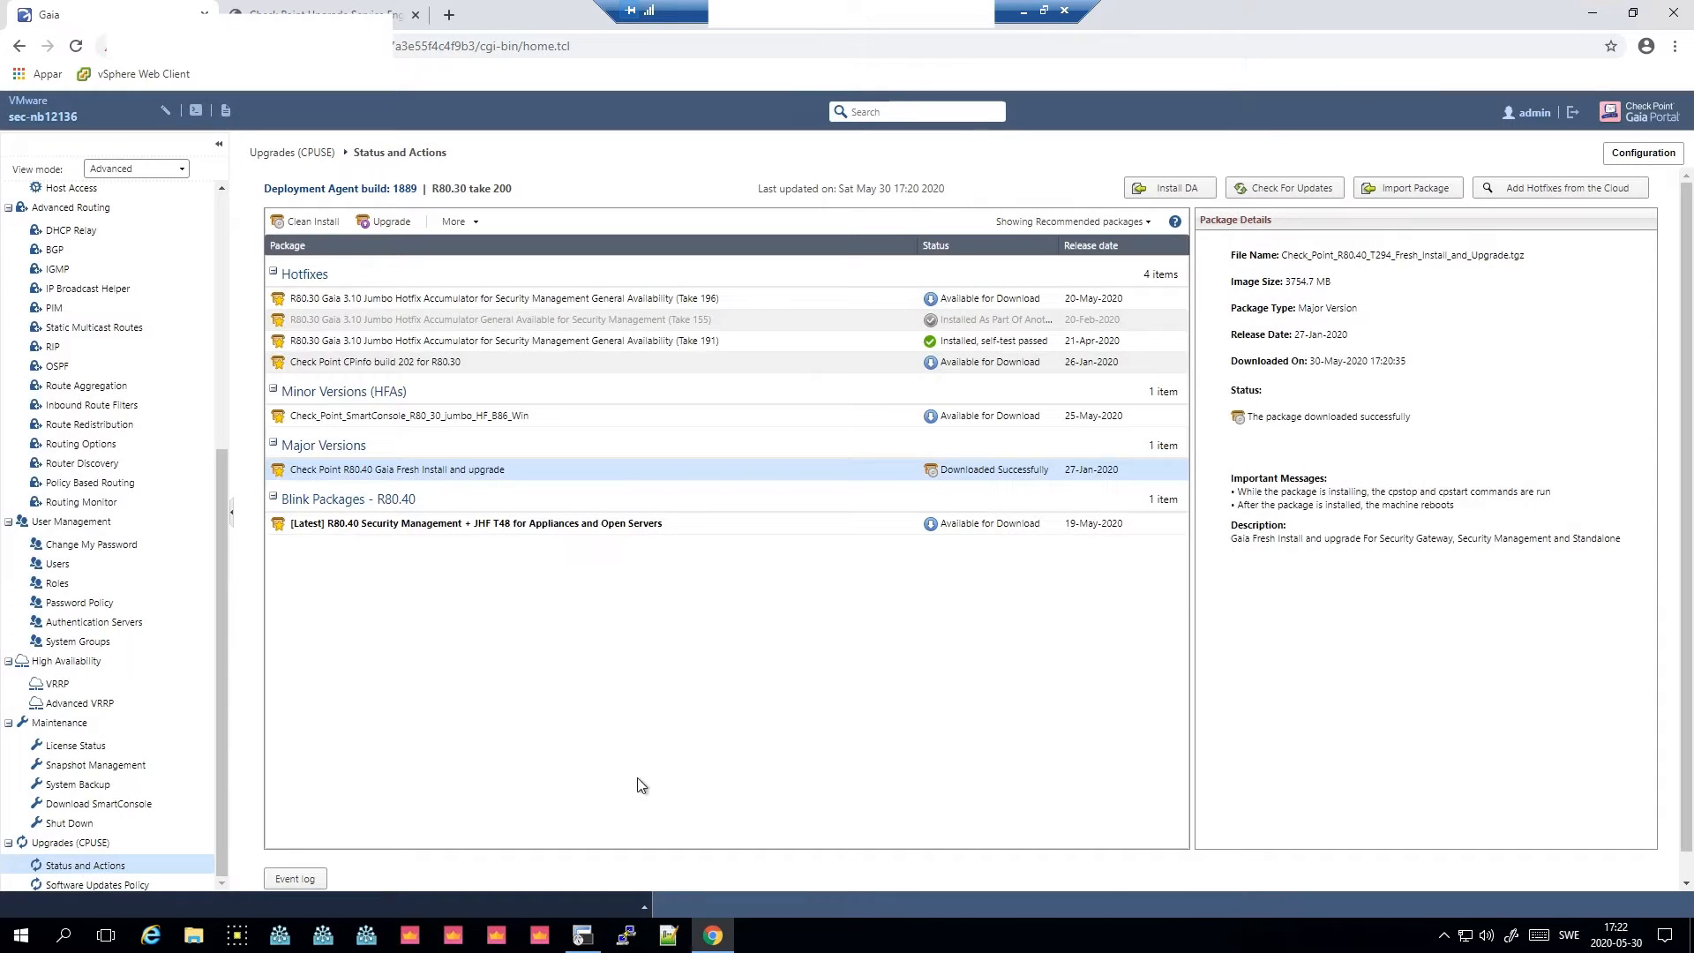
# - Log in to SmartConsole with the administrator username and password, proceeding past the domain selection and warning
pyautogui.click(538, 937)
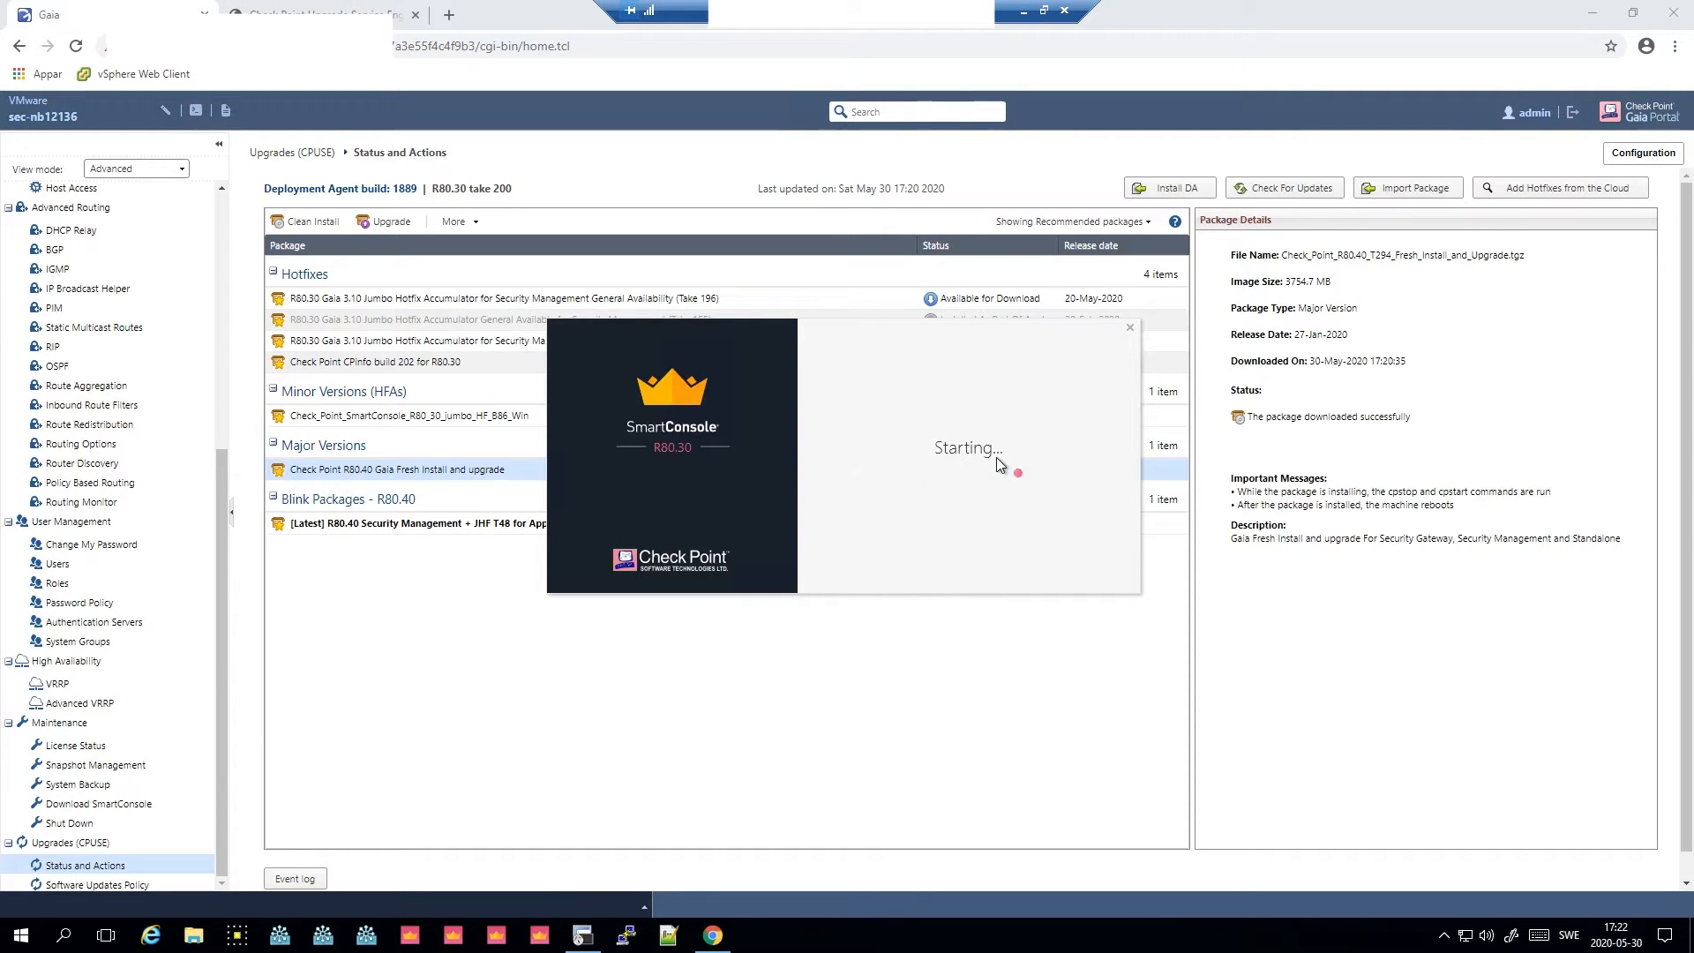
pyautogui.write('******')
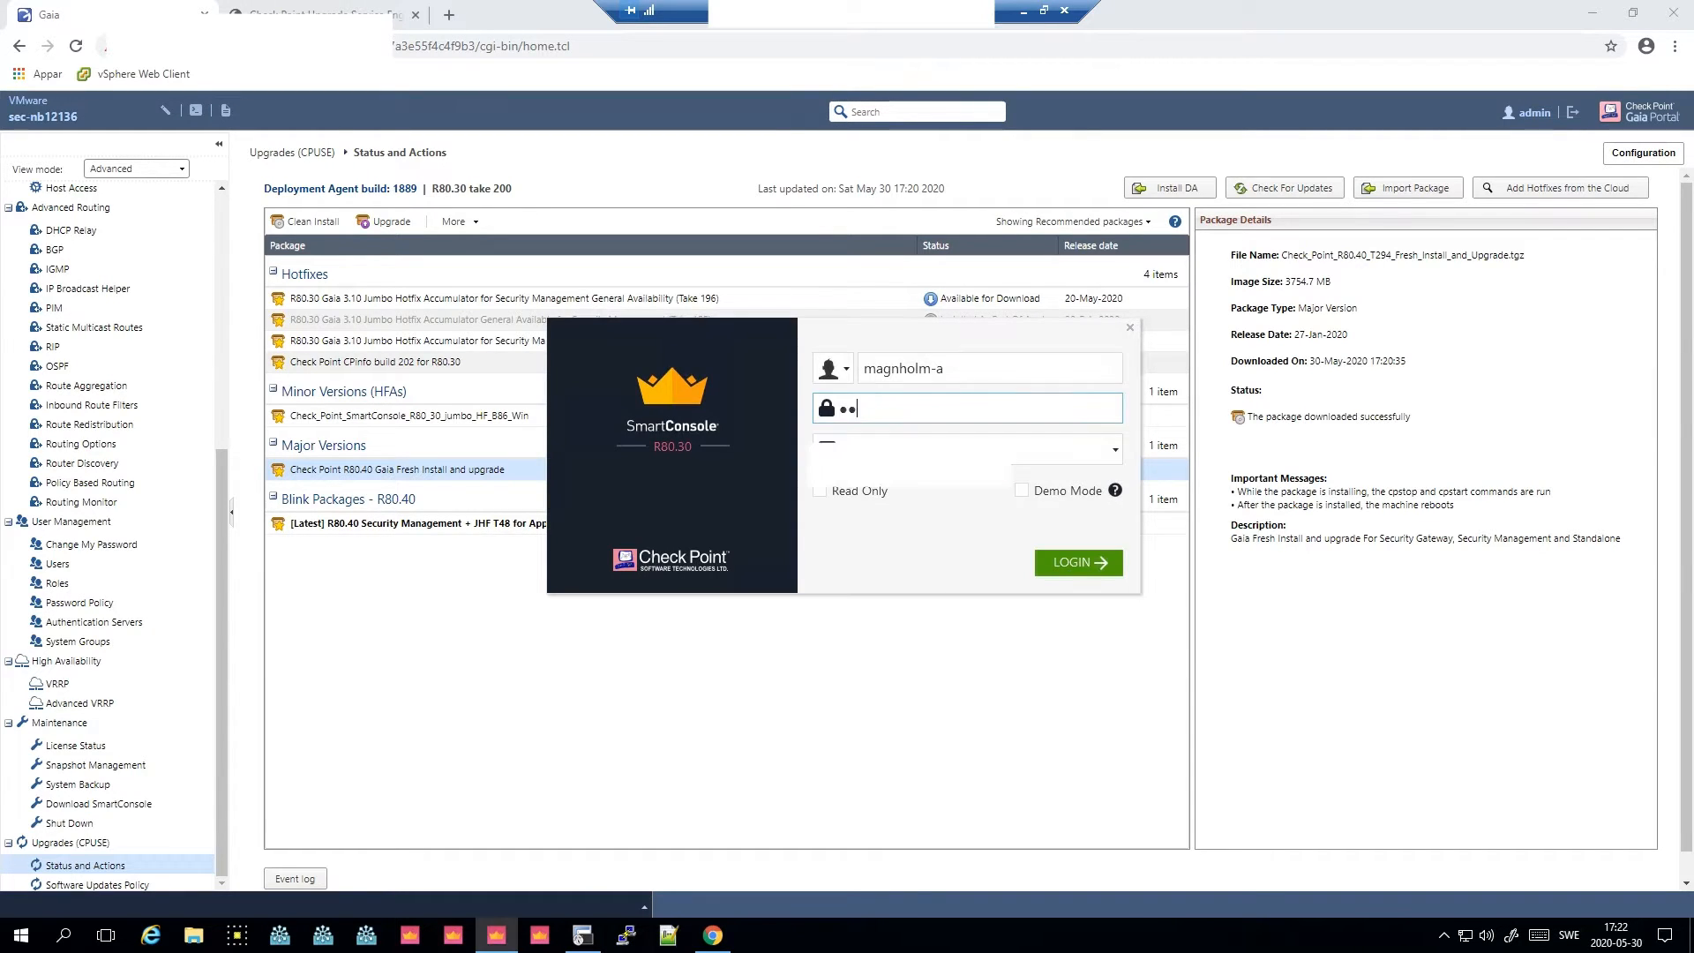
pyautogui.write('****')
pyautogui.press('Return')
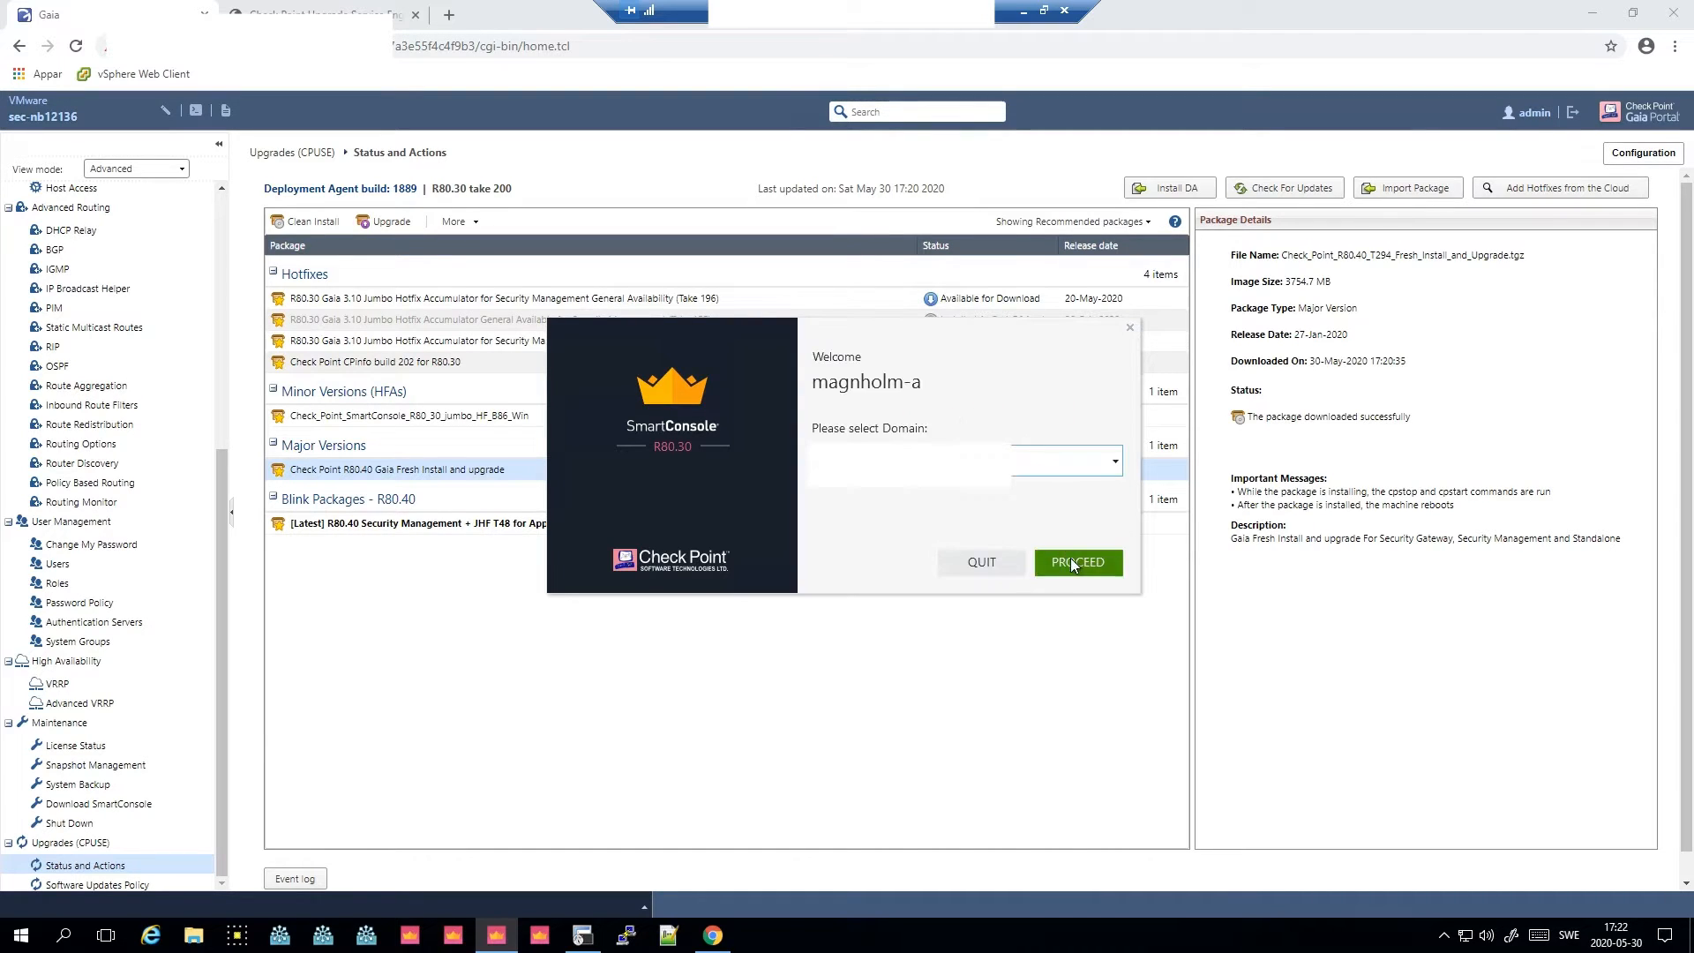
pyautogui.click(1071, 558)
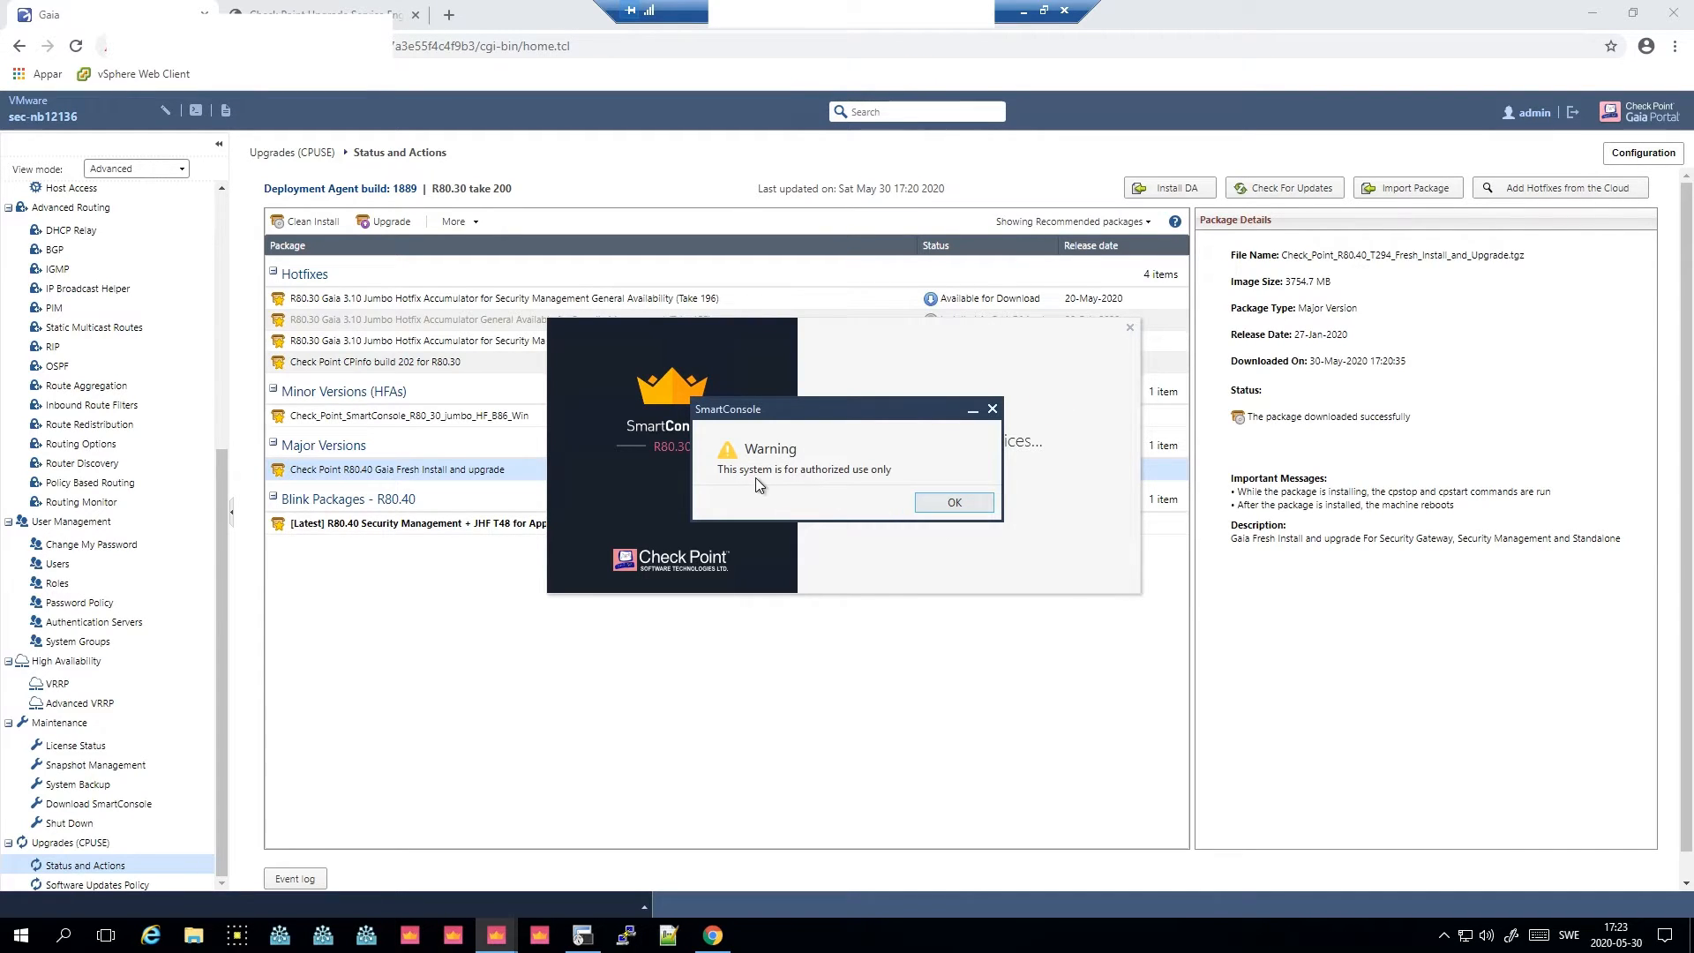
pyautogui.click(955, 504)
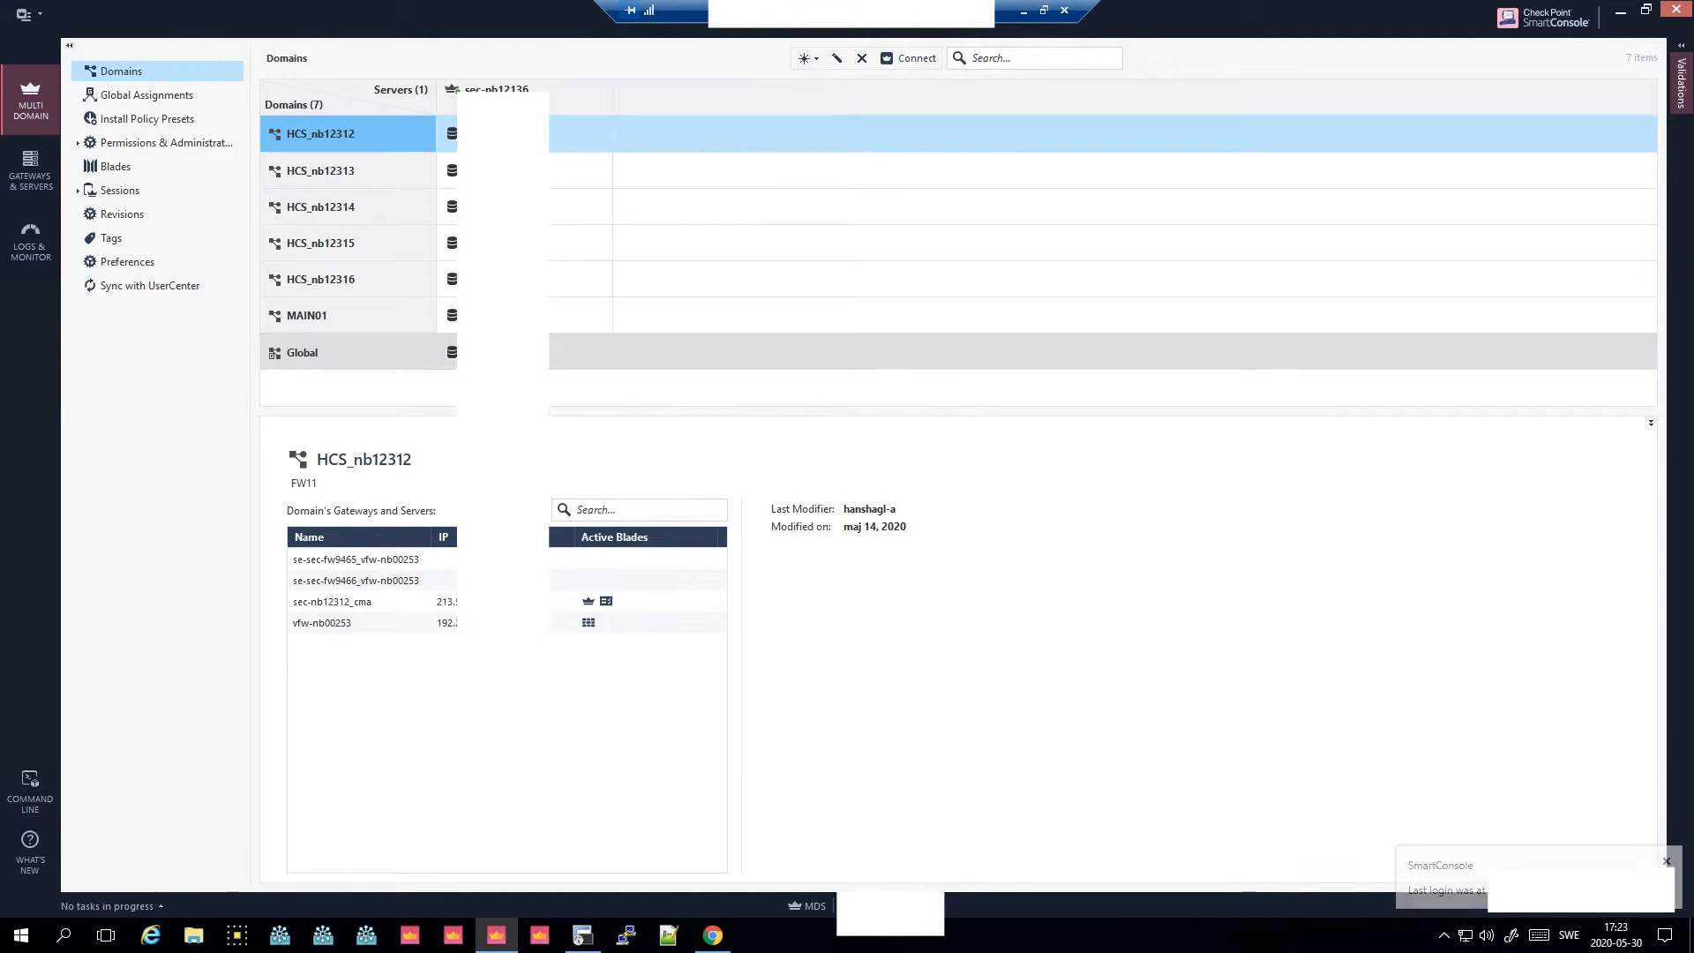
# - Review global assignments, install policy presets and gateways and servers for pending items
pyautogui.click(138, 95)
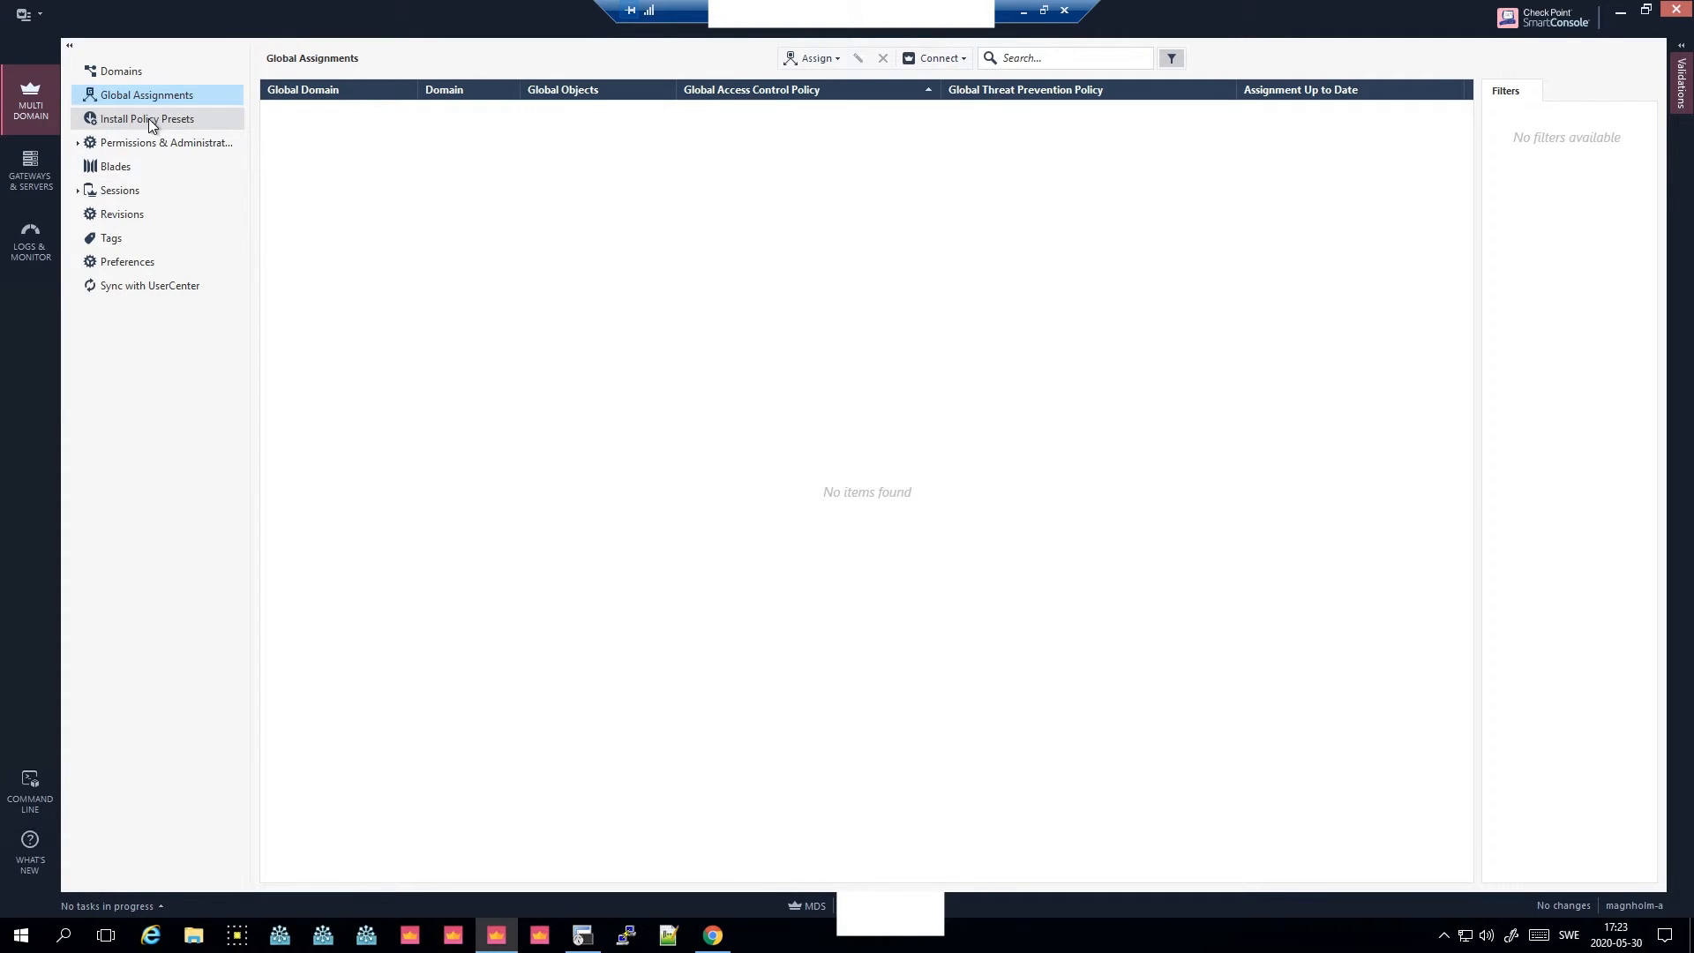
pyautogui.click(148, 118)
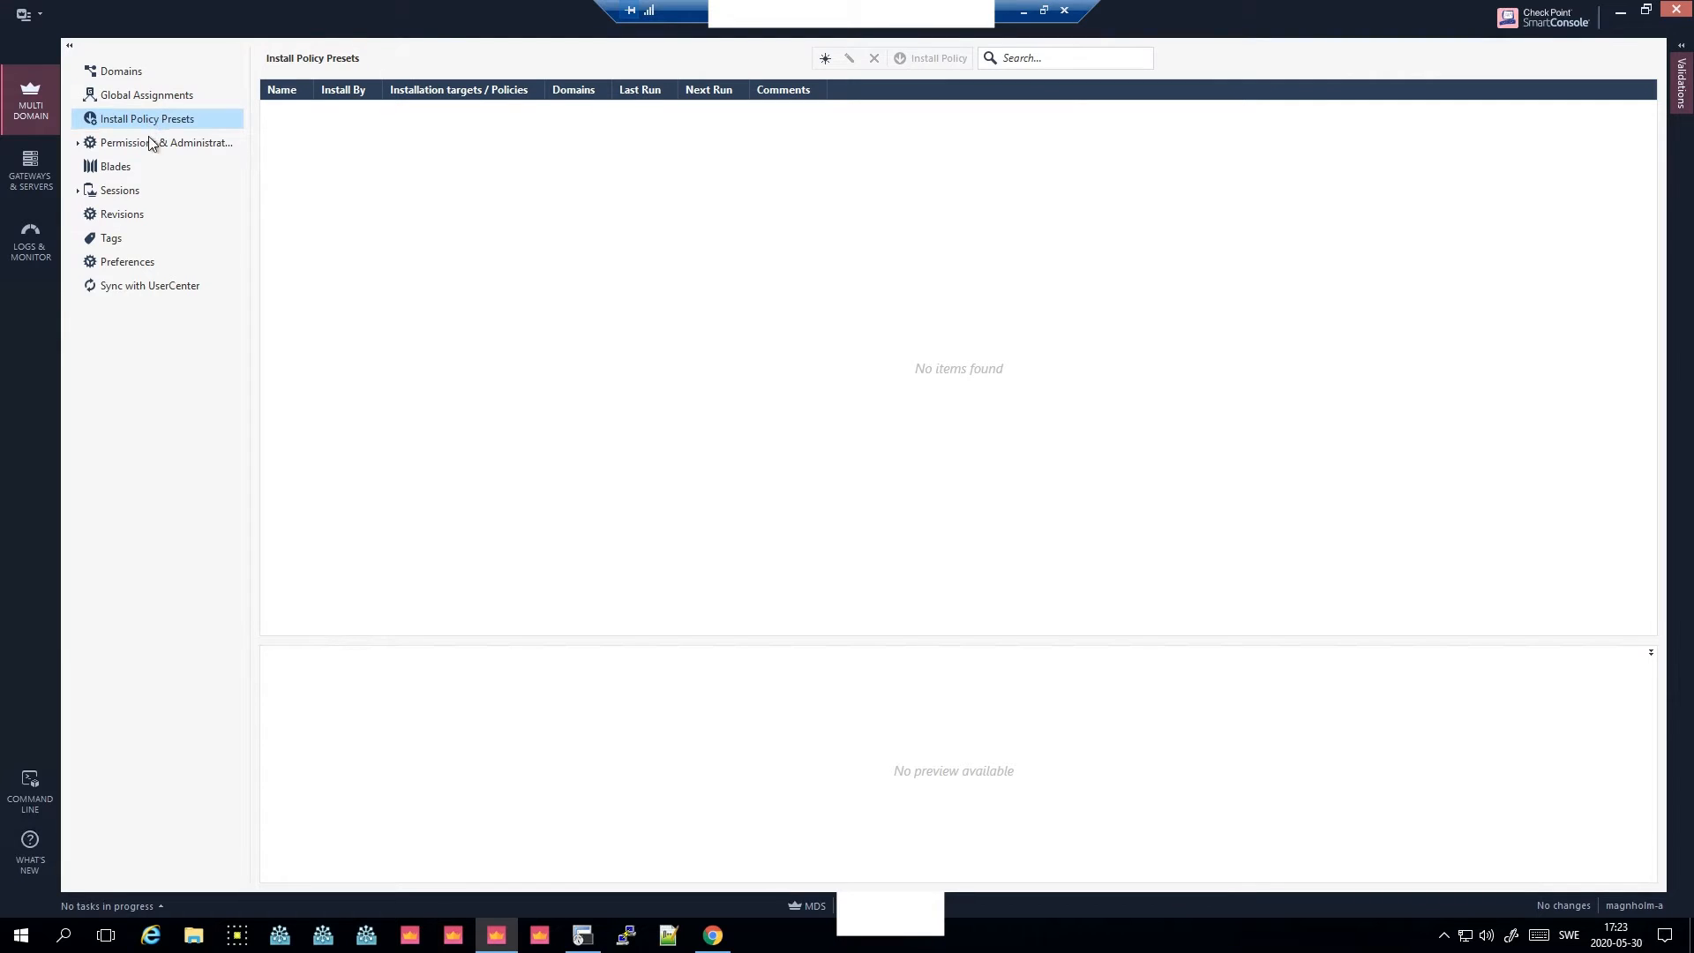
pyautogui.click(43, 167)
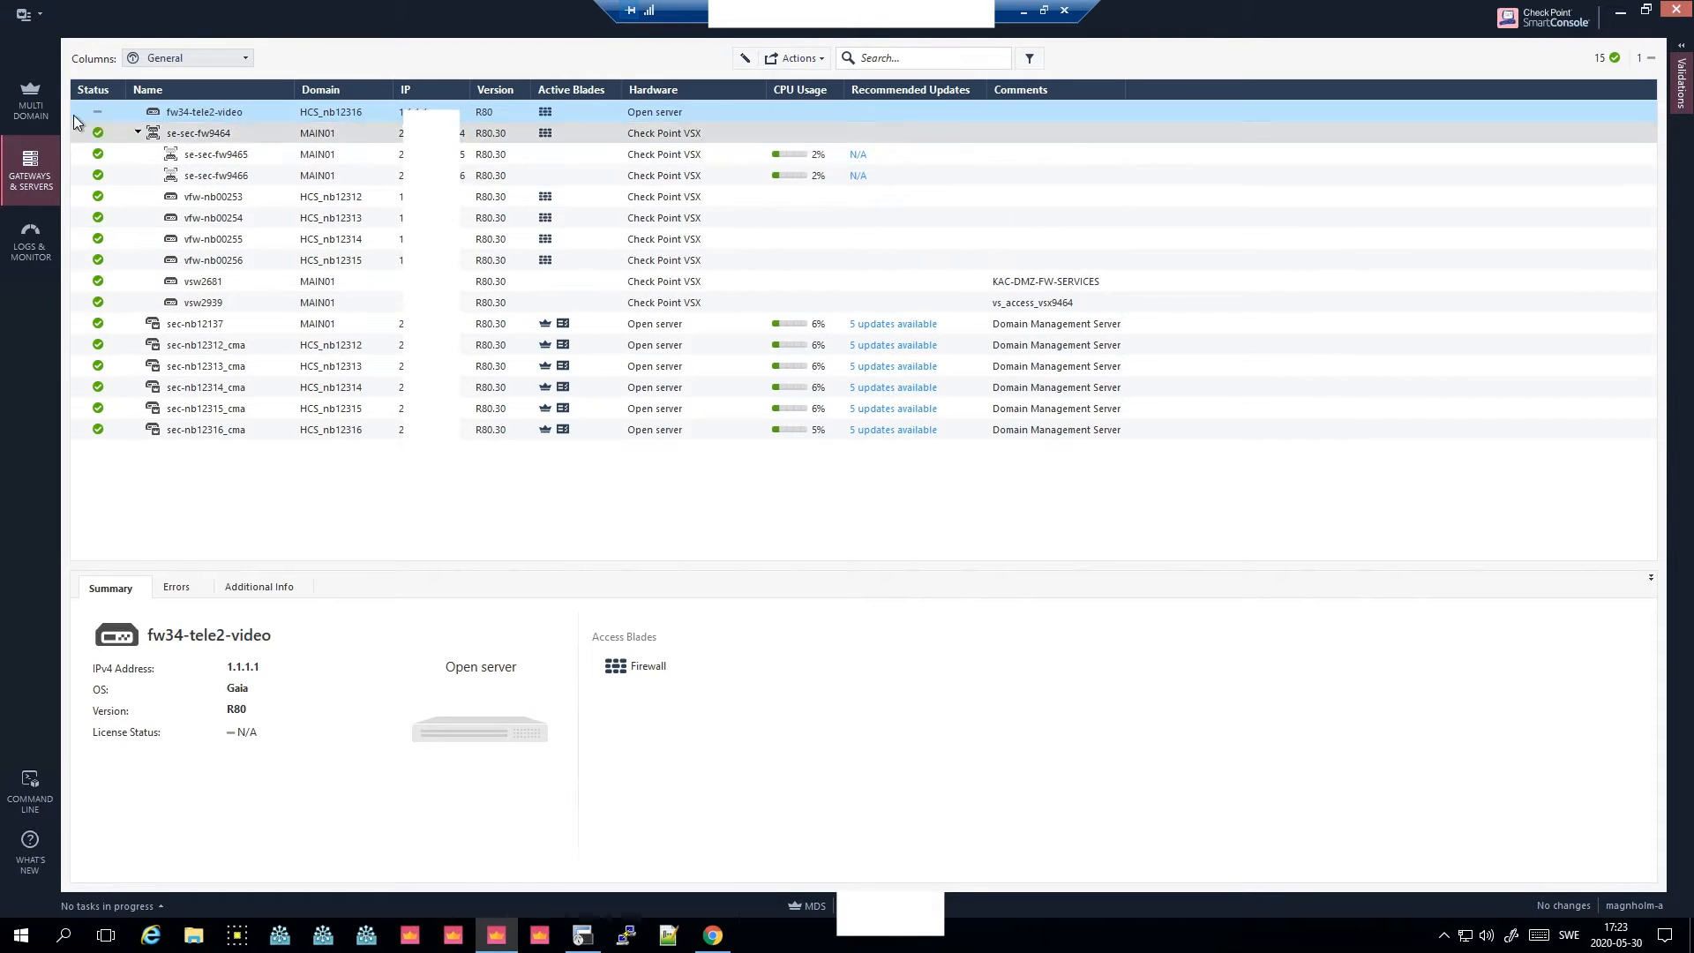
pyautogui.click(42, 103)
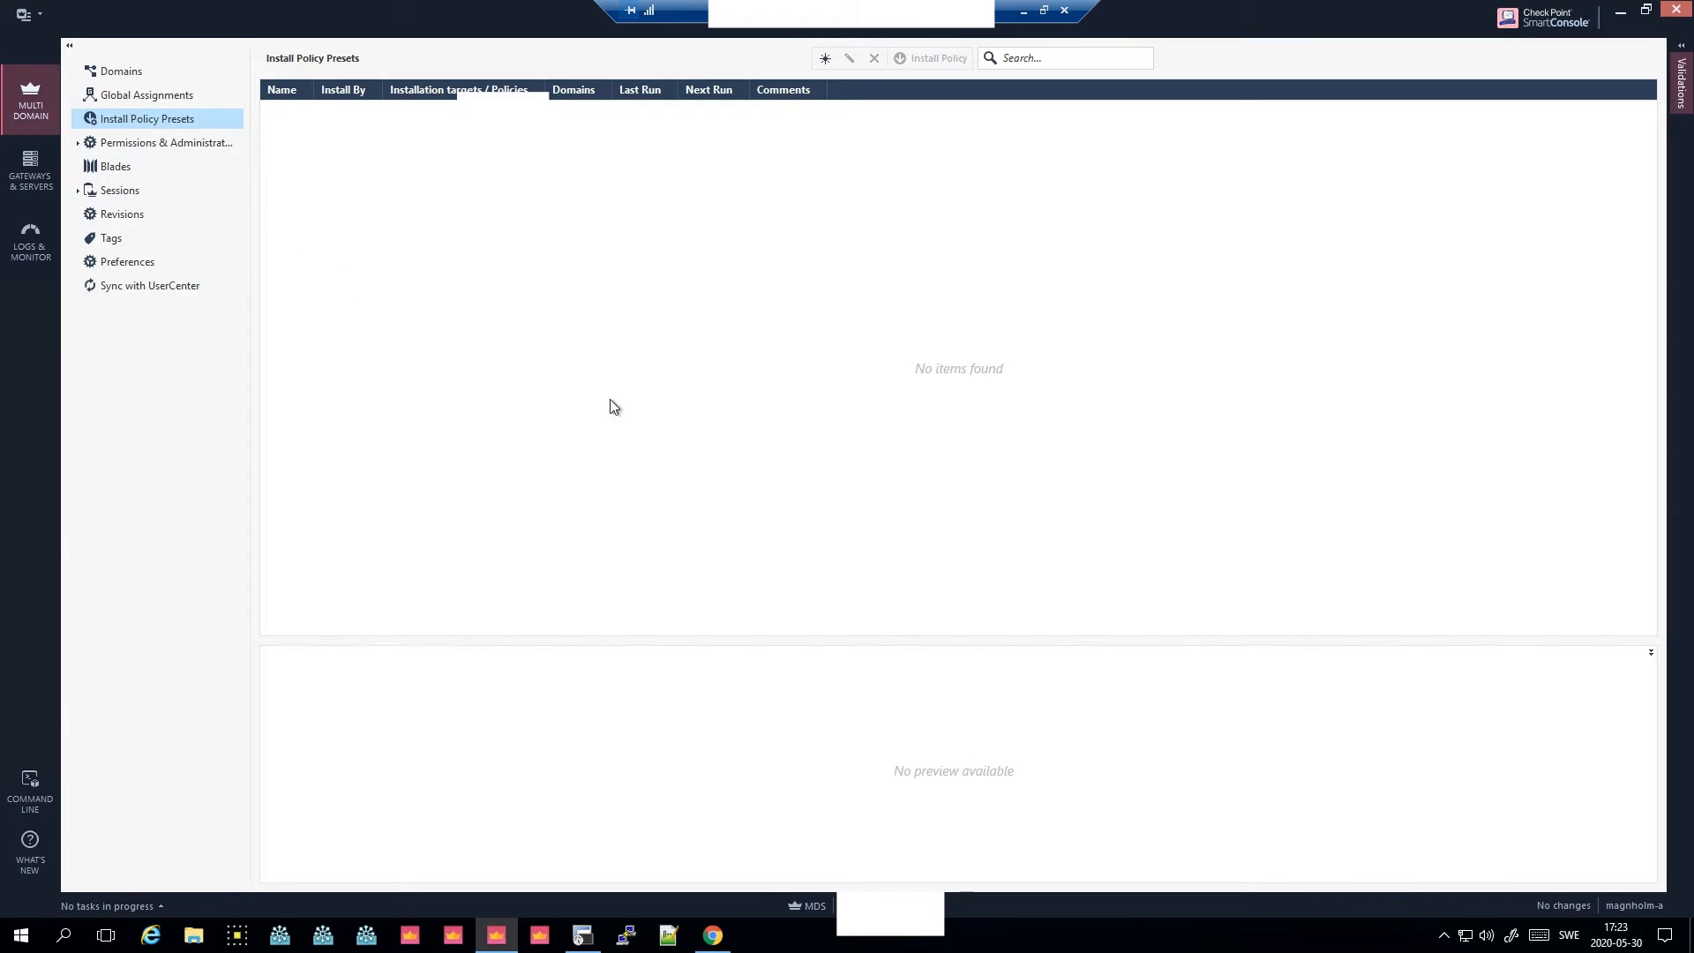
pyautogui.click(121, 70)
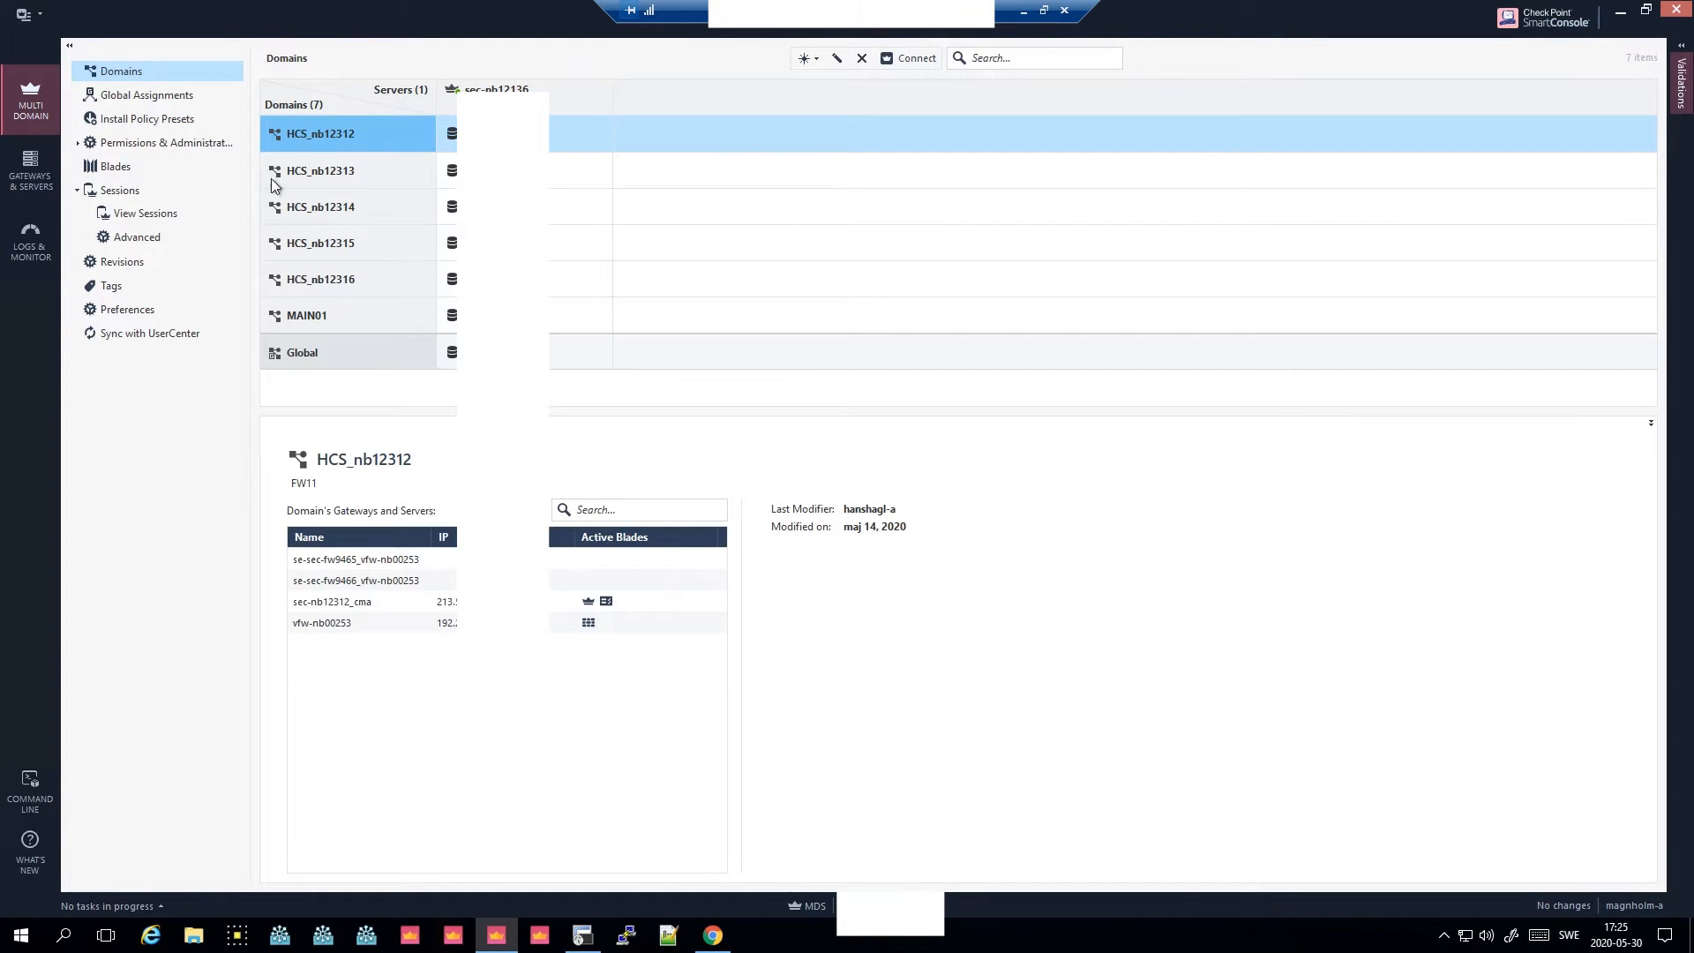
# - Discard the other administrator's disconnected session that holds a lock, then return to Domains
pyautogui.click(119, 196)
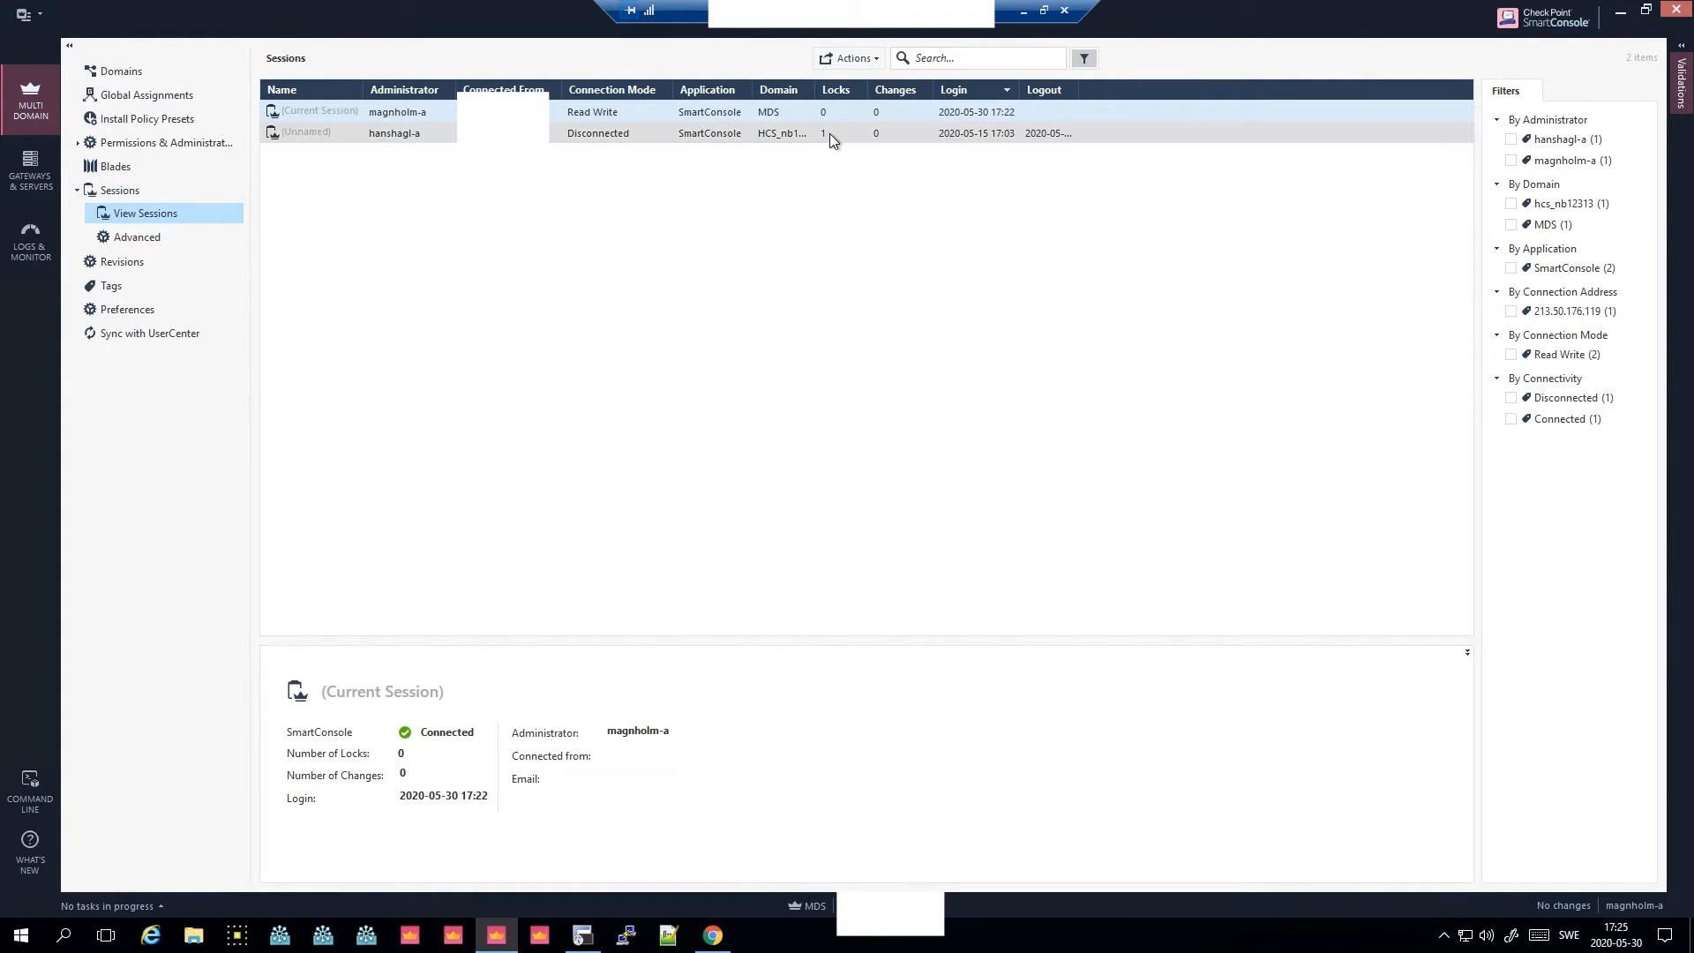
pyautogui.click(829, 134)
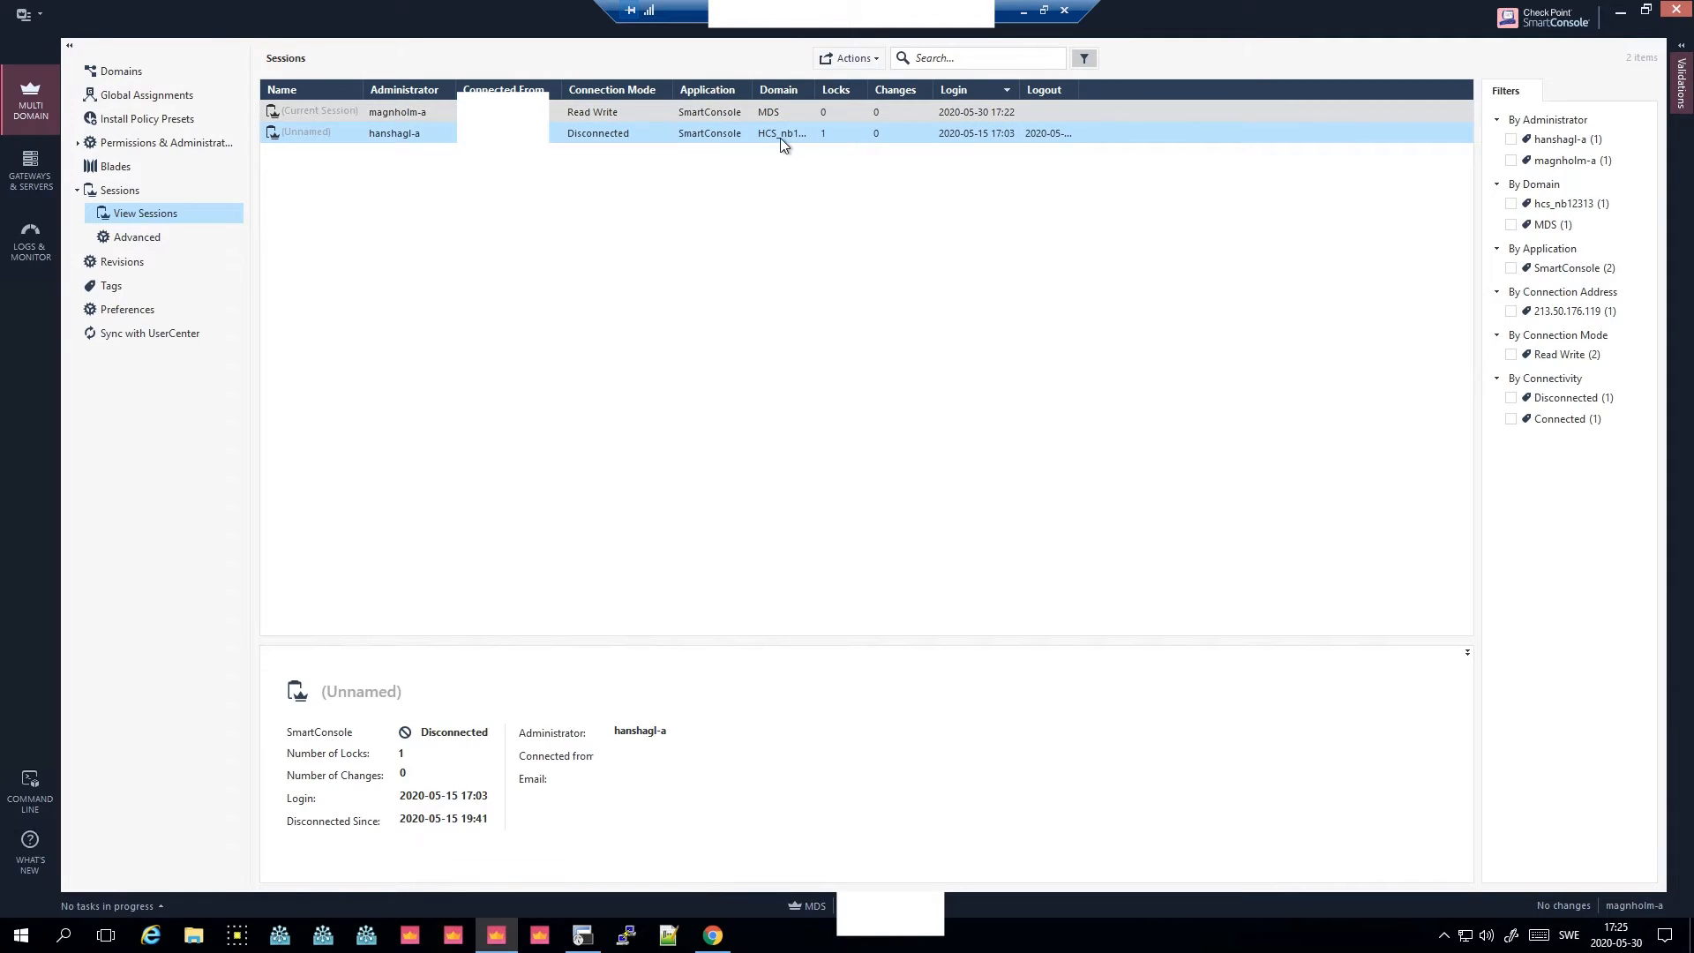
pyautogui.rightClick(787, 134)
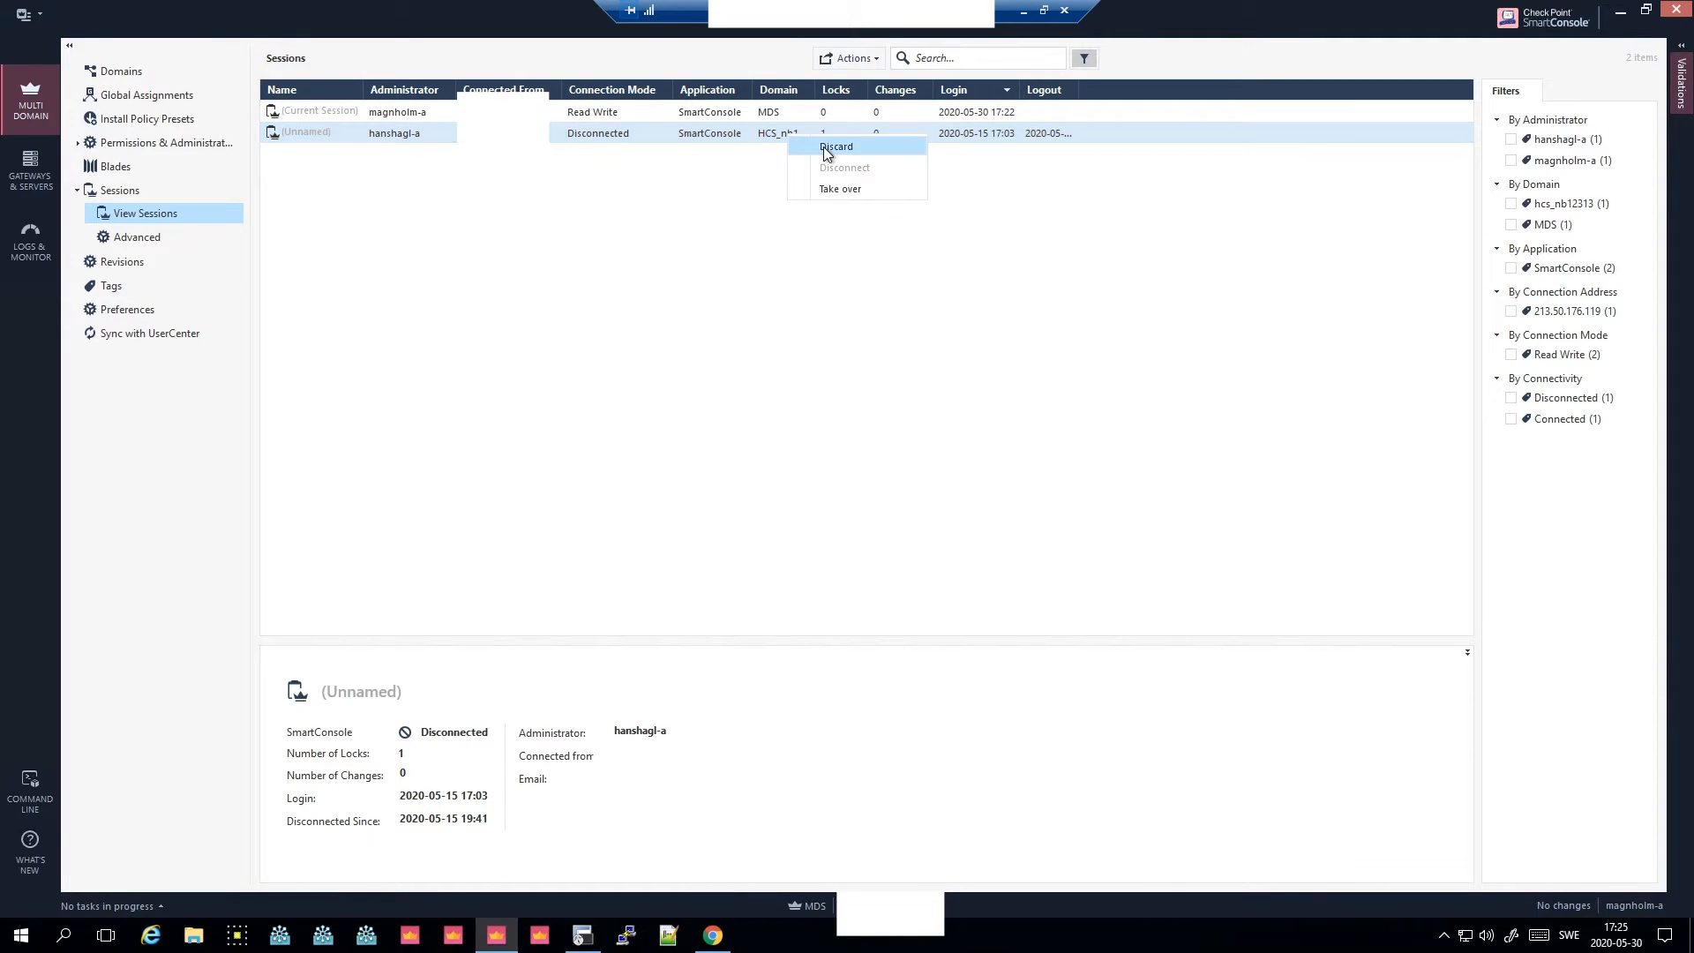
pyautogui.click(827, 147)
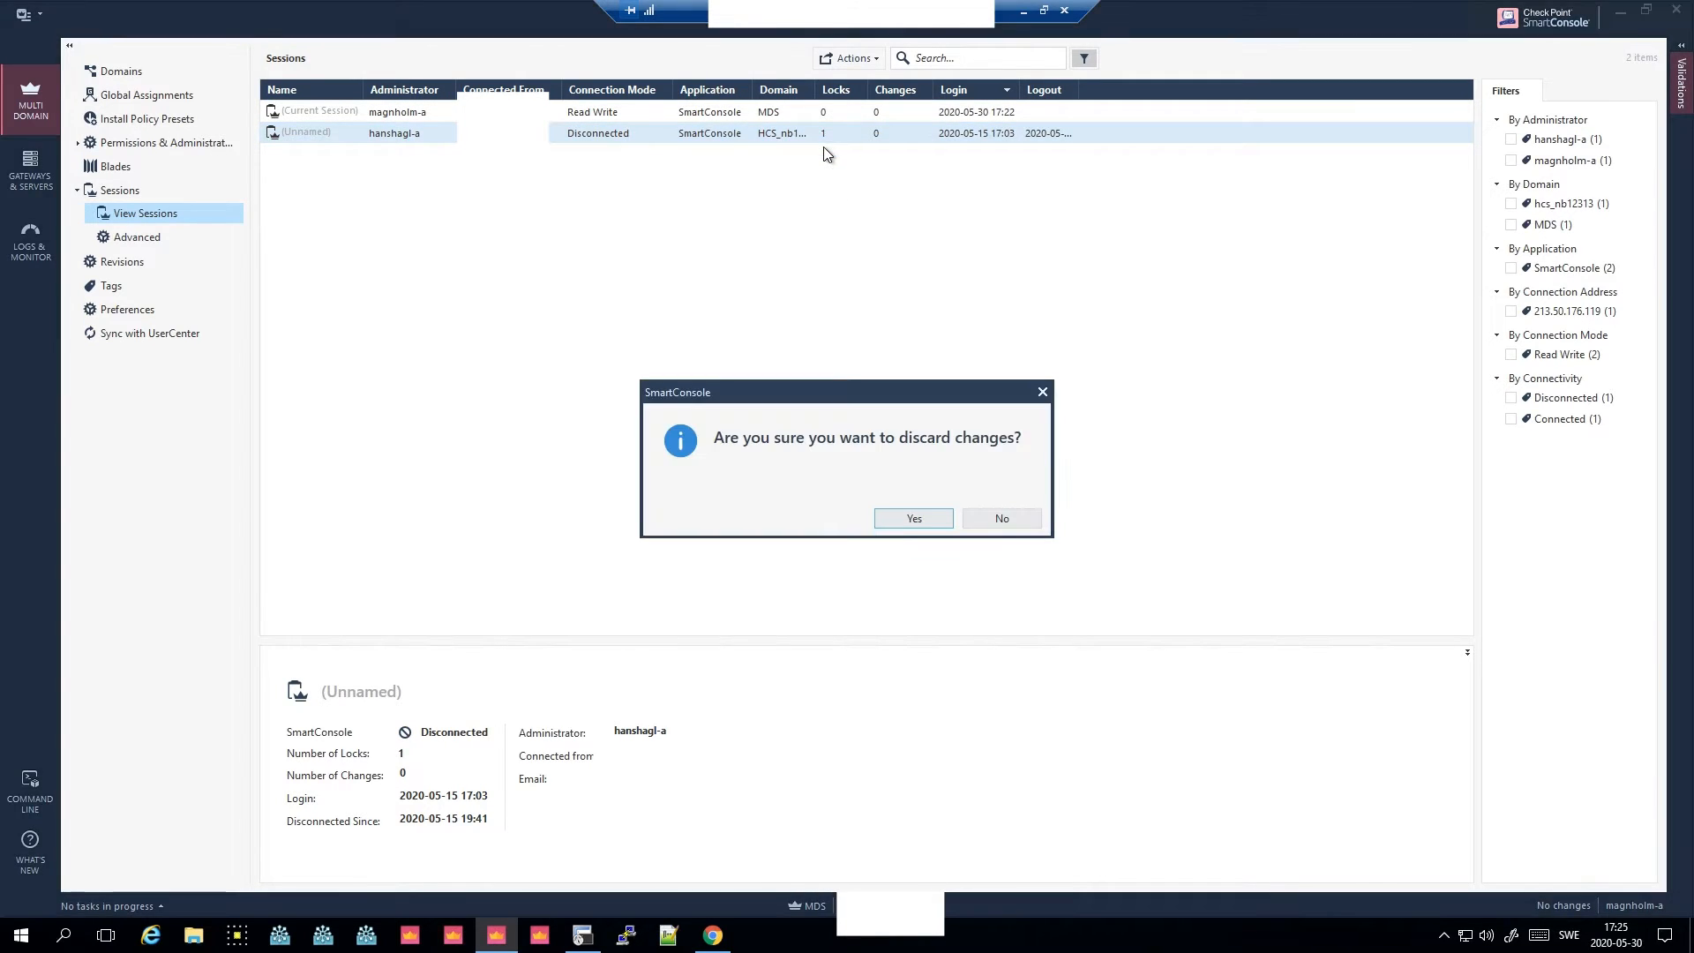
pyautogui.click(914, 517)
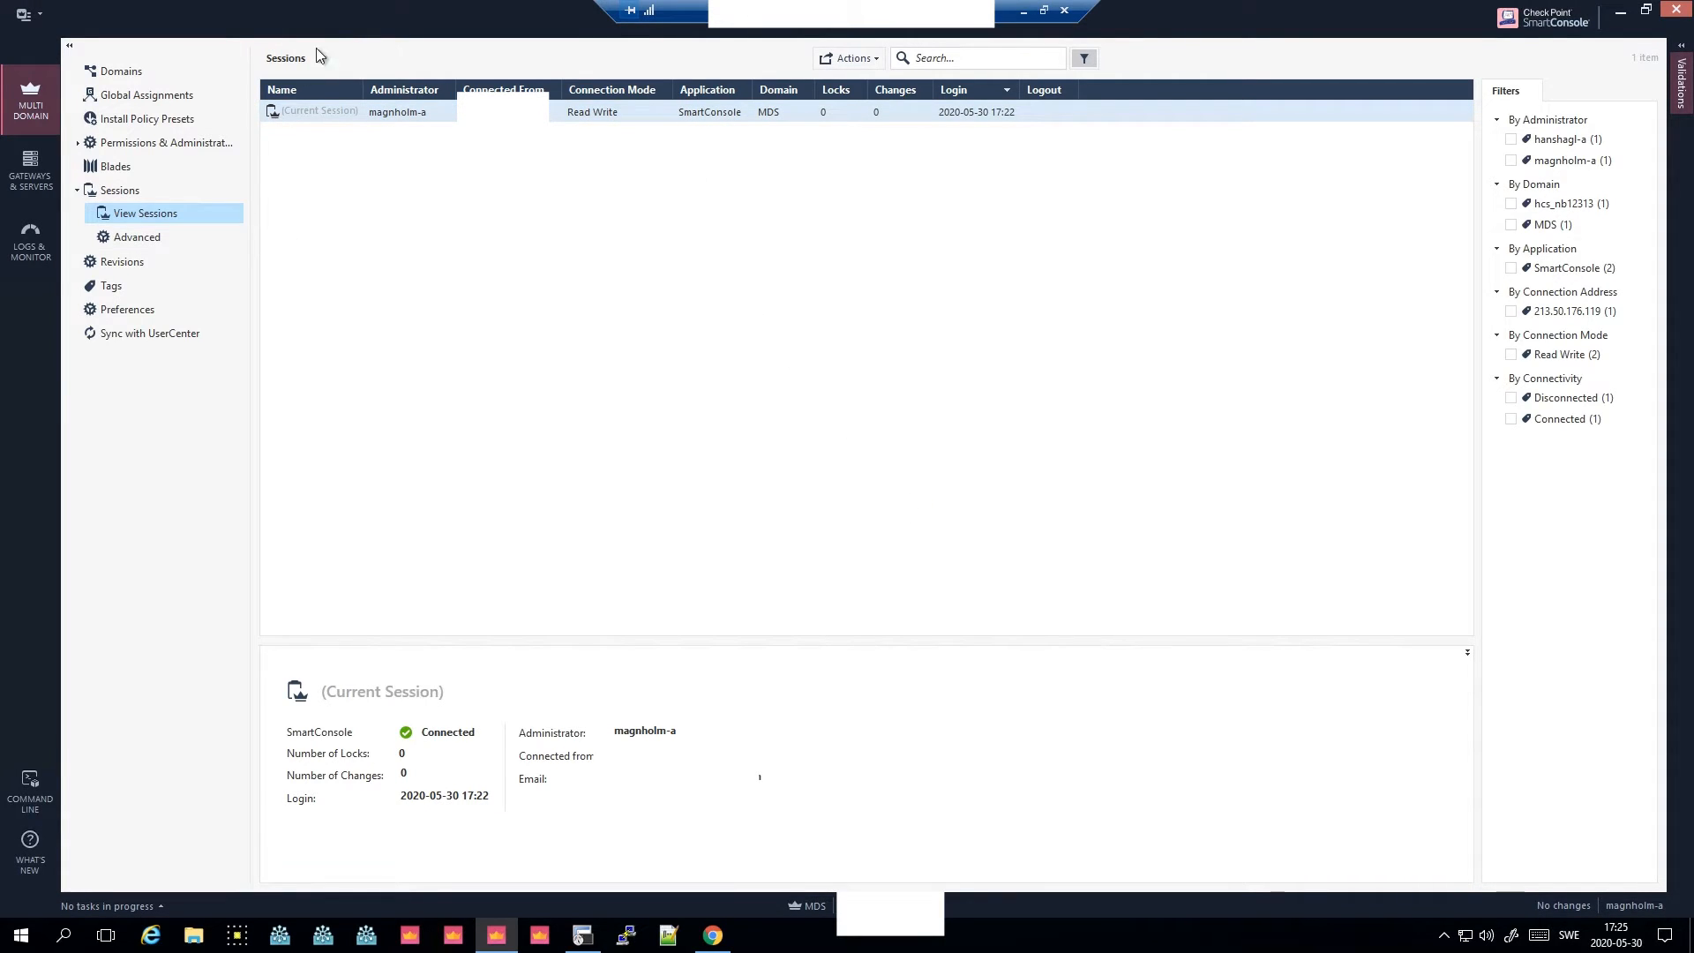
pyautogui.click(143, 71)
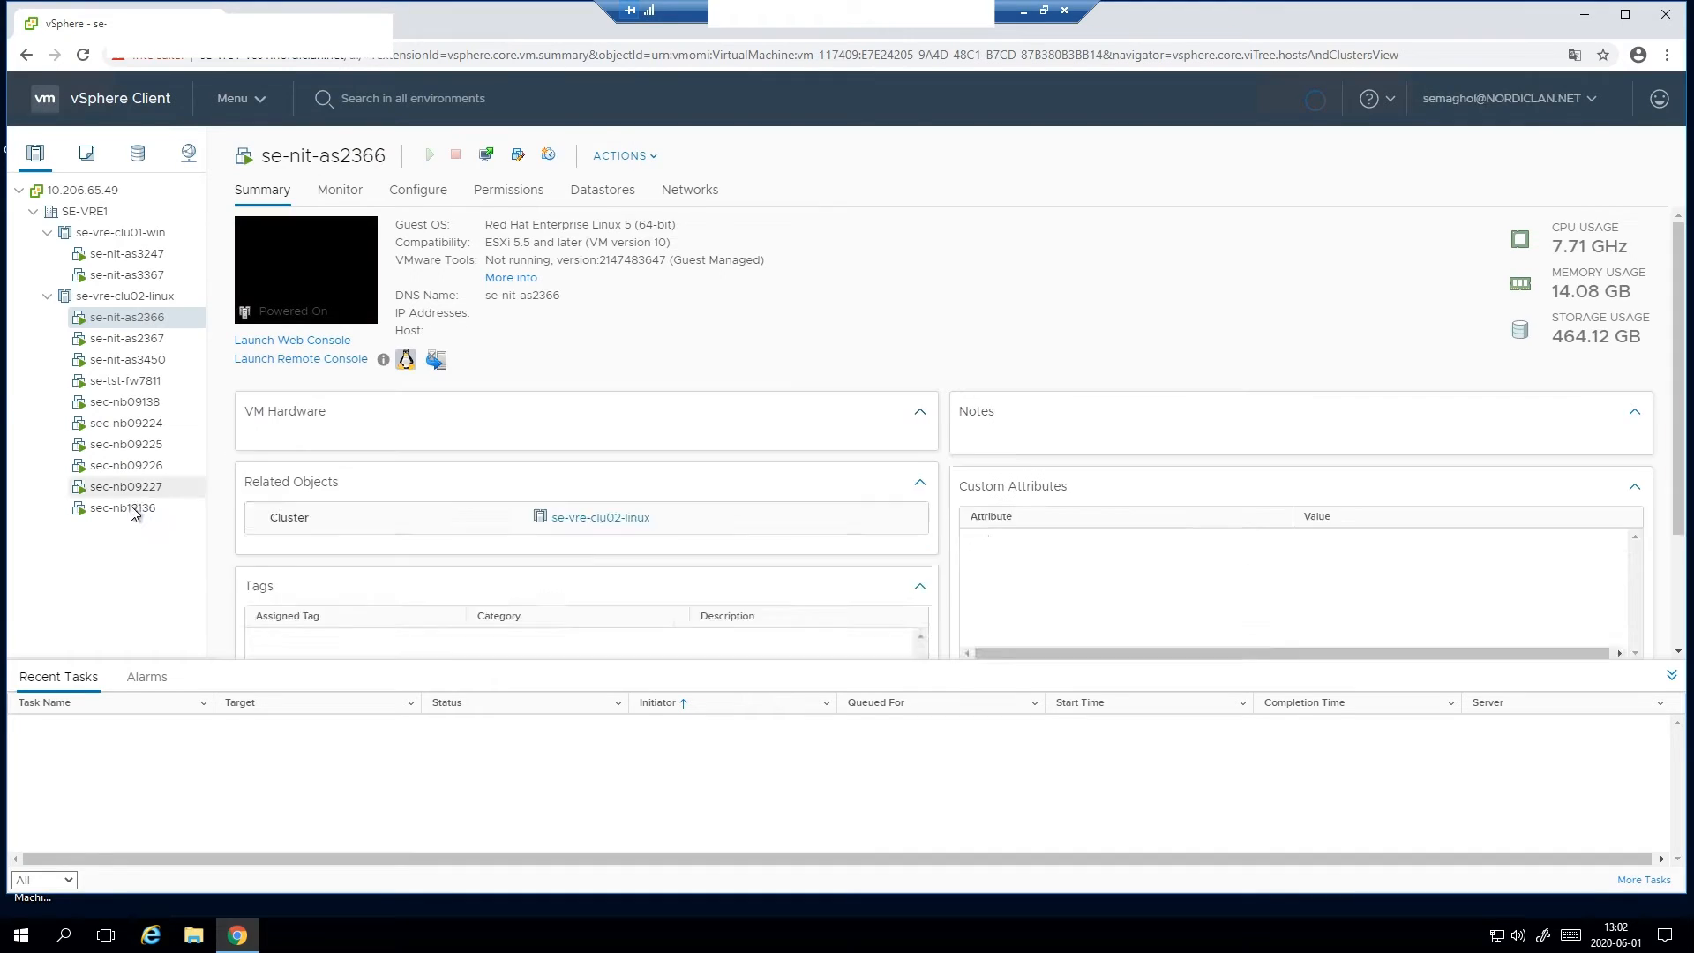
# - Take a snapshot of VM sec-nb12136 named 'before R80.40 upgrade' without the virtual machine's memory
pyautogui.rightClick(132, 507)
pyautogui.moveTo(321, 343)
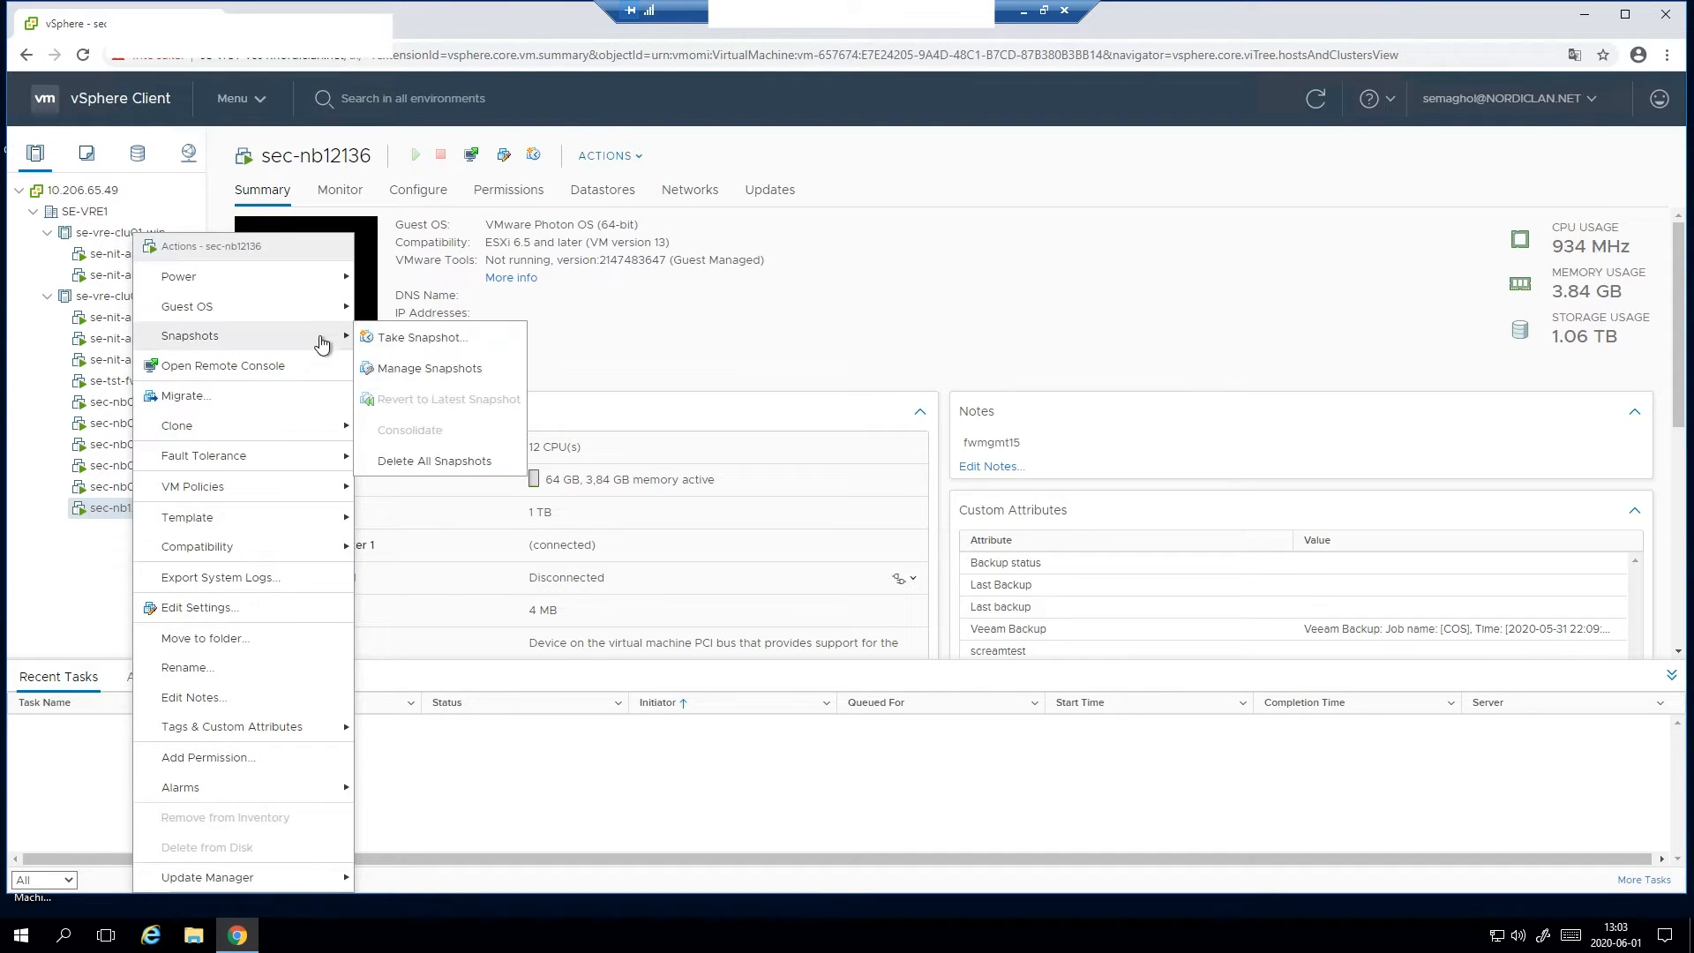
pyautogui.click(397, 337)
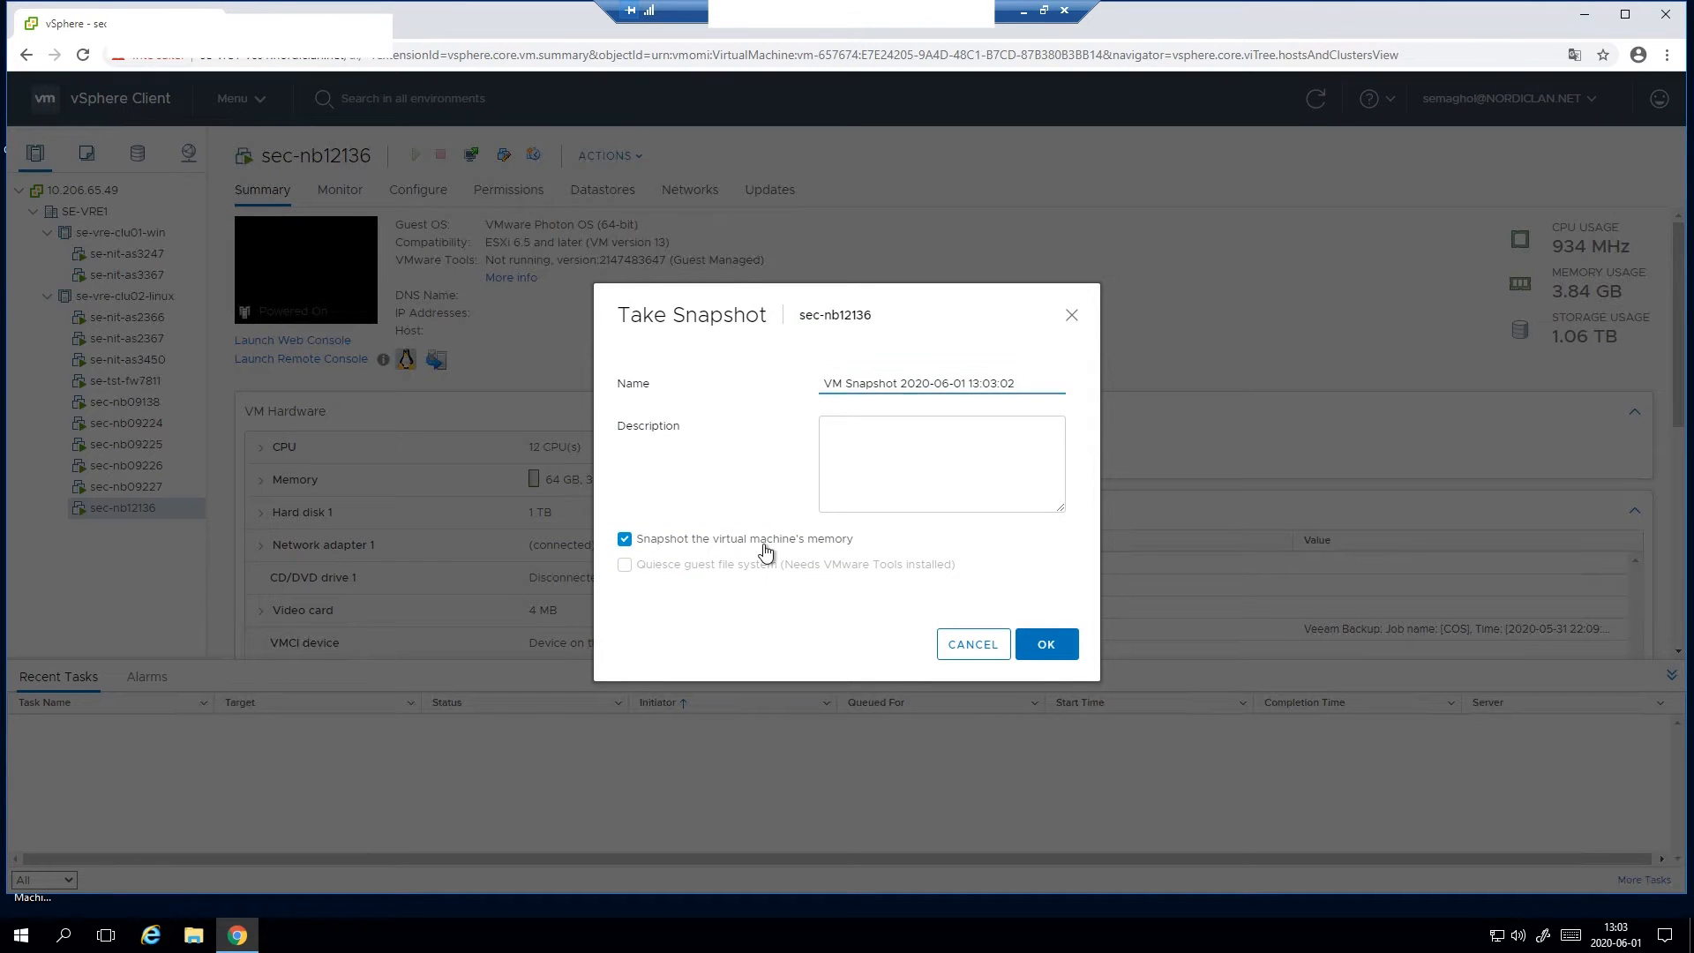
pyautogui.click(772, 540)
pyautogui.moveTo(1078, 385); pyautogui.dragTo(796, 377)
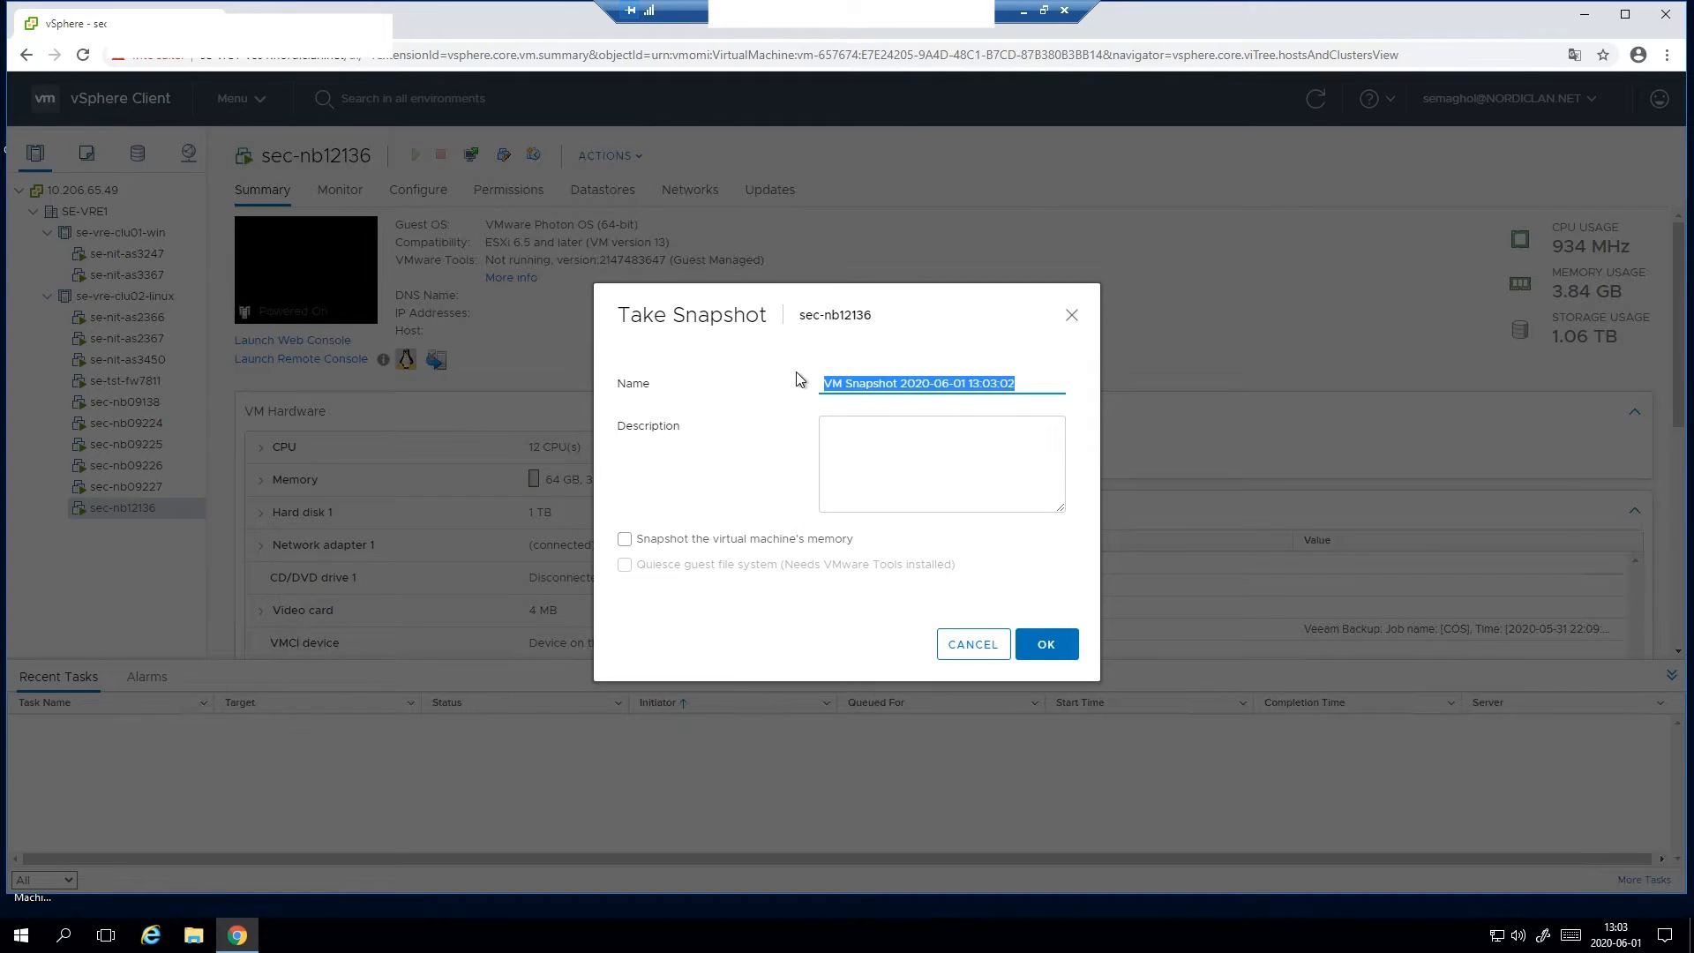
pyautogui.write('before')
pyautogui.write('R8')
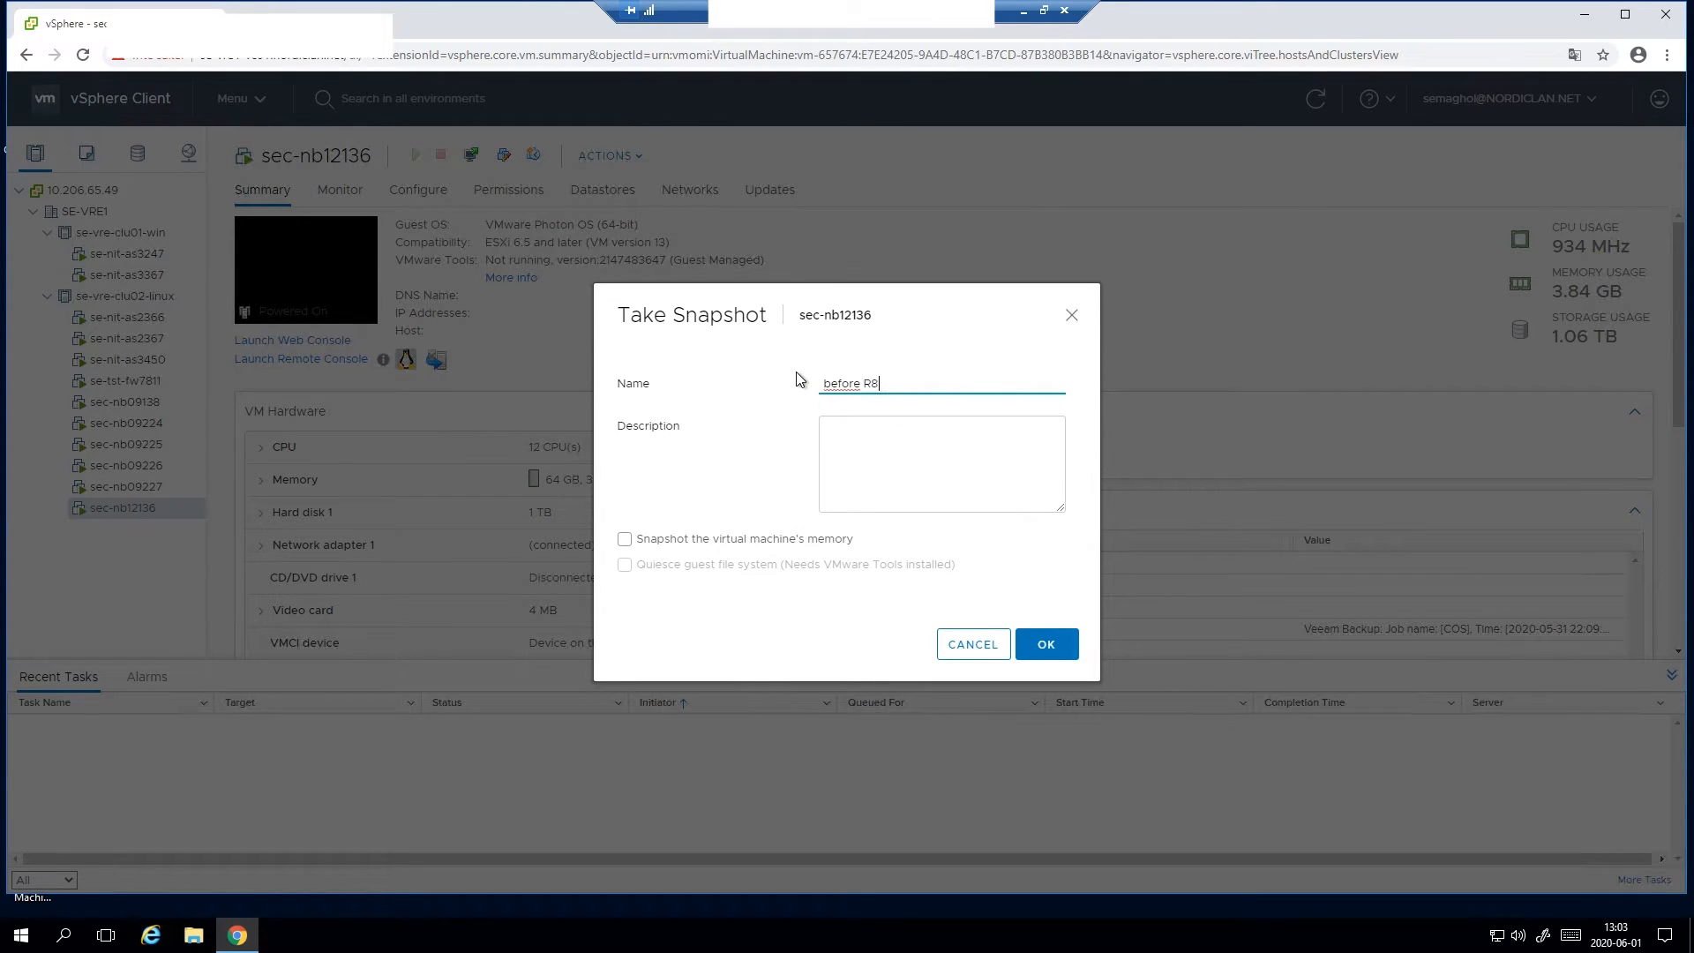
pyautogui.write('0.40 upgrade')
pyautogui.click(1068, 643)
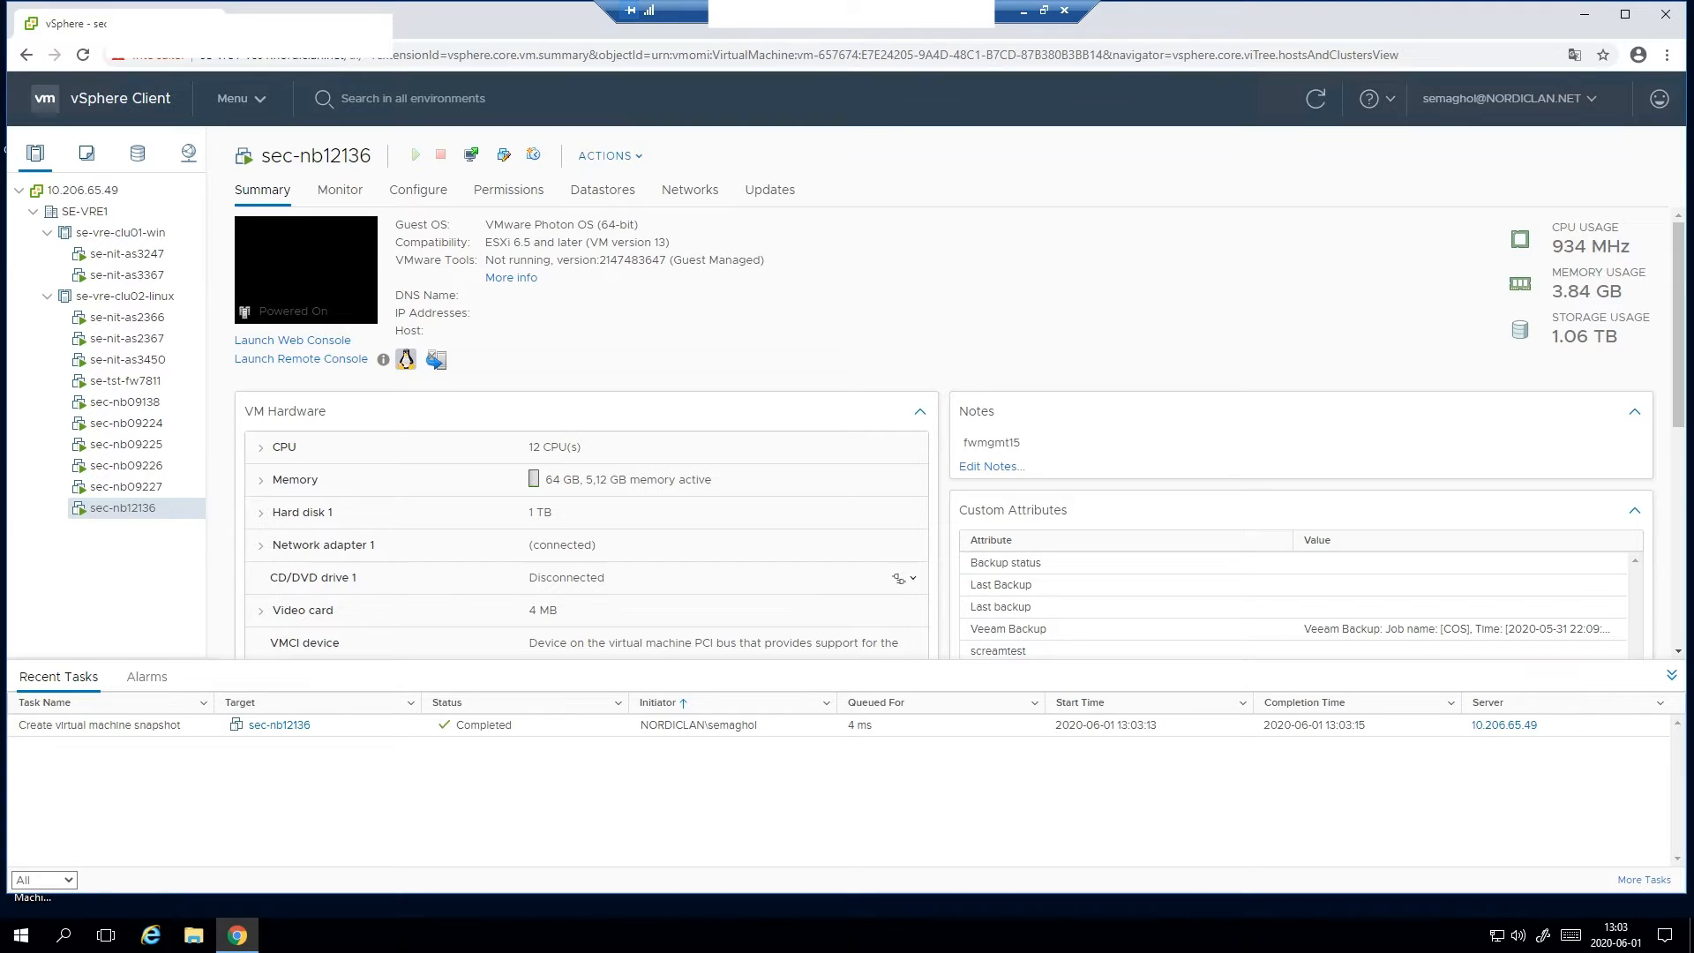
# - Switch back to Gaia Portal and start the upgrade with the R80.40 Gaia Fresh Install and upgrade package, accepting the reboot
pyautogui.hotkey('alt', 'Tab')
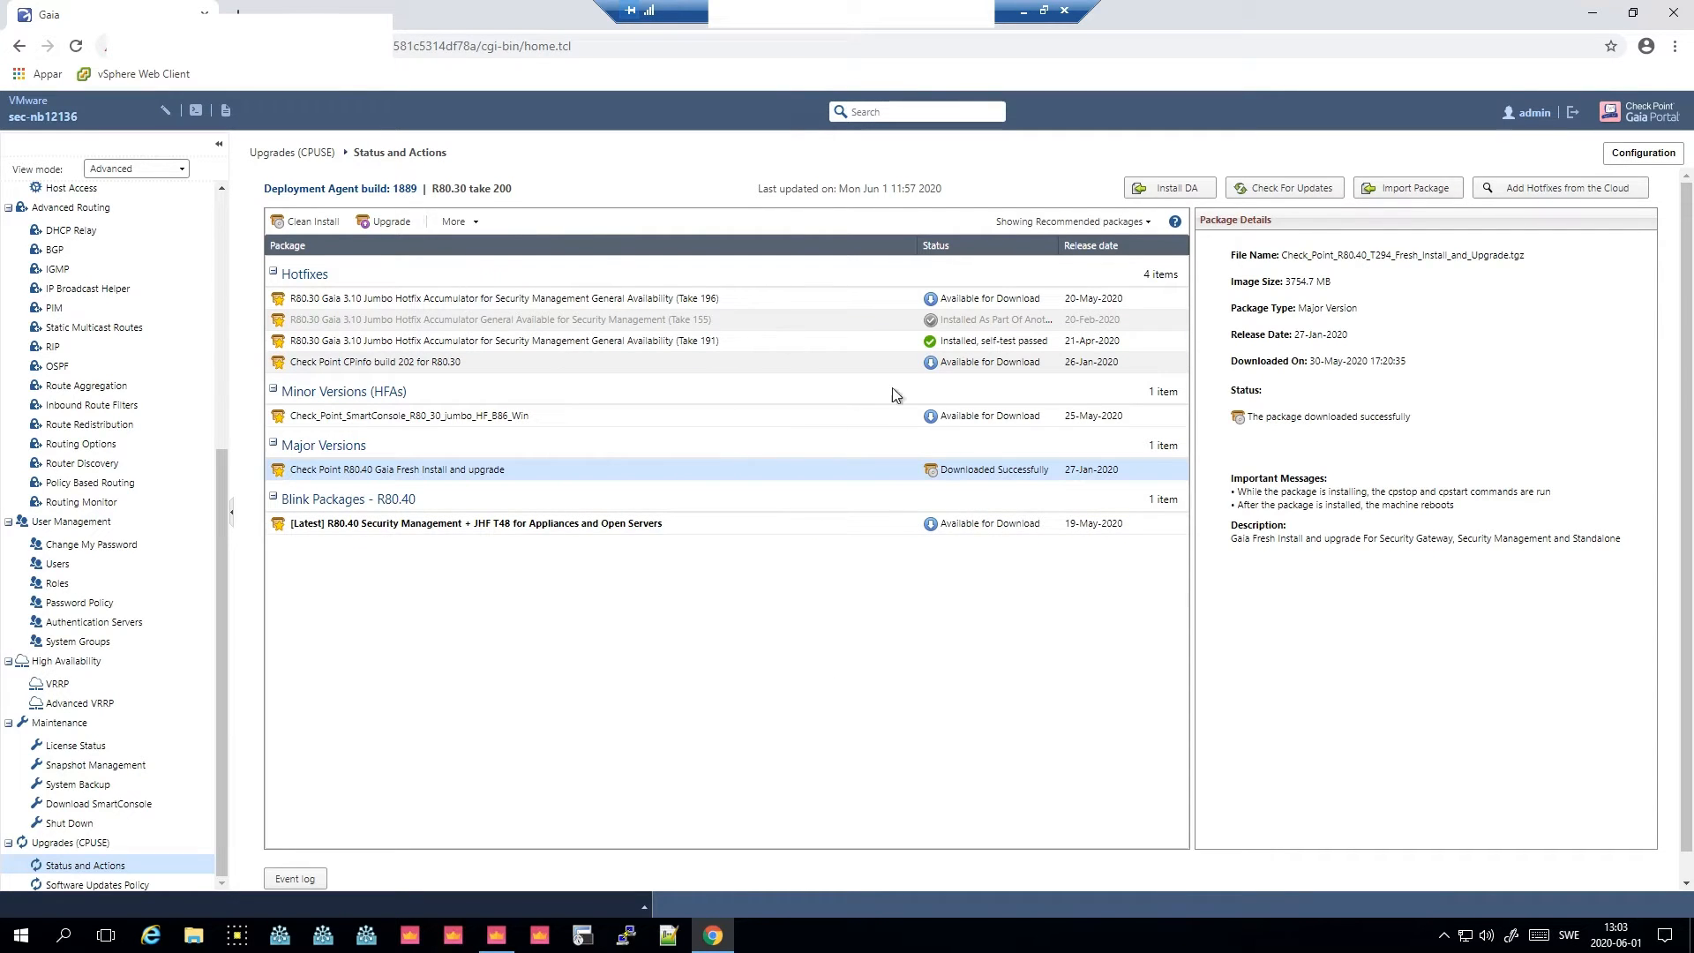
pyautogui.click(1039, 526)
pyautogui.click(1041, 468)
pyautogui.click(402, 223)
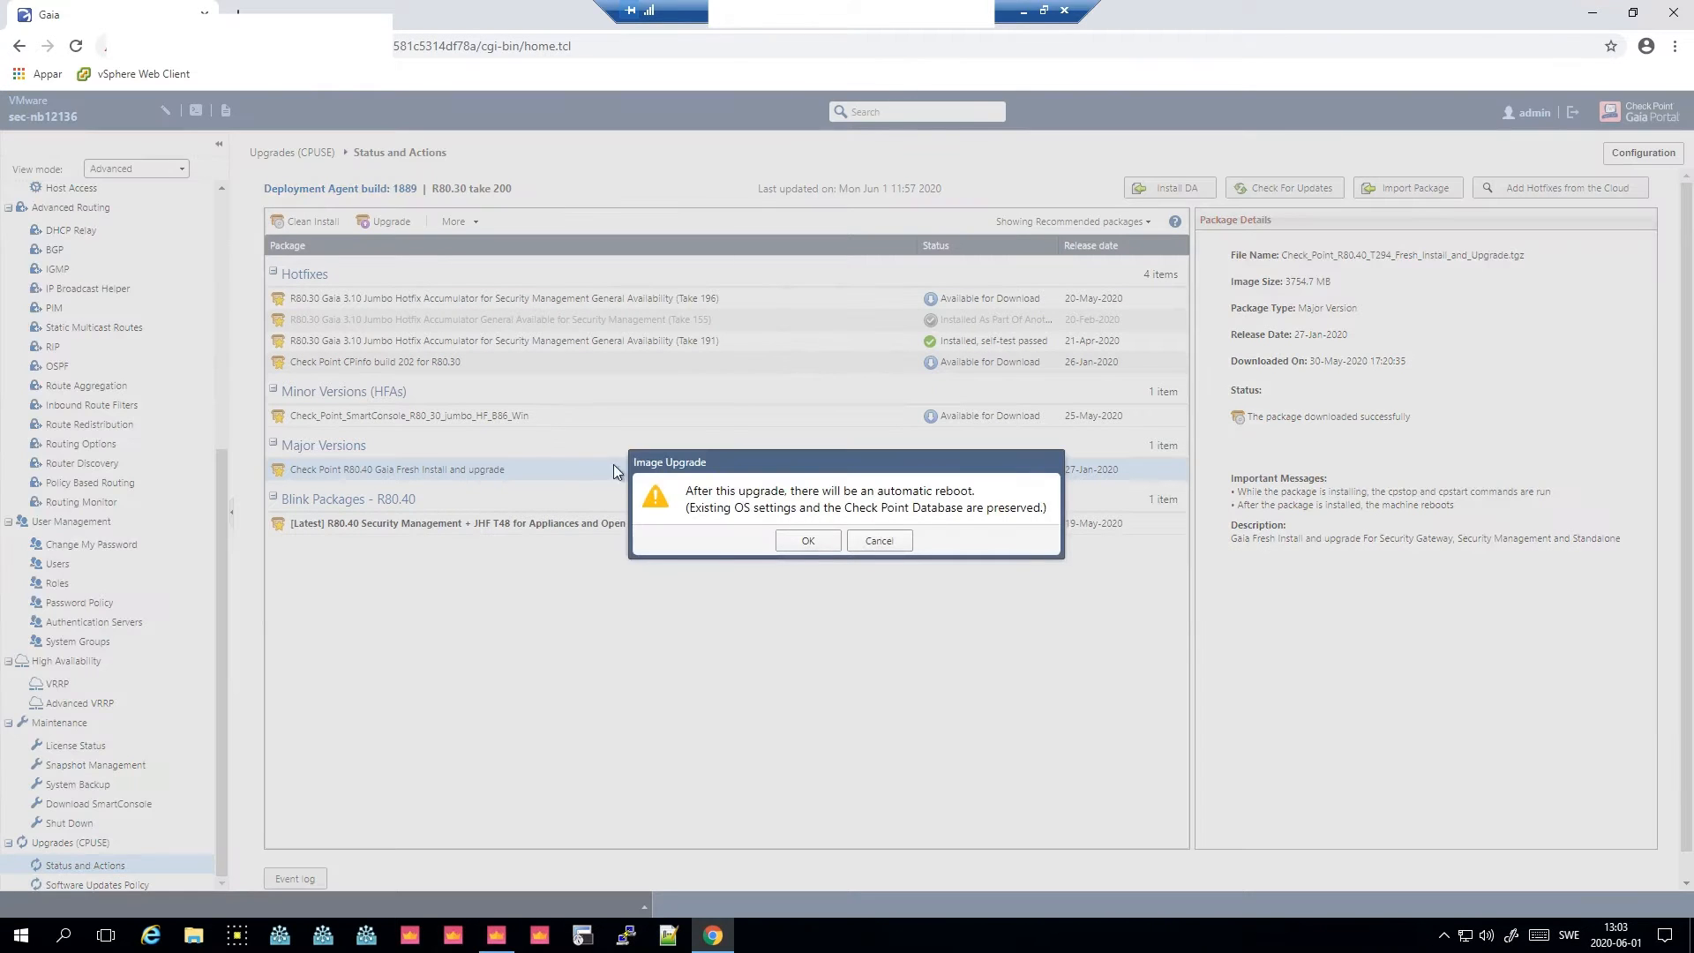
pyautogui.click(801, 541)
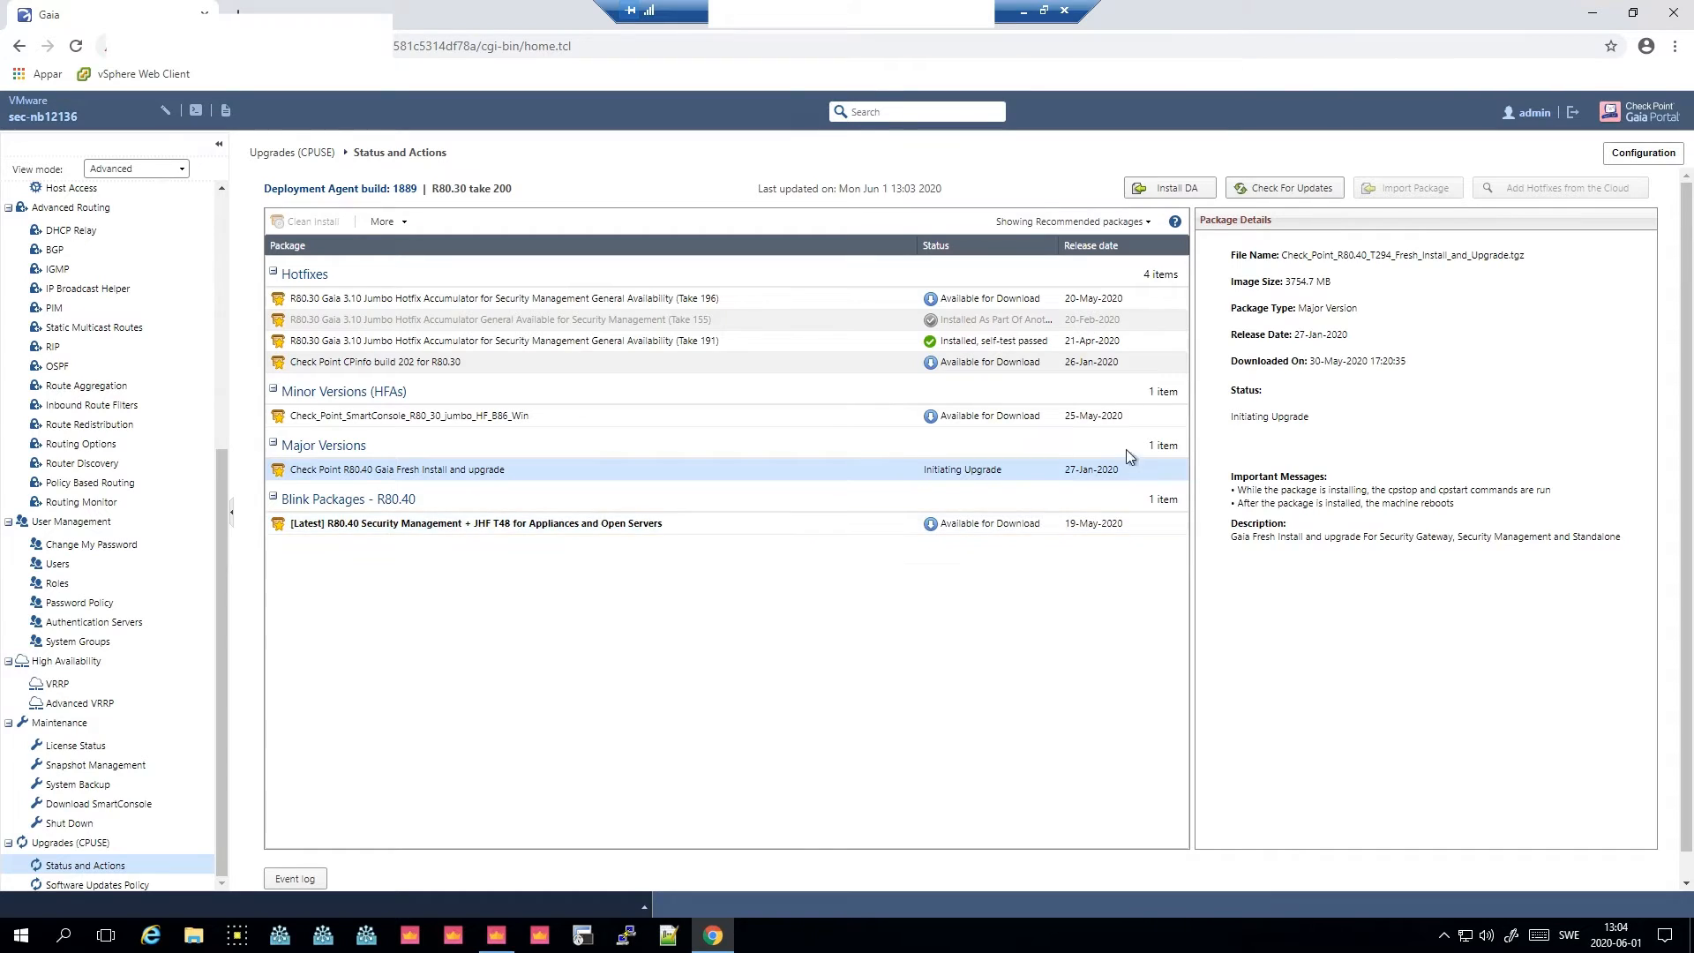
# - Open the SSH terminal to the server and run top to watch processes during the upgrade
pyautogui.click(583, 937)
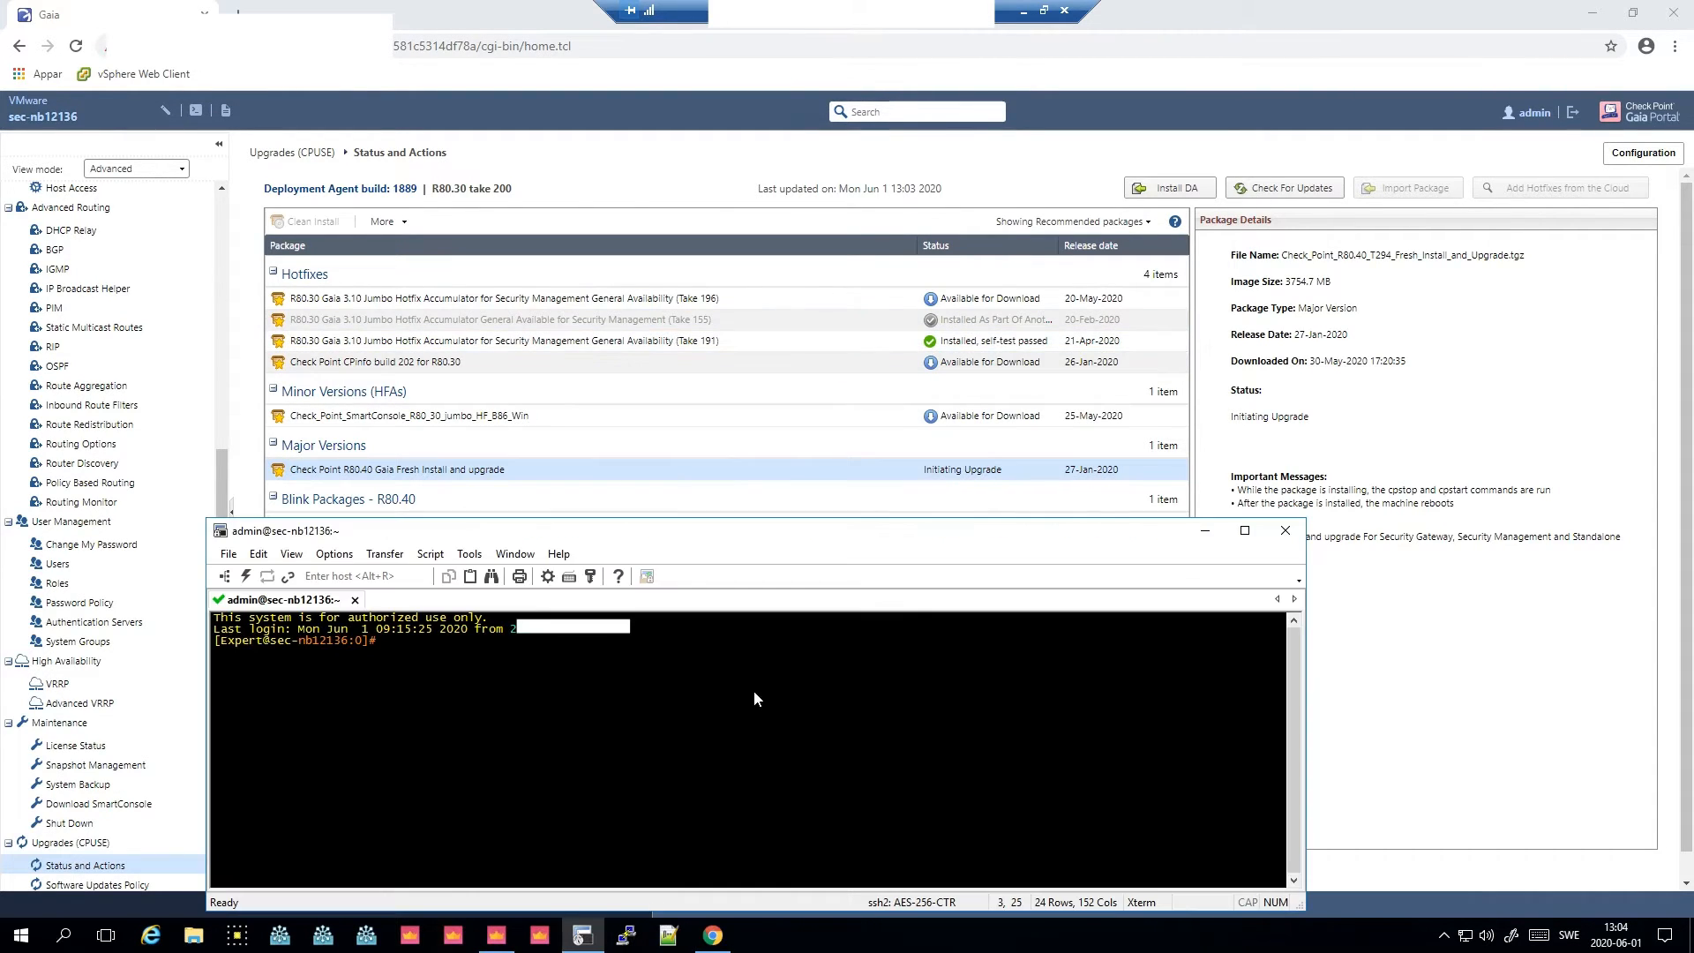
pyautogui.write('tail')
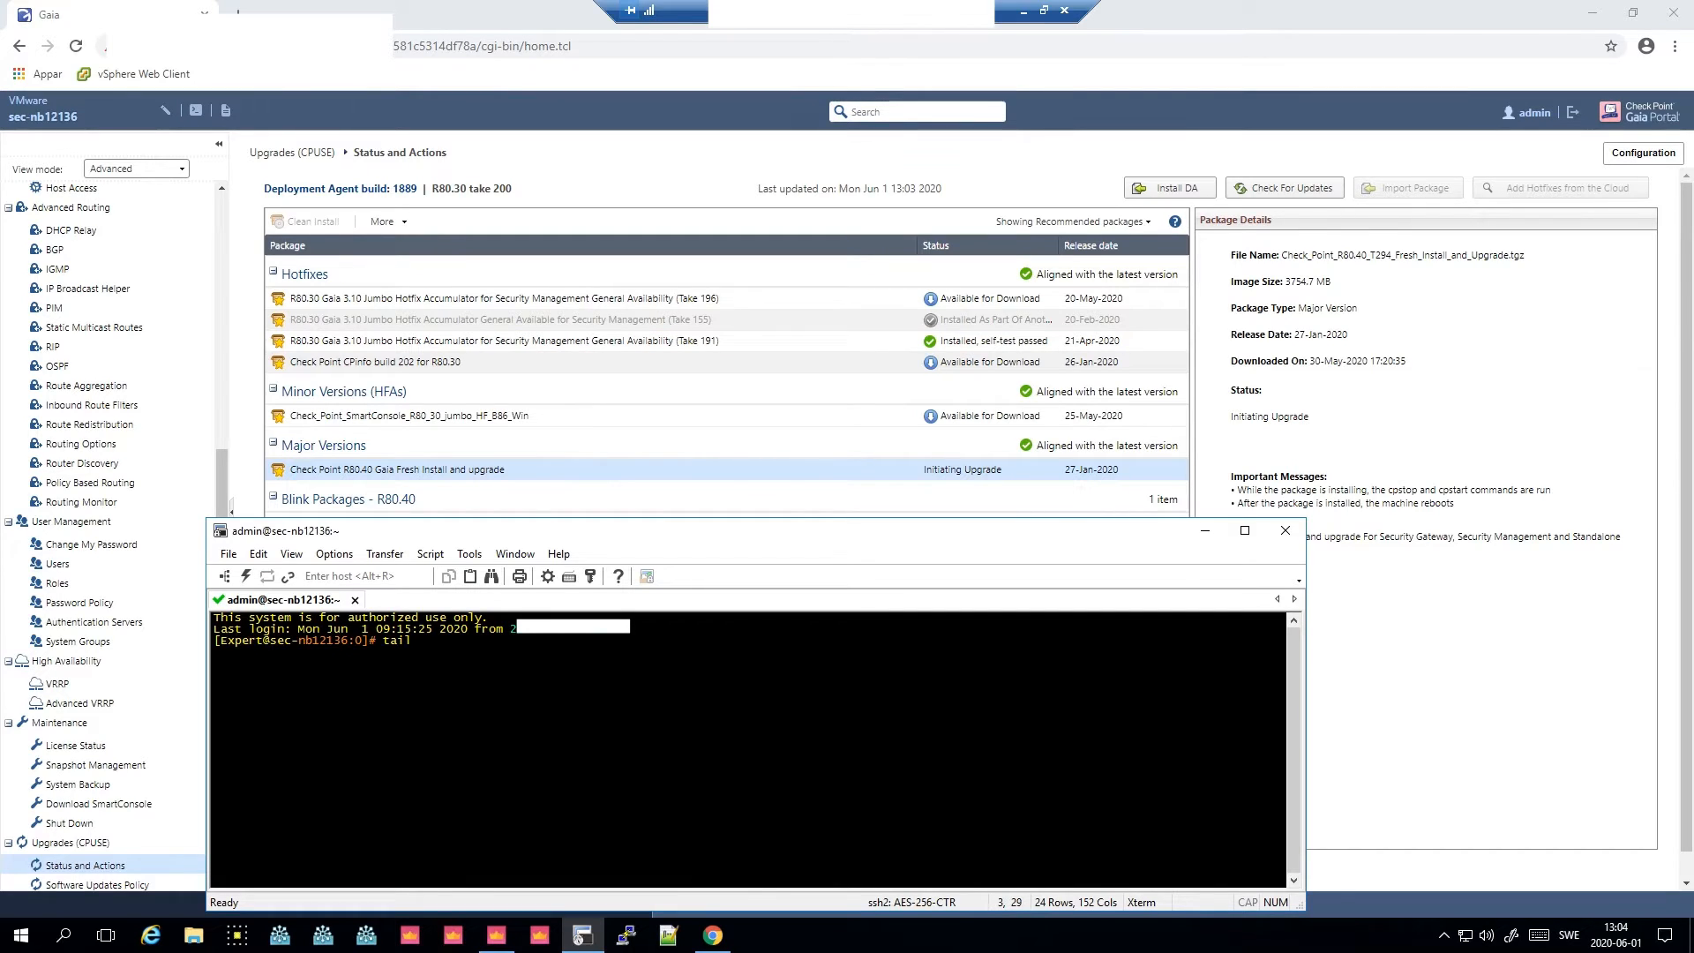
pyautogui.write(' -f ')
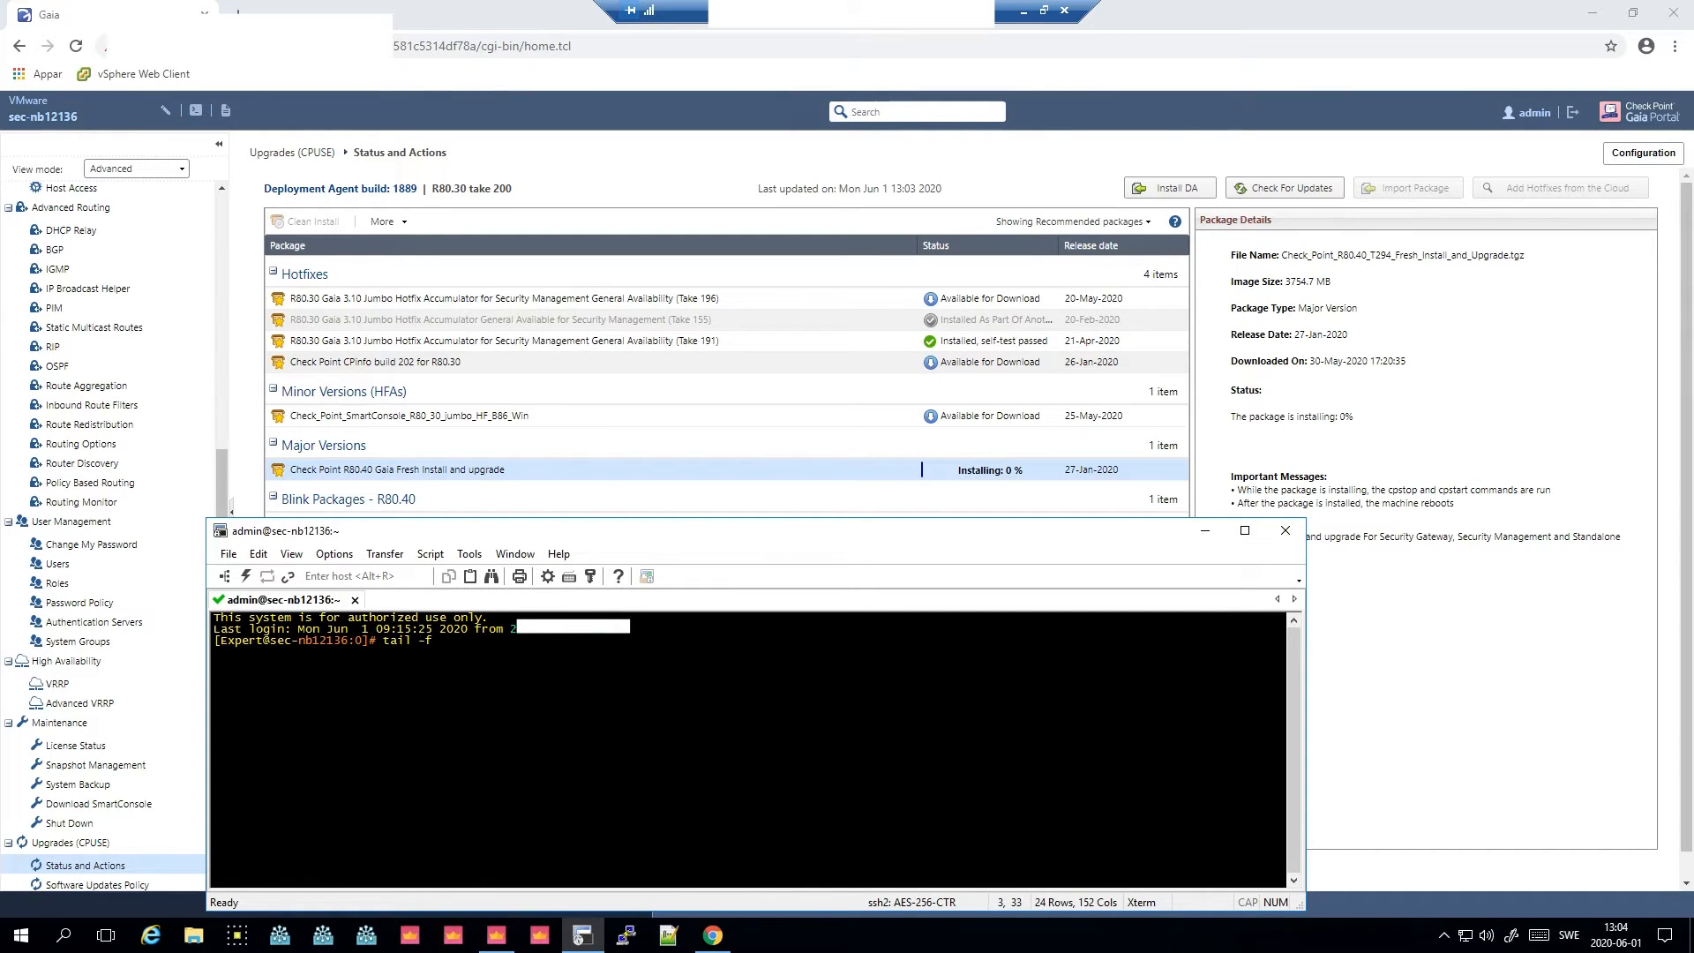
pyautogui.write('/var/log/in')
pyautogui.press('BackSpace')
pyautogui.press('BackSpace')
pyautogui.write('?')
pyautogui.press('Tab')
pyautogui.press('Tab')
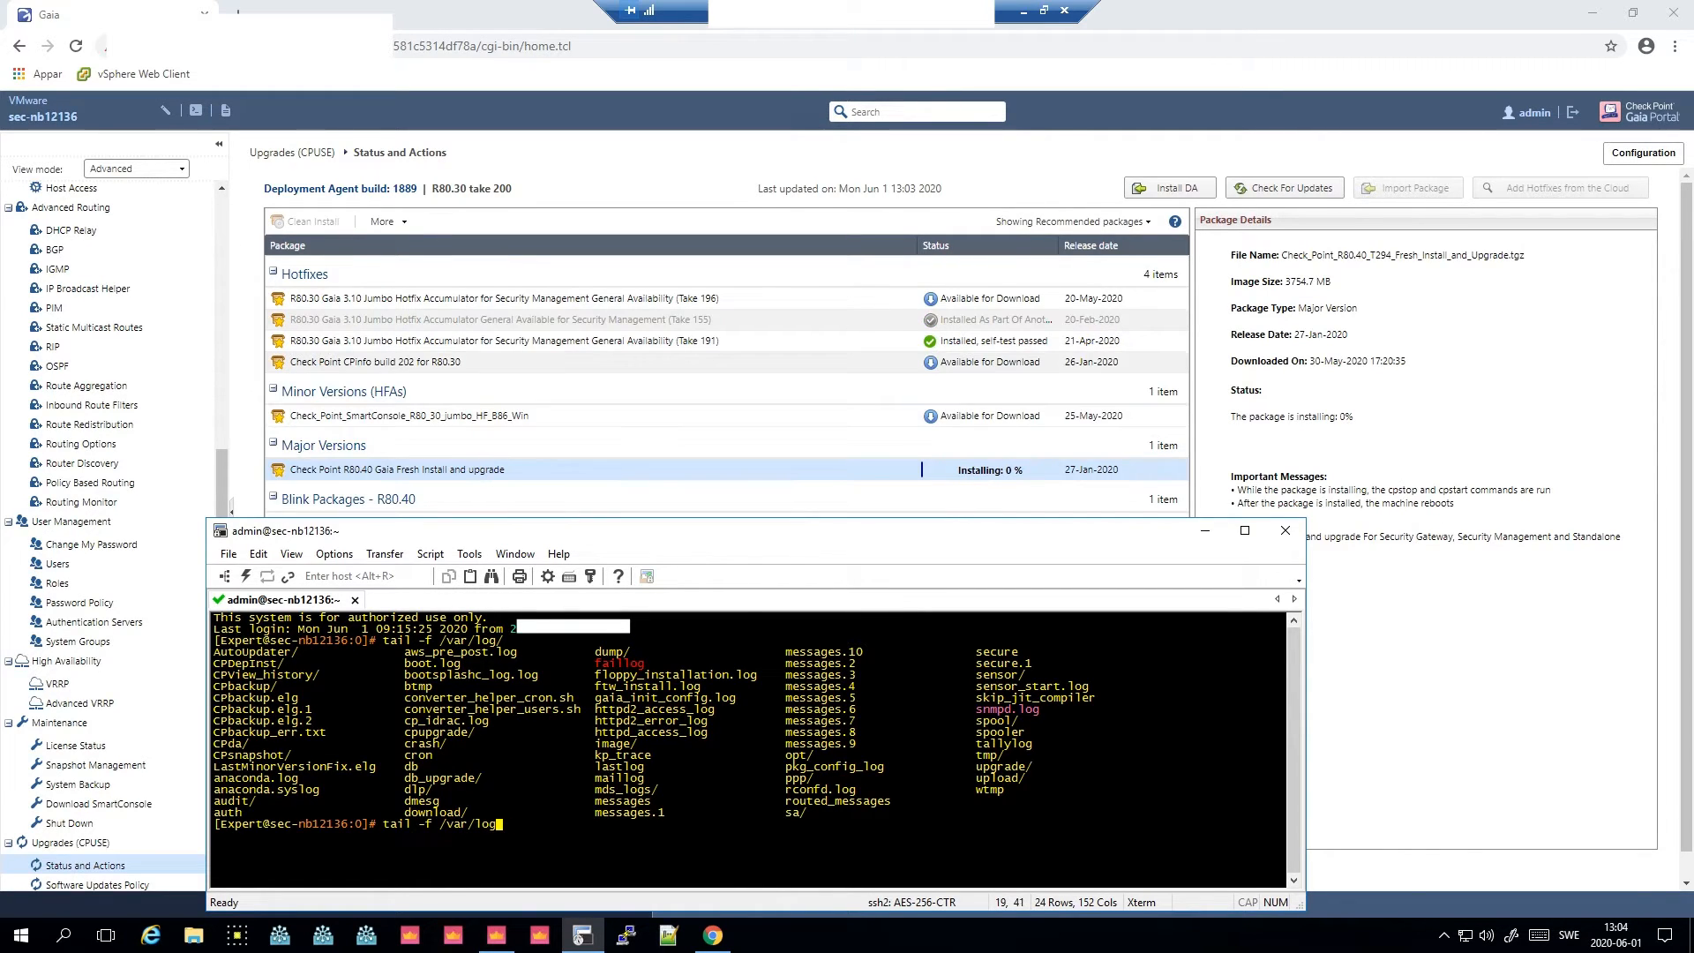
pyautogui.press('BackSpace')
pyautogui.press('BackSpace')
pyautogui.press('BackSpace')
pyautogui.press('BackSpace')
pyautogui.press('BackSpace')
pyautogui.press('BackSpace')
pyautogui.press('BackSpace')
pyautogui.press('BackSpace')
pyautogui.press('BackSpace')
pyautogui.press('BackSpace')
pyautogui.press('BackSpace')
pyautogui.press('BackSpace')
pyautogui.press('BackSpace')
pyautogui.press('BackSpace')
pyautogui.press('BackSpace')
pyautogui.press('BackSpace')
pyautogui.press('BackSpace')
pyautogui.write('top')
pyautogui.press('Return')
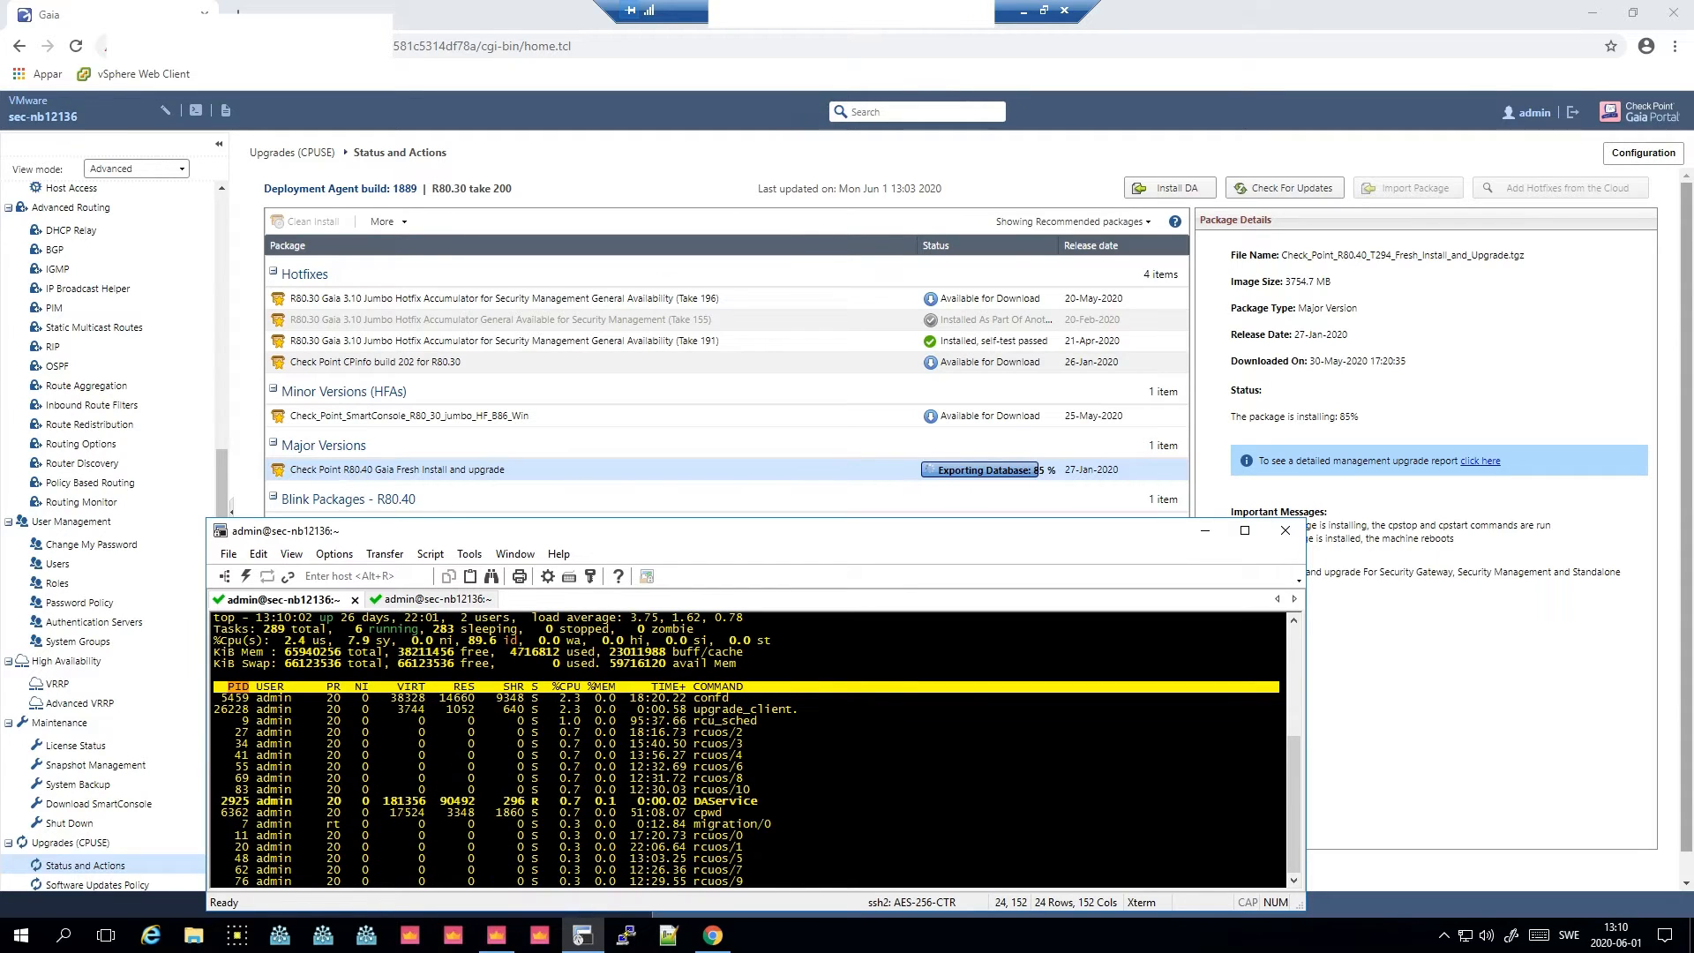
# - Open the detailed management upgrade report for the installing R80.40 package
pyautogui.click(1337, 465)
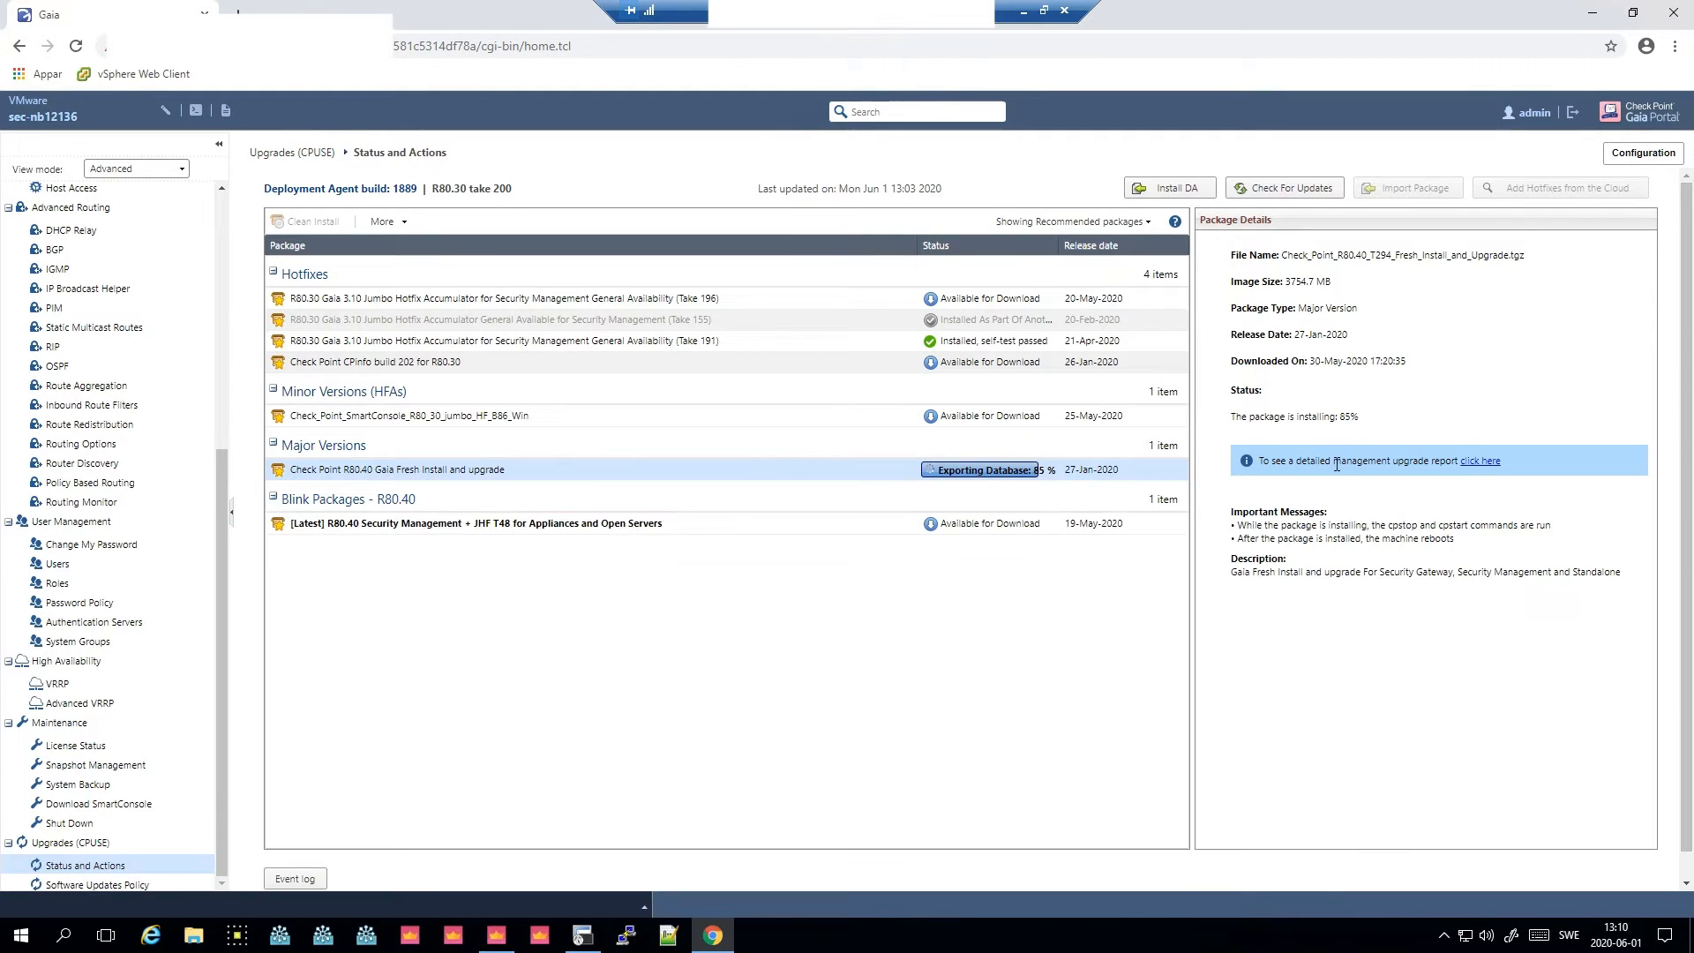
pyautogui.click(1485, 464)
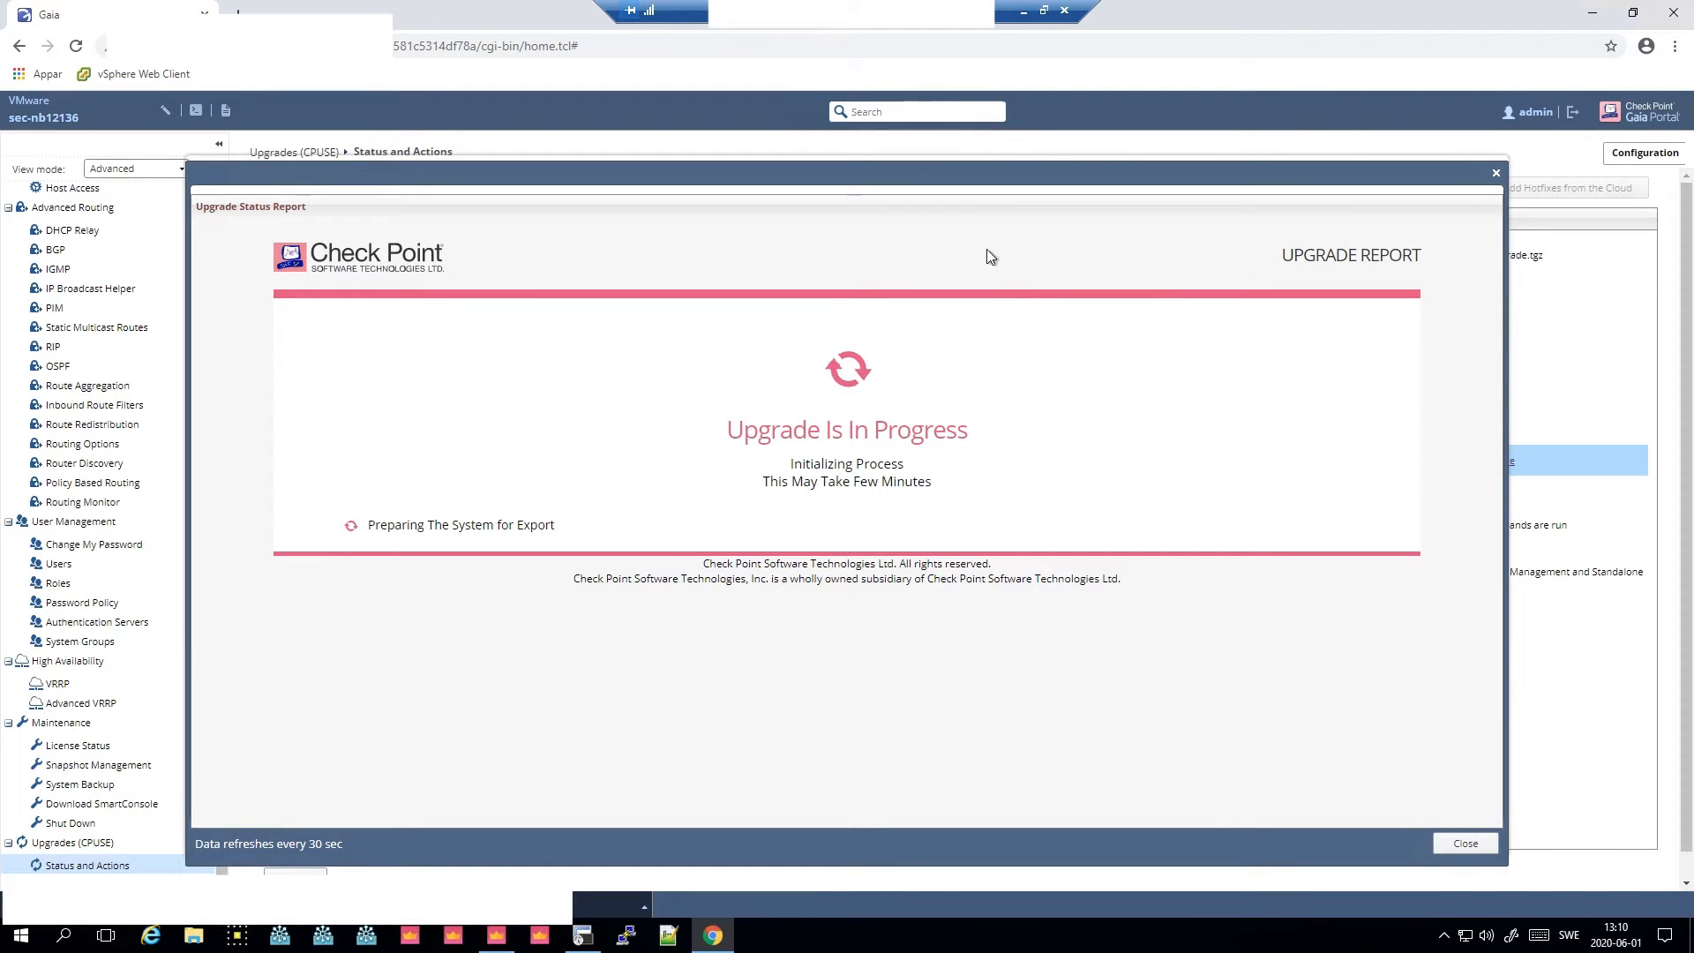
pyautogui.moveTo(1014, 175); pyautogui.dragTo(972, 522)
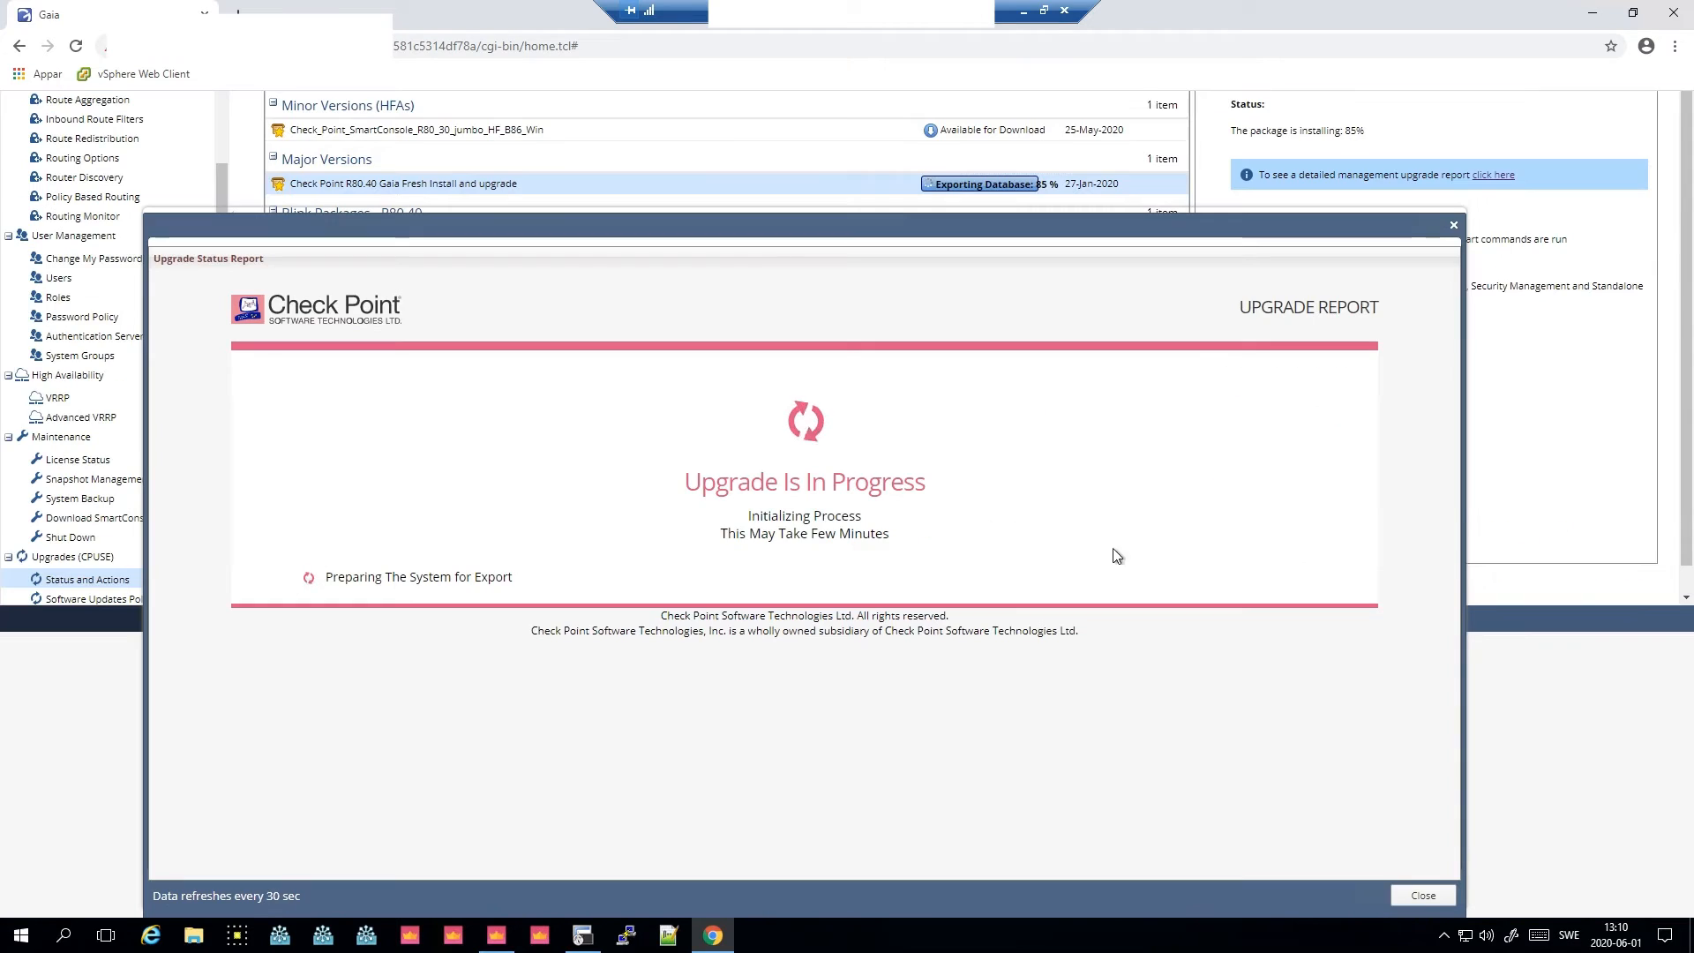
pyautogui.moveTo(825, 636)
pyautogui.mouseDown()
pyautogui.moveTo(815, 662)
pyautogui.moveTo(829, 622)
pyautogui.mouseUp()
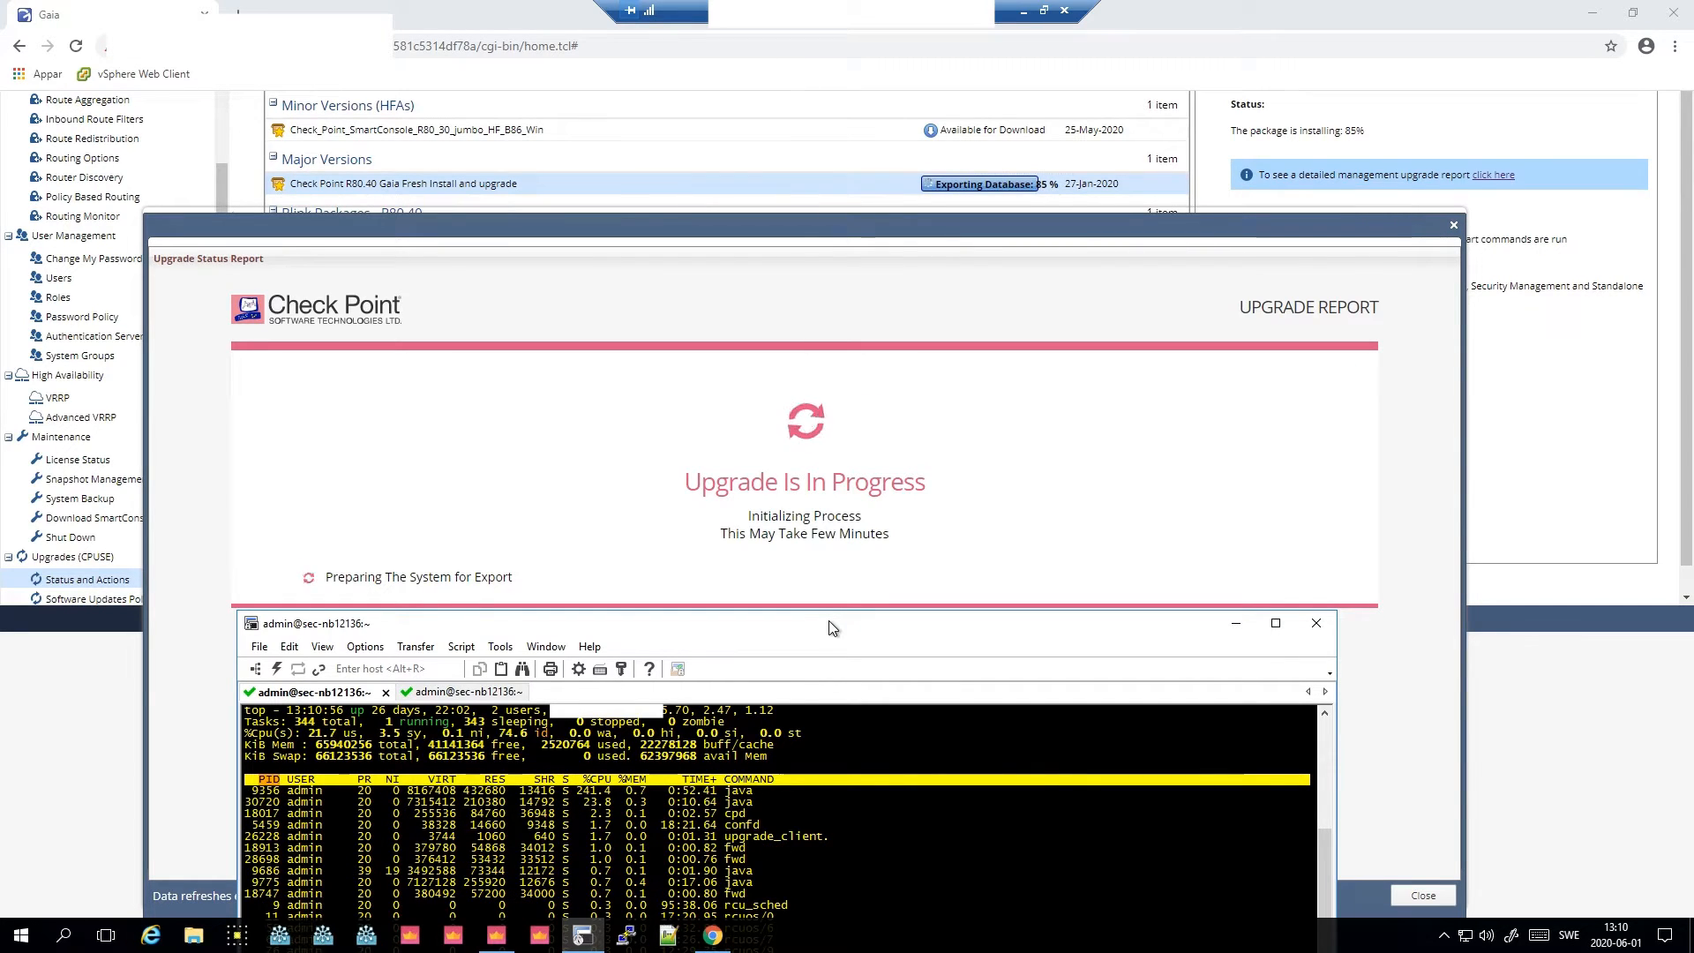
# - In the second terminal tab, follow /var/log/install_Major_R80.40_T294_detailed.log with tail -f
pyautogui.click(488, 693)
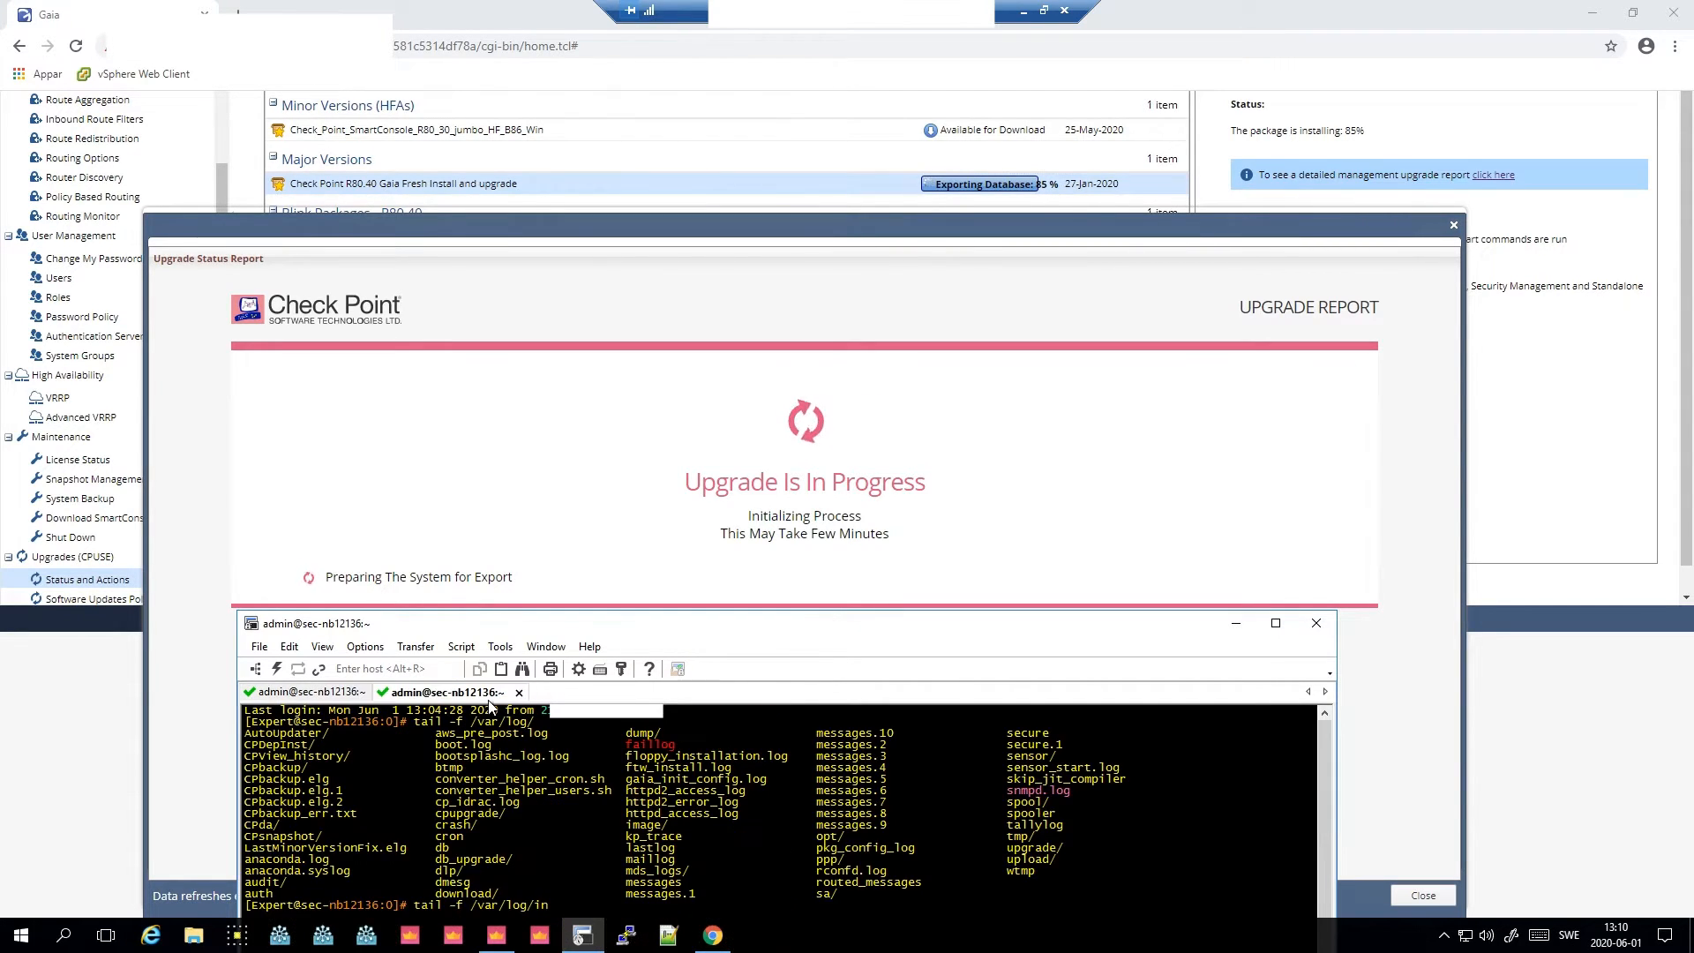
pyautogui.press('BackSpace')
pyautogui.press('BackSpace')
pyautogui.press('Tab')
pyautogui.press('Tab')
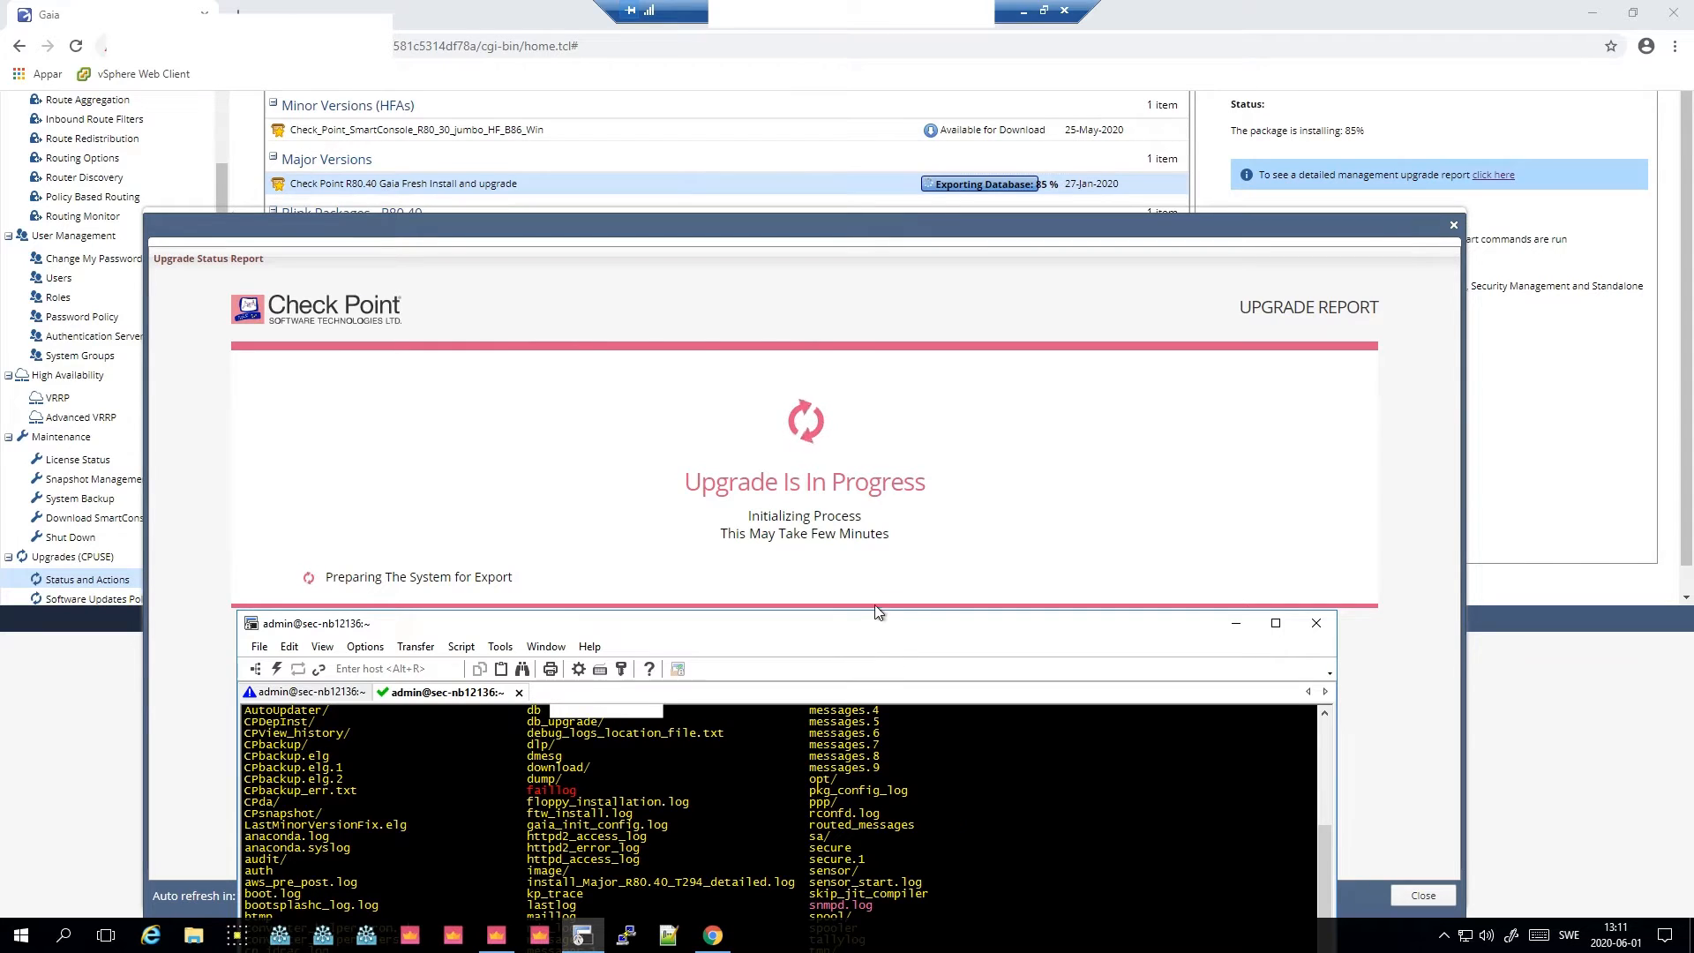
pyautogui.moveTo(871, 622); pyautogui.dragTo(1148, 546)
pyautogui.moveTo(1474, 452); pyautogui.dragTo(1365, 480)
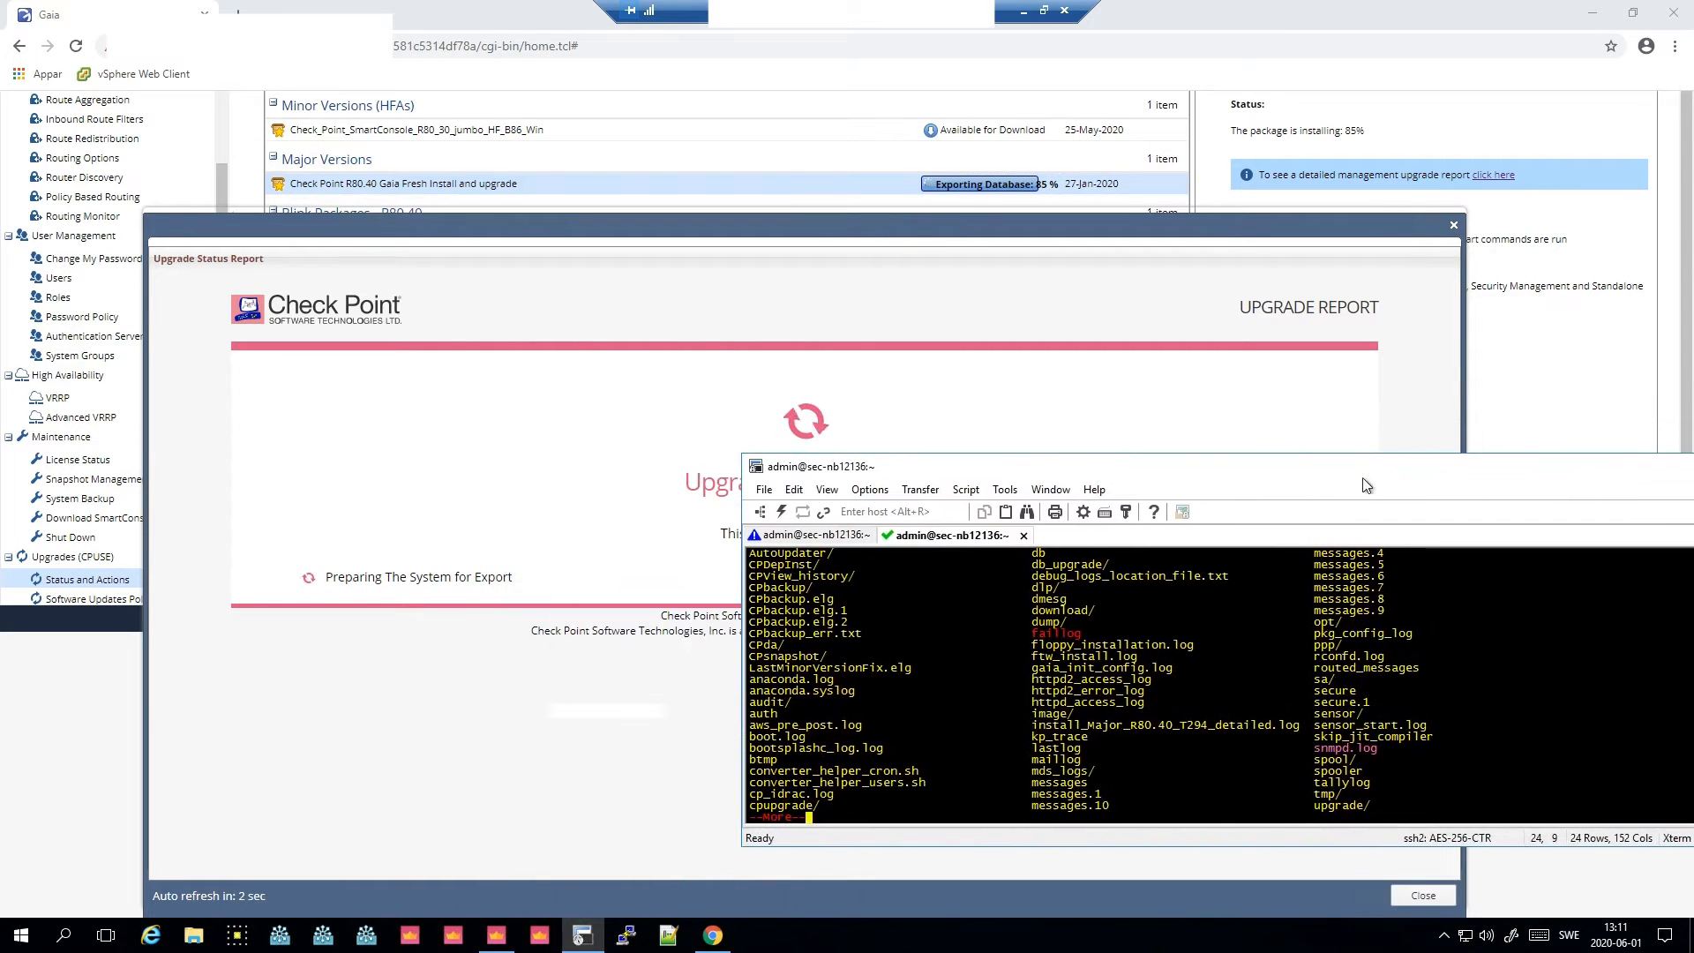
pyautogui.hotkey('ctrl', 'c')
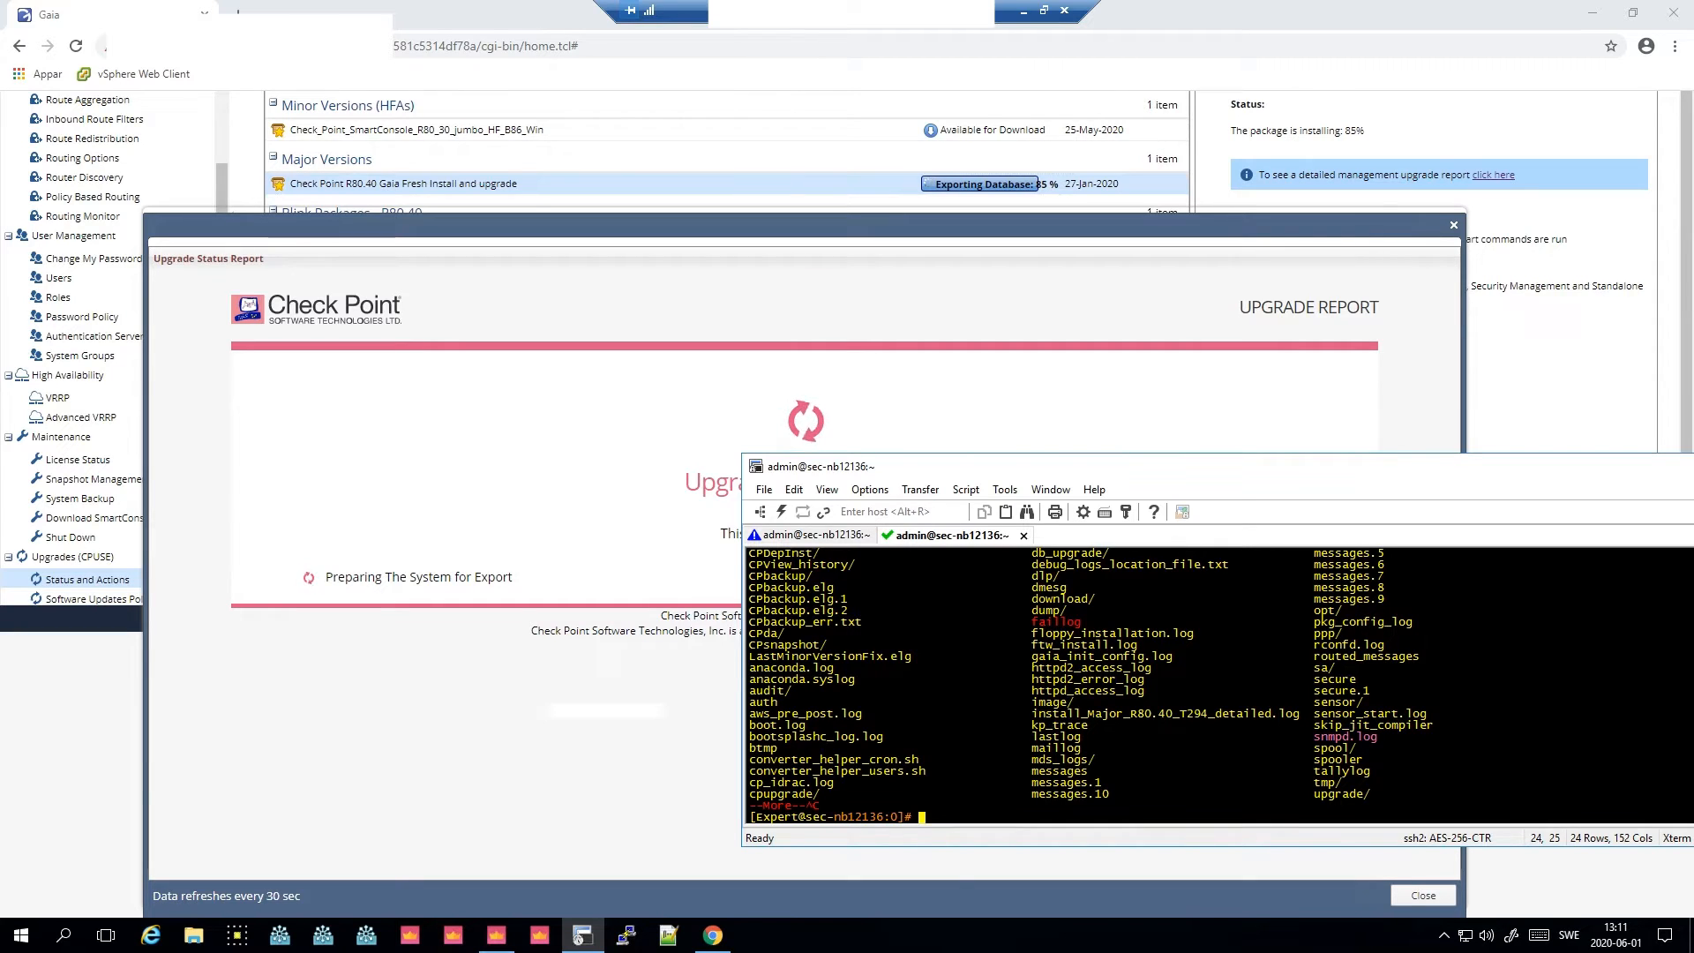
pyautogui.write('tail -f ')
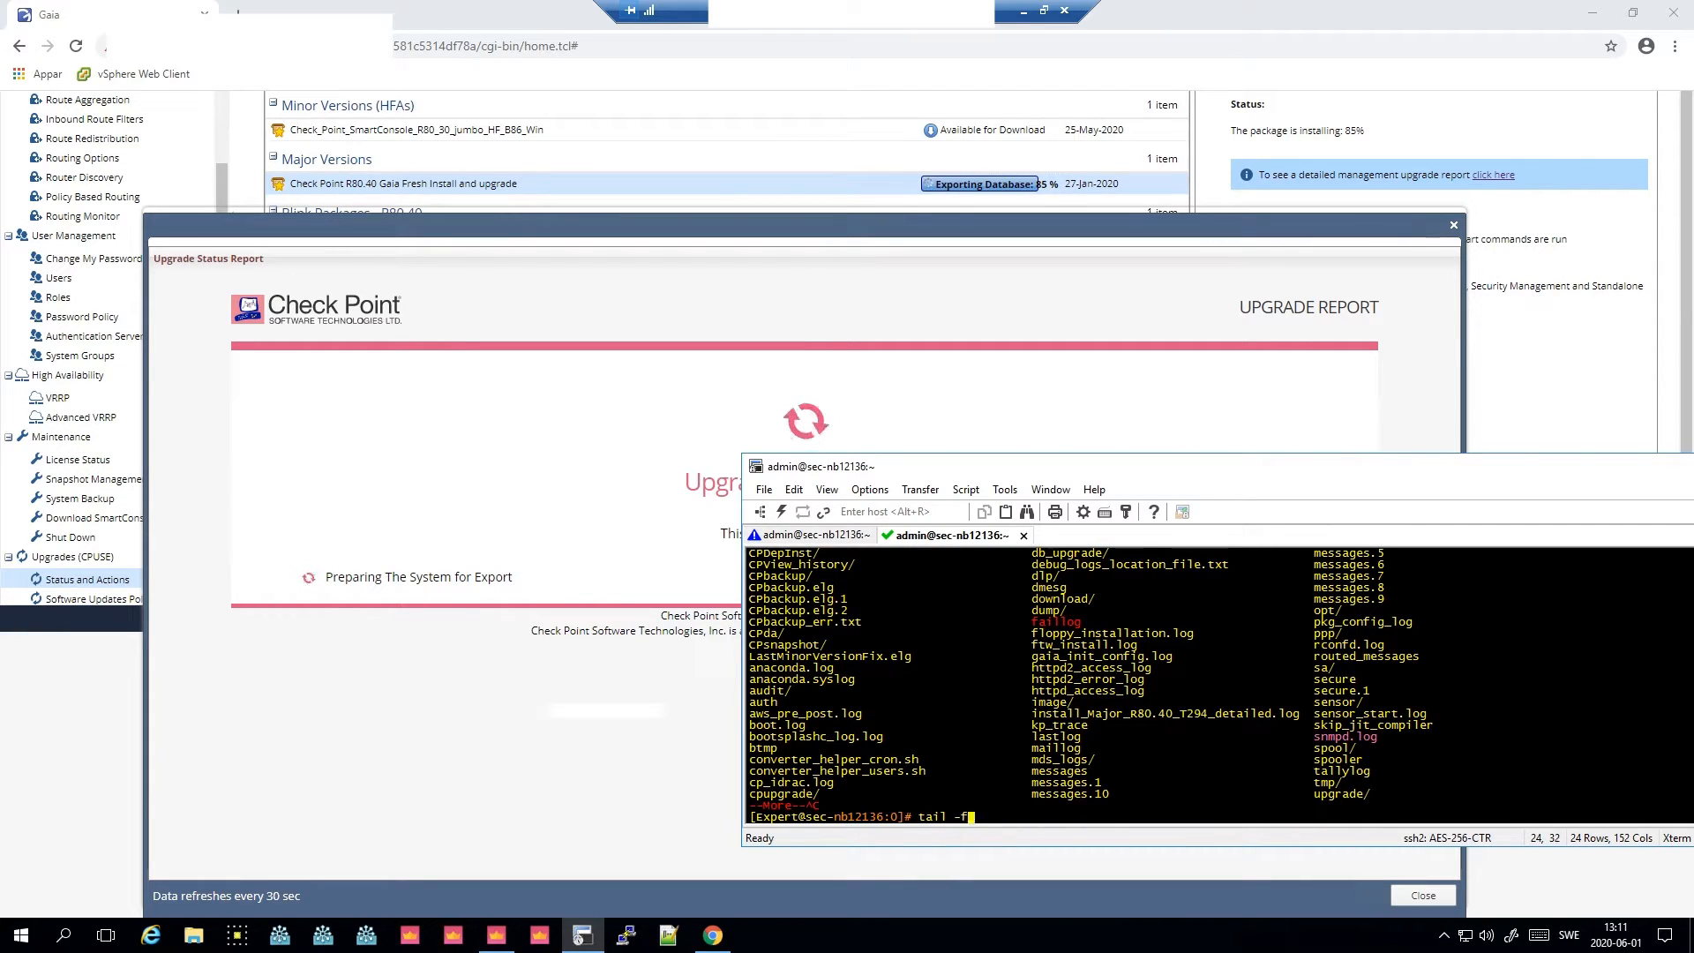
pyautogui.write('/var/log/install_Major_R80.40_T294_detailed.log')
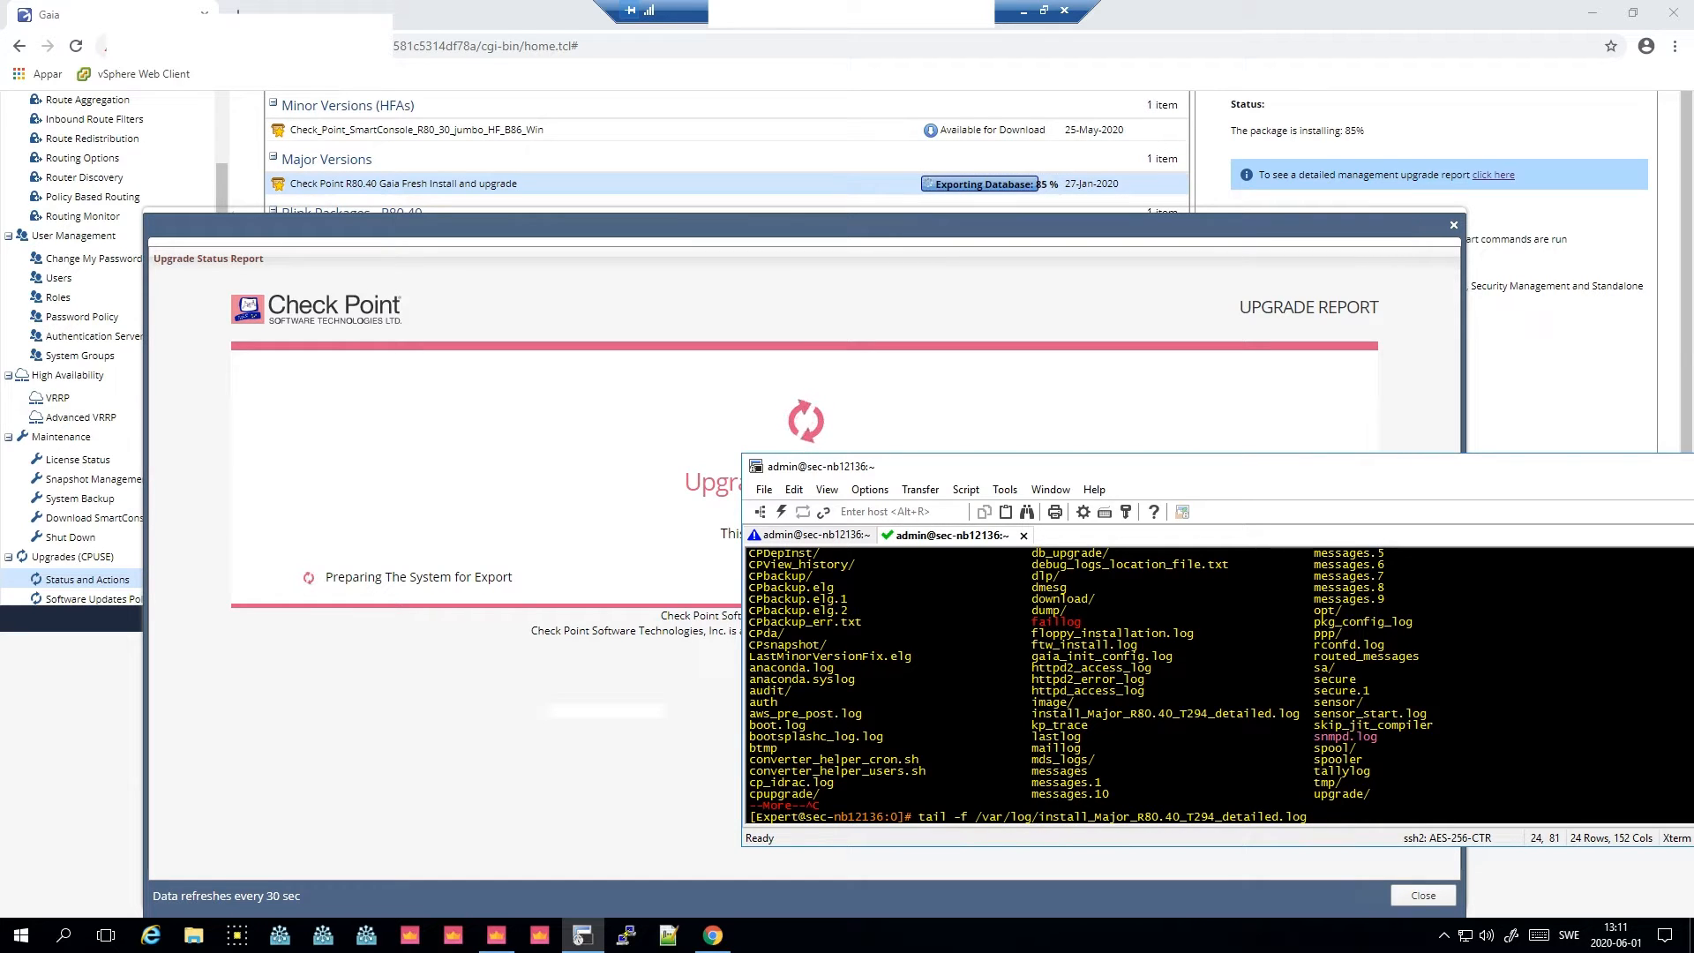
pyautogui.press('Return')
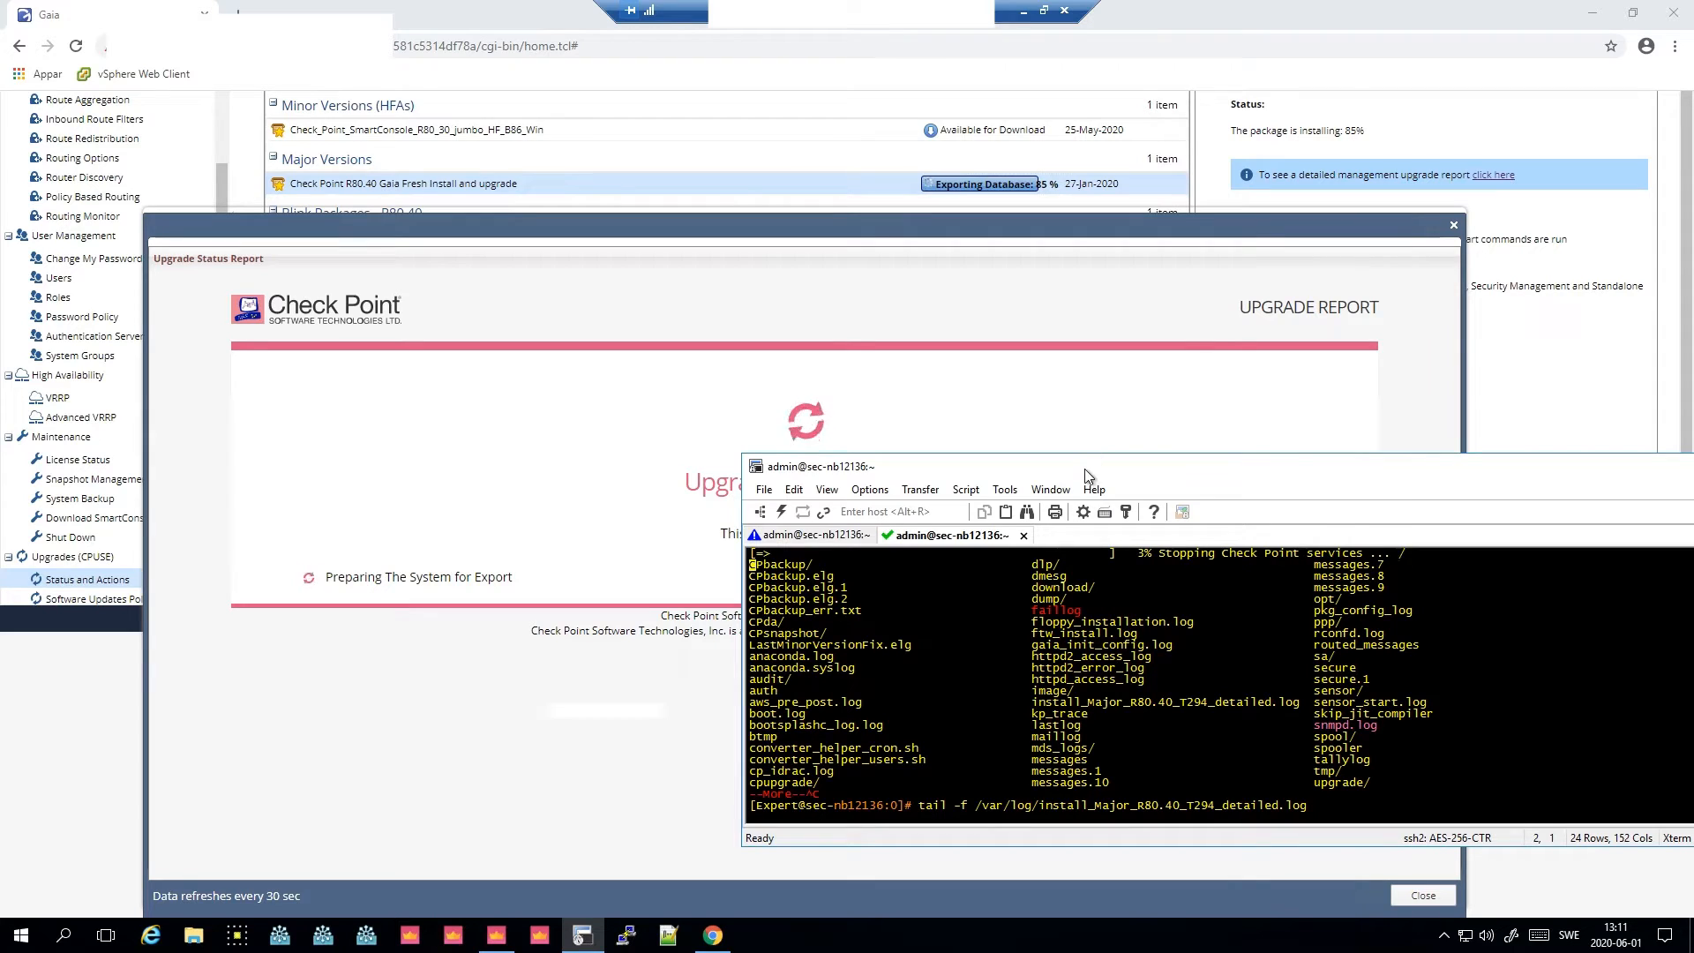
# - Arrange the upgrade report and terminal windows side by side and tile both terminal sessions
pyautogui.moveTo(1091, 470); pyautogui.dragTo(1034, 466)
pyautogui.click(1010, 226)
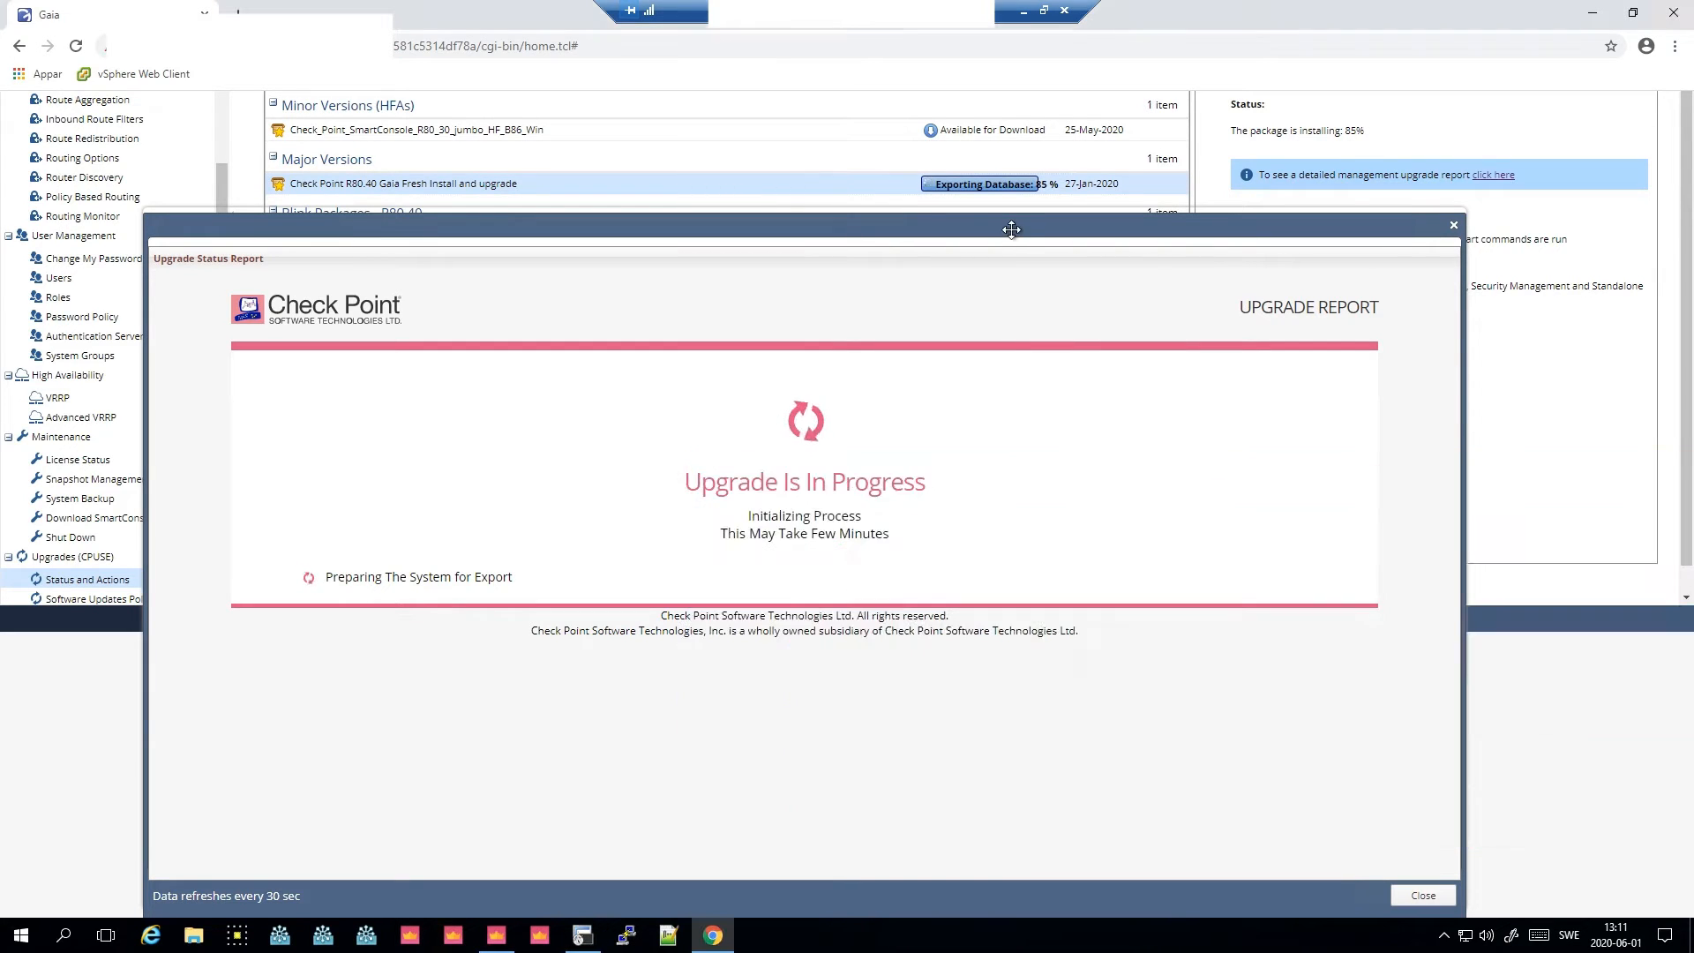
pyautogui.moveTo(1010, 226); pyautogui.dragTo(877, 239)
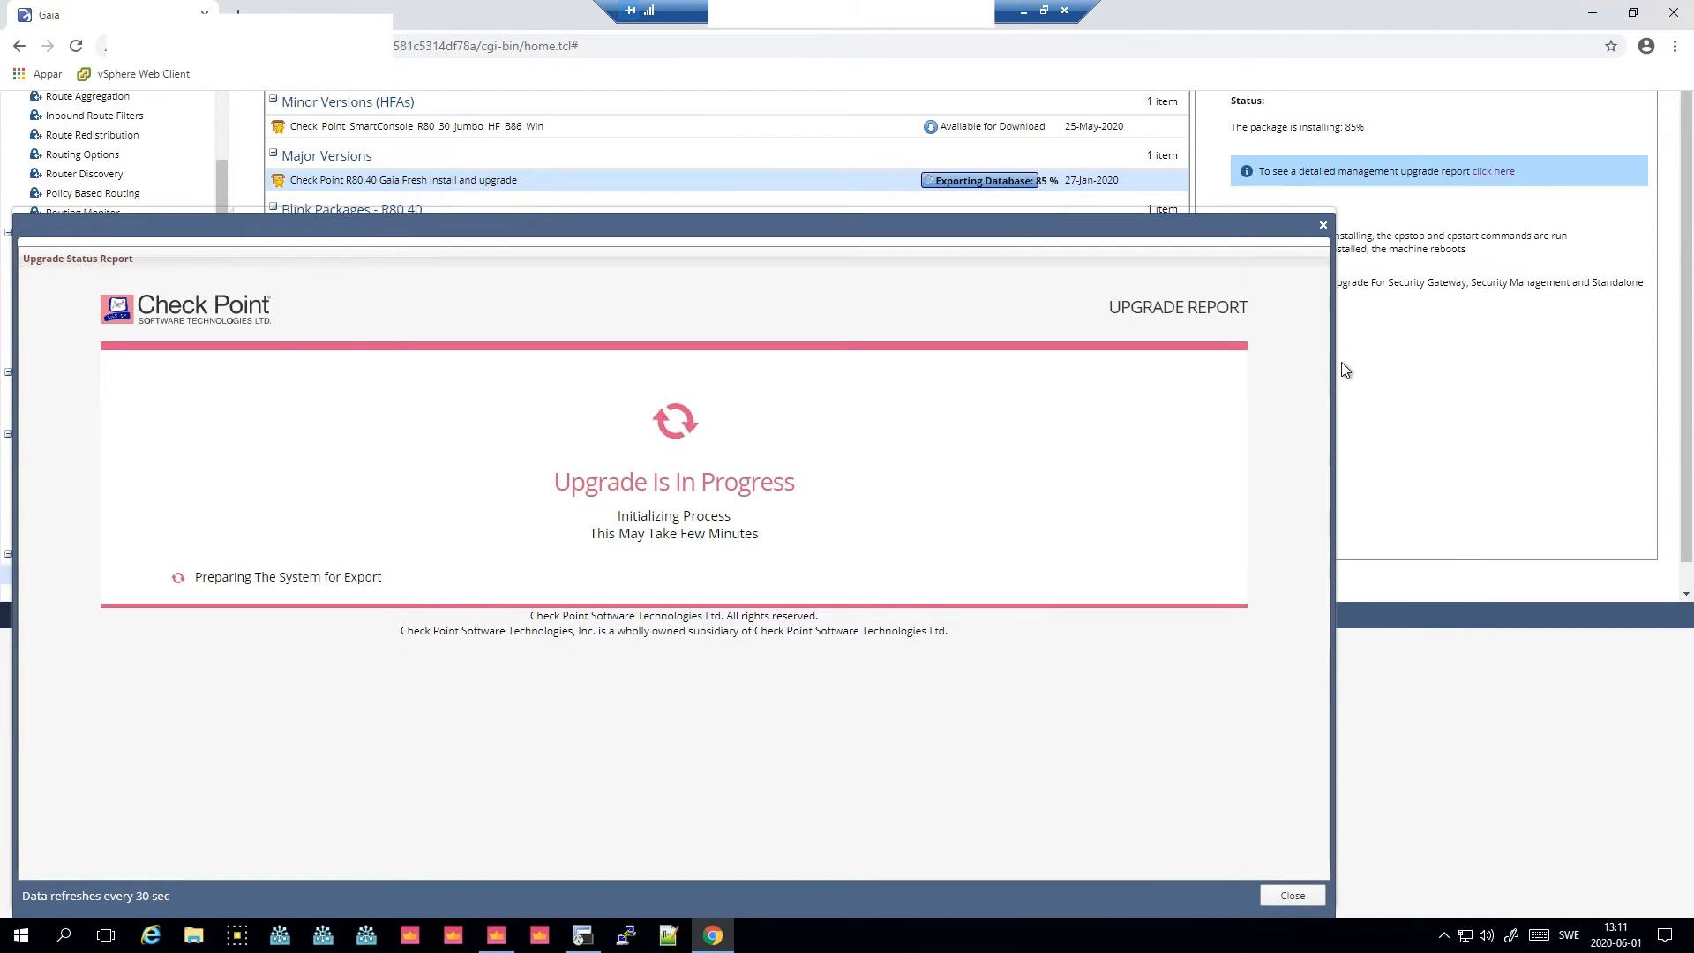
pyautogui.moveTo(1329, 367); pyautogui.dragTo(975, 388)
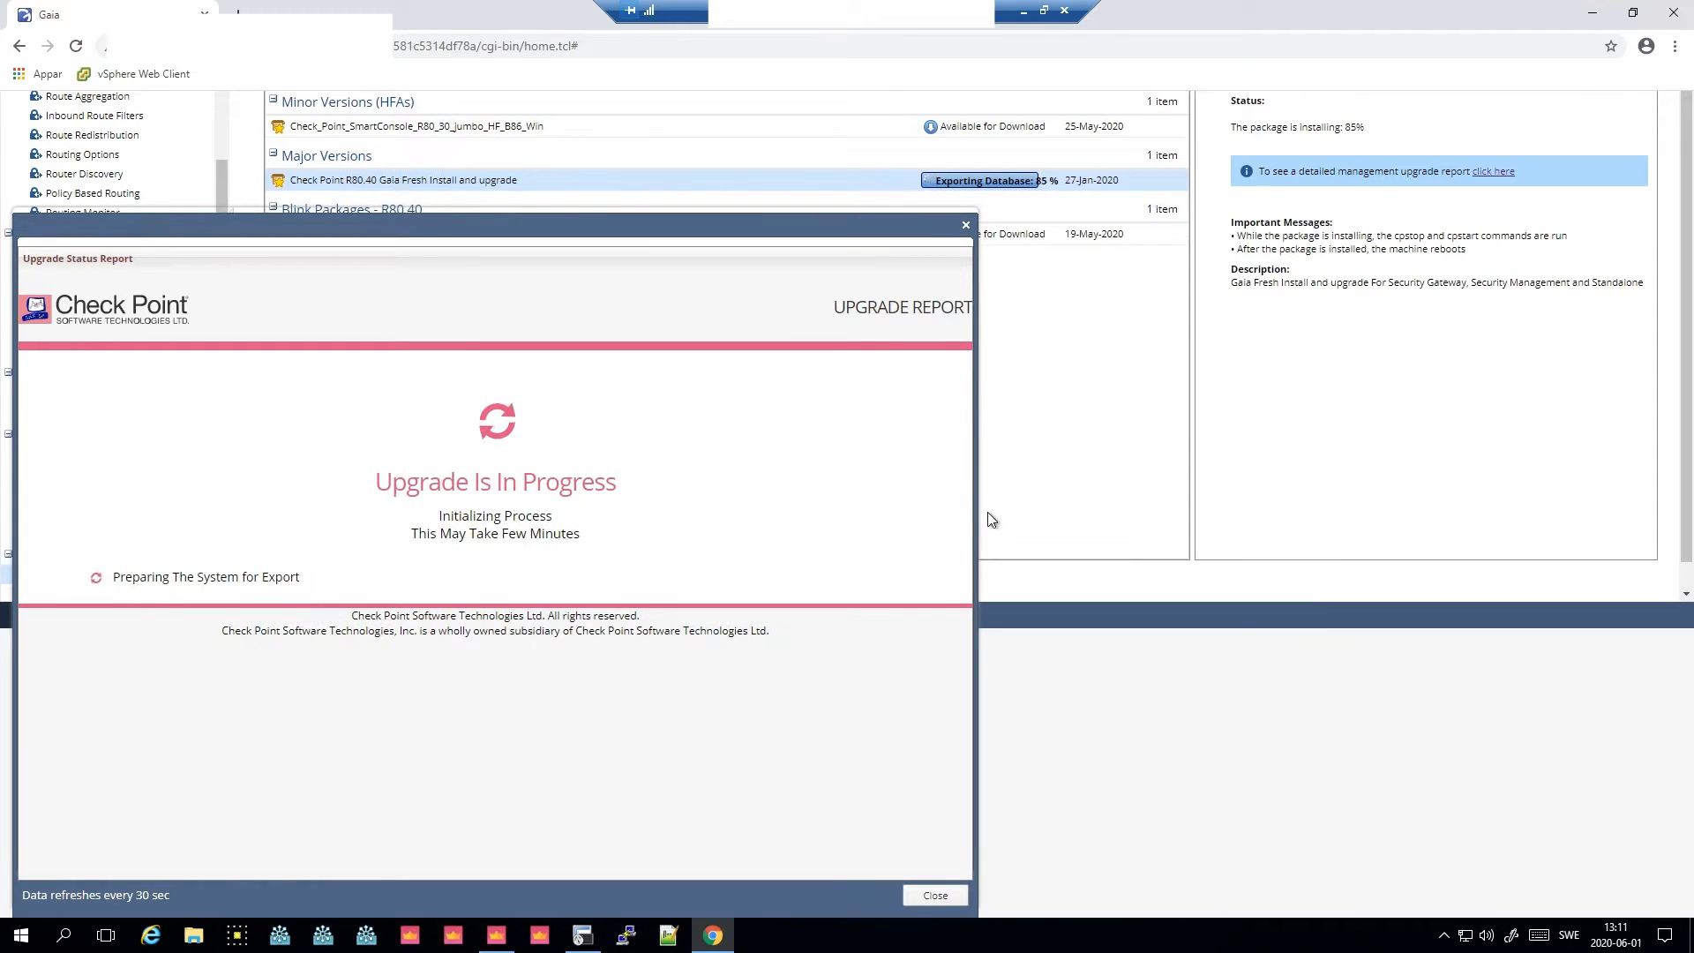
pyautogui.click(583, 935)
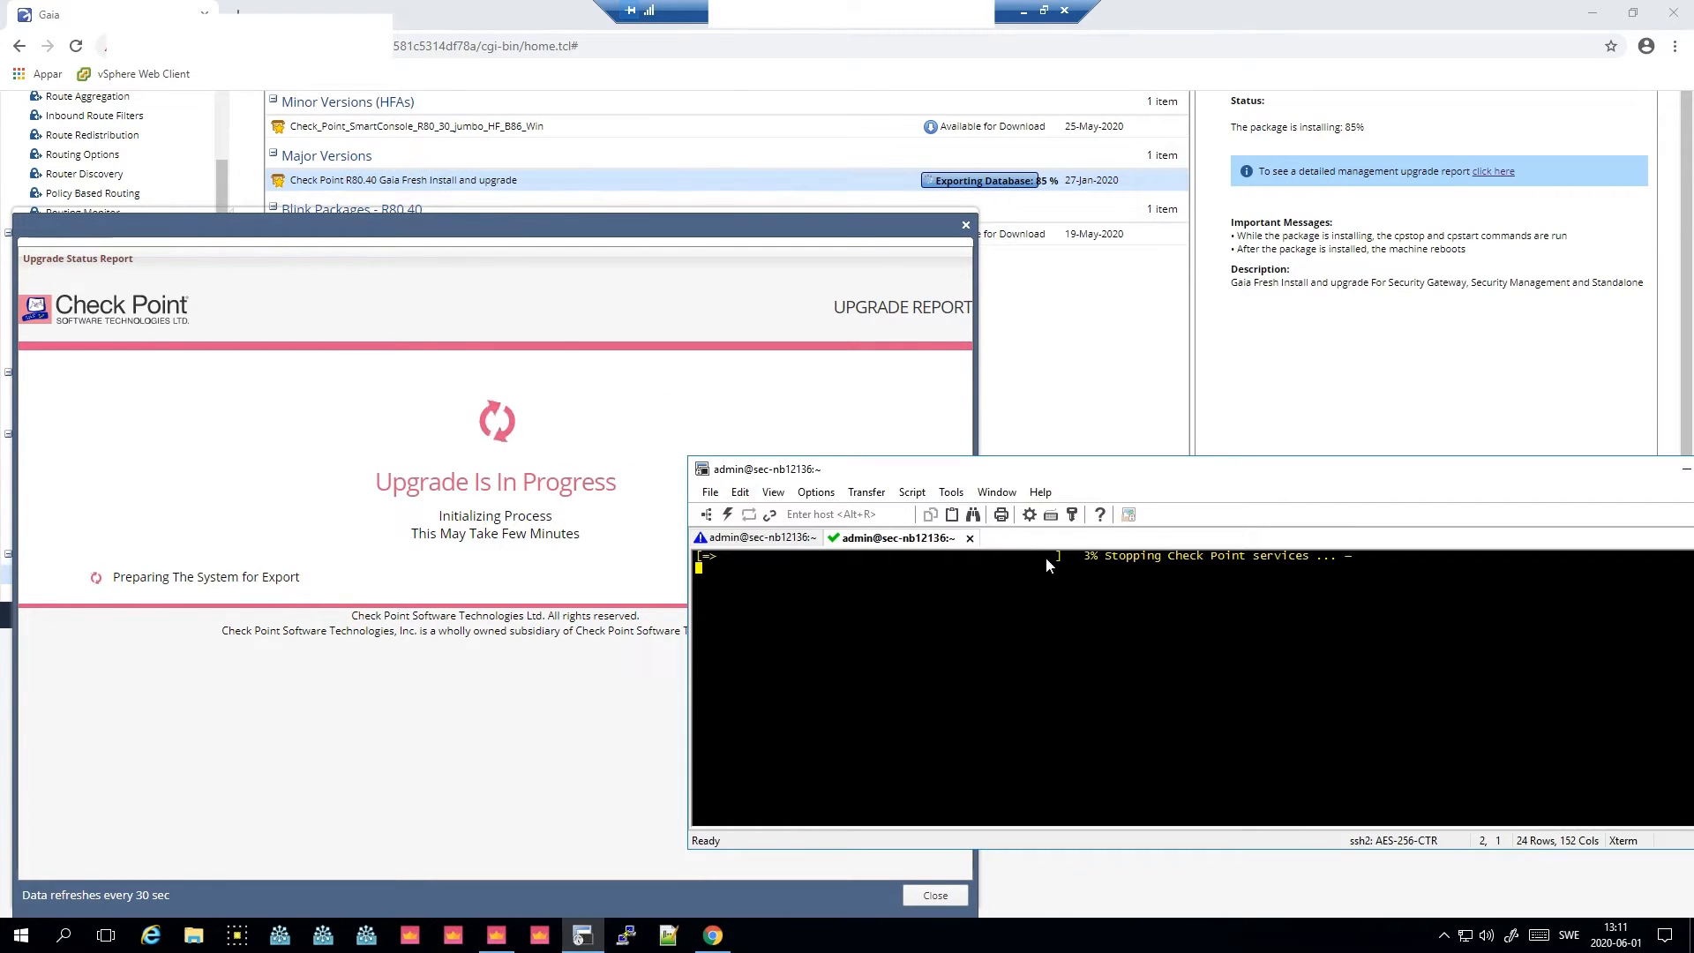
pyautogui.moveTo(1193, 477); pyautogui.dragTo(1162, 313)
pyautogui.moveTo(654, 505); pyautogui.dragTo(968, 512)
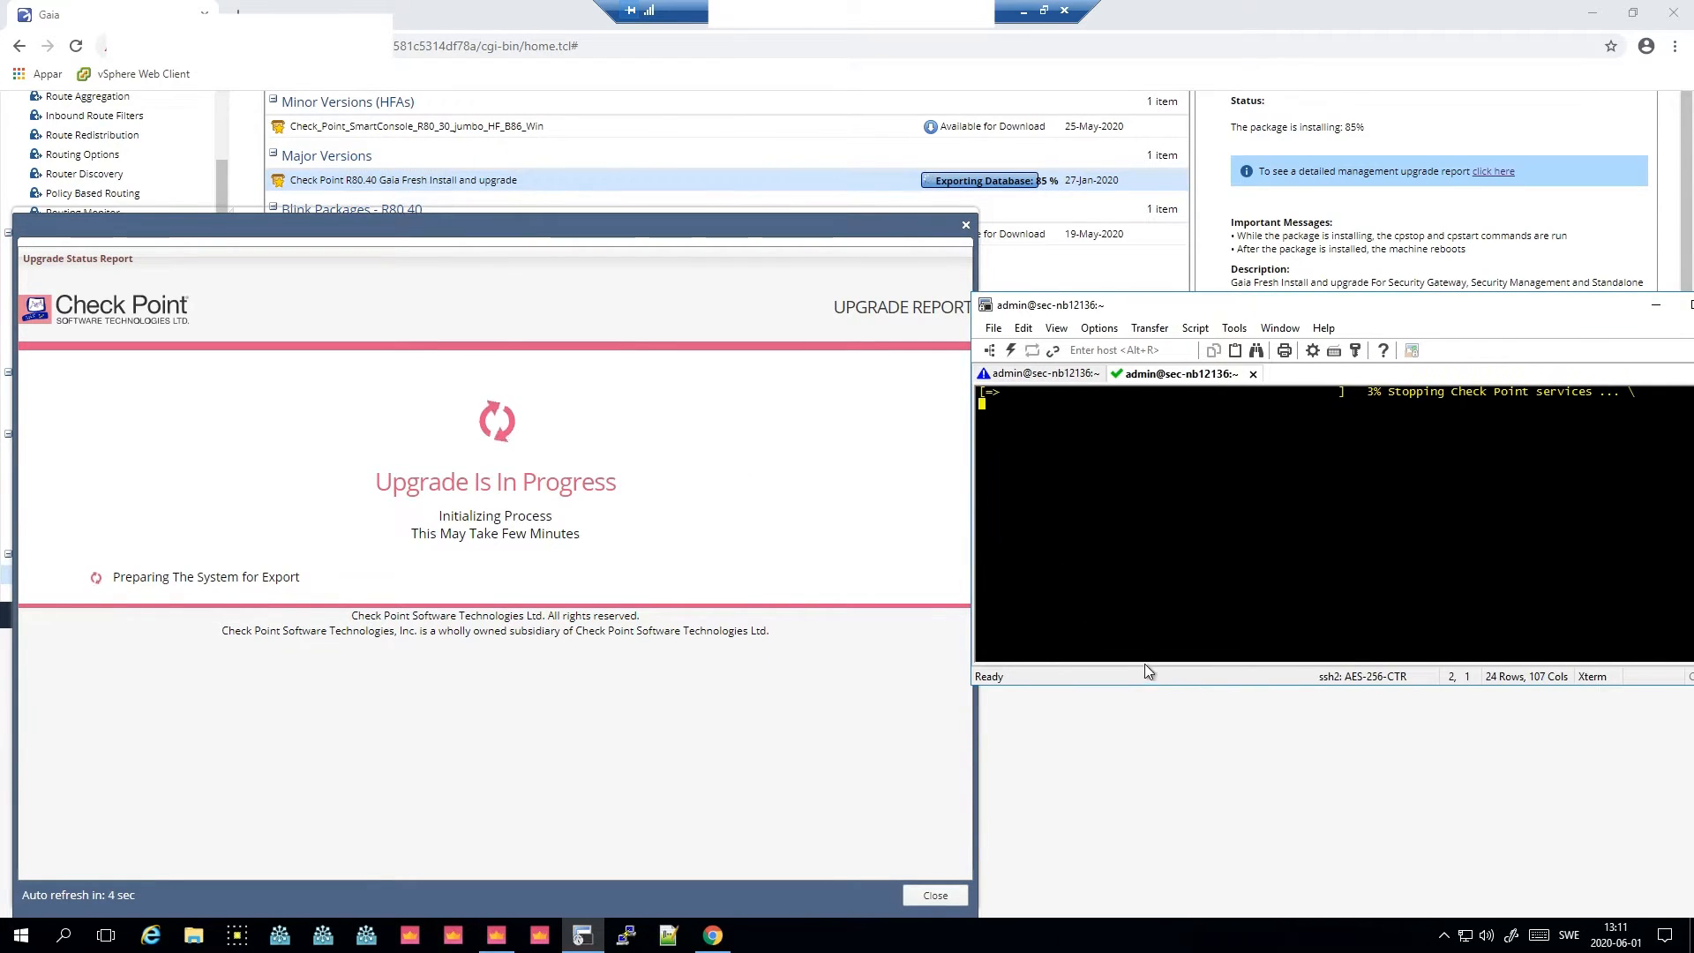
pyautogui.moveTo(1152, 687); pyautogui.dragTo(1173, 882)
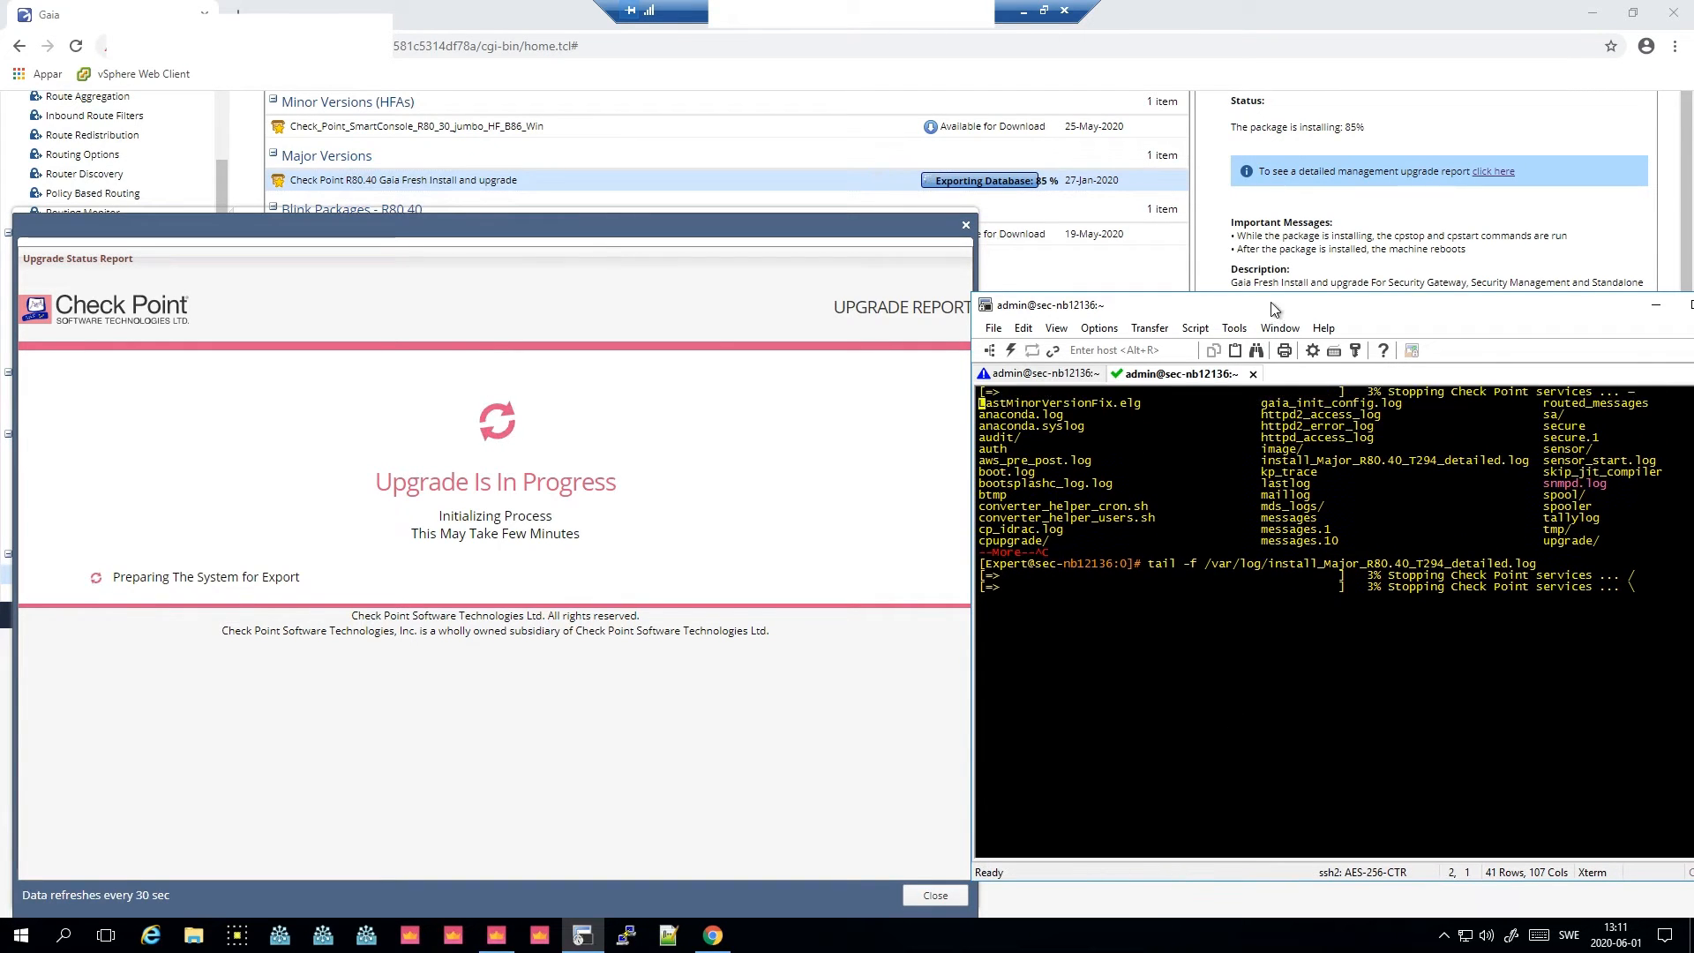
pyautogui.moveTo(1277, 294); pyautogui.dragTo(1283, 221)
pyautogui.click(1076, 302)
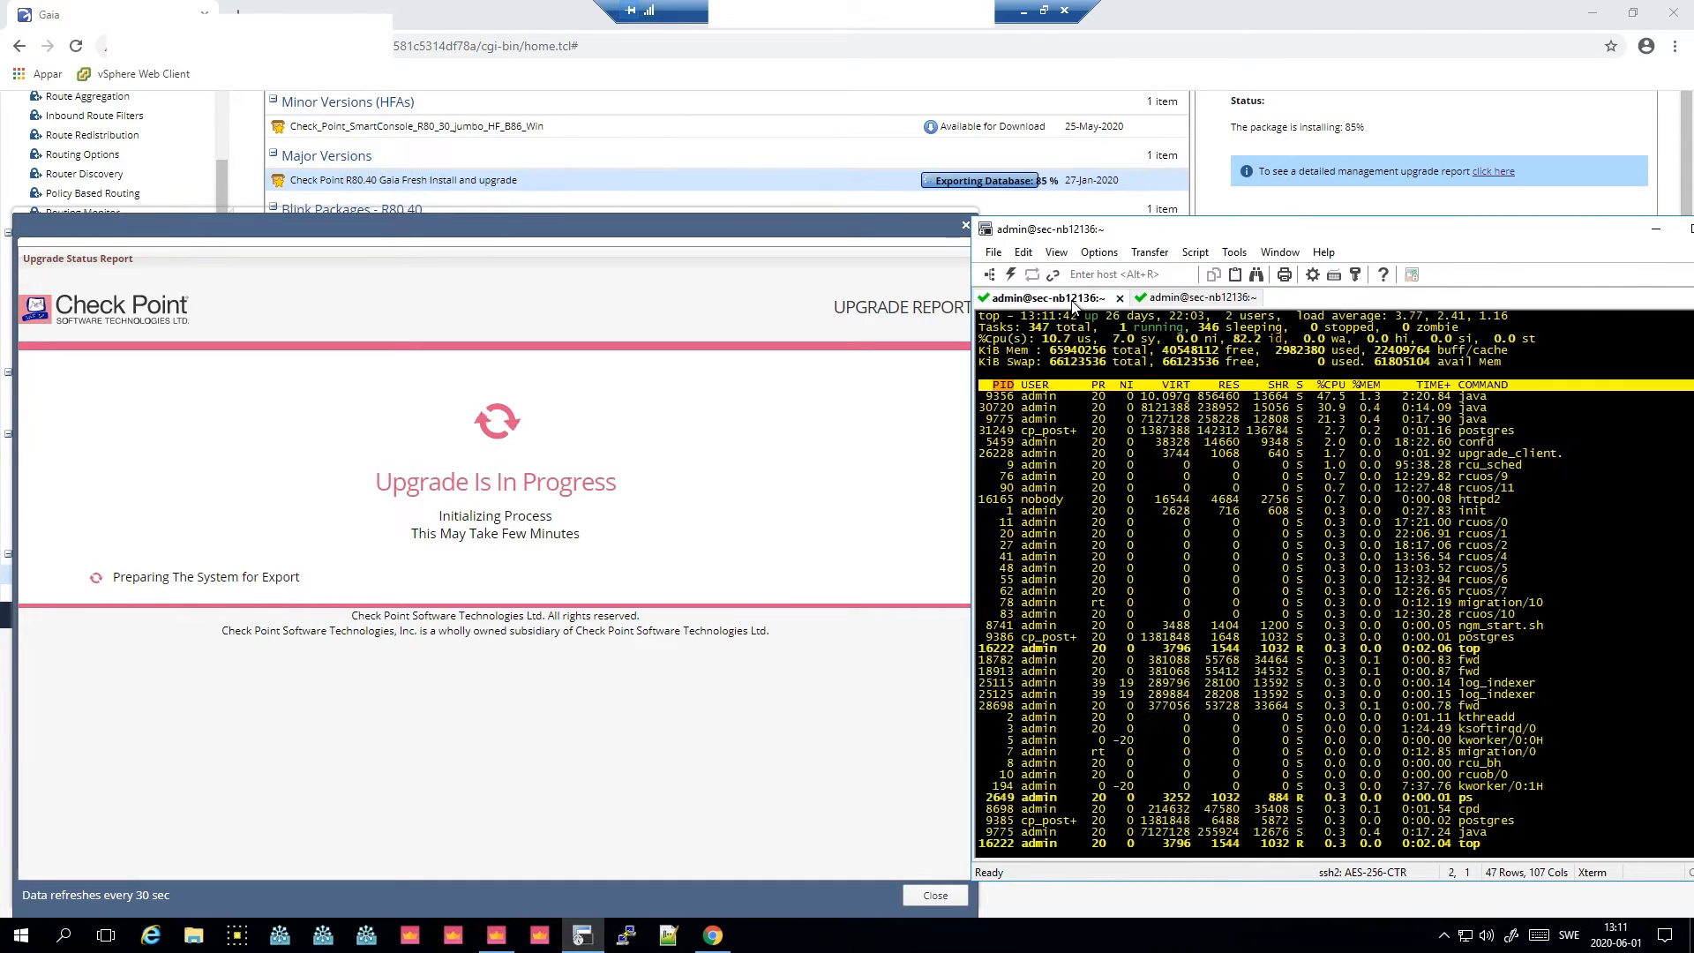
pyautogui.rightClick(1071, 300)
pyautogui.click(1152, 577)
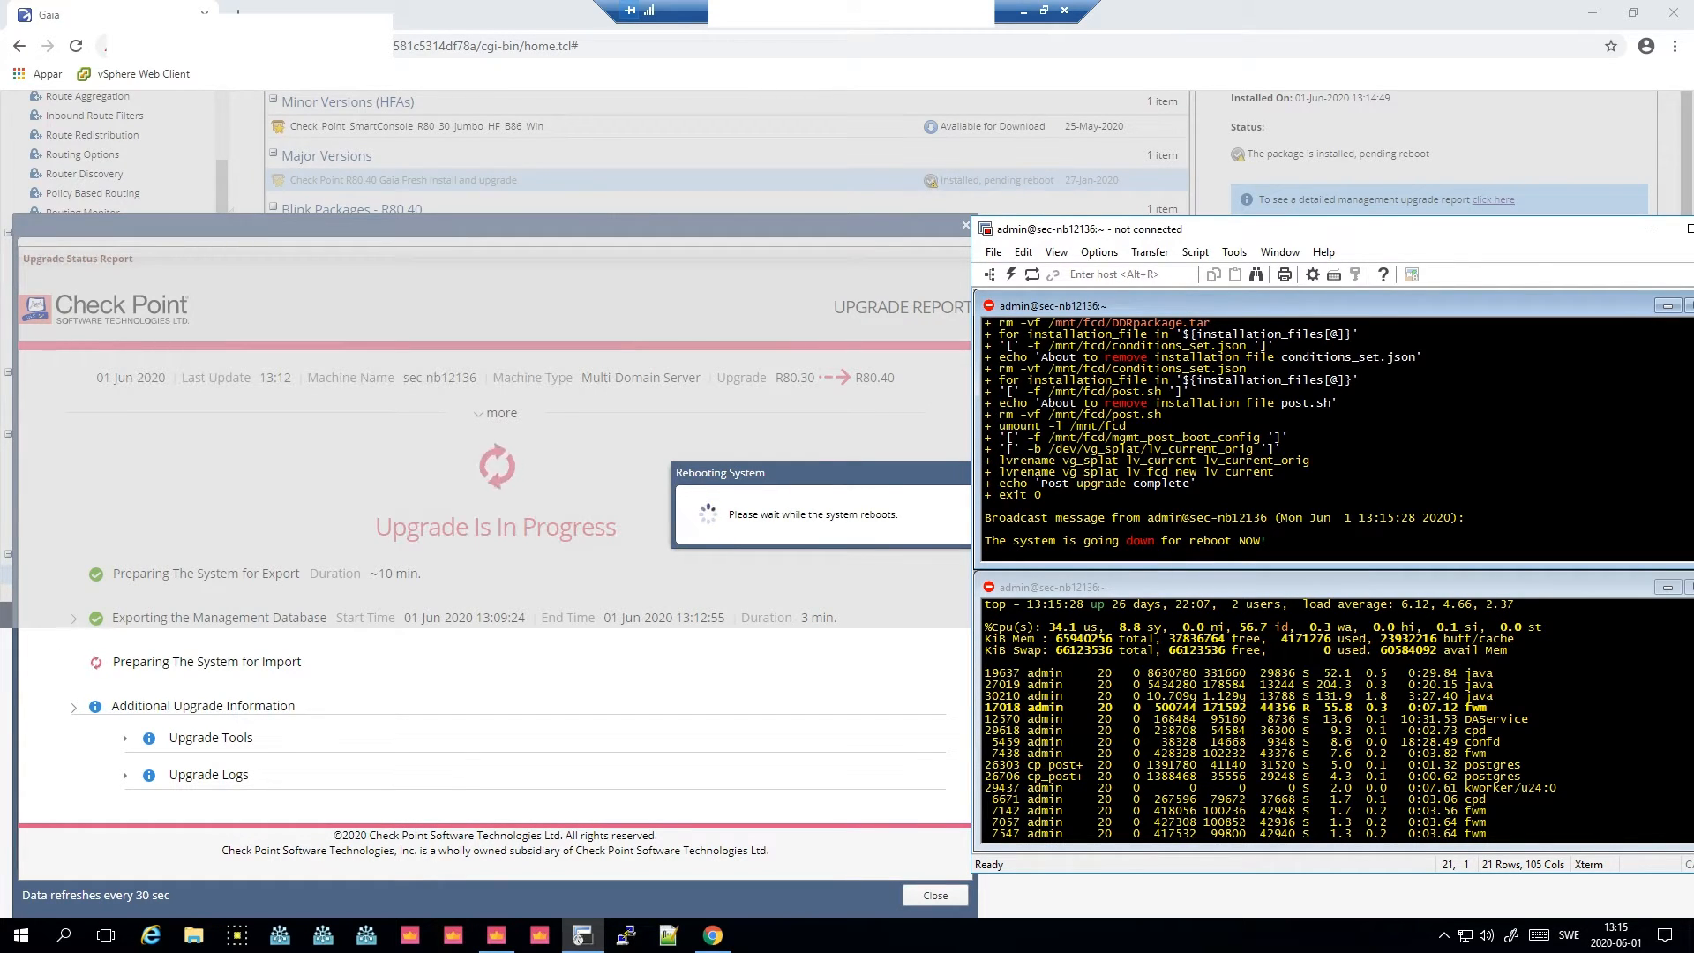
# - After the reboot, log back in to the R80.40 Gaia Portal as admin
pyautogui.click(1201, 702)
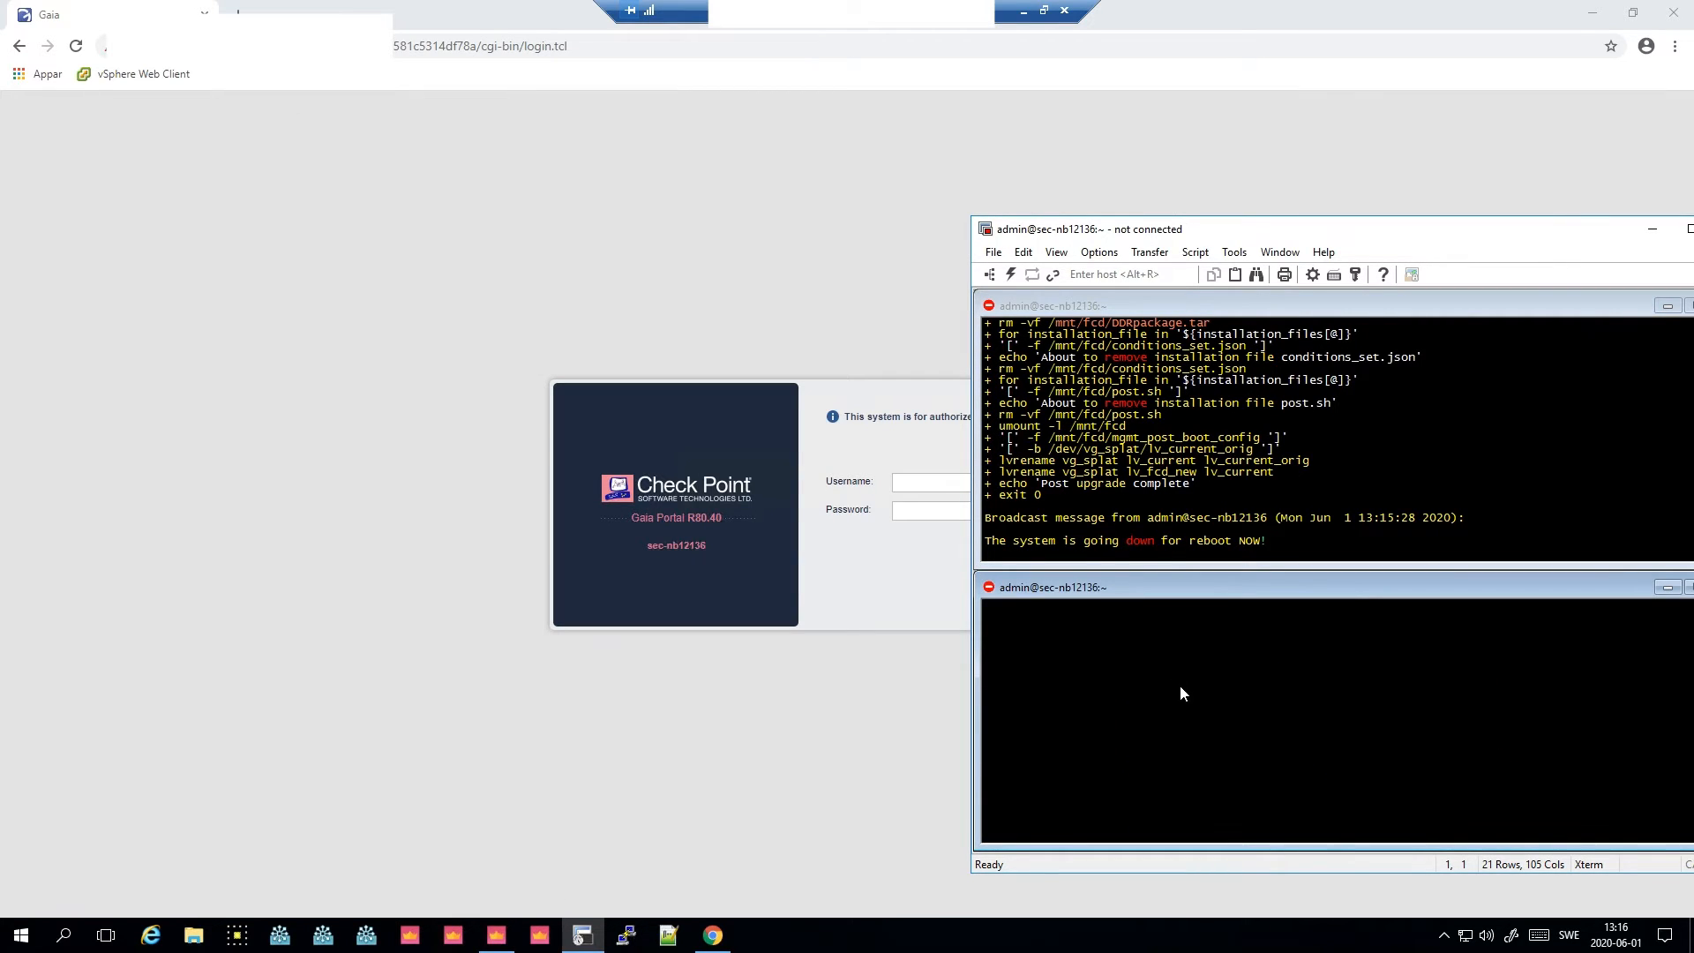
pyautogui.click(988, 589)
pyautogui.click(706, 540)
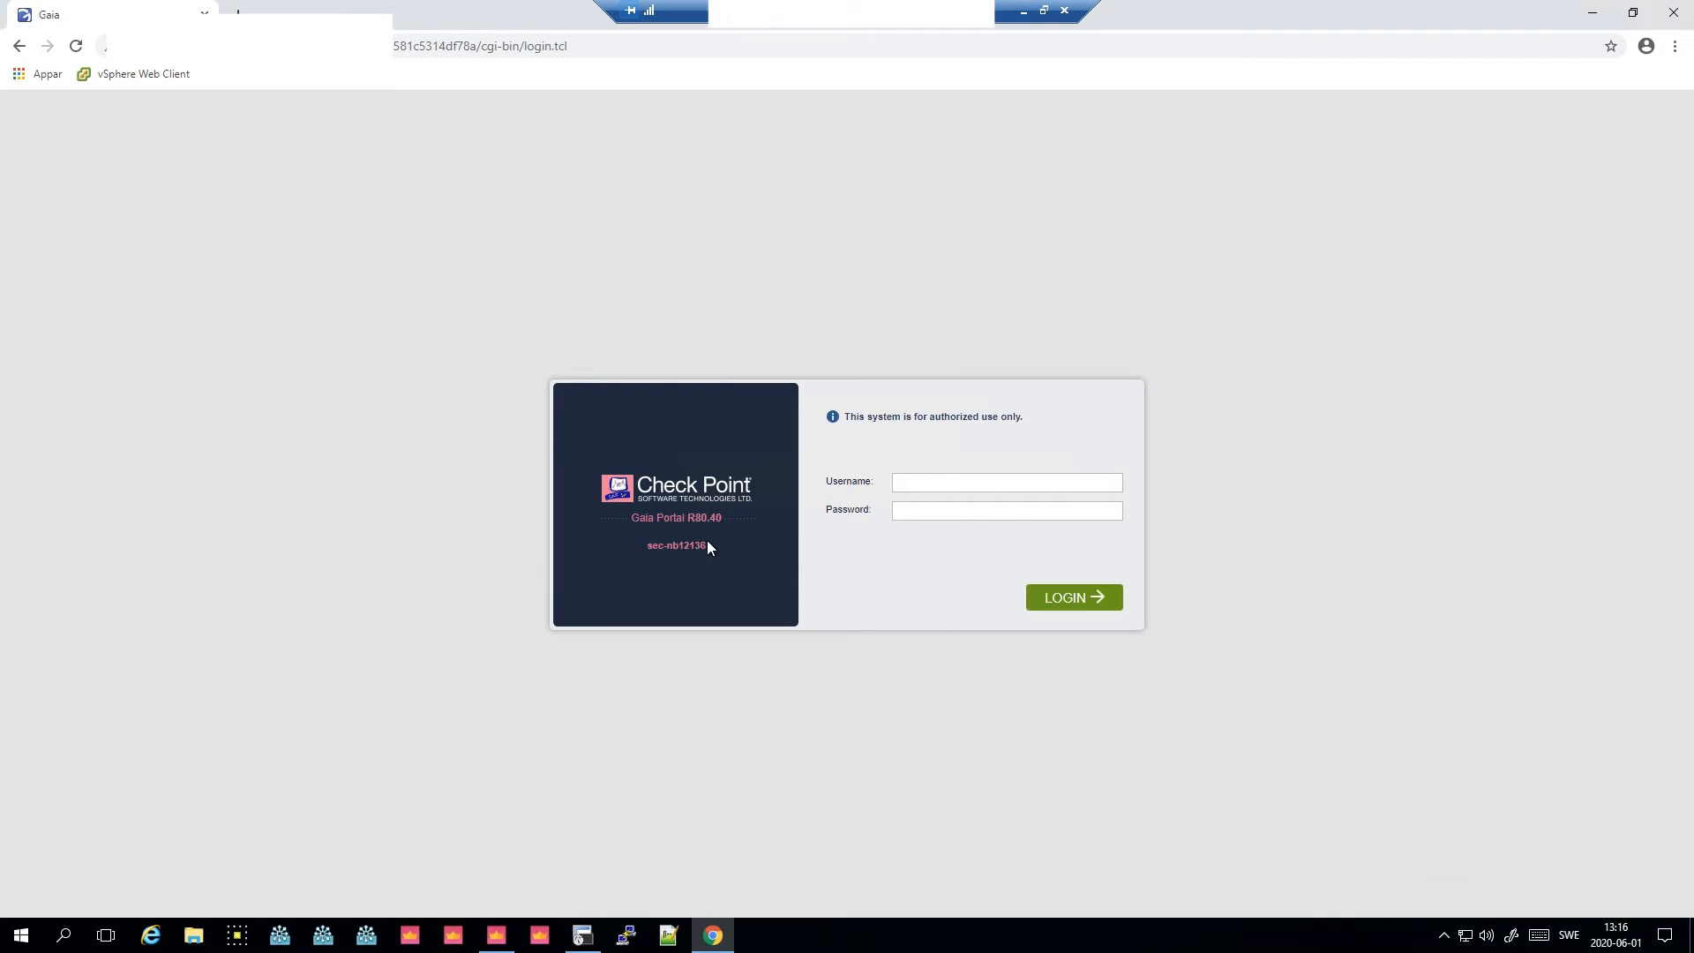
pyautogui.moveTo(707, 540); pyautogui.dragTo(649, 544)
pyautogui.click(763, 559)
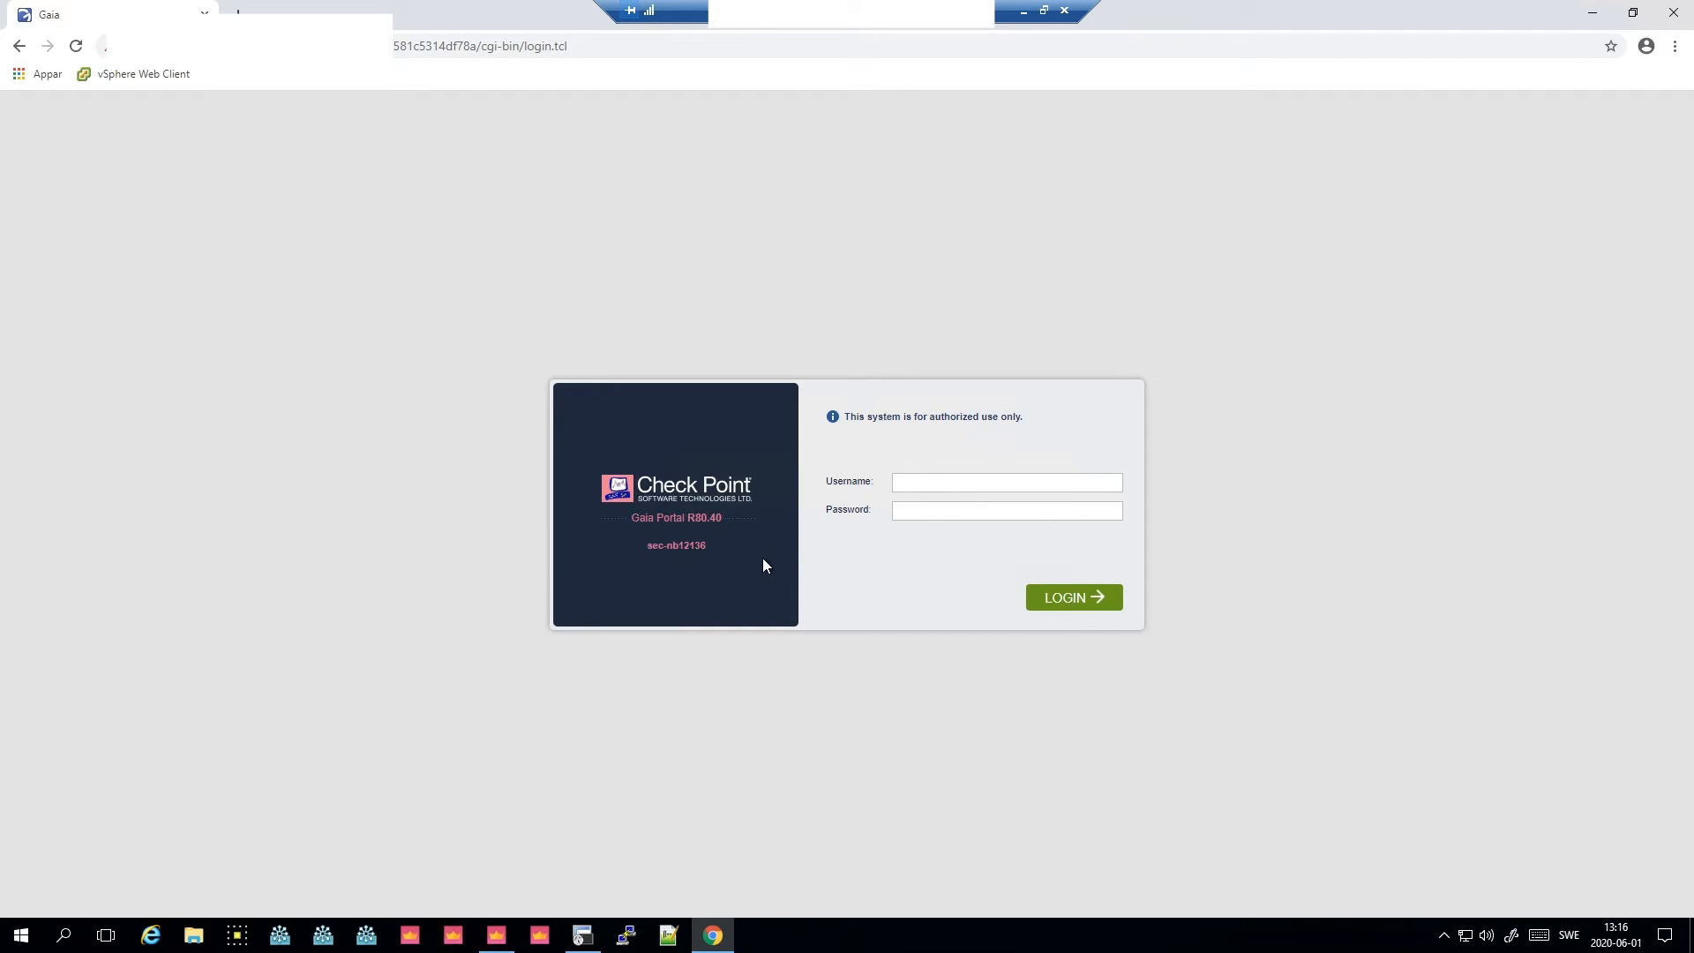
pyautogui.click(917, 481)
pyautogui.write('admin')
pyautogui.press('Tab')
pyautogui.press('Return')
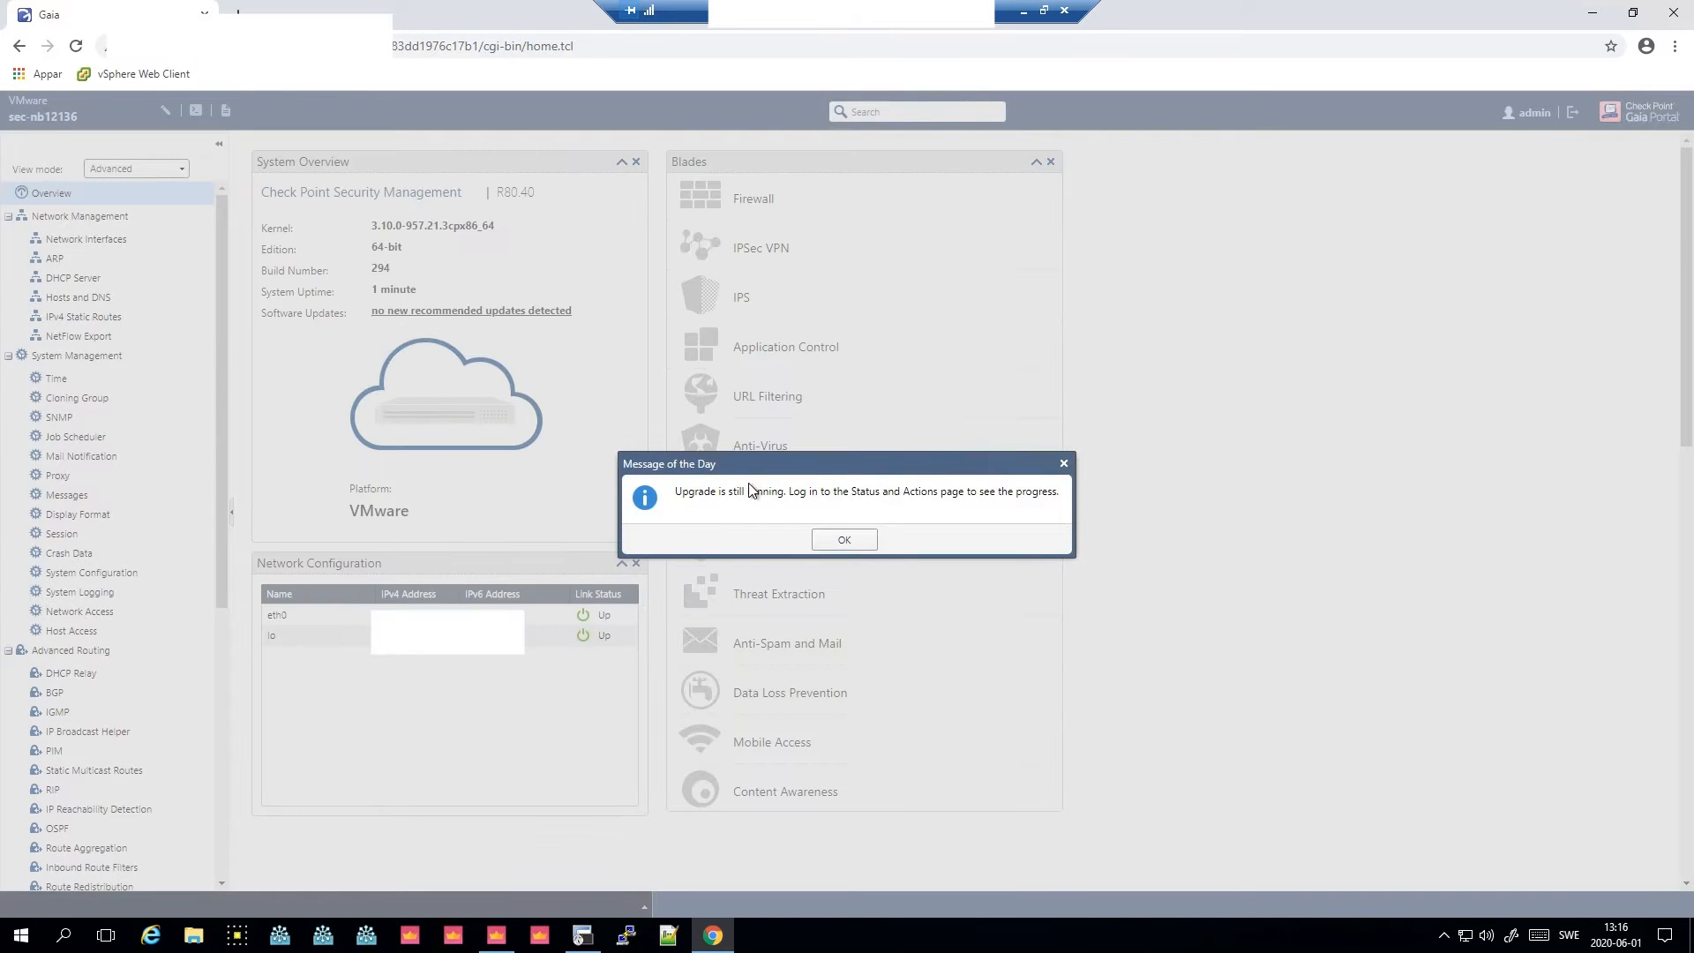
# - Read the Message of the Day about the running upgrade and dismiss it
pyautogui.moveTo(682, 491); pyautogui.dragTo(1092, 500)
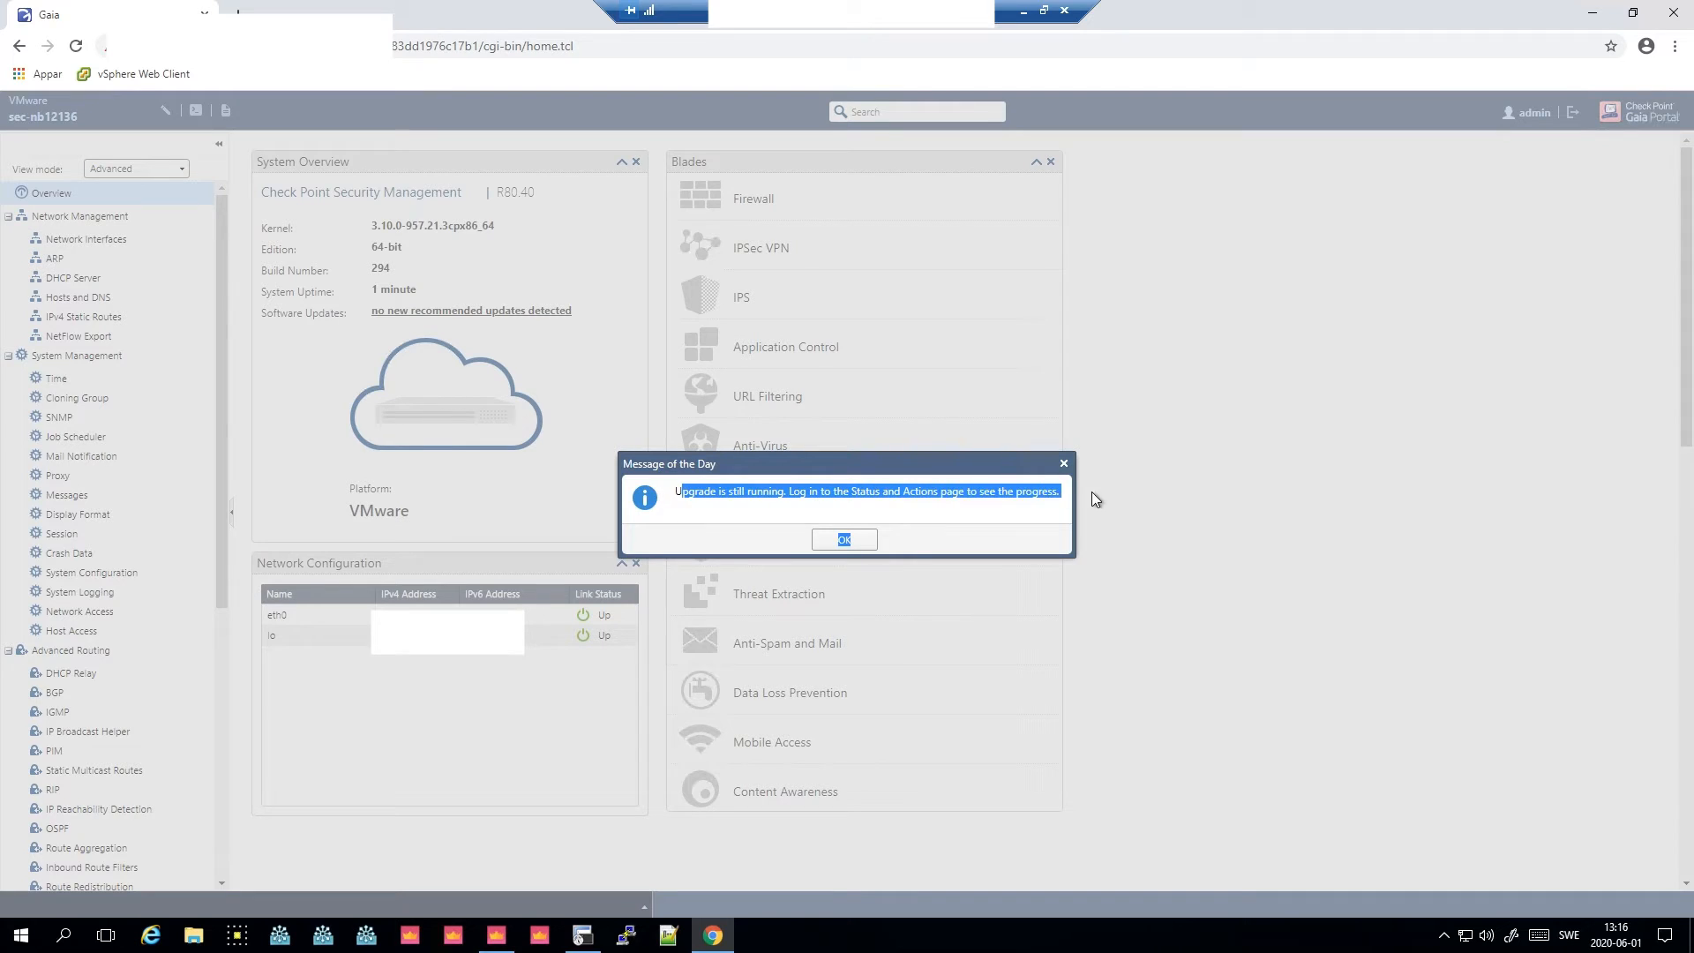
pyautogui.click(946, 498)
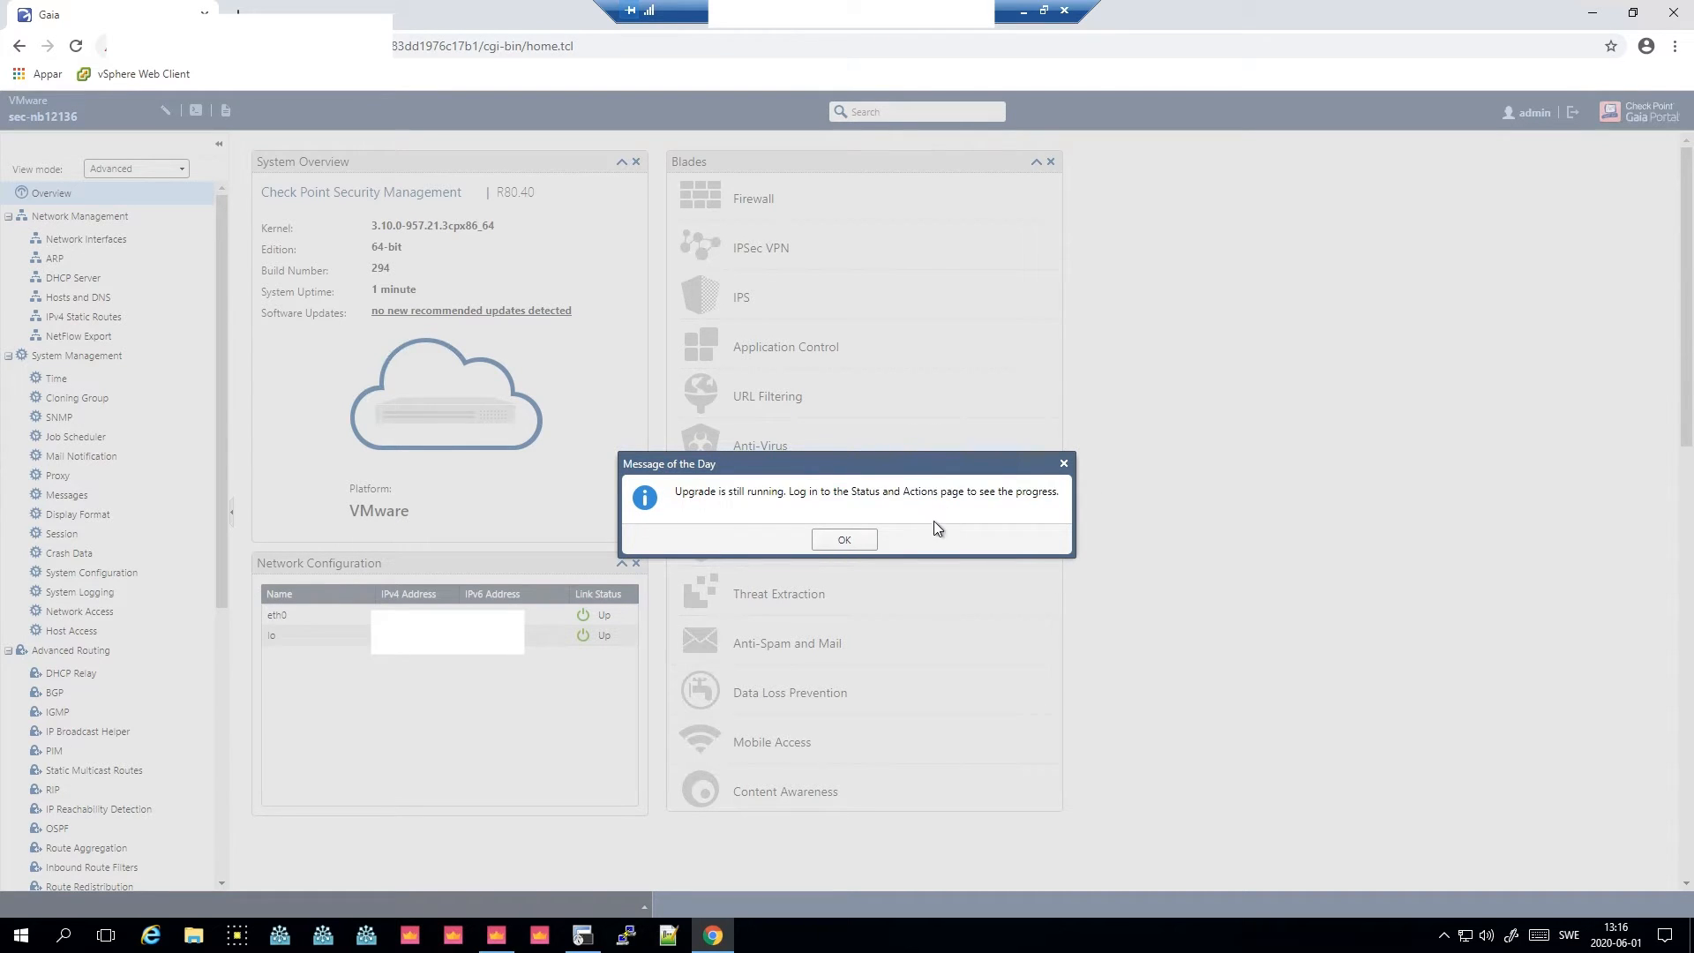
pyautogui.click(859, 545)
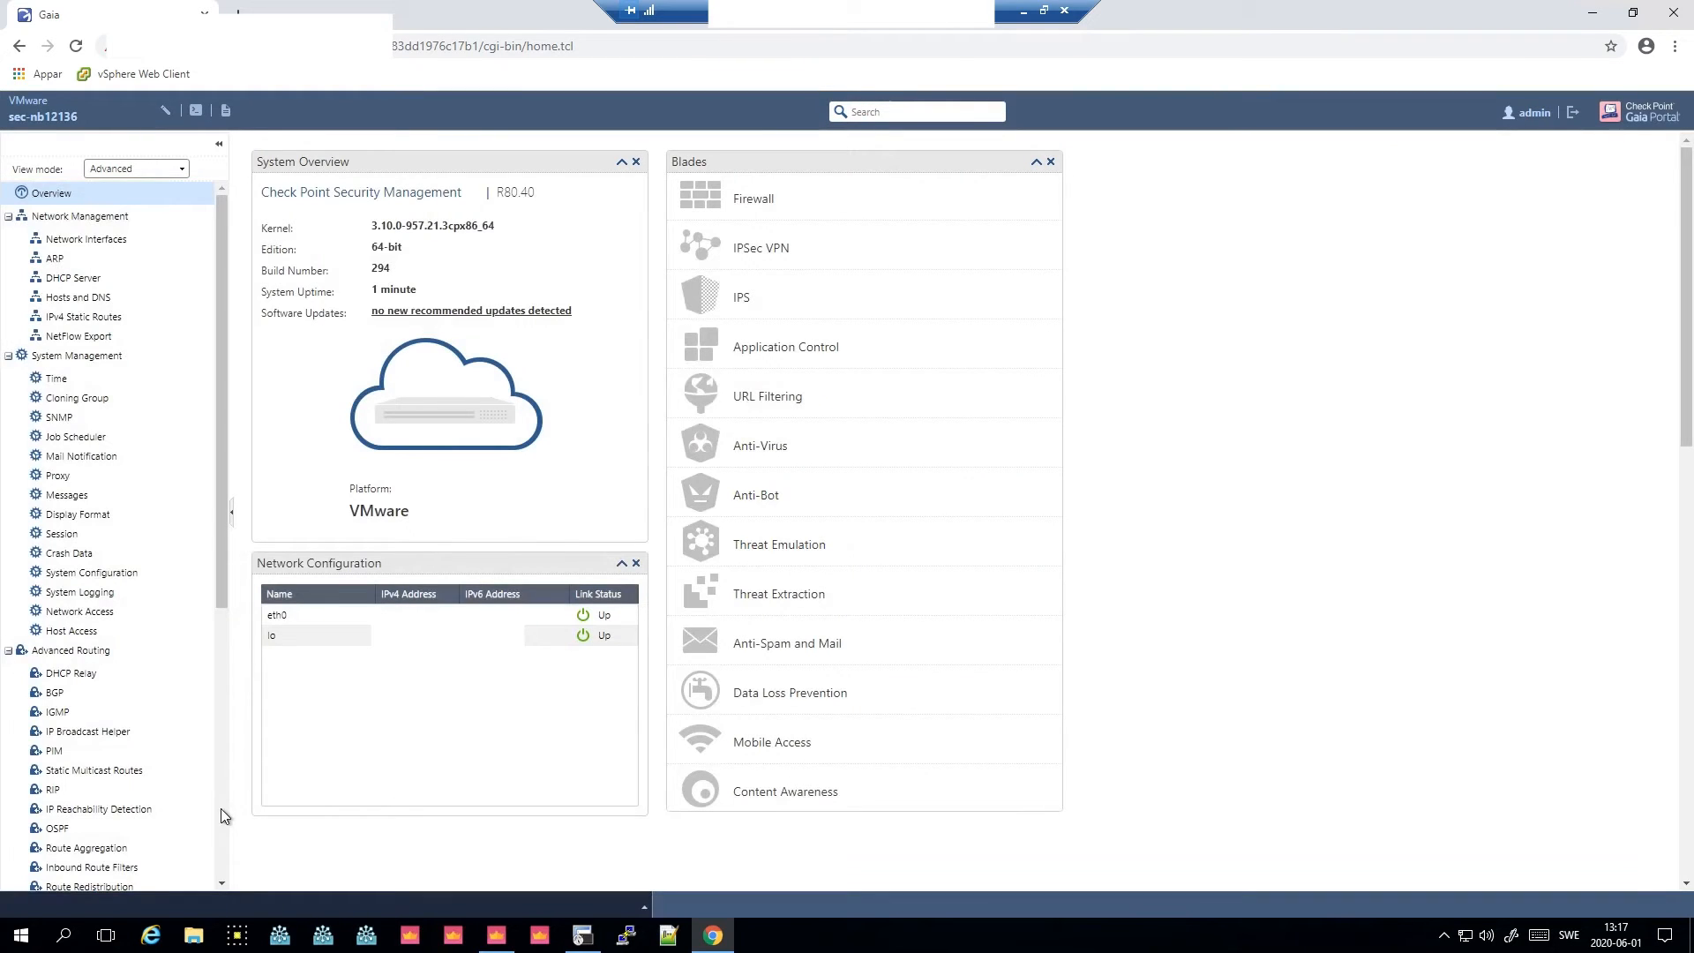
# - Show all packages in Upgrades Status and Actions and open the R80.40 package's detailed upgrade report
pyautogui.scroll(-5, 217, 802)
pyautogui.click(113, 866)
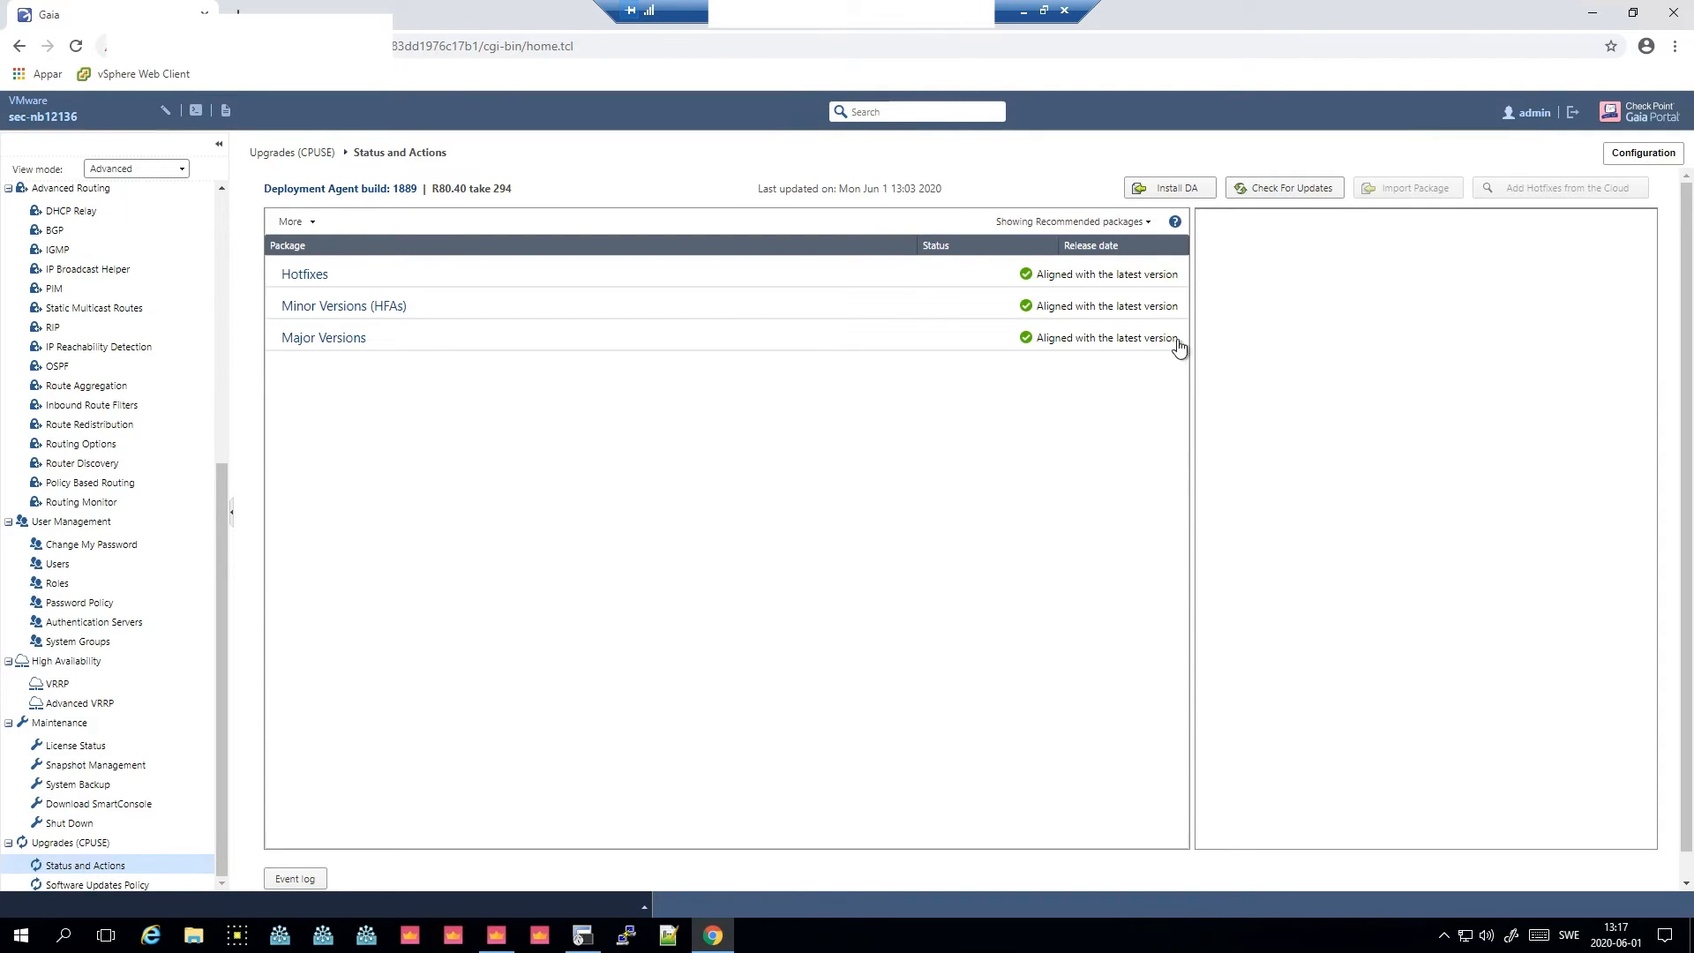
pyautogui.click(1103, 223)
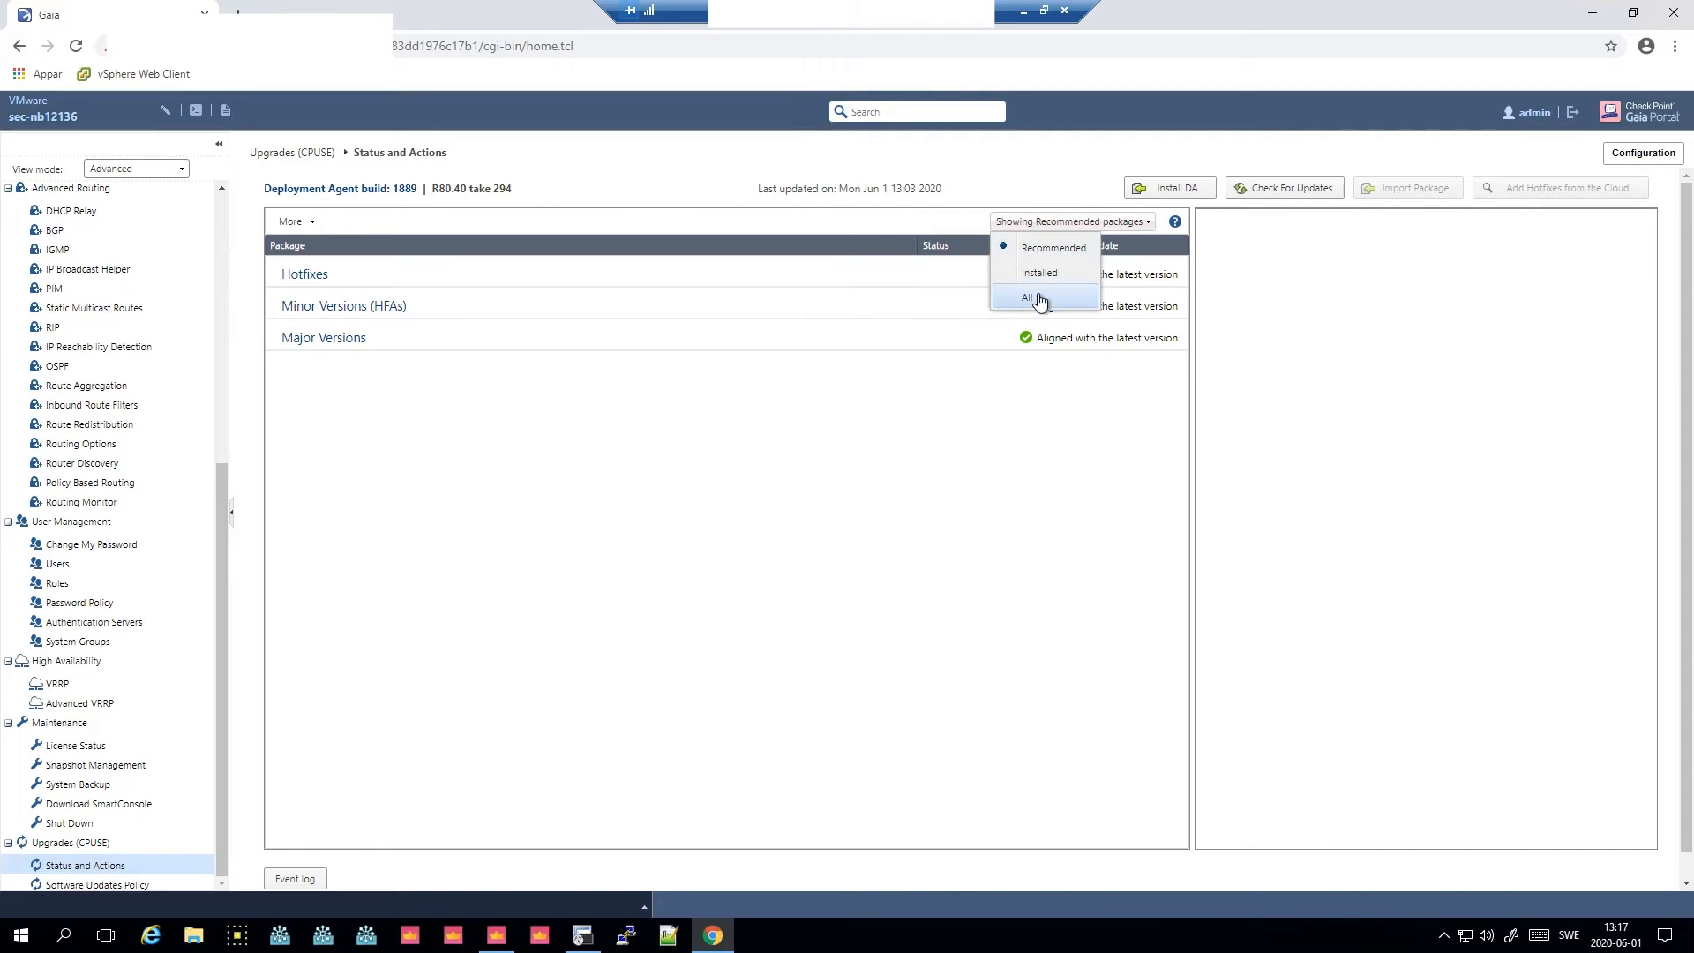
pyautogui.click(1045, 273)
pyautogui.click(1036, 363)
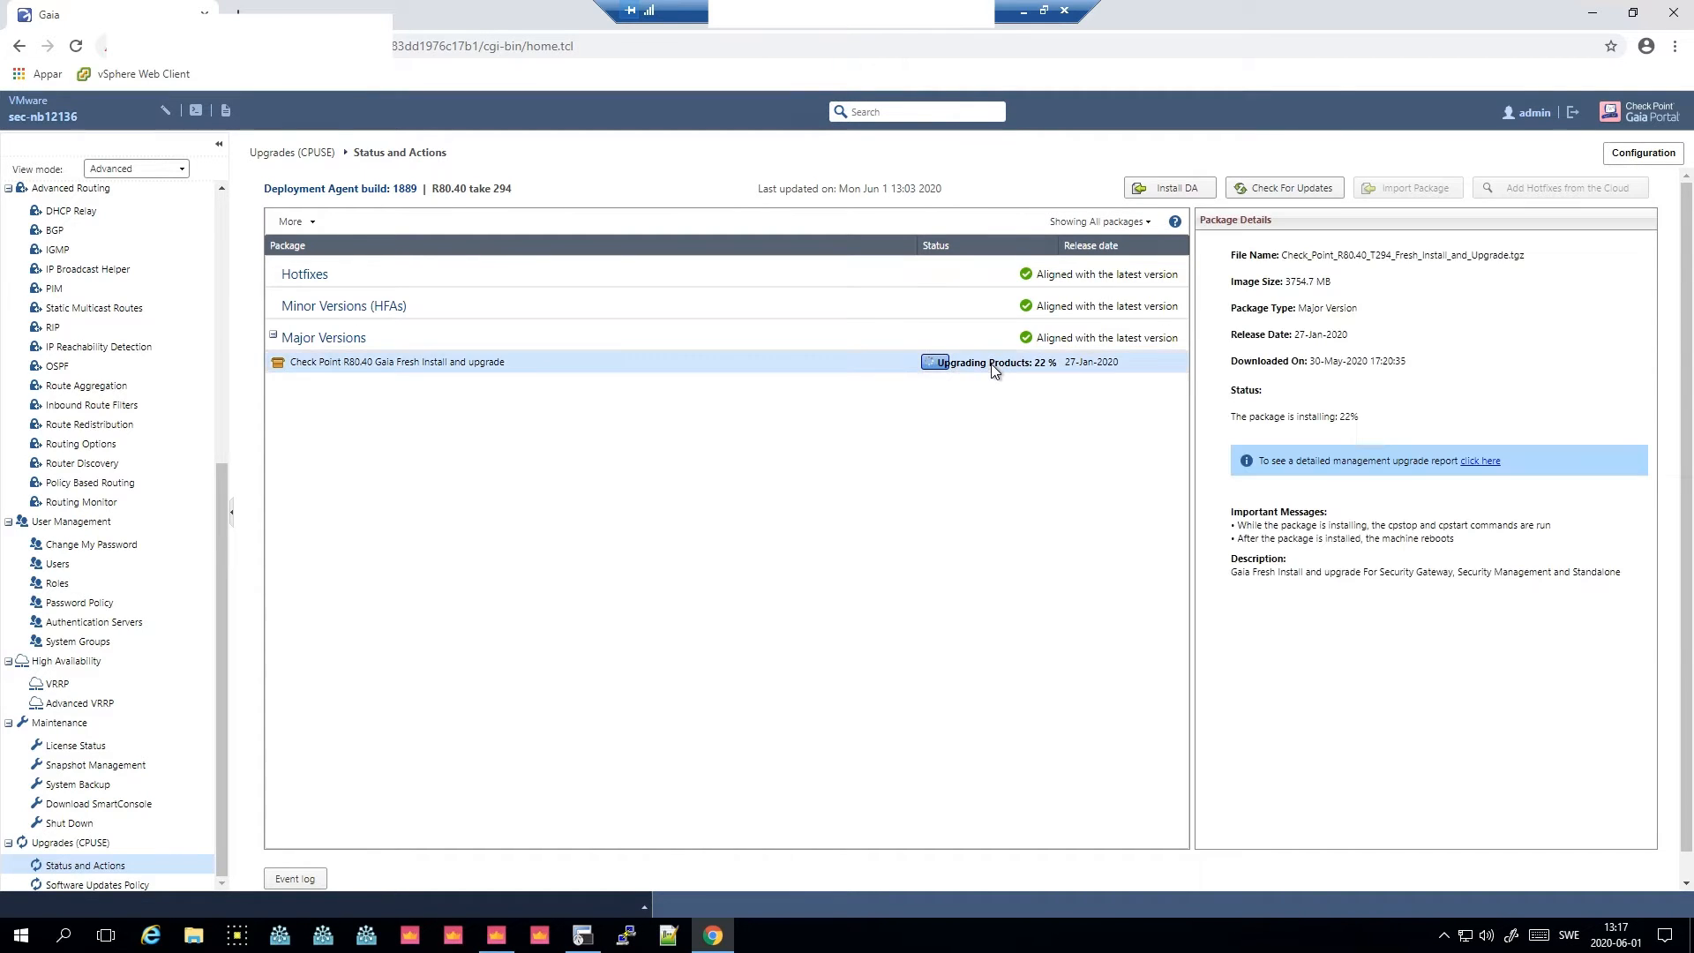
pyautogui.click(1479, 460)
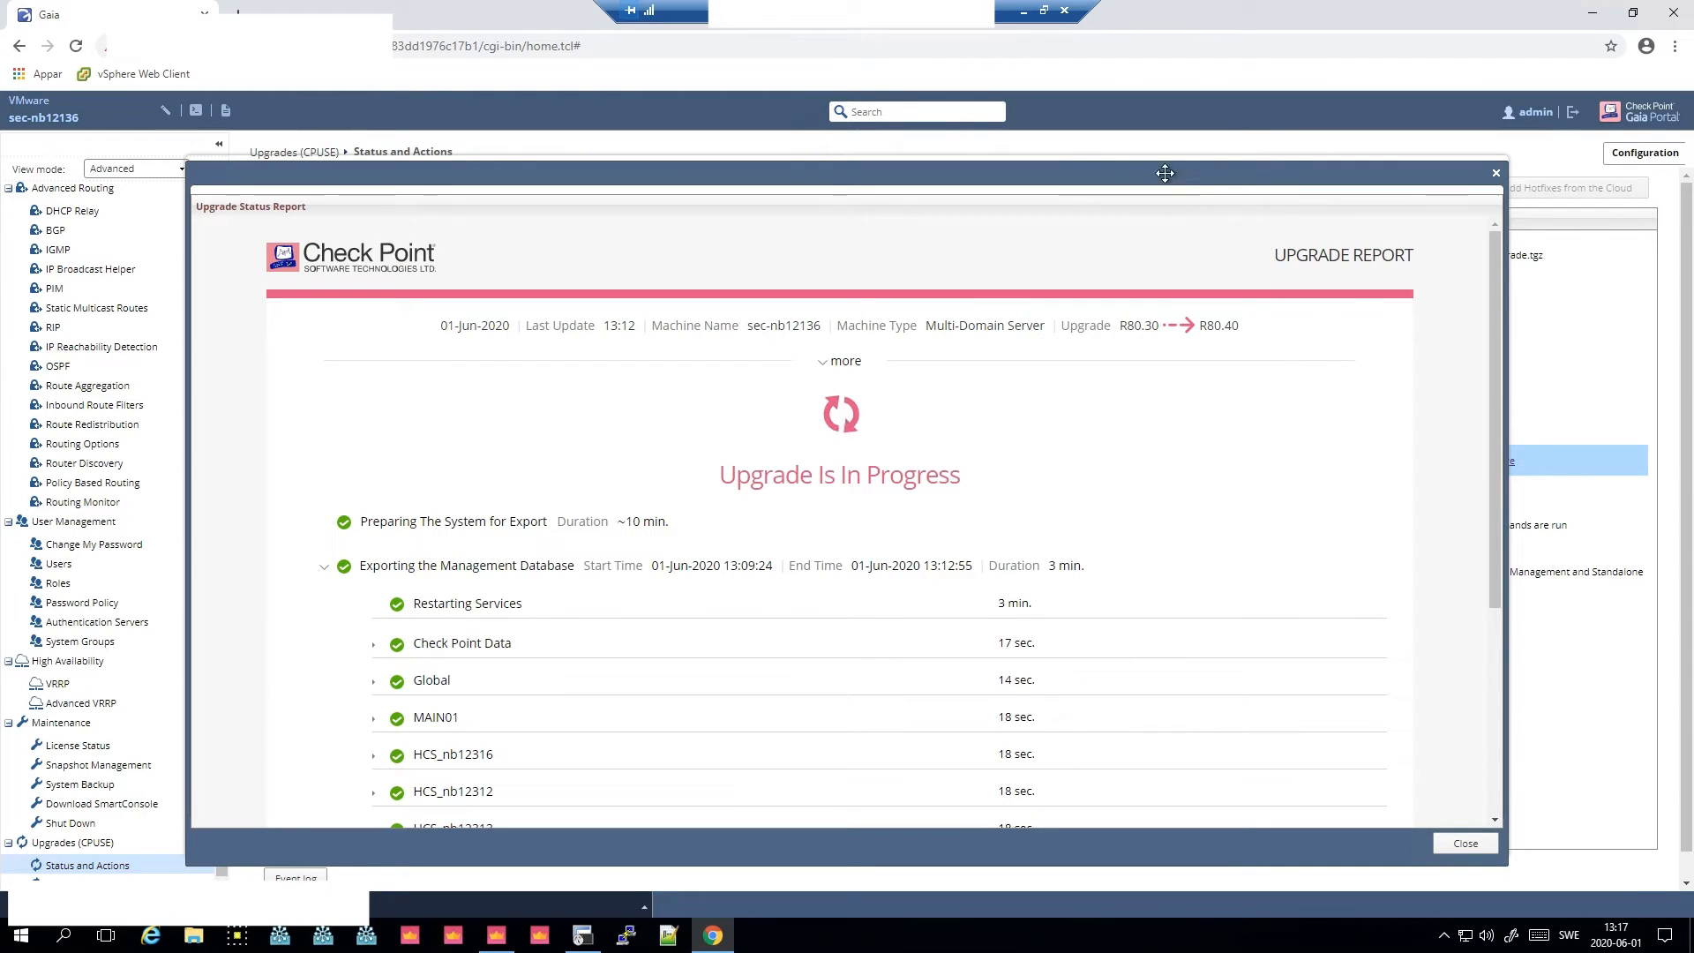
pyautogui.moveTo(1161, 171)
pyautogui.mouseDown()
pyautogui.moveTo(960, 133)
pyautogui.moveTo(1008, 128)
pyautogui.mouseUp()
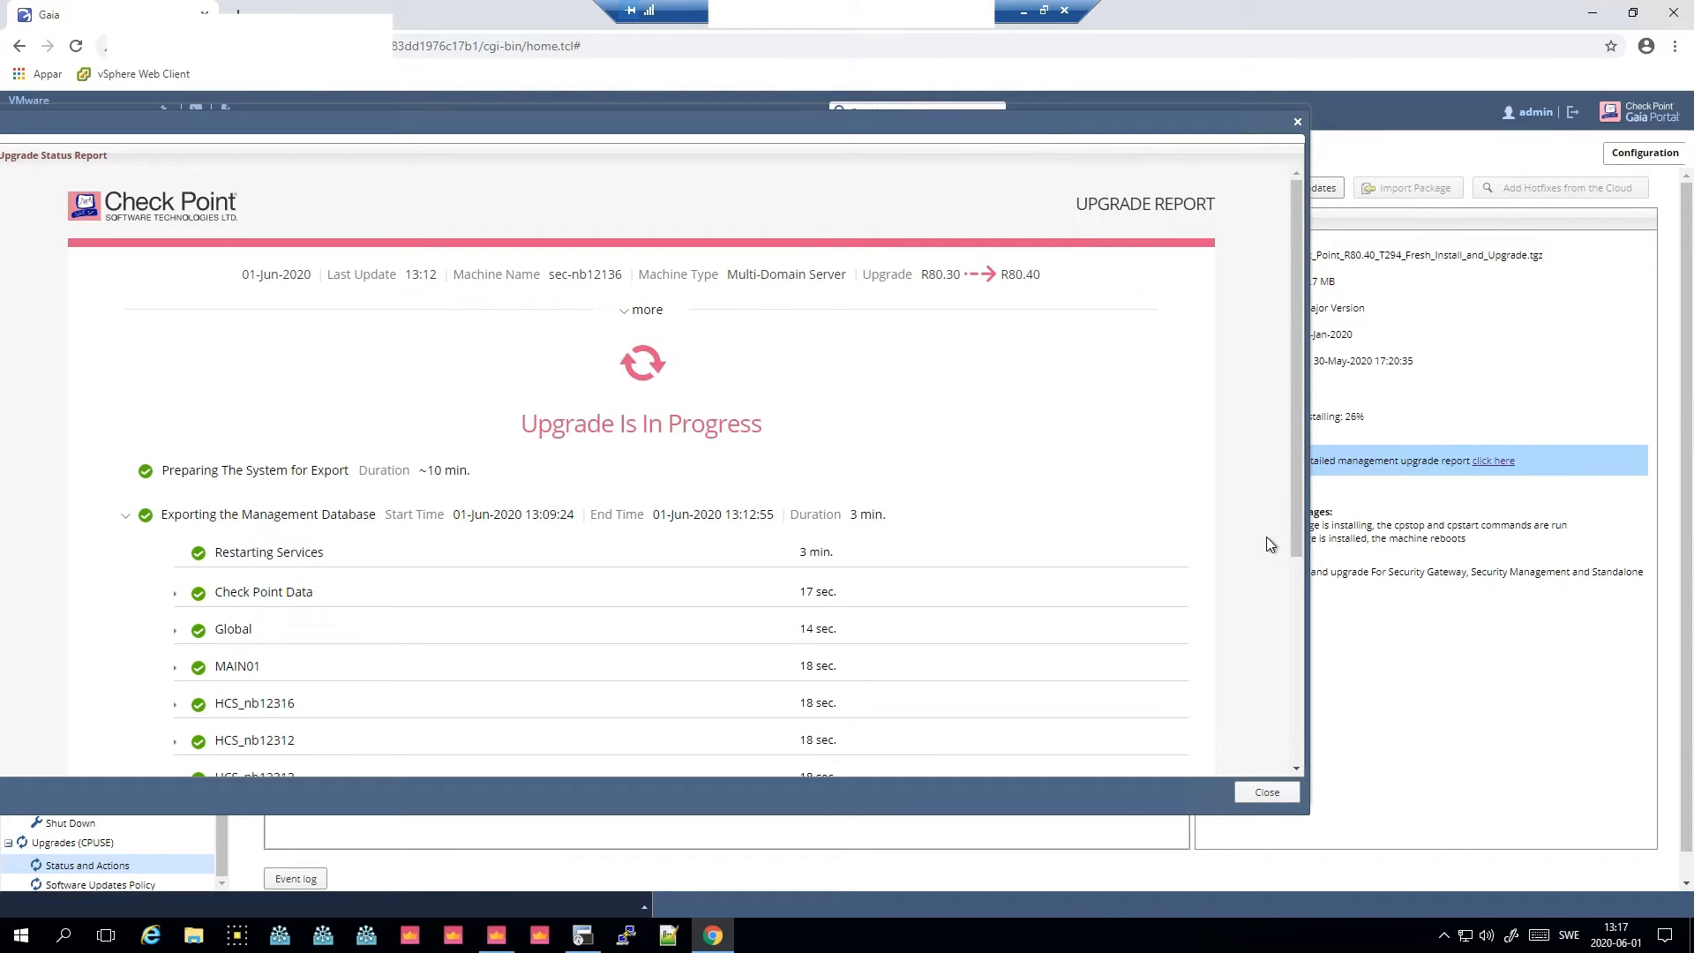
# - Scroll through the running upgrade report and expand the Global export entry
pyautogui.click(1299, 590)
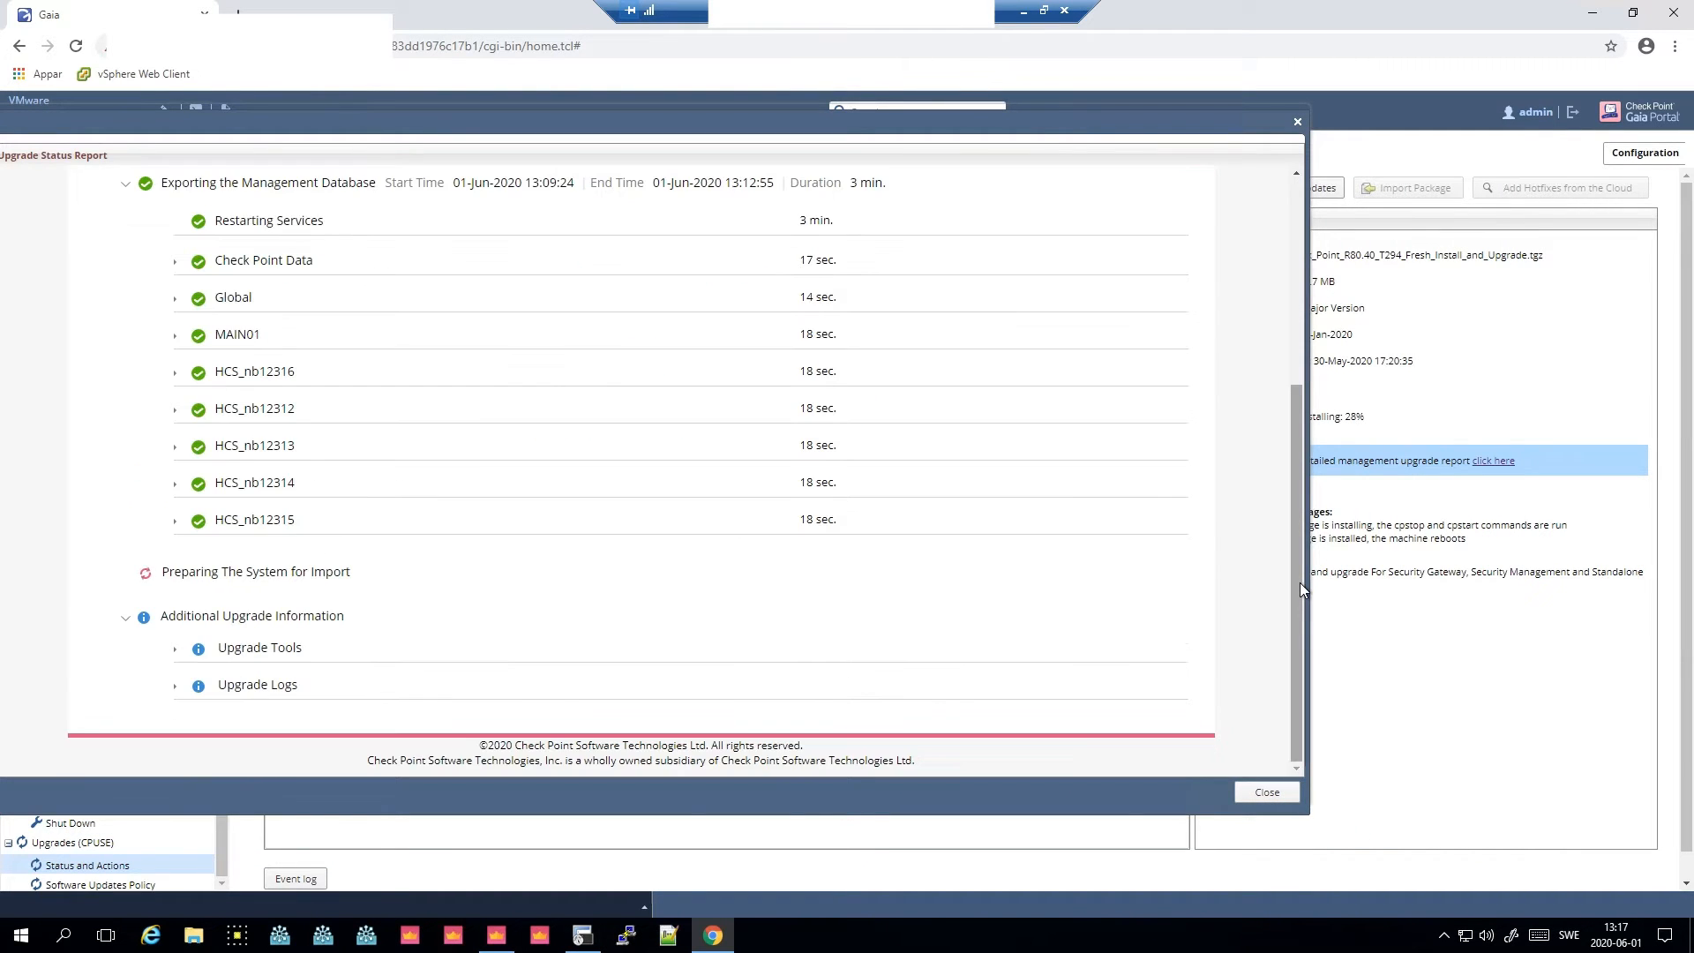
pyautogui.moveTo(1299, 582); pyautogui.dragTo(1302, 516)
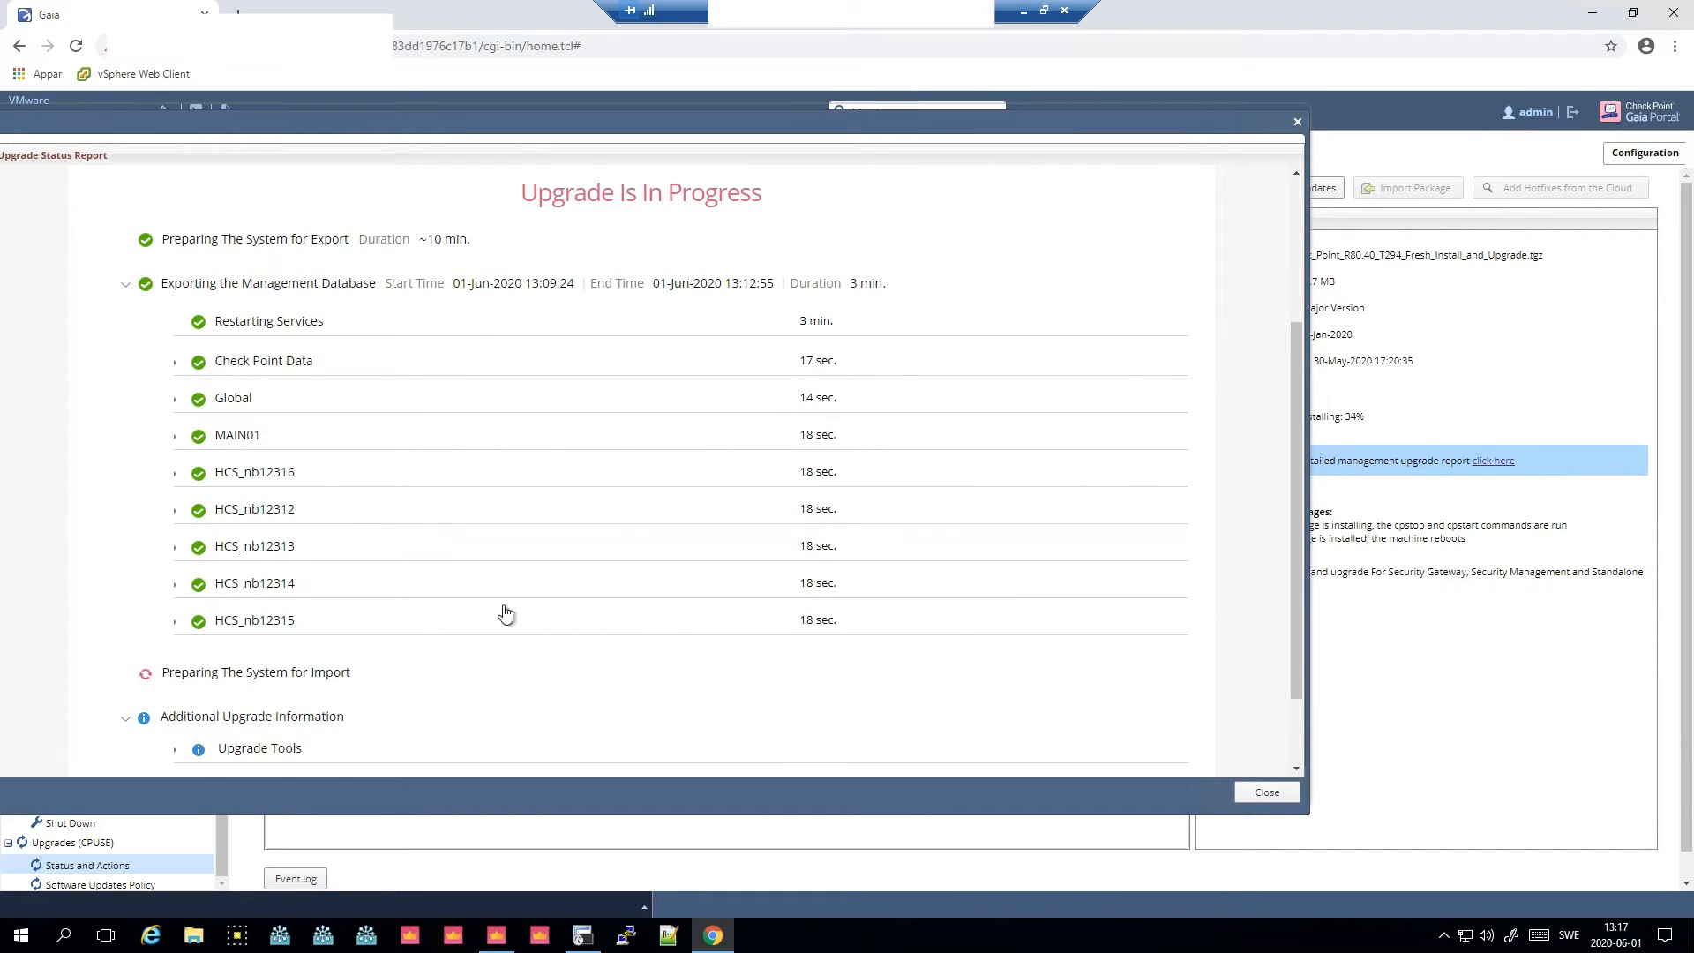
pyautogui.click(175, 408)
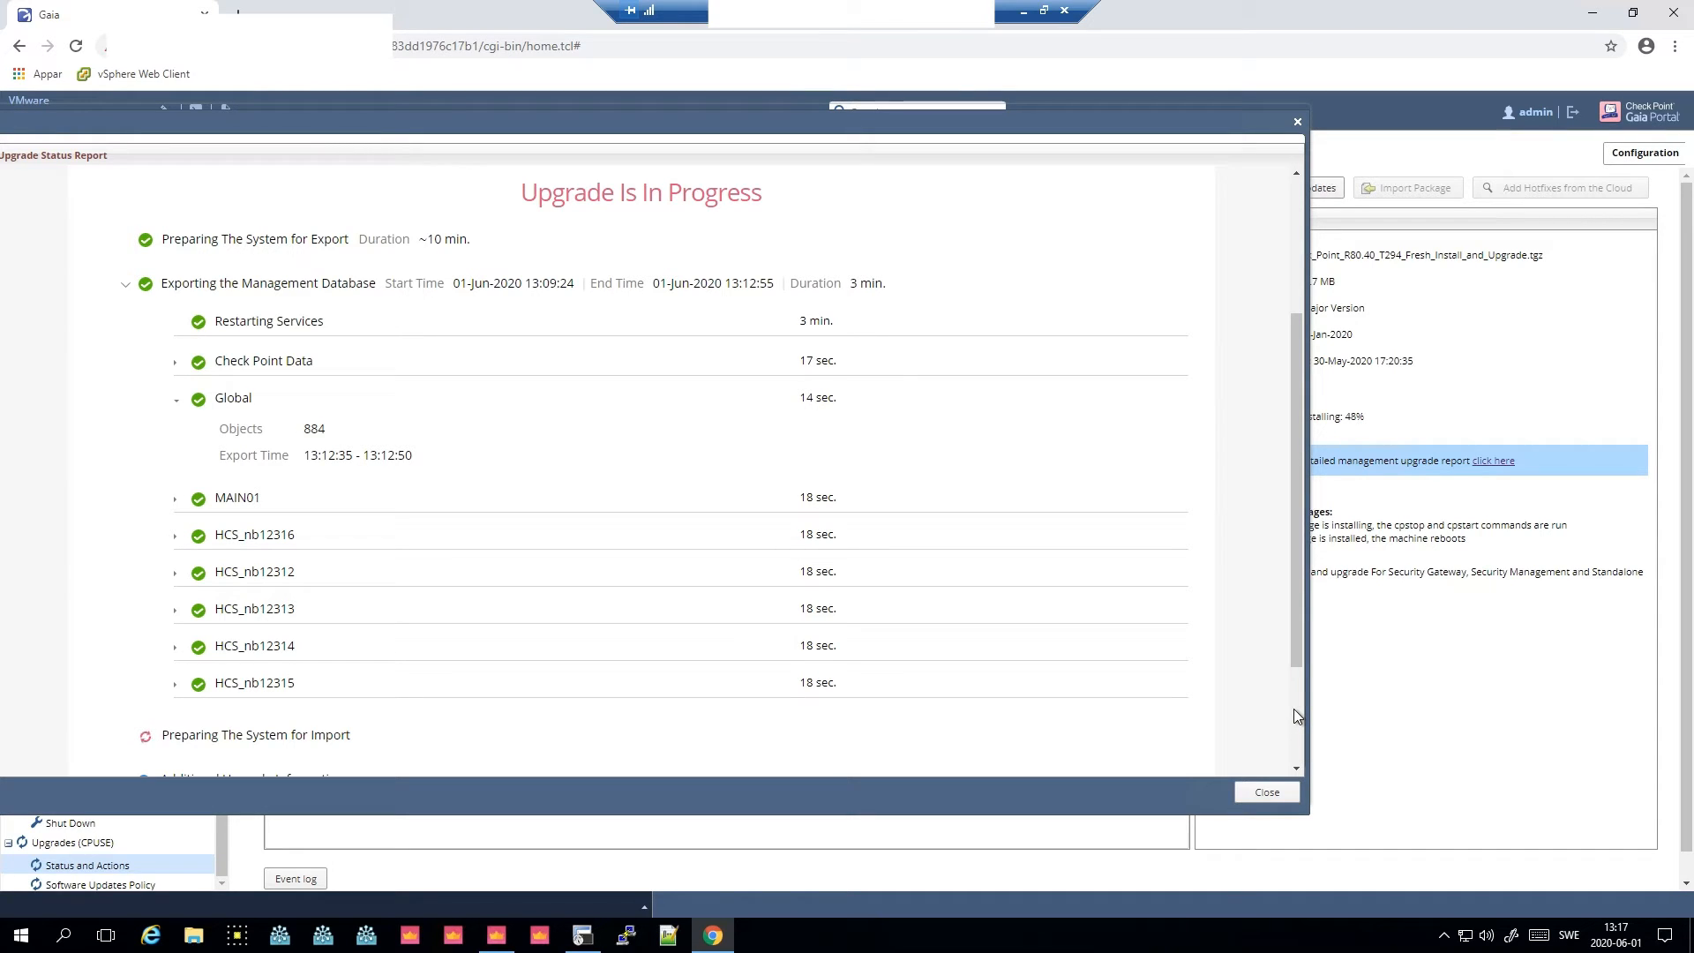
pyautogui.scroll(-3, 1293, 708)
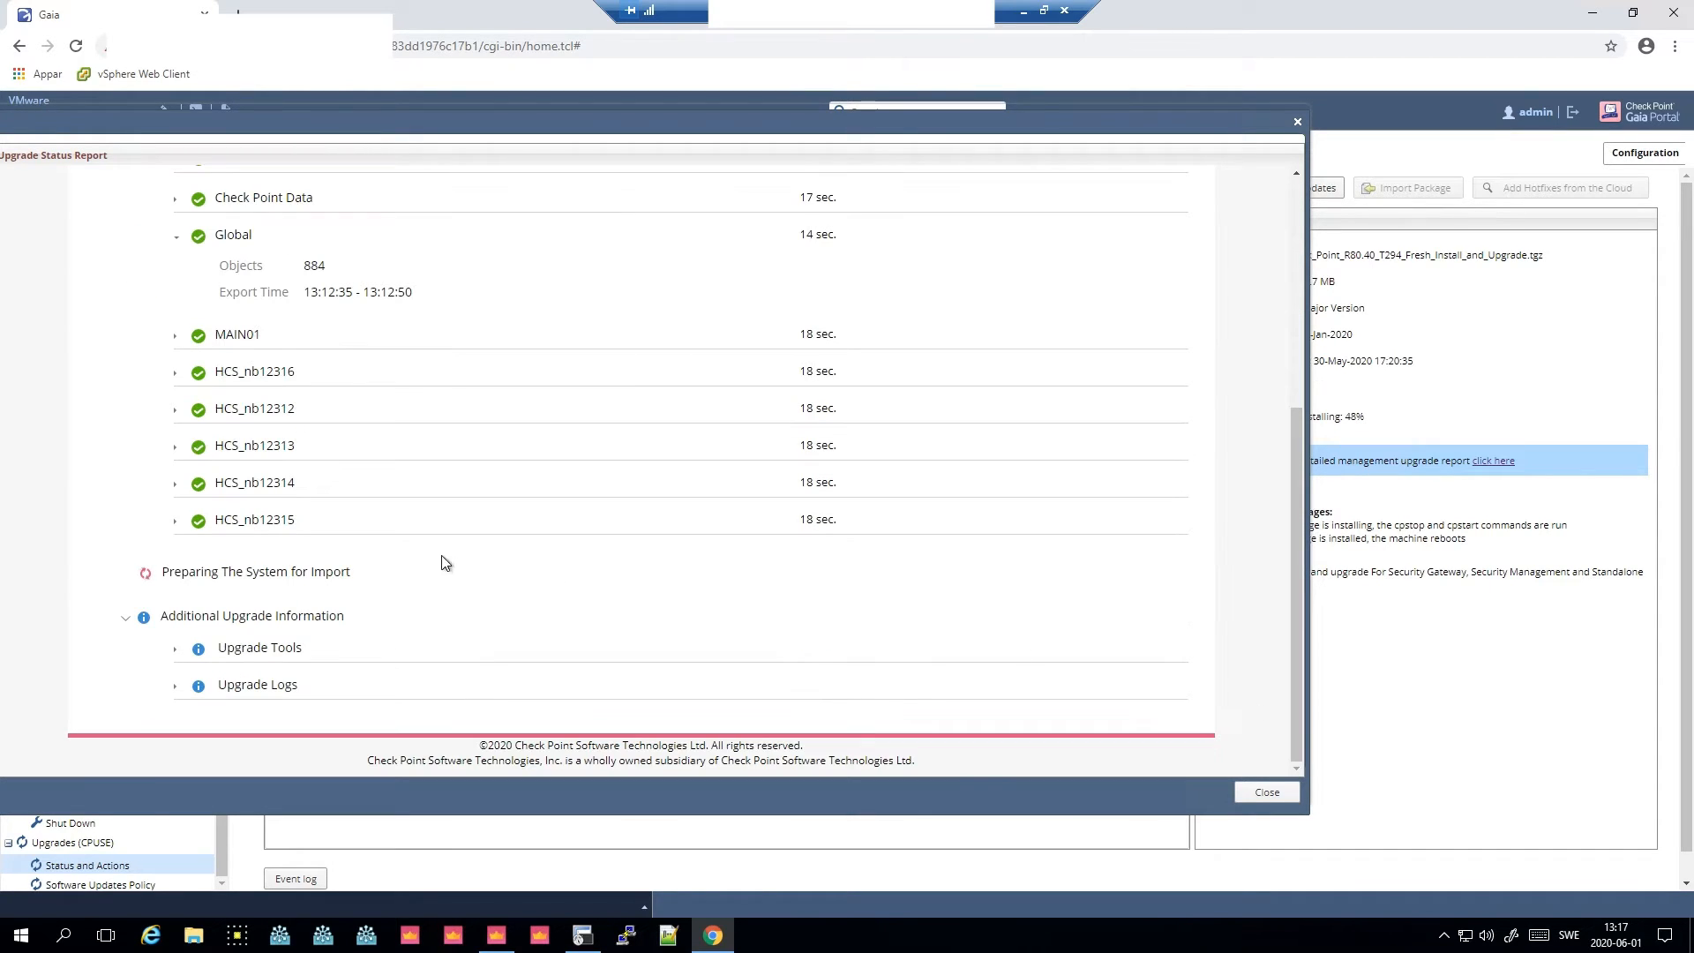
# - In the first terminal session, follow the log with tail -f /var/log/install_Major_R80.40_T294_detailed.log
pyautogui.click(582, 935)
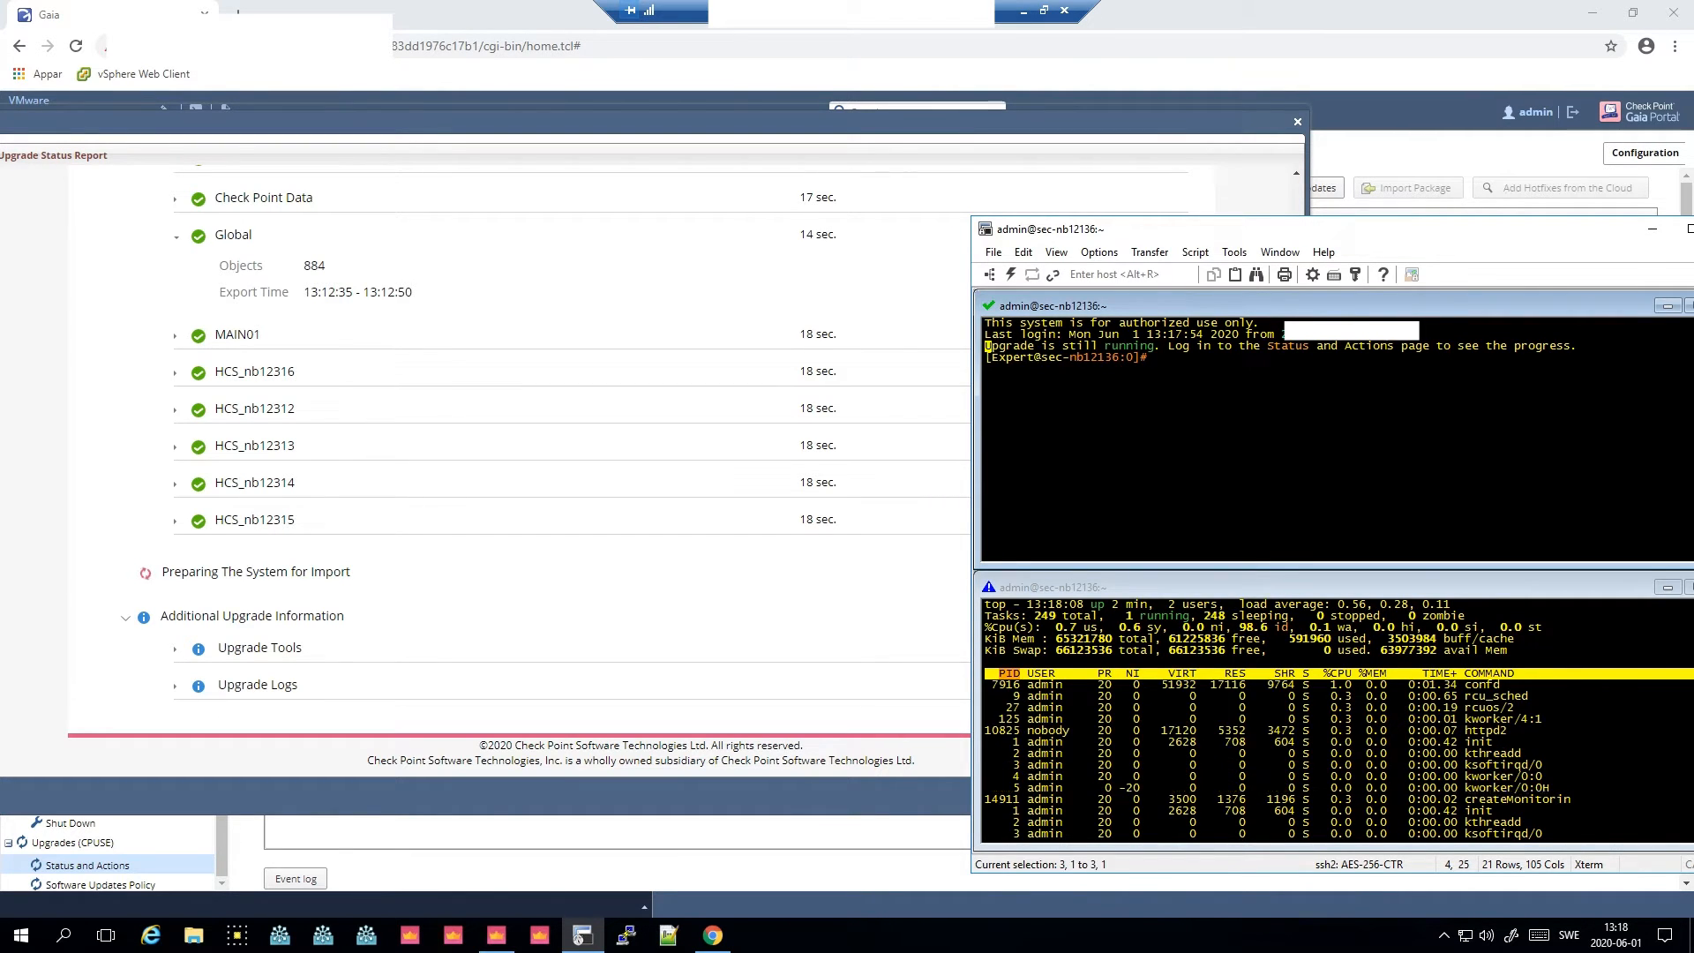
pyautogui.moveTo(986, 345); pyautogui.dragTo(1581, 353)
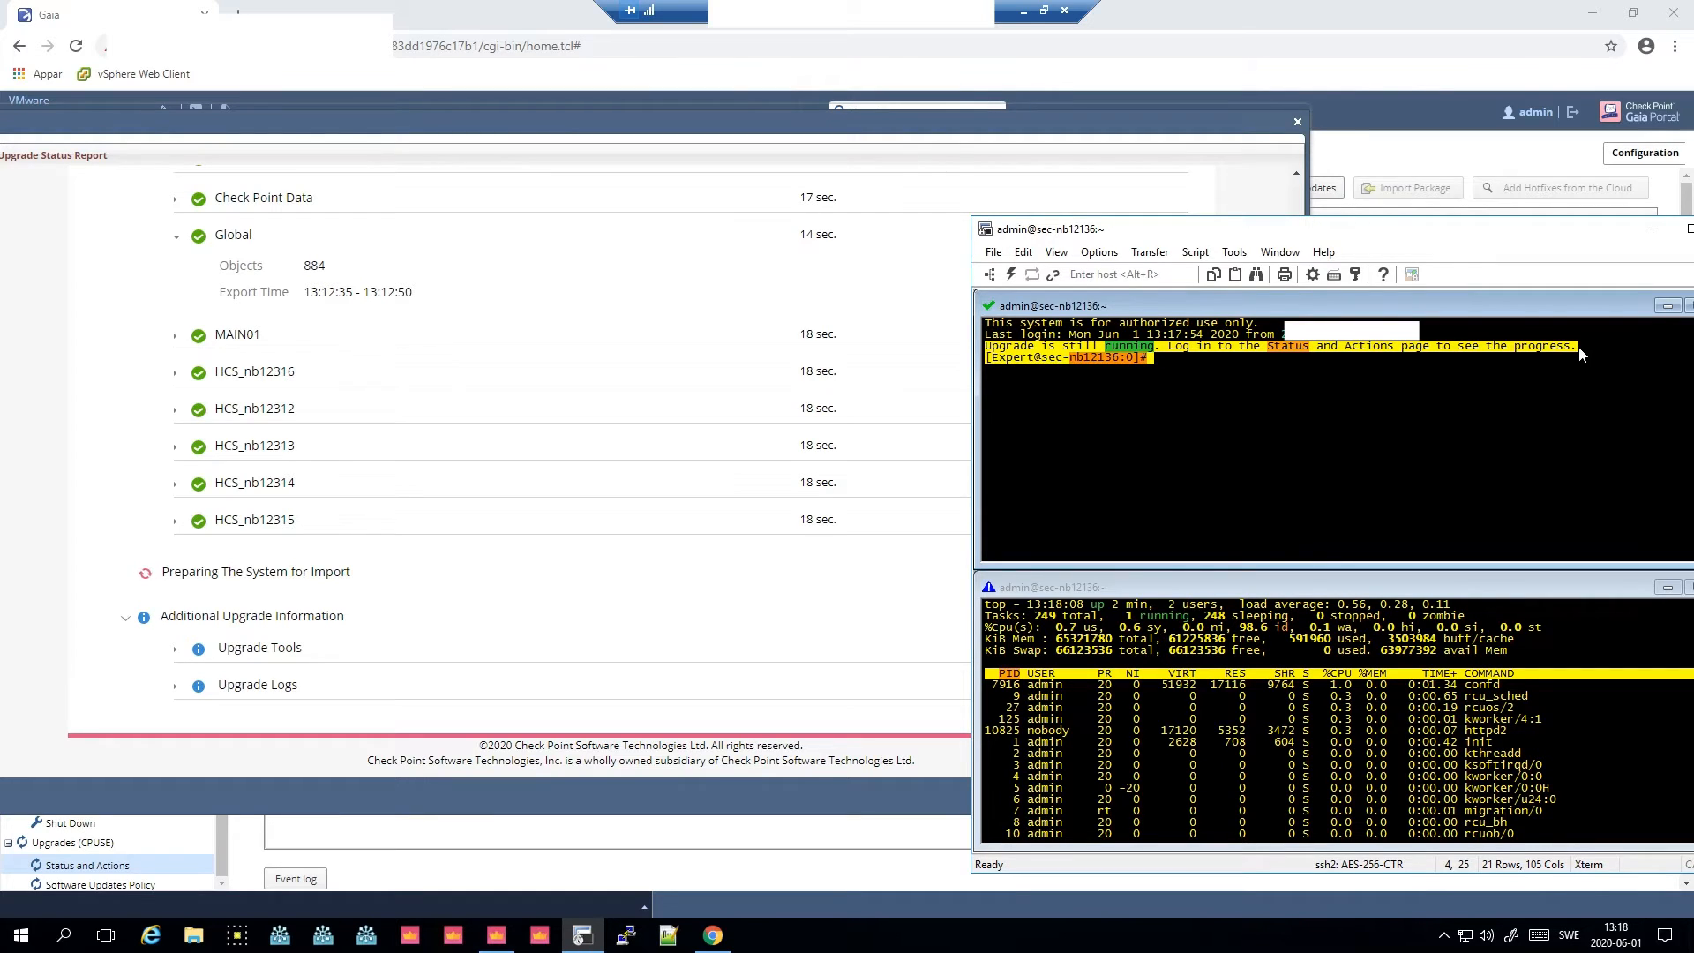
pyautogui.click(1529, 361)
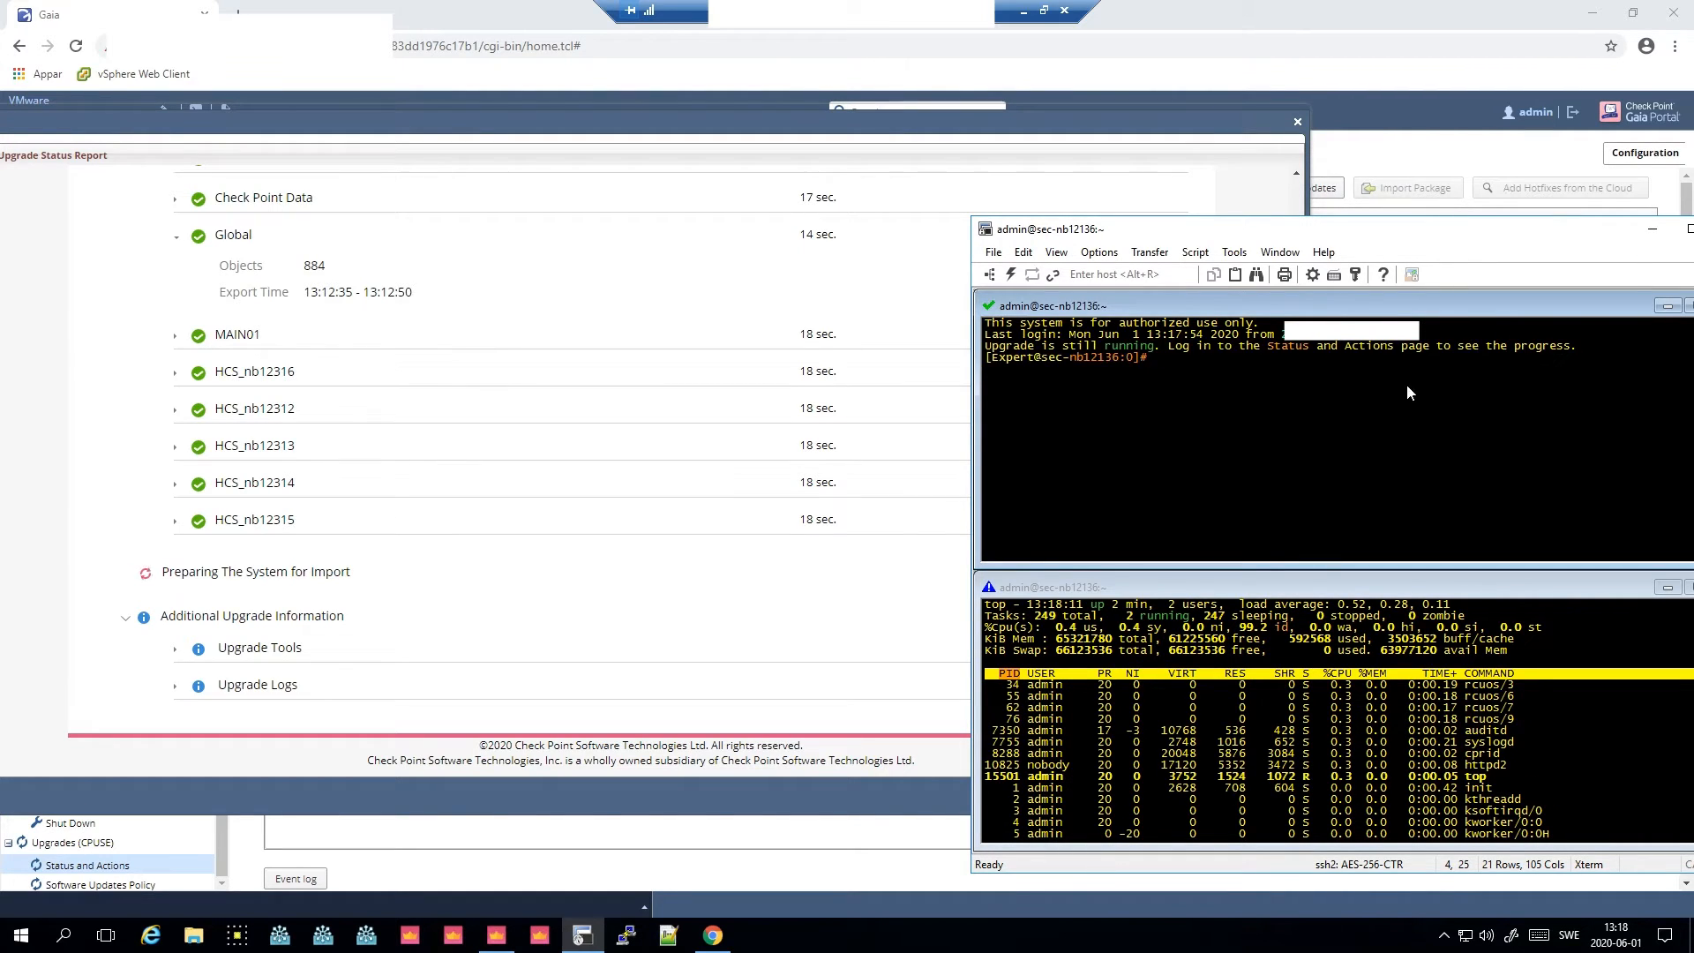
pyautogui.write('tail -f /v')
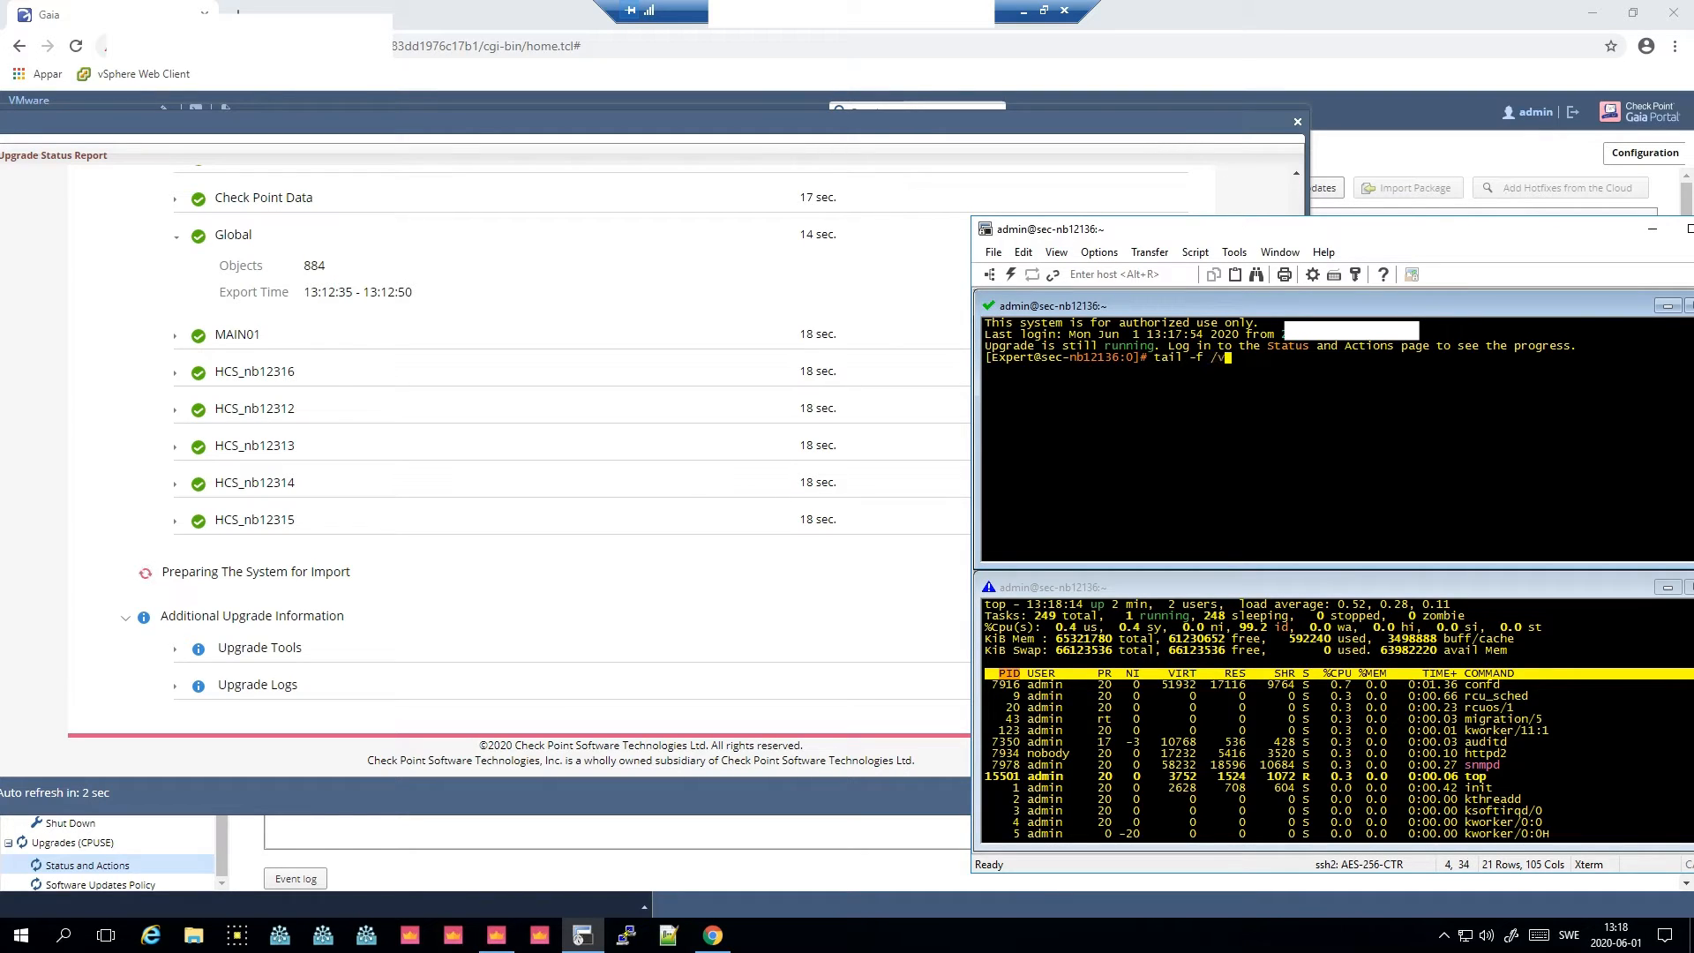
pyautogui.write('ar/log')
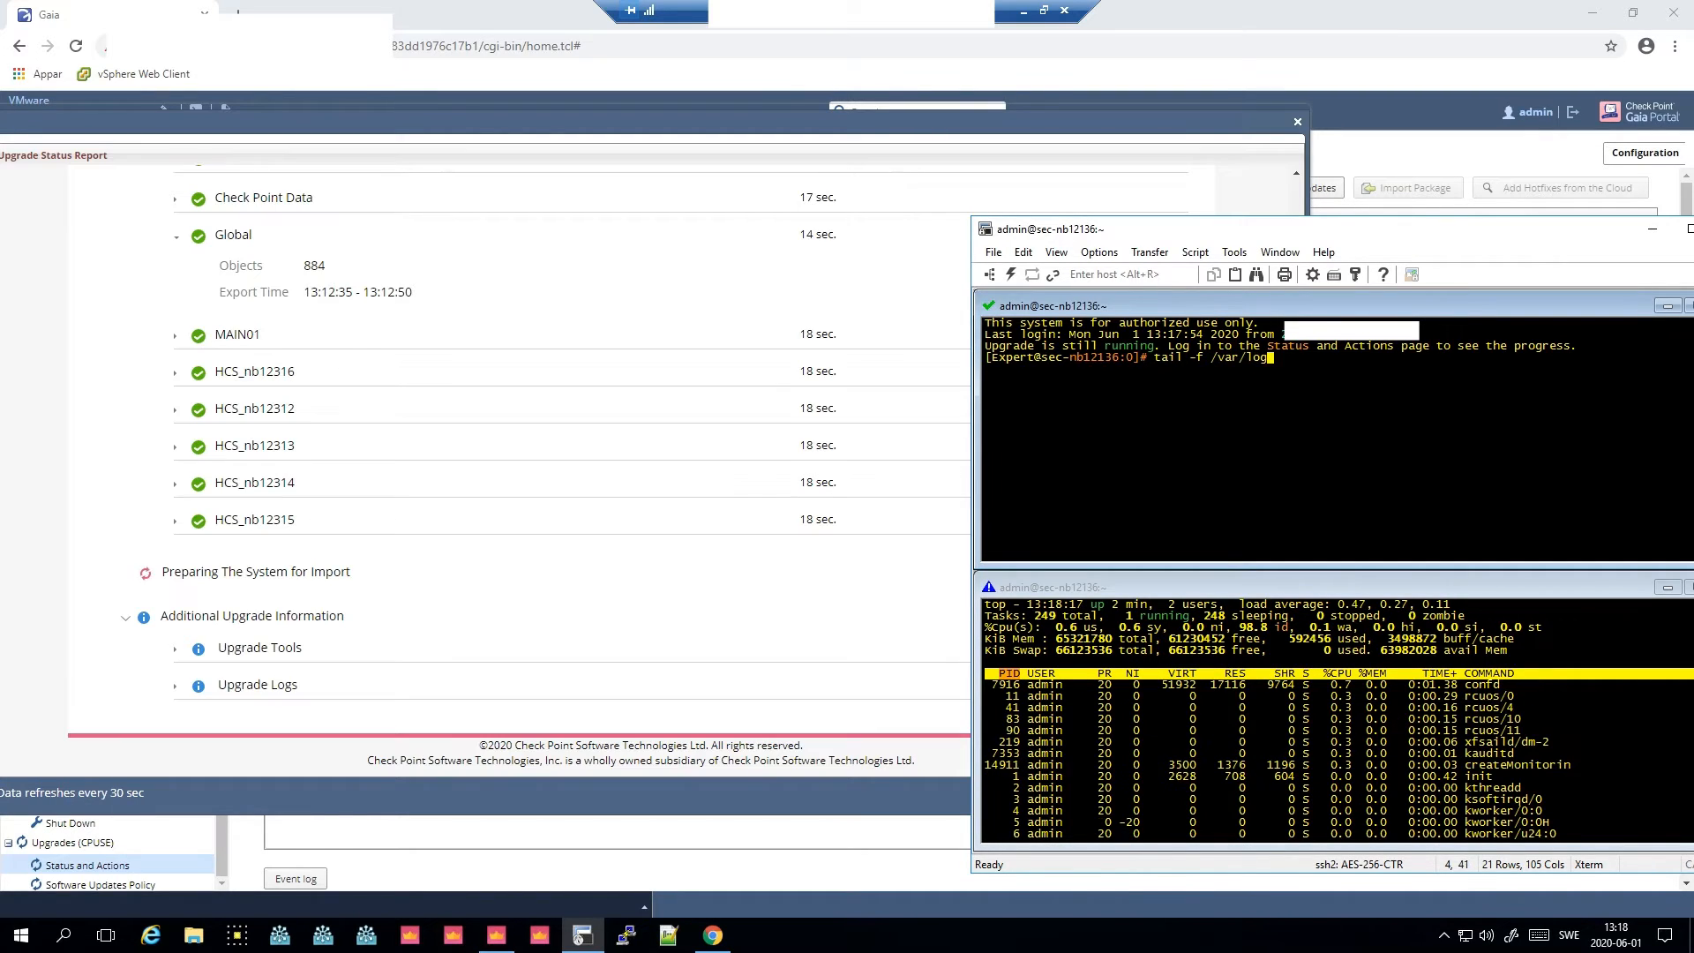
pyautogui.write('/install_Major_R80.40_T294_detailed.log')
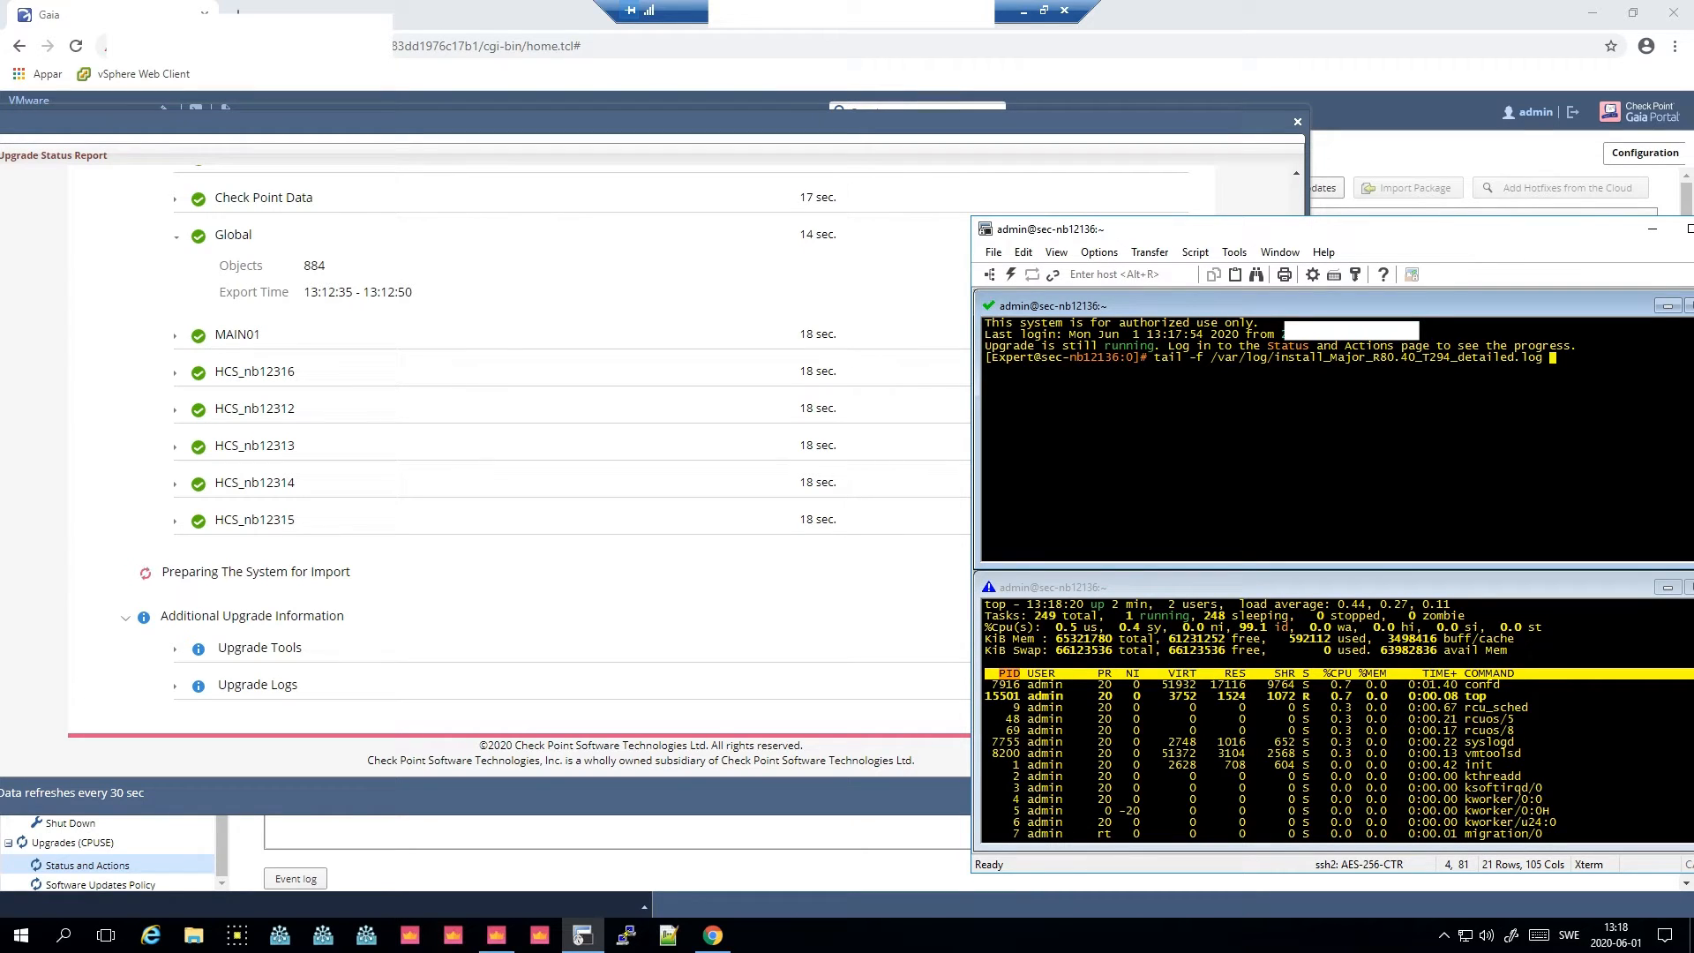
pyautogui.press('Return')
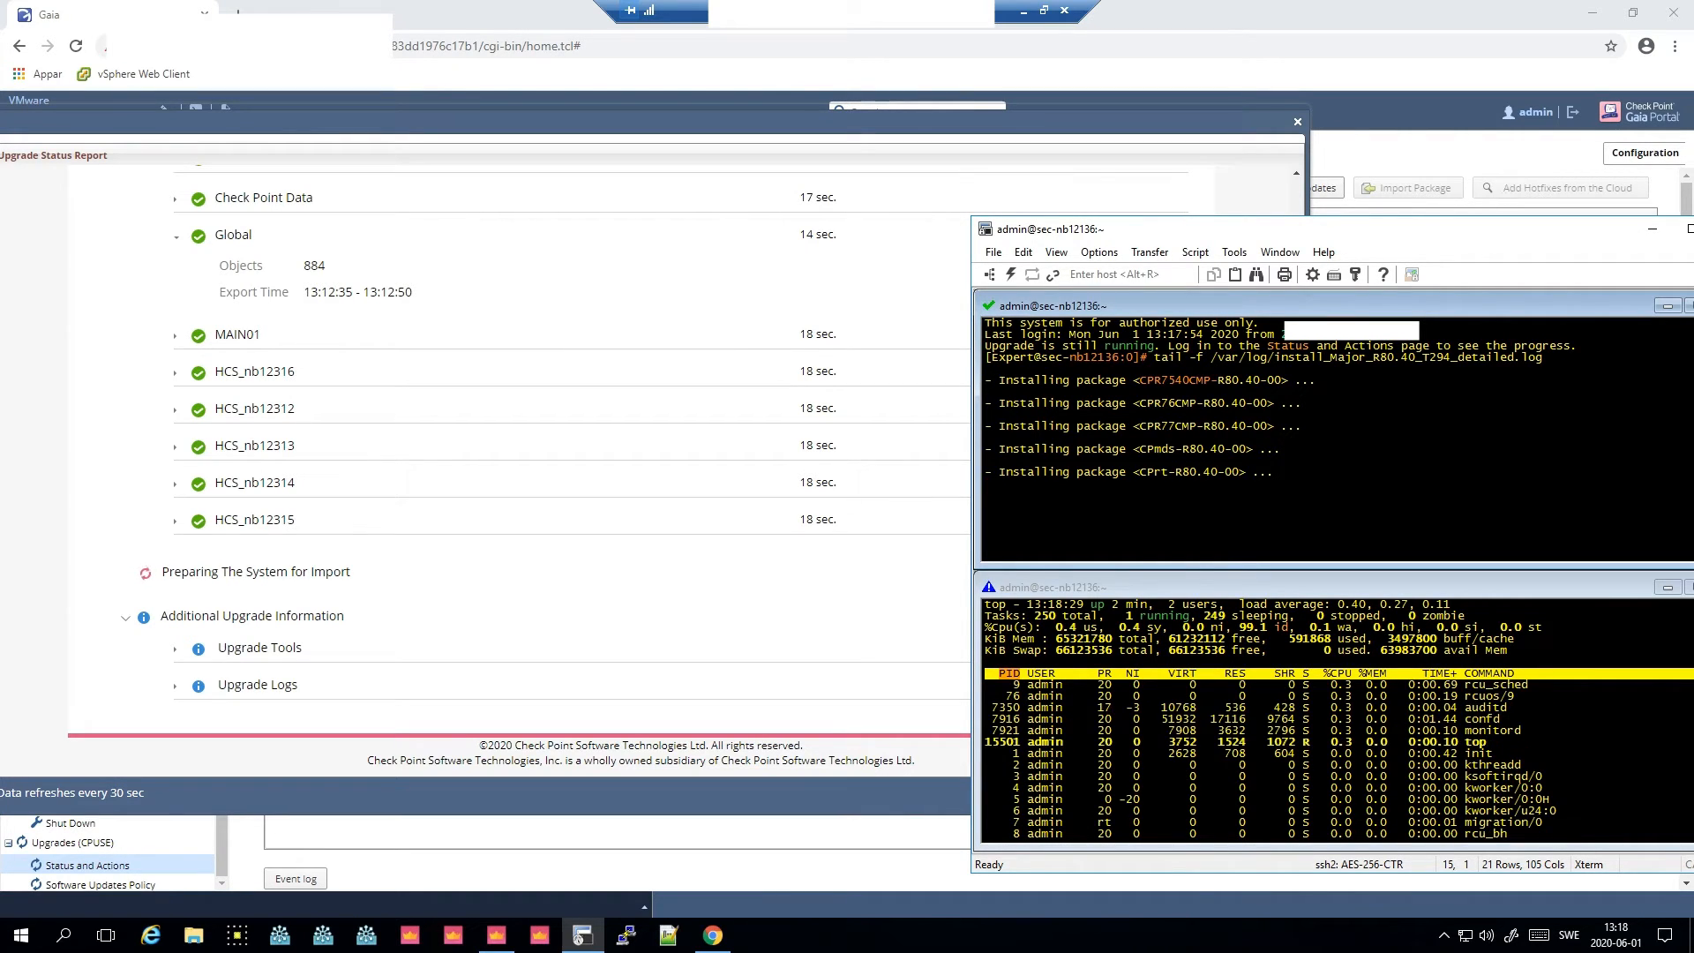
# - Scroll through the upgrade report and expand its Upgrade Tools and Upgrade Logs sections
pyautogui.click(103, 405)
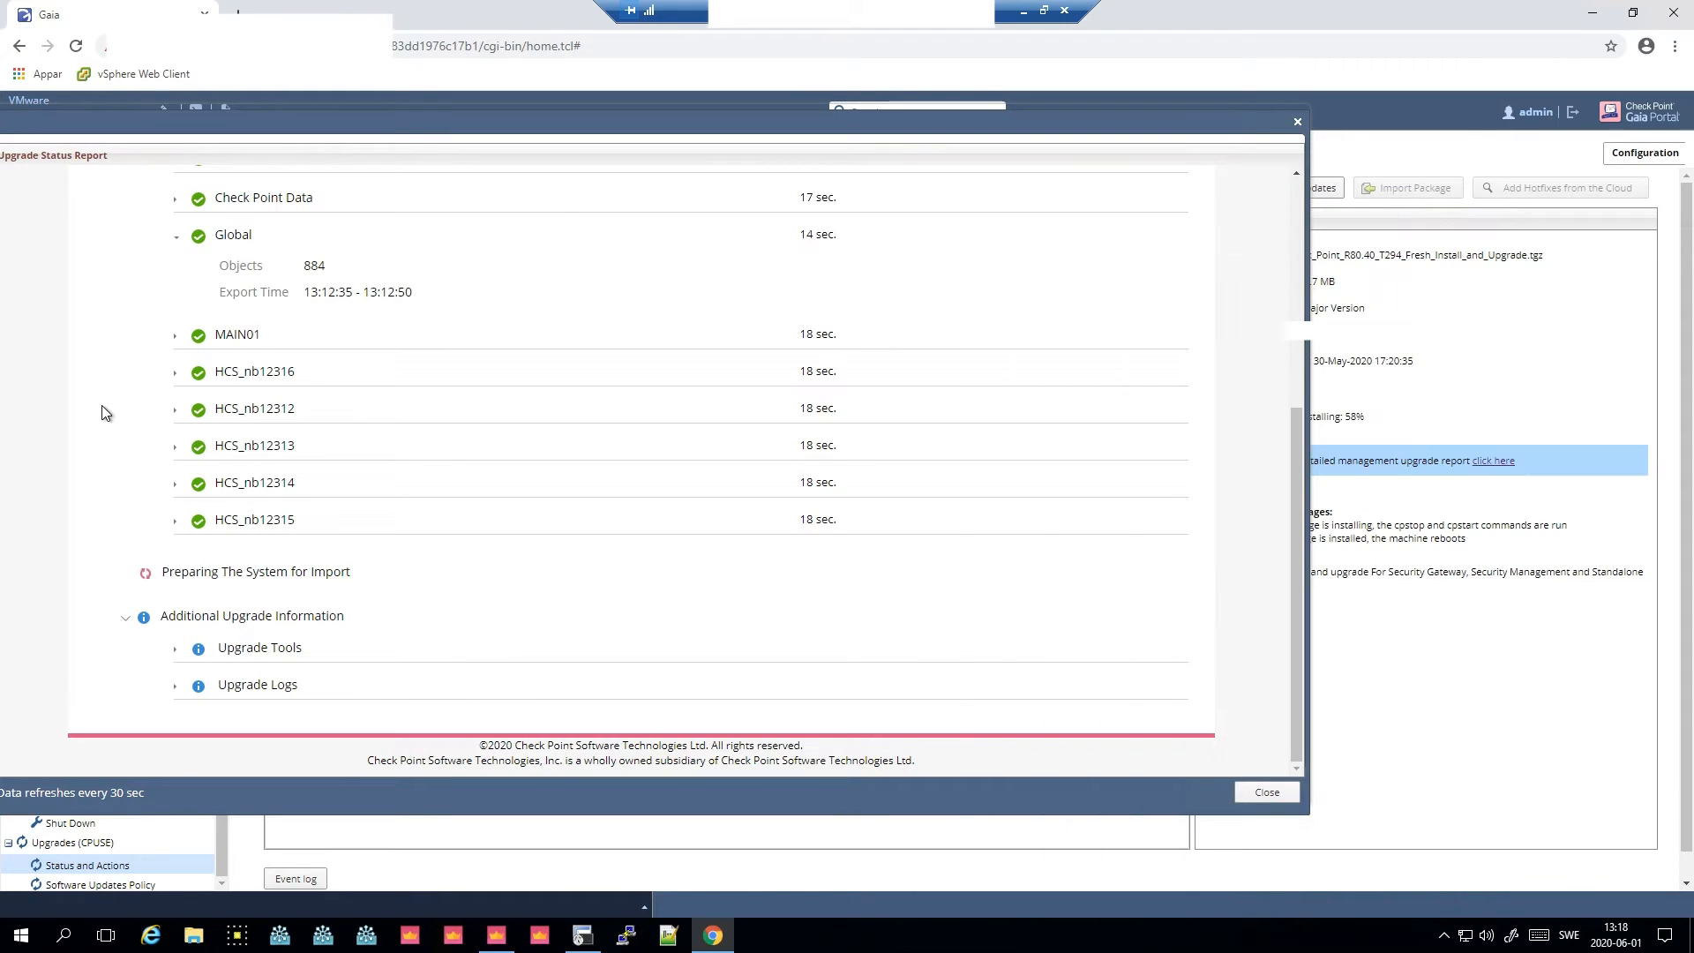
pyautogui.scroll(4, 102, 405)
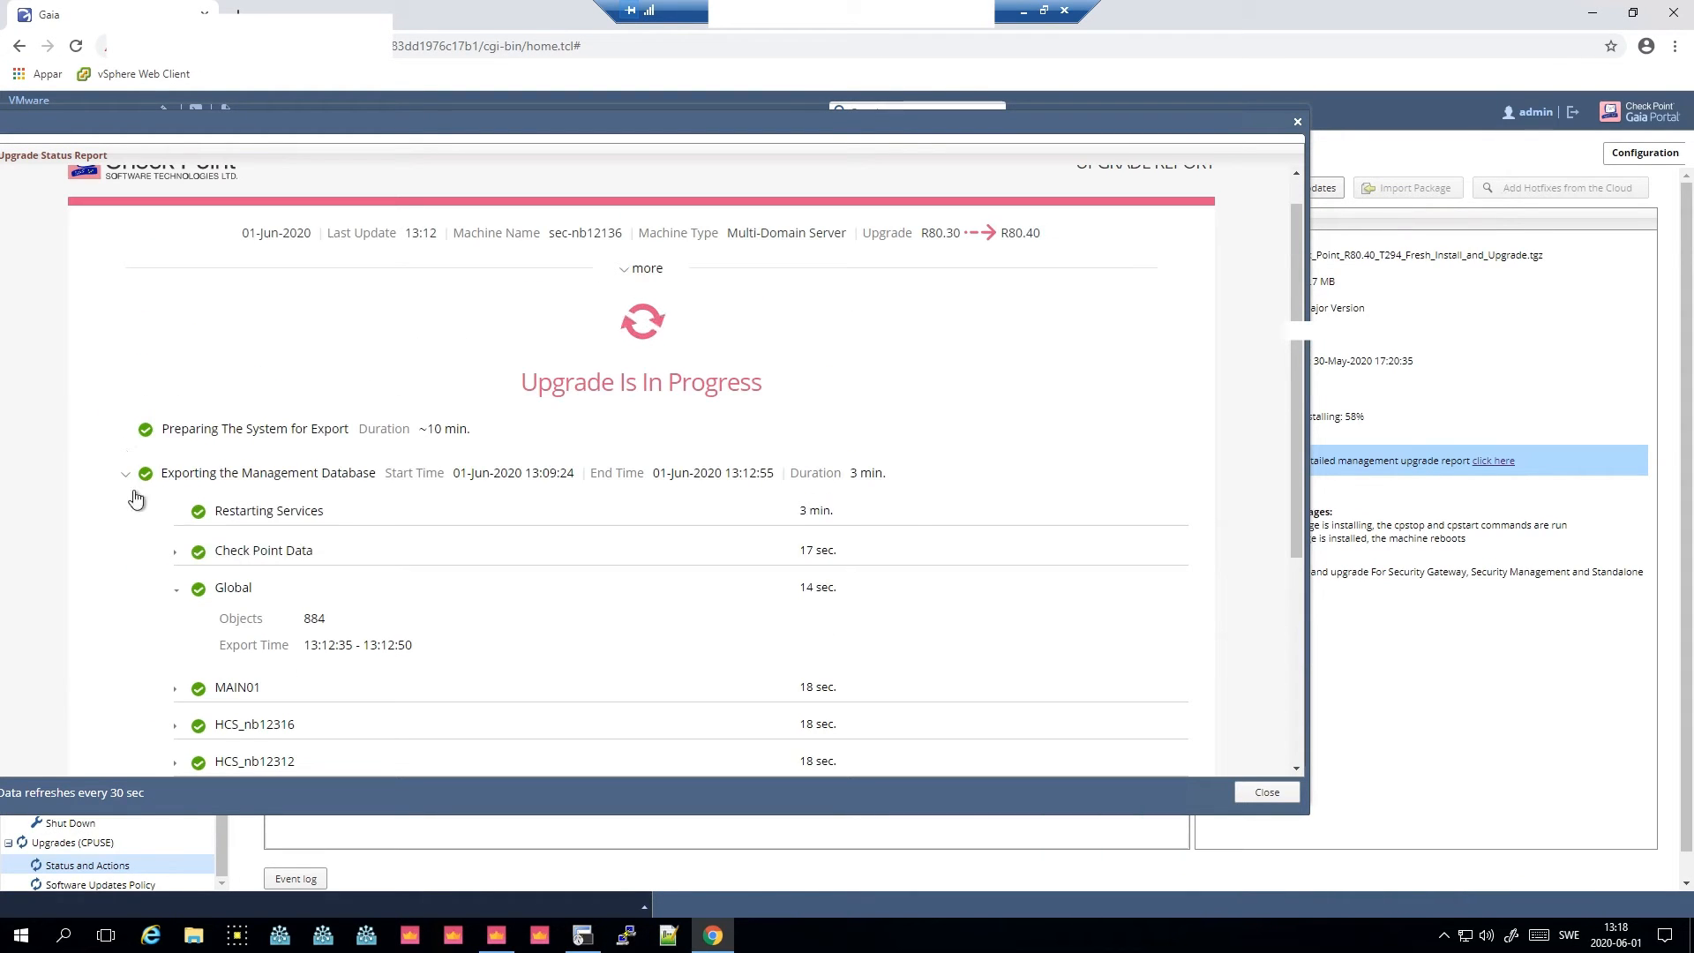
pyautogui.scroll(-3, 308, 561)
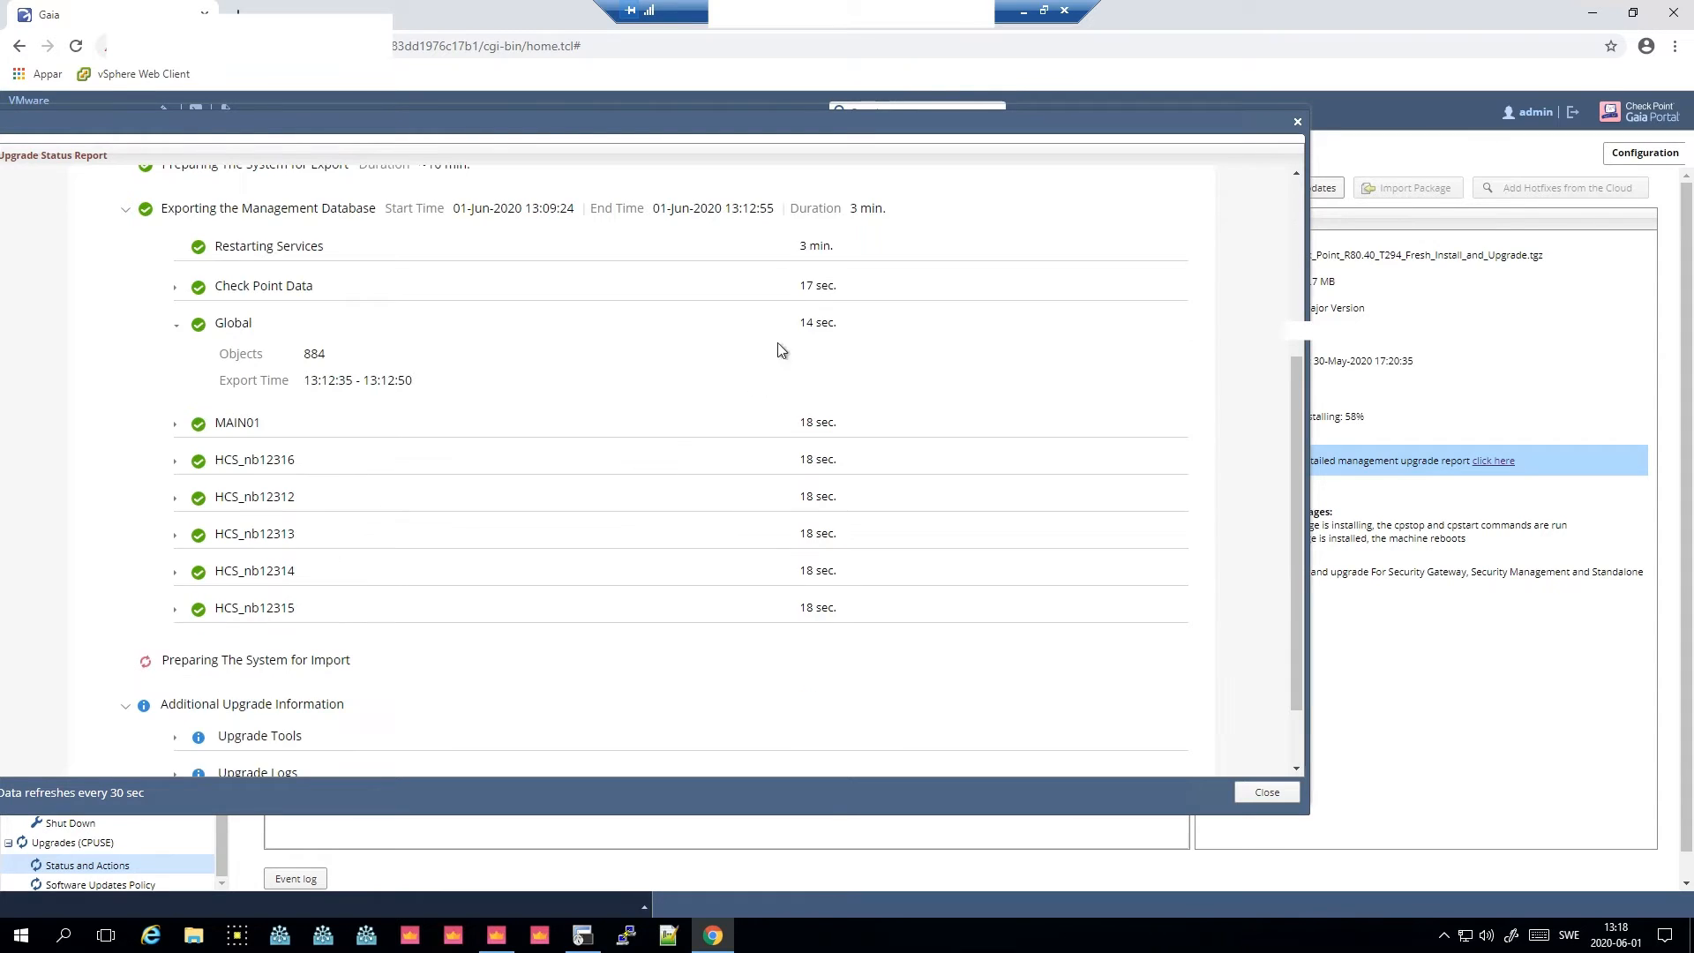
pyautogui.scroll(-1, 800, 504)
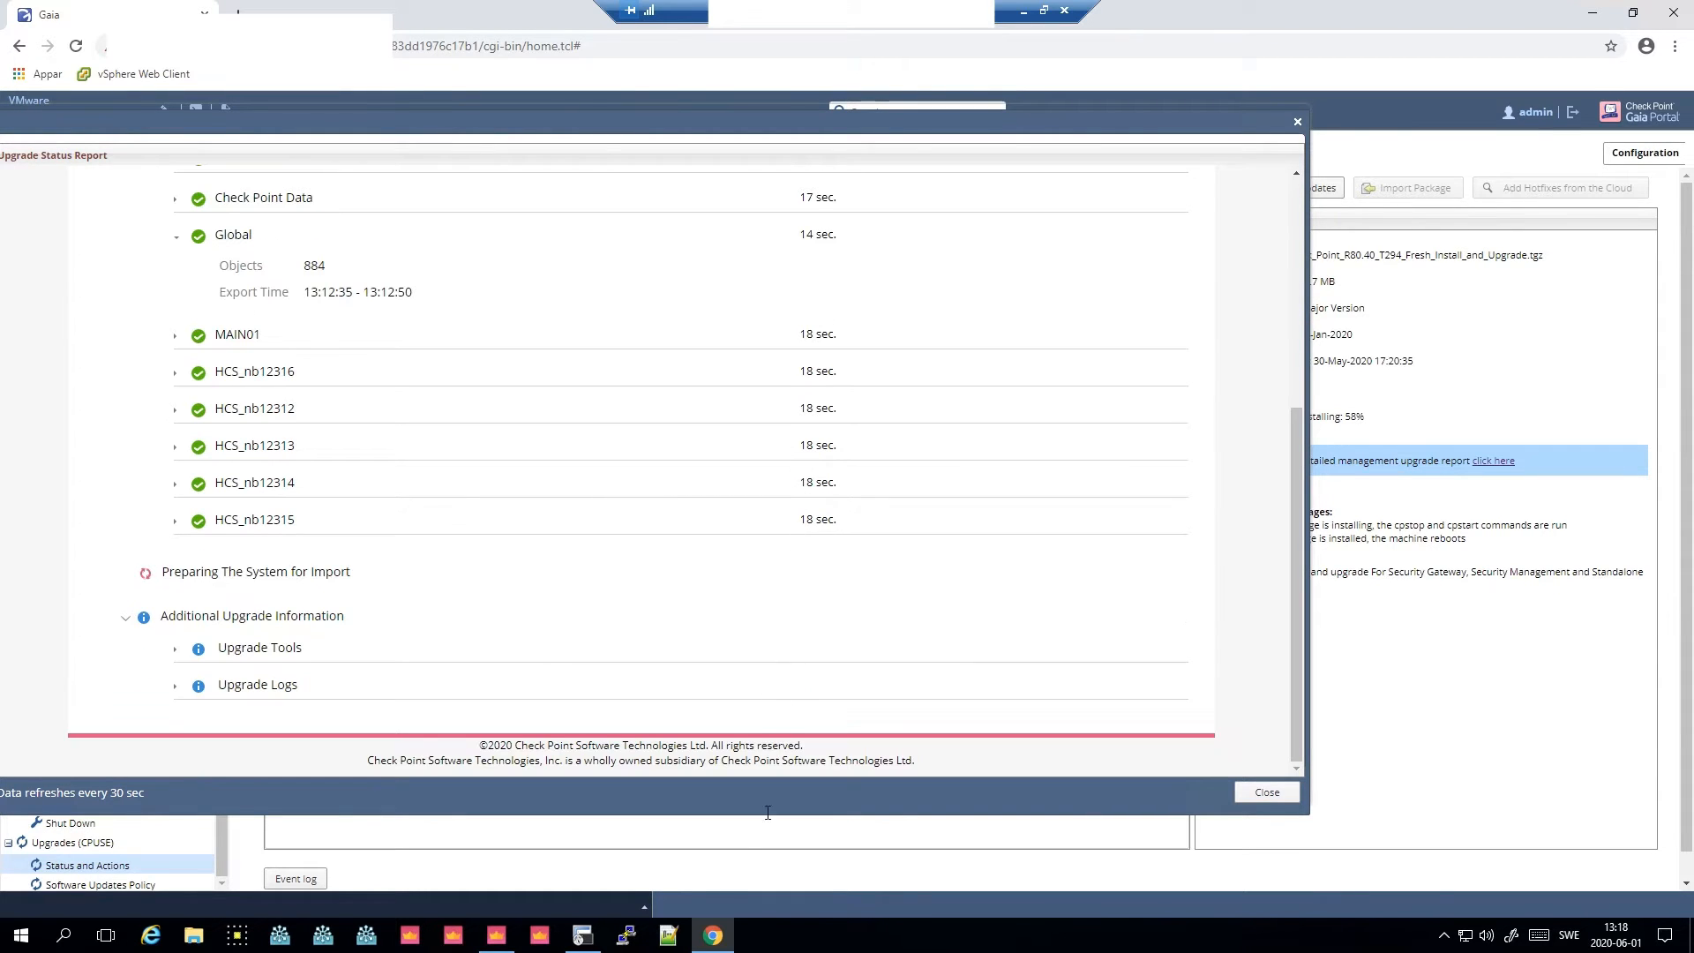
pyautogui.click(583, 937)
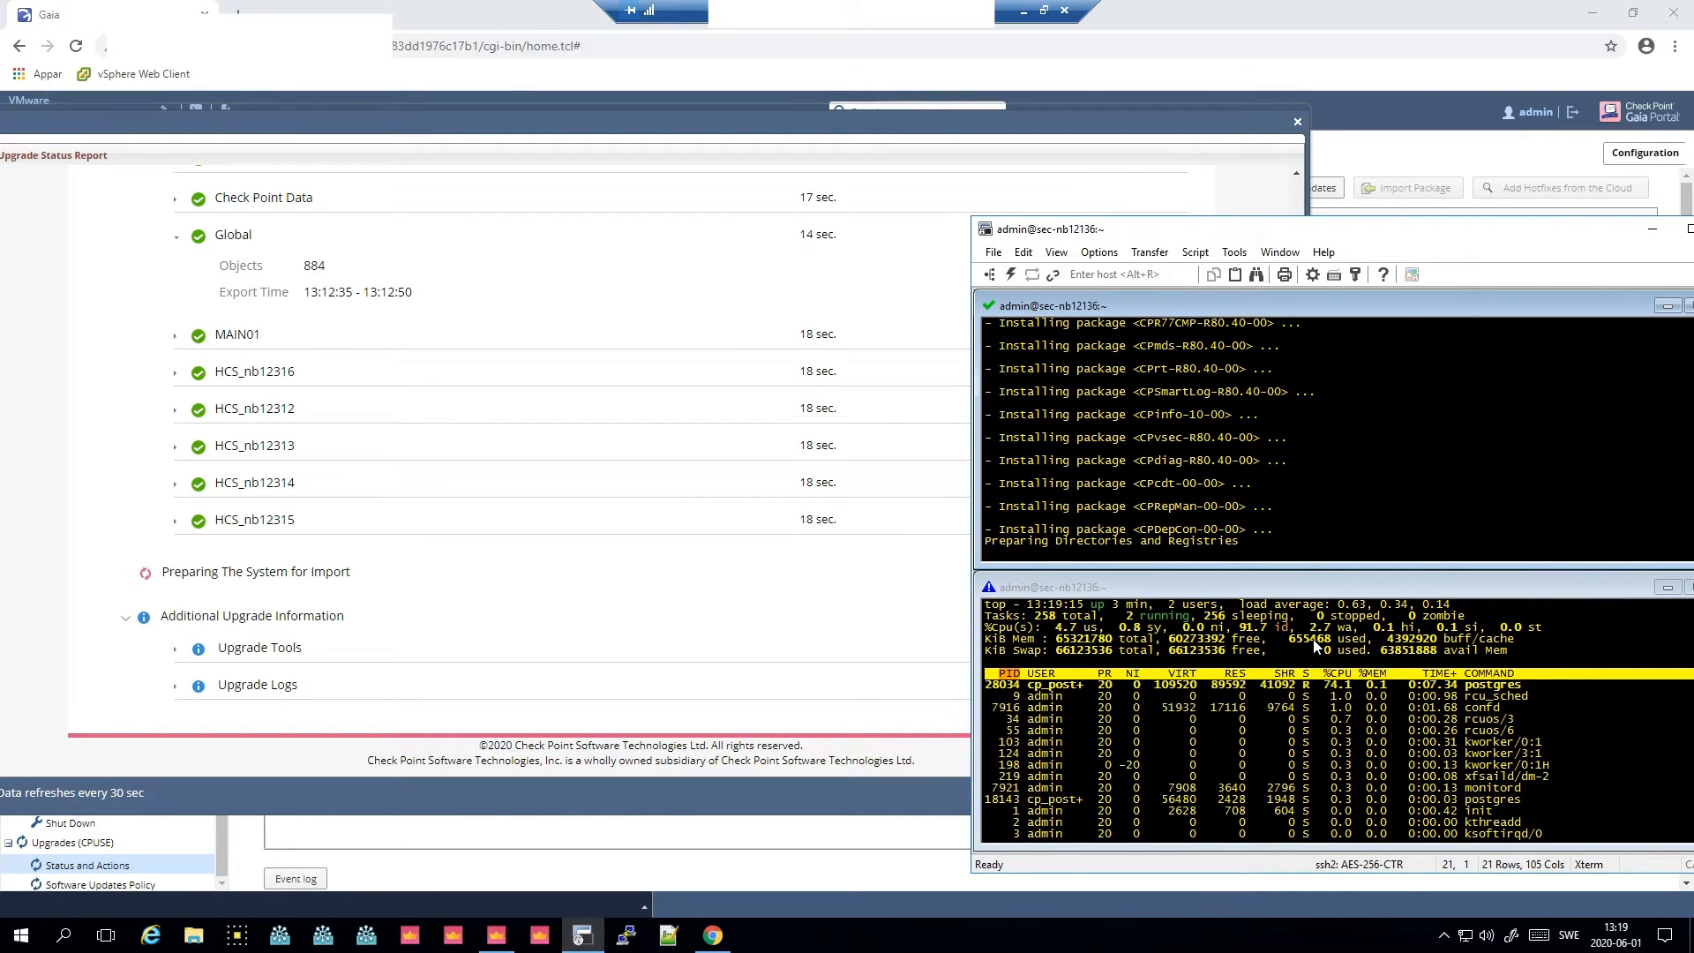
pyautogui.click(176, 651)
pyautogui.click(175, 721)
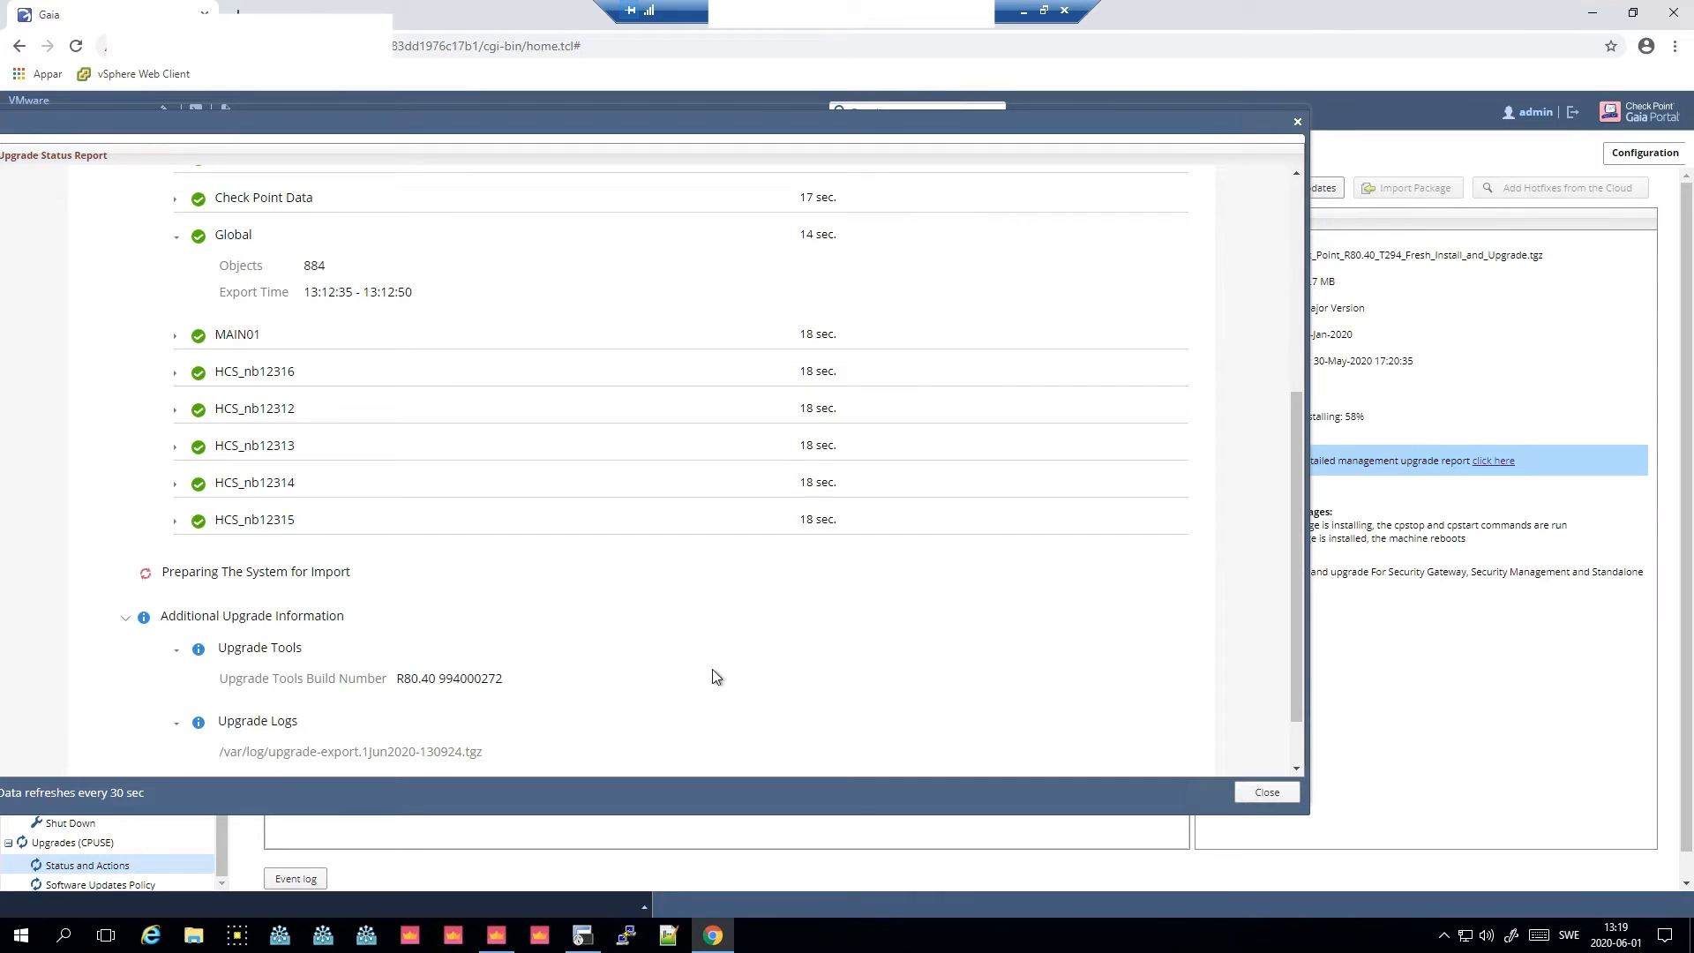
pyautogui.scroll(-1, 697, 679)
# - In the second terminal session, quit top and run mdsstat to check the domain server processes
pyautogui.click(589, 946)
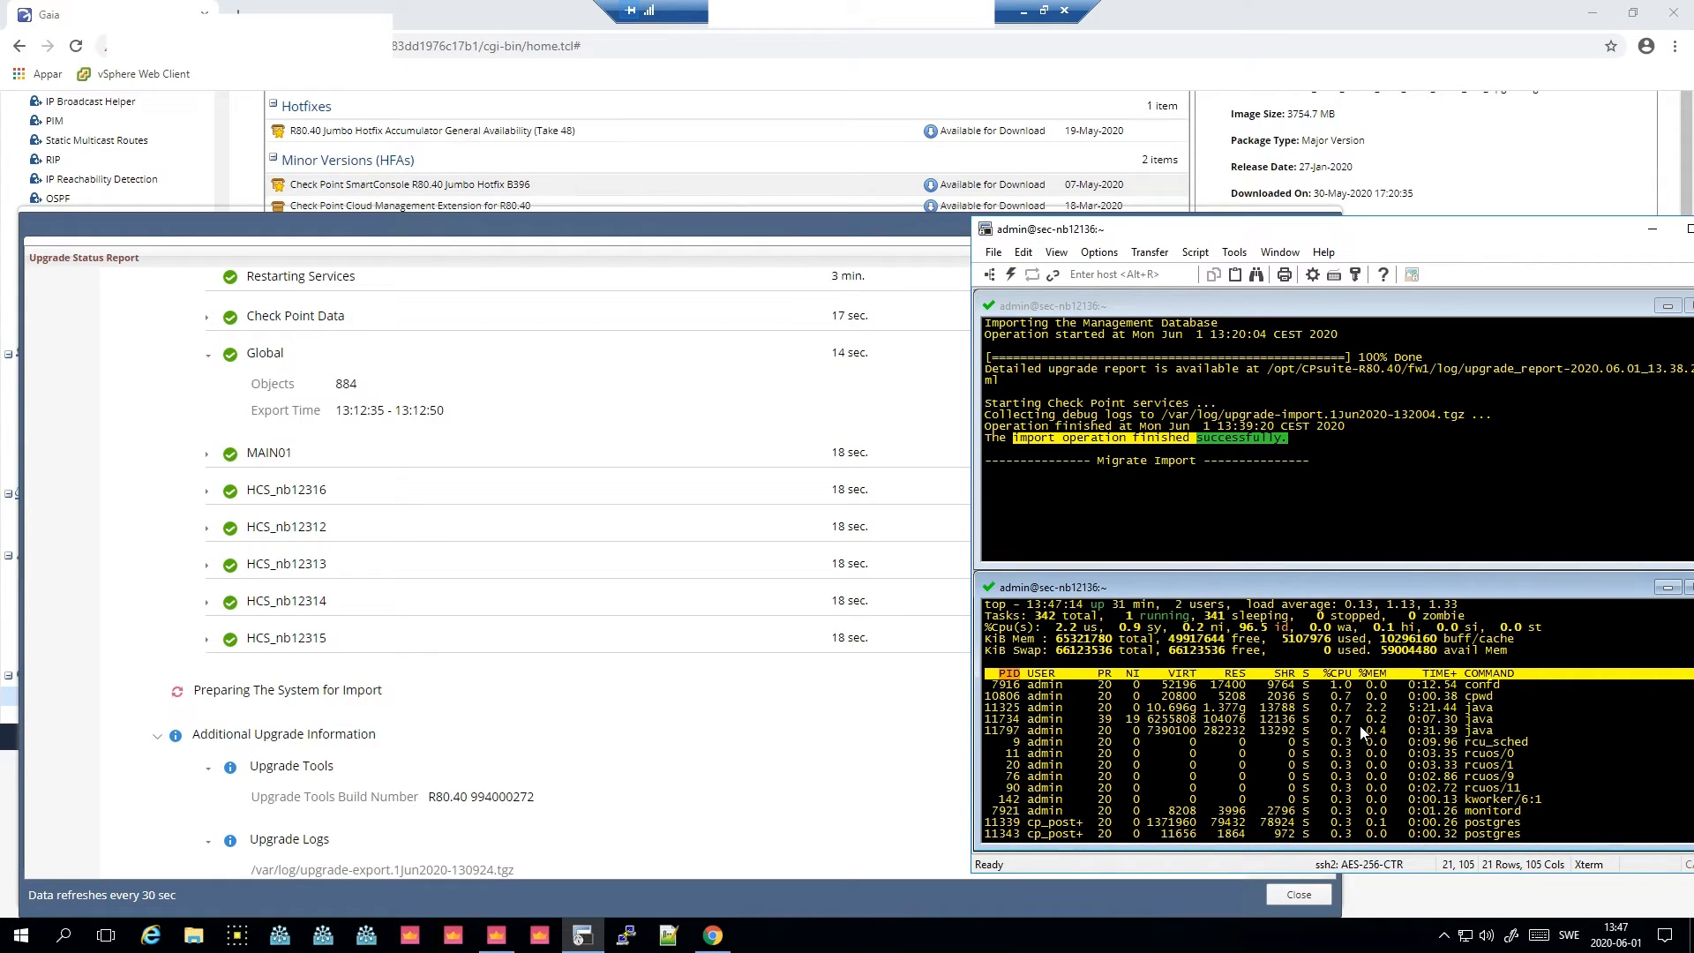
pyautogui.write('q')
pyautogui.write('md')
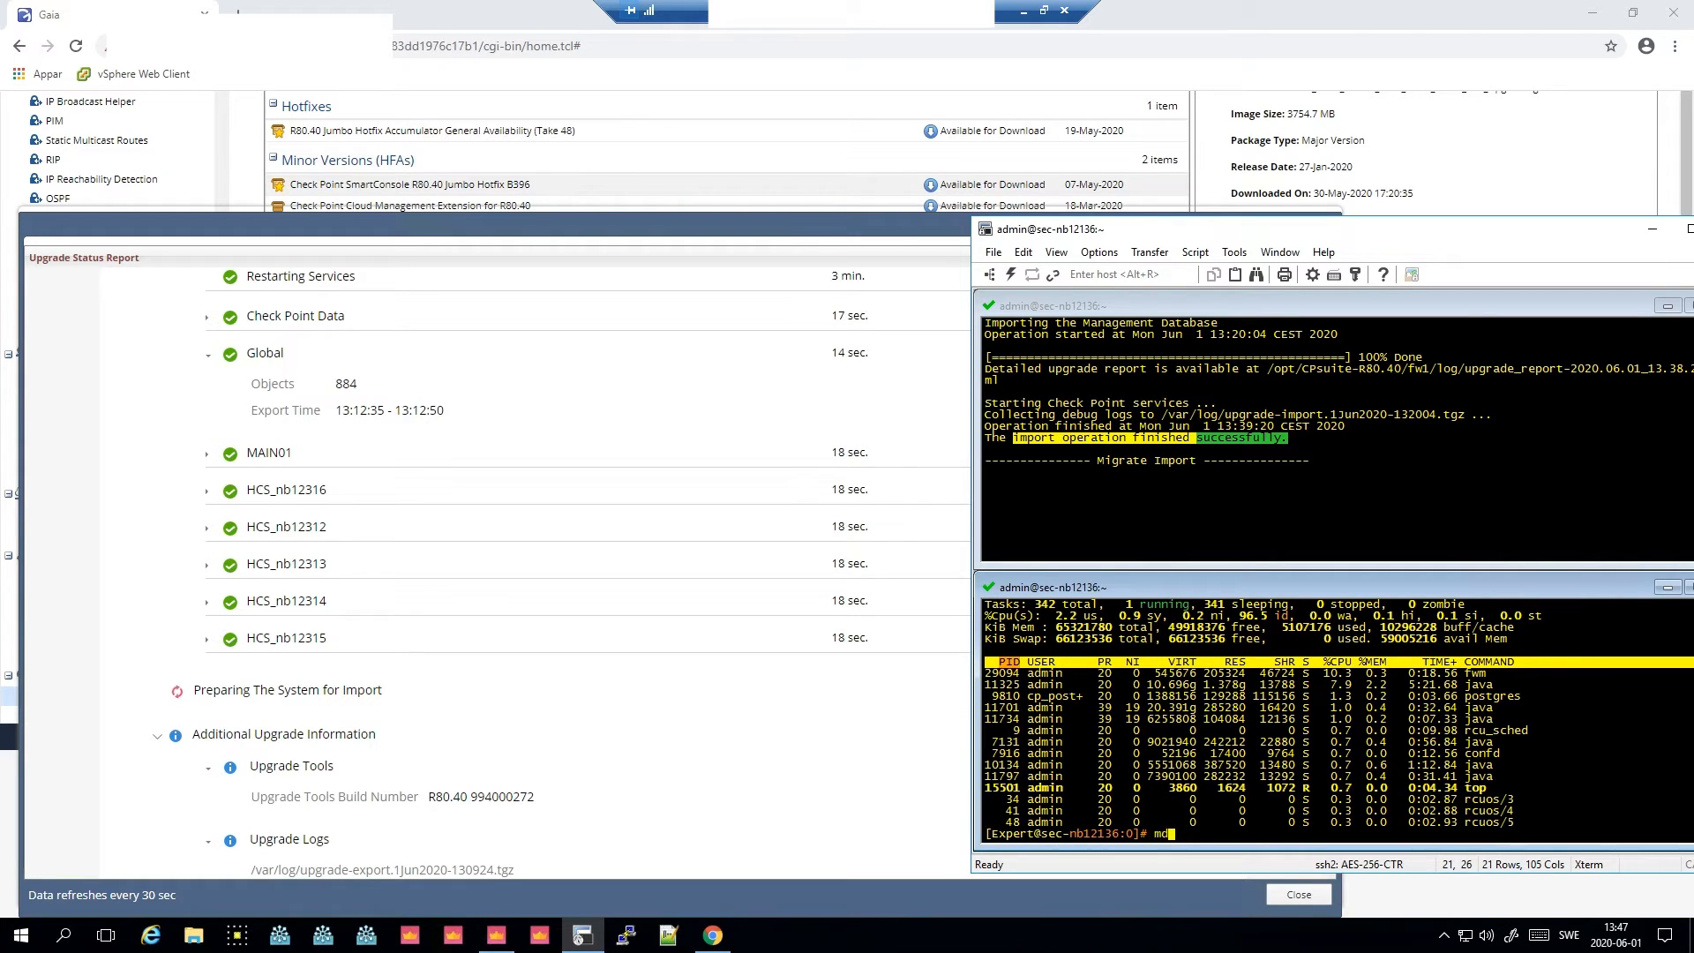
pyautogui.write('sstat')
pyautogui.press('Return')
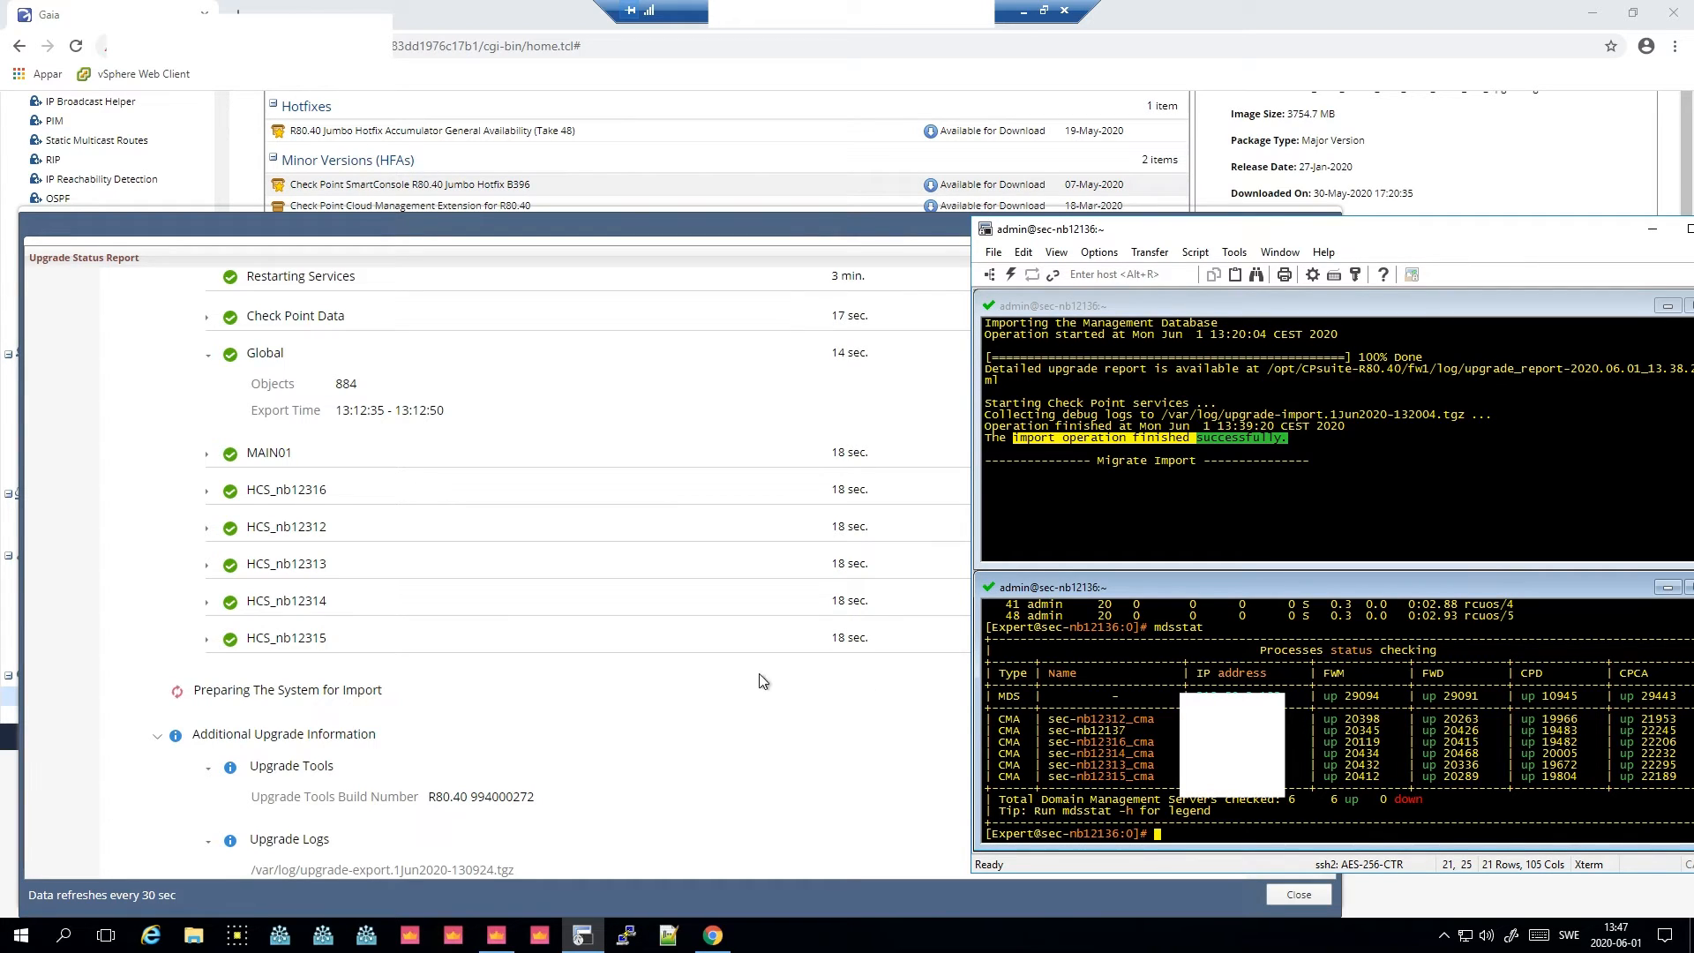
# - Close the upgrade report, reopen the detailed management upgrade report, review the final result and close it
pyautogui.click(443, 701)
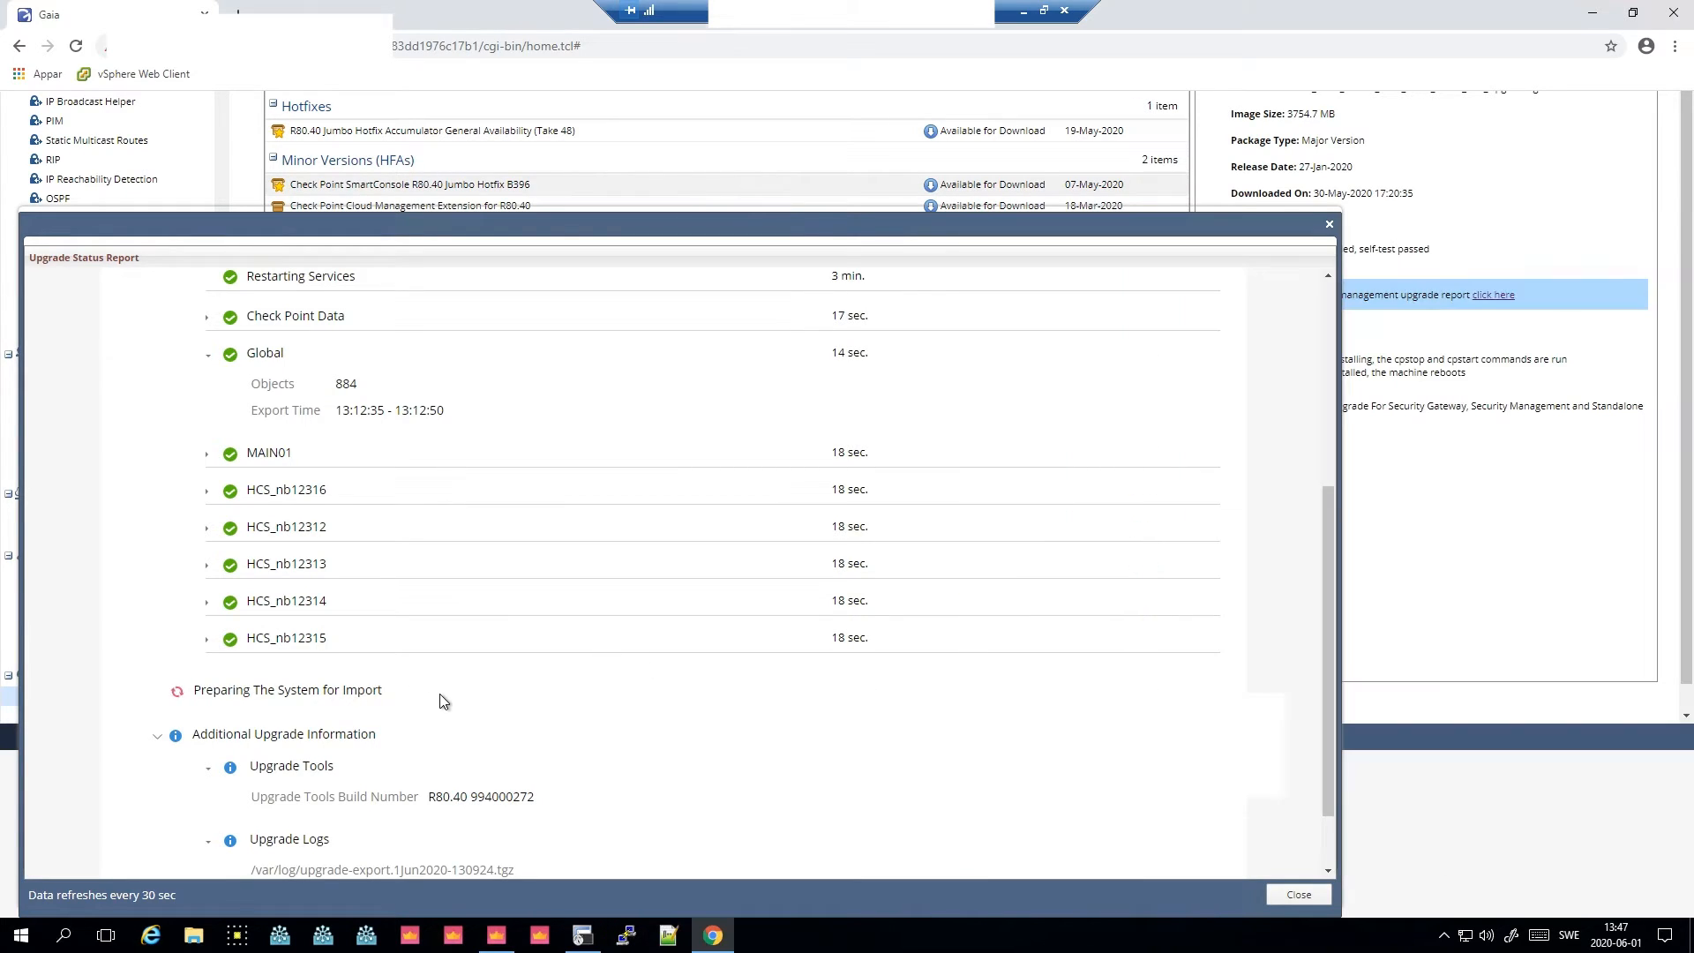
pyautogui.click(1298, 894)
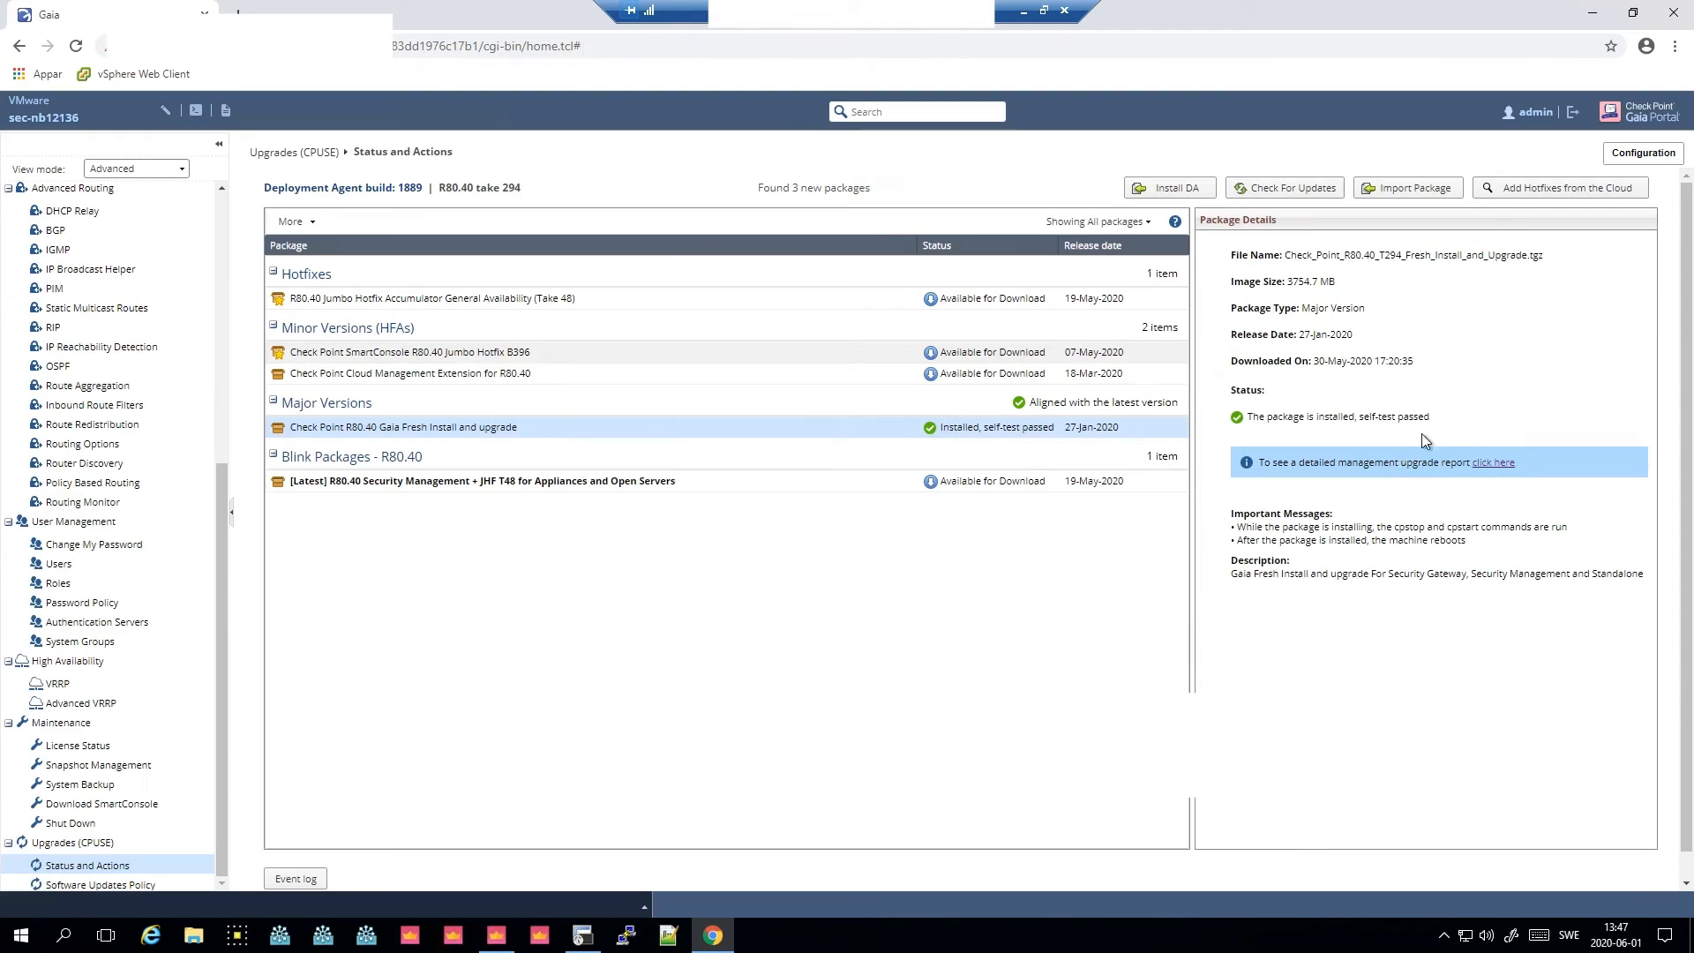
pyautogui.click(1494, 464)
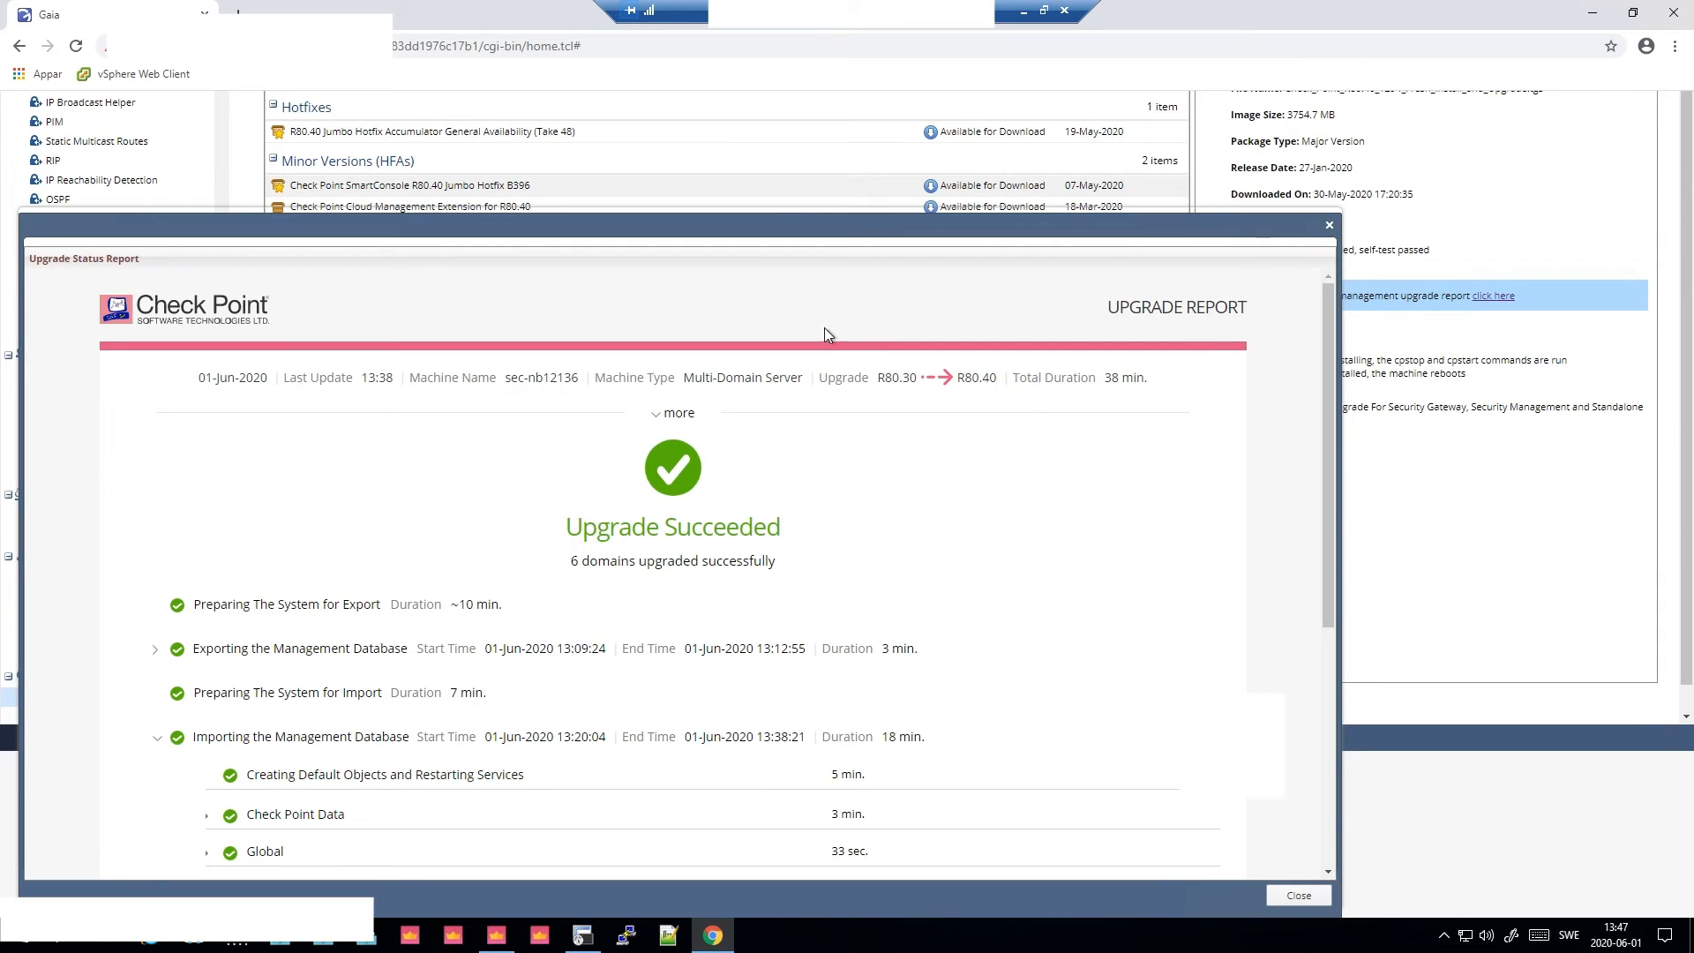
pyautogui.moveTo(760, 226); pyautogui.dragTo(851, 225)
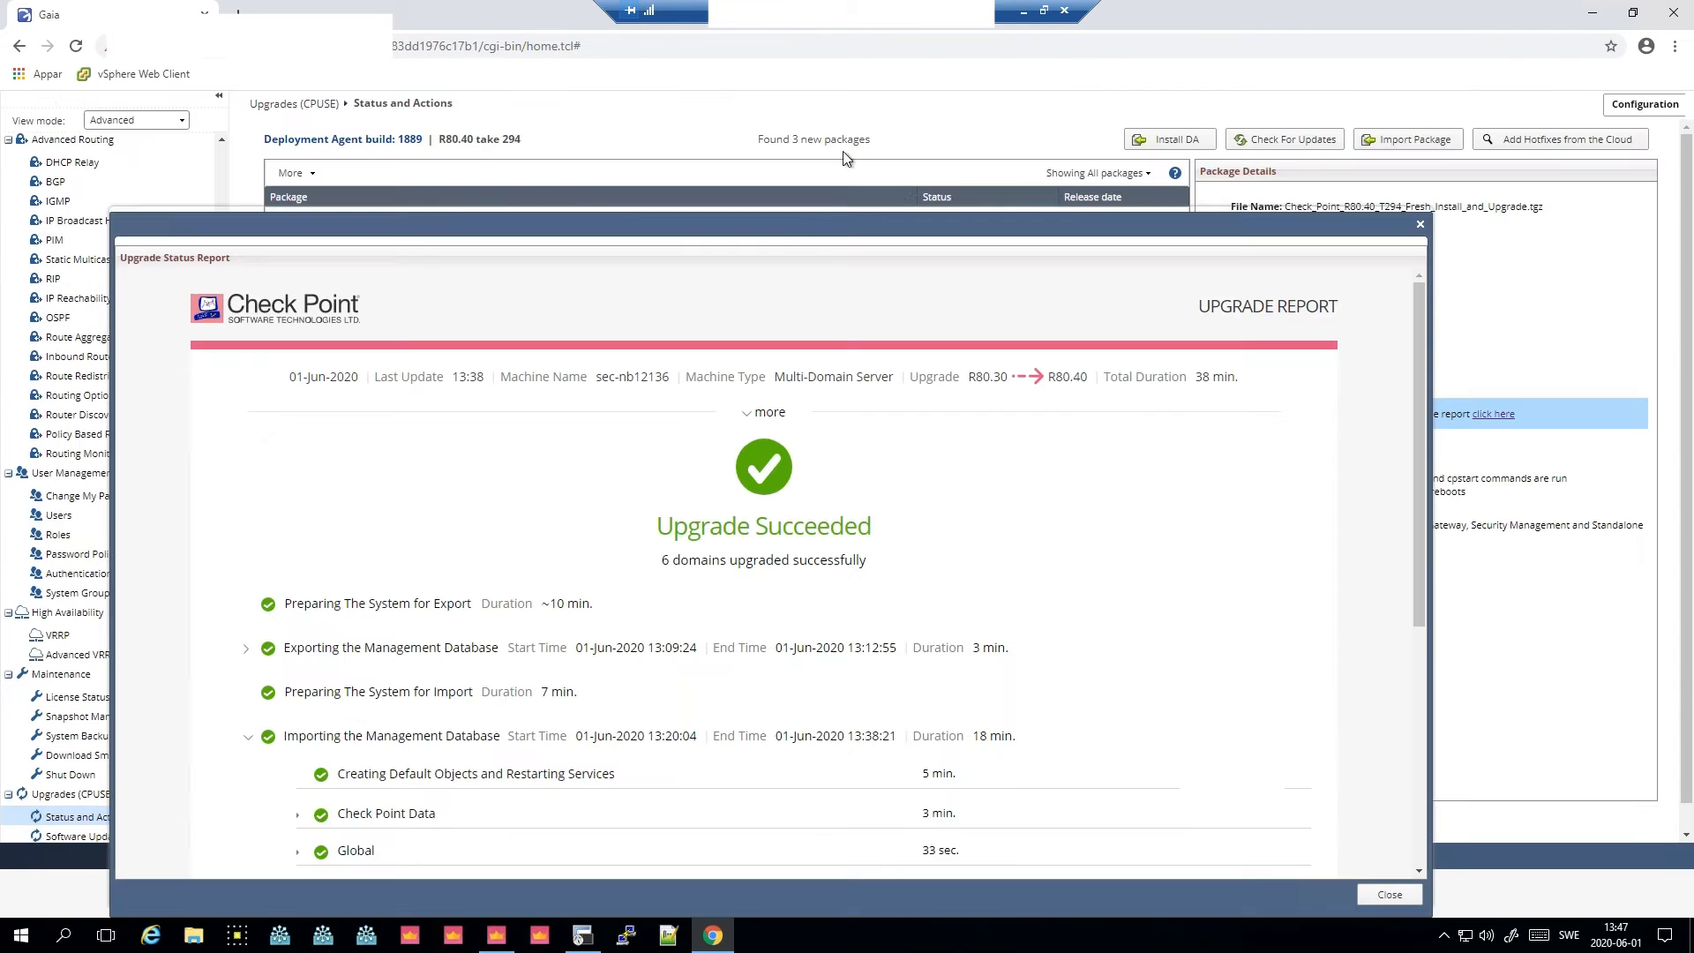
pyautogui.moveTo(1416, 515); pyautogui.dragTo(567, 264)
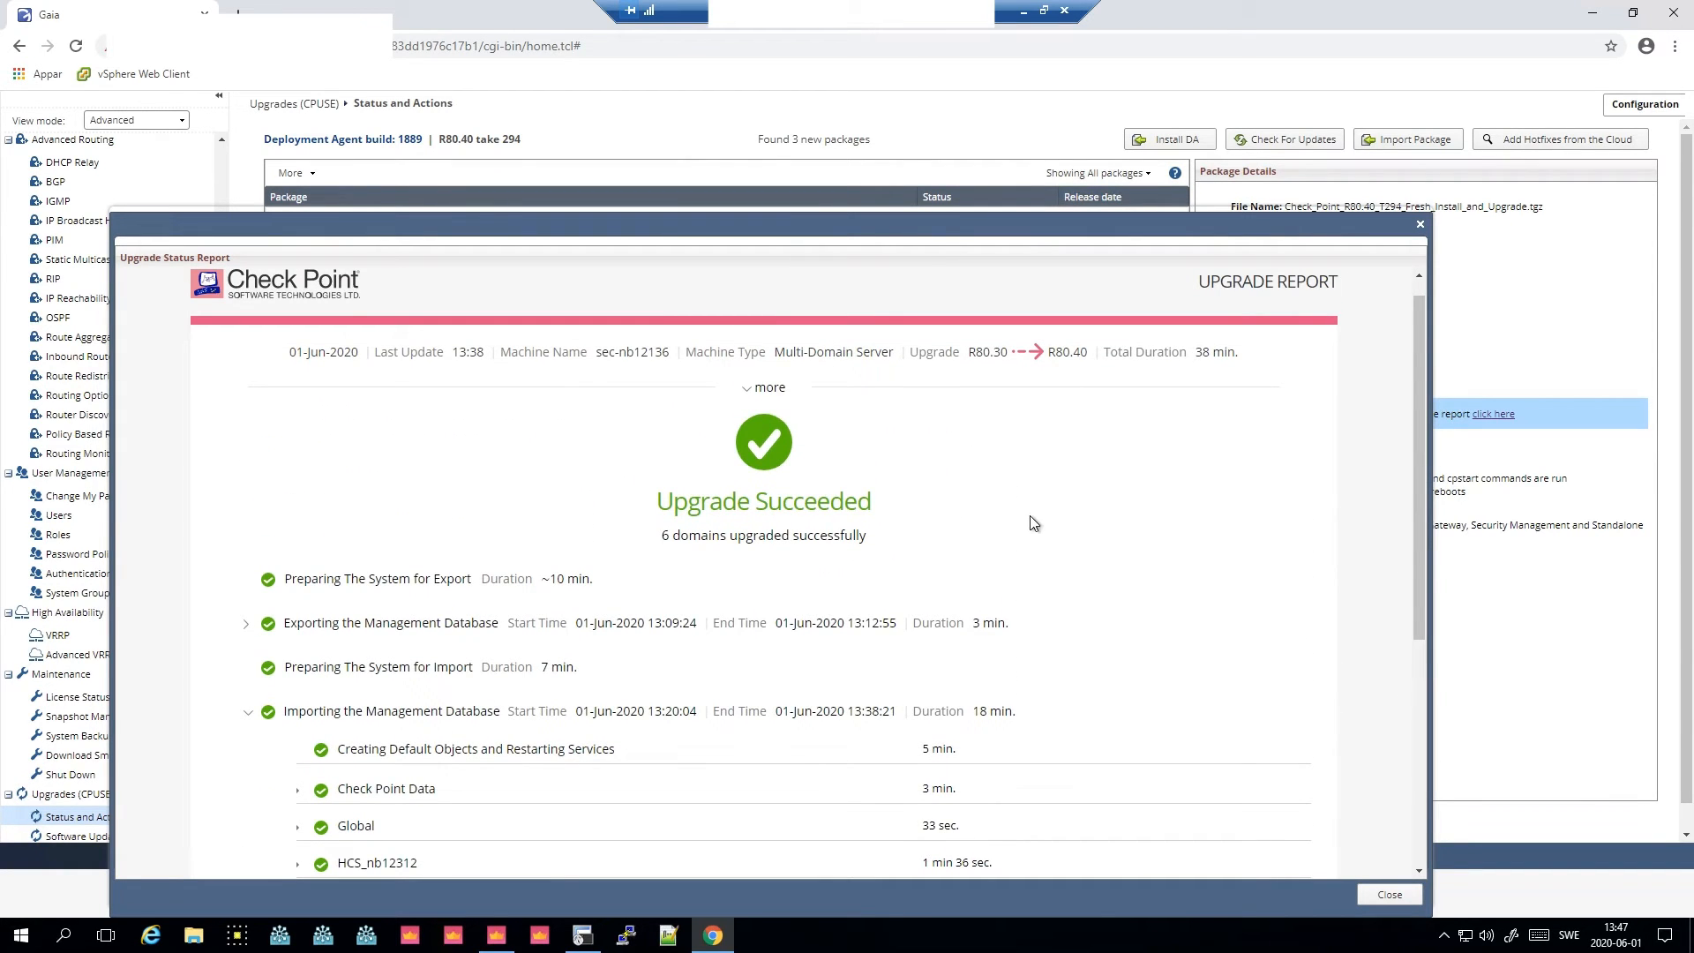
pyautogui.moveTo(1238, 353); pyautogui.dragTo(1117, 353)
pyautogui.click(1195, 497)
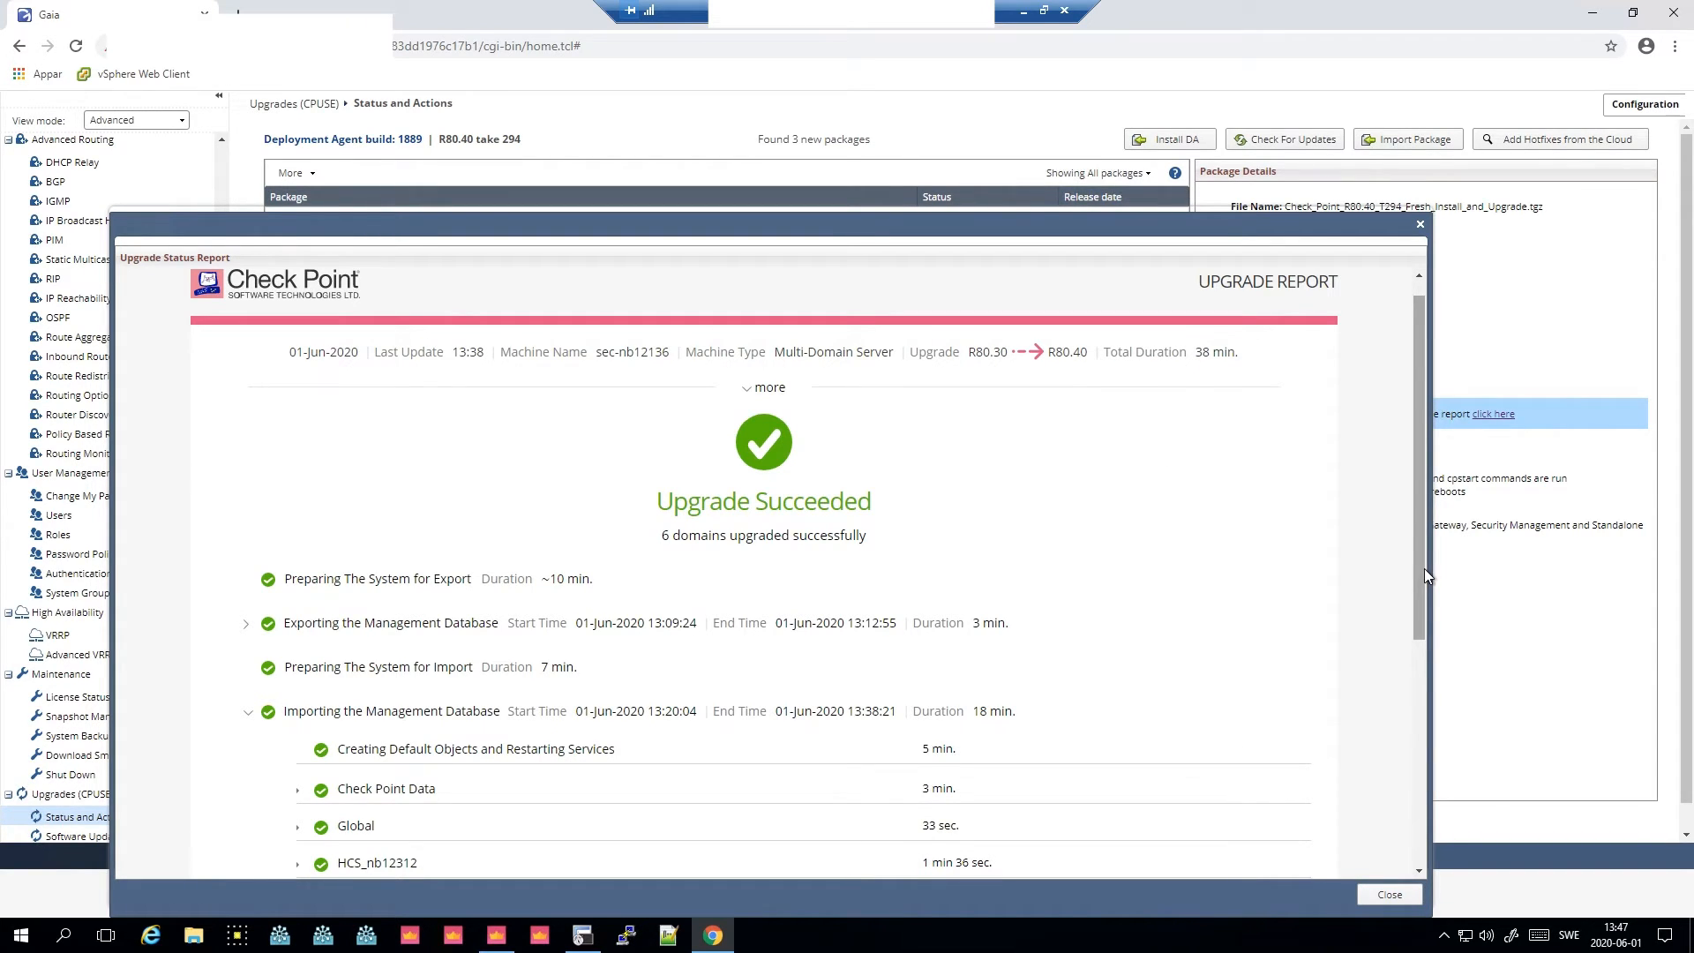
pyautogui.moveTo(1423, 568); pyautogui.dragTo(1417, 829)
pyautogui.click(1388, 896)
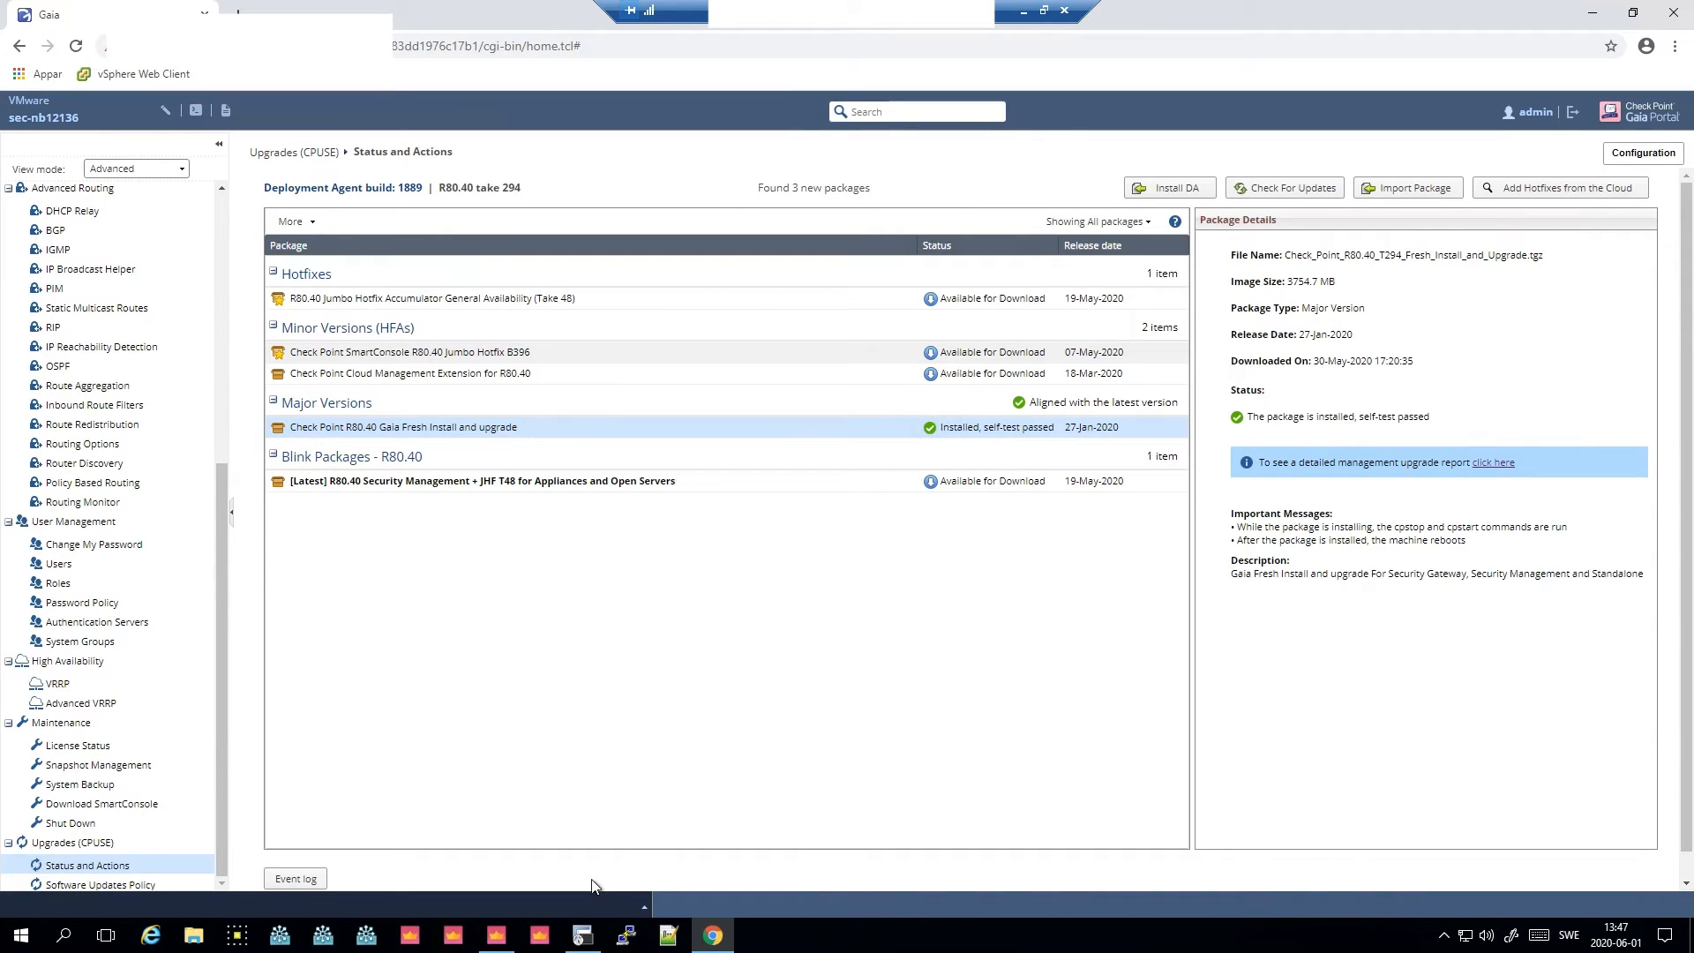
# - Launch SmartConsole R80.40 and log in with the administrator username and saved credentials
pyautogui.click(544, 933)
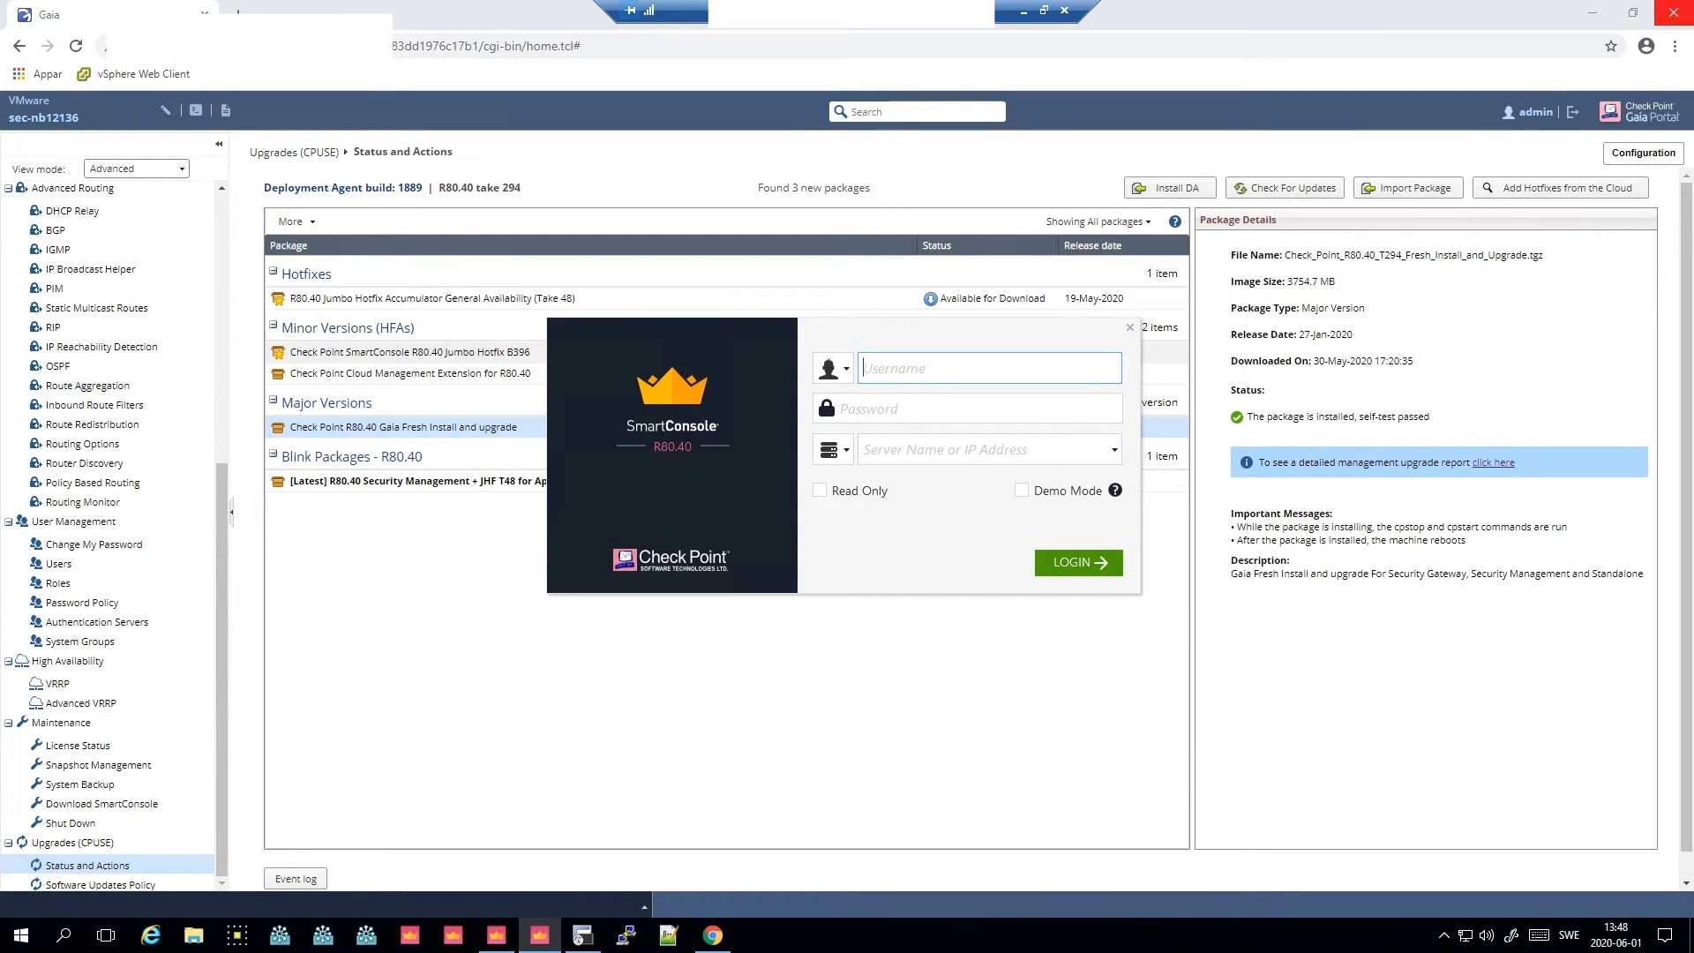
pyautogui.press('Tab')
pyautogui.press('Tab')
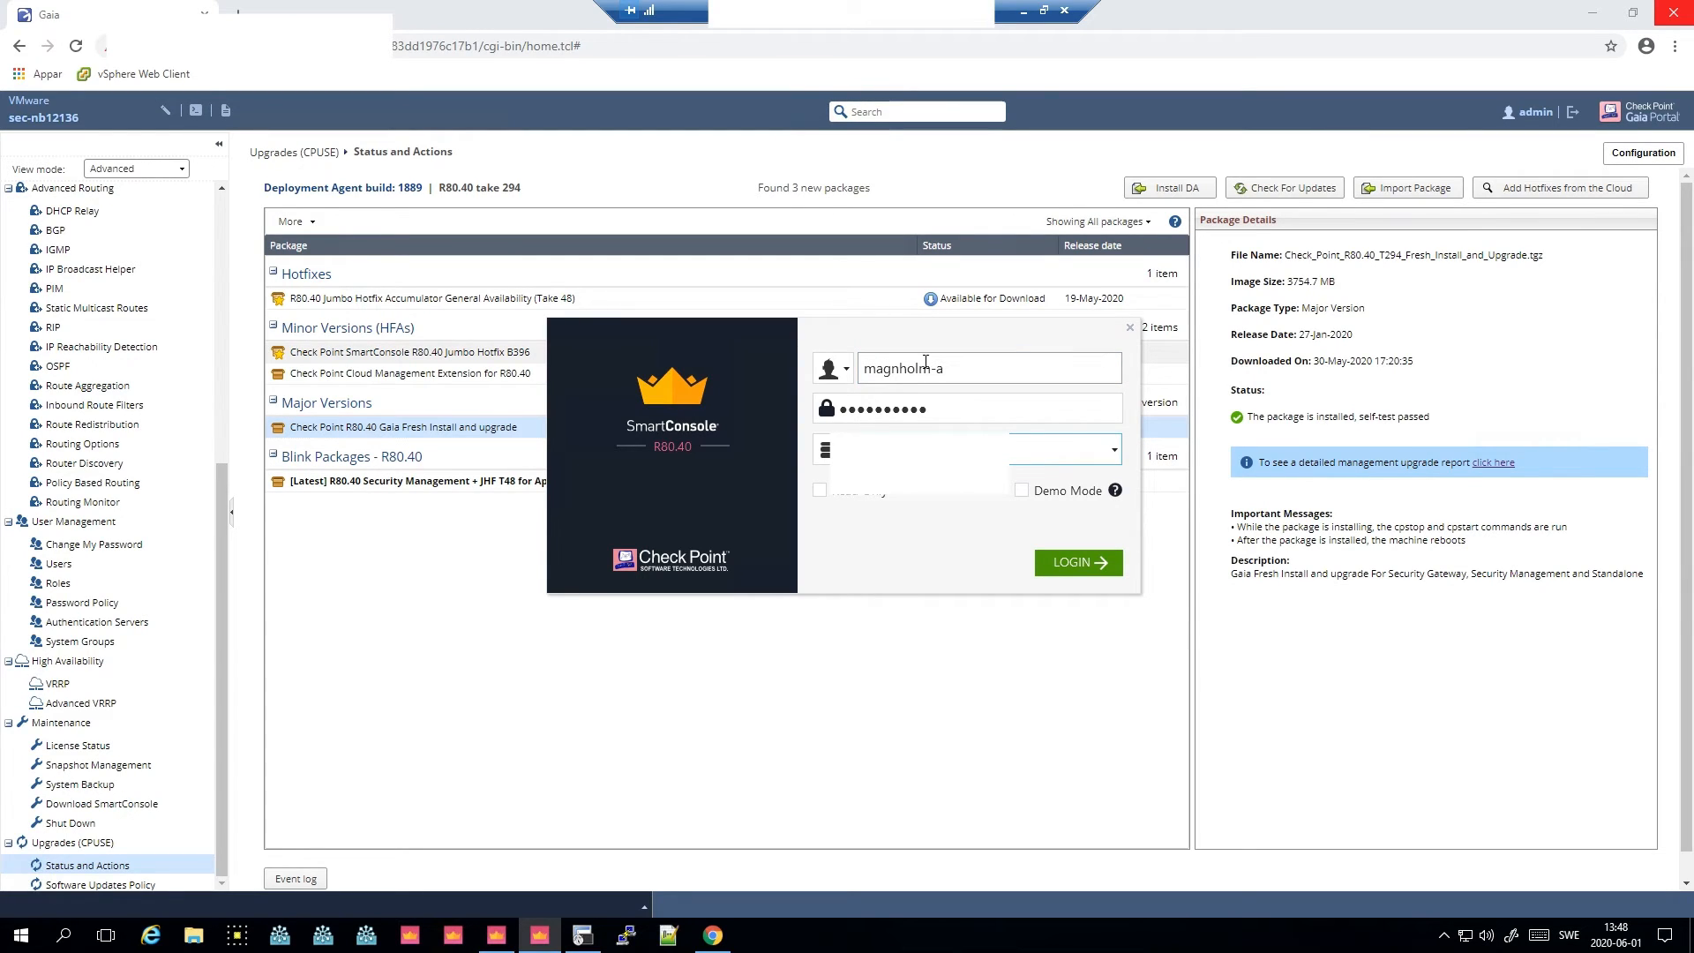
pyautogui.press('Return')
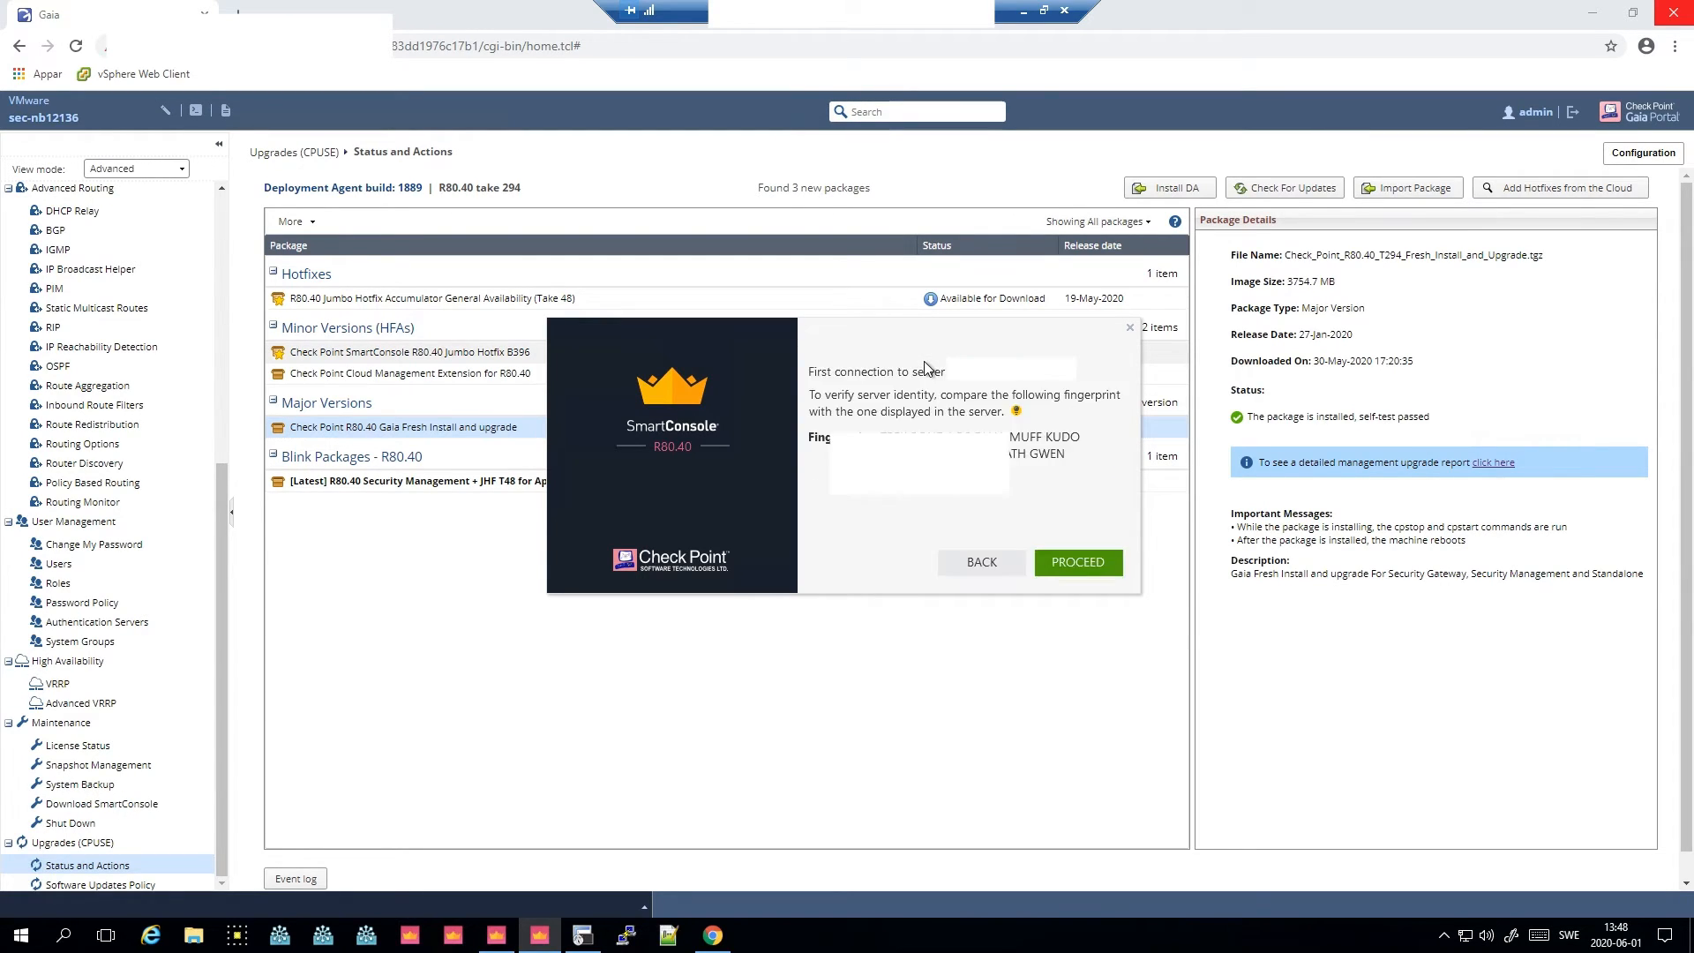
# - Accept the server fingerprint, proceed with the selected domain and acknowledge the authorized-use warning
pyautogui.click(1092, 558)
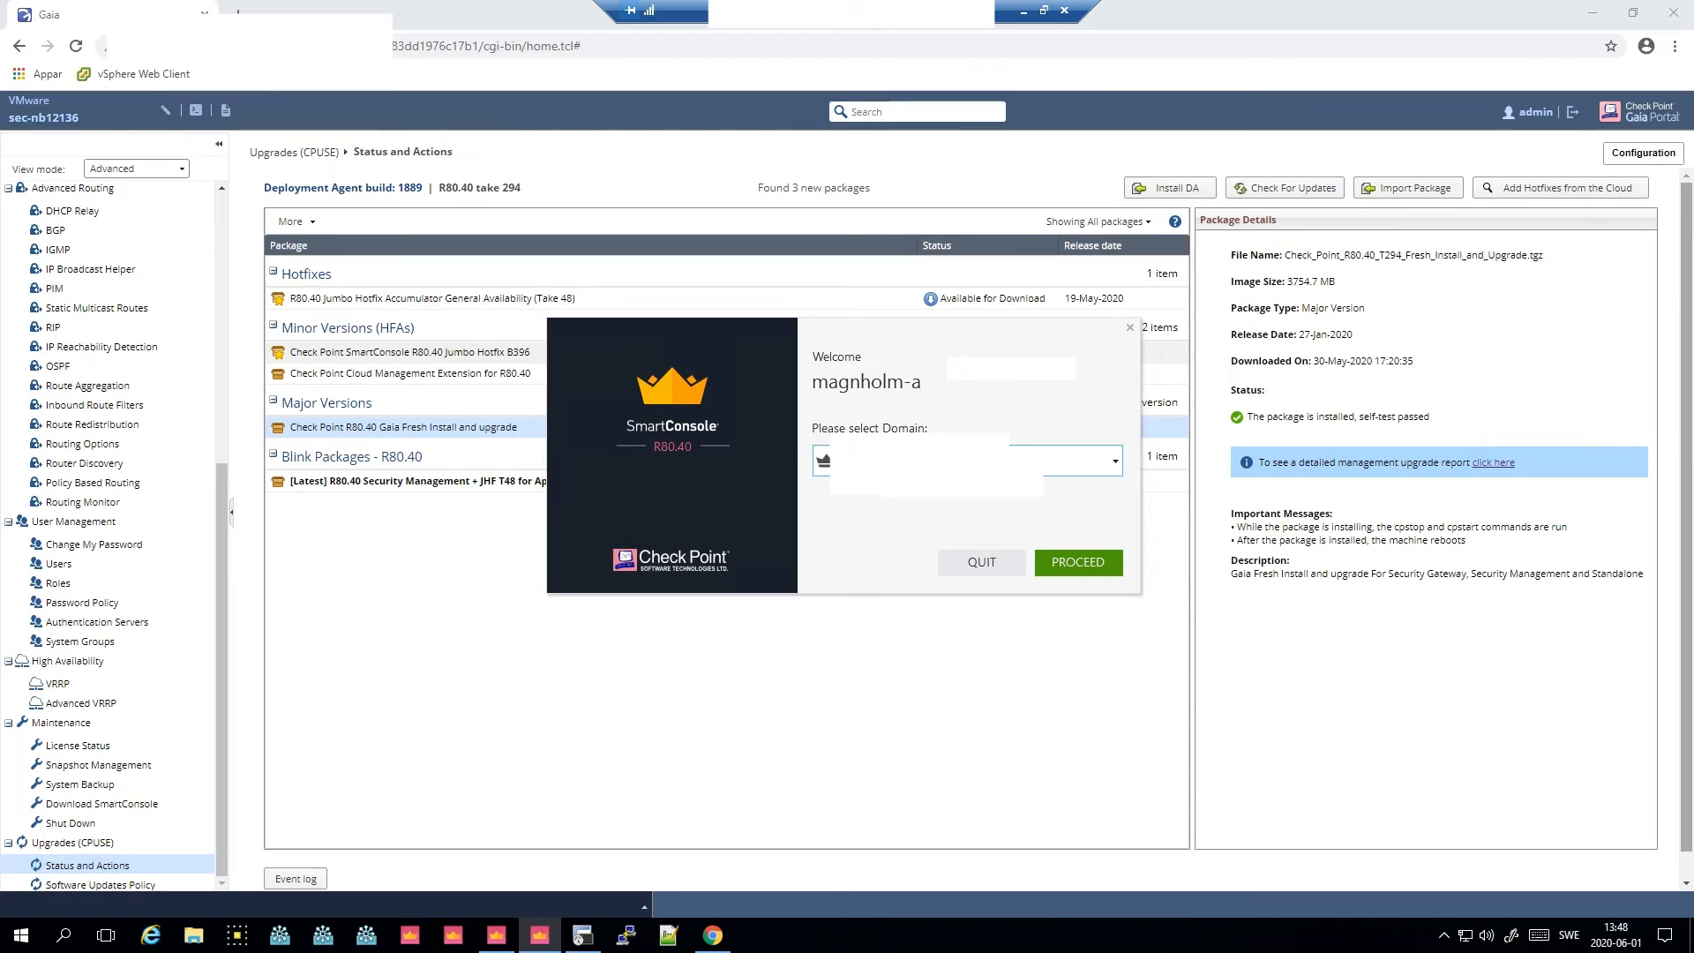
pyautogui.click(1097, 563)
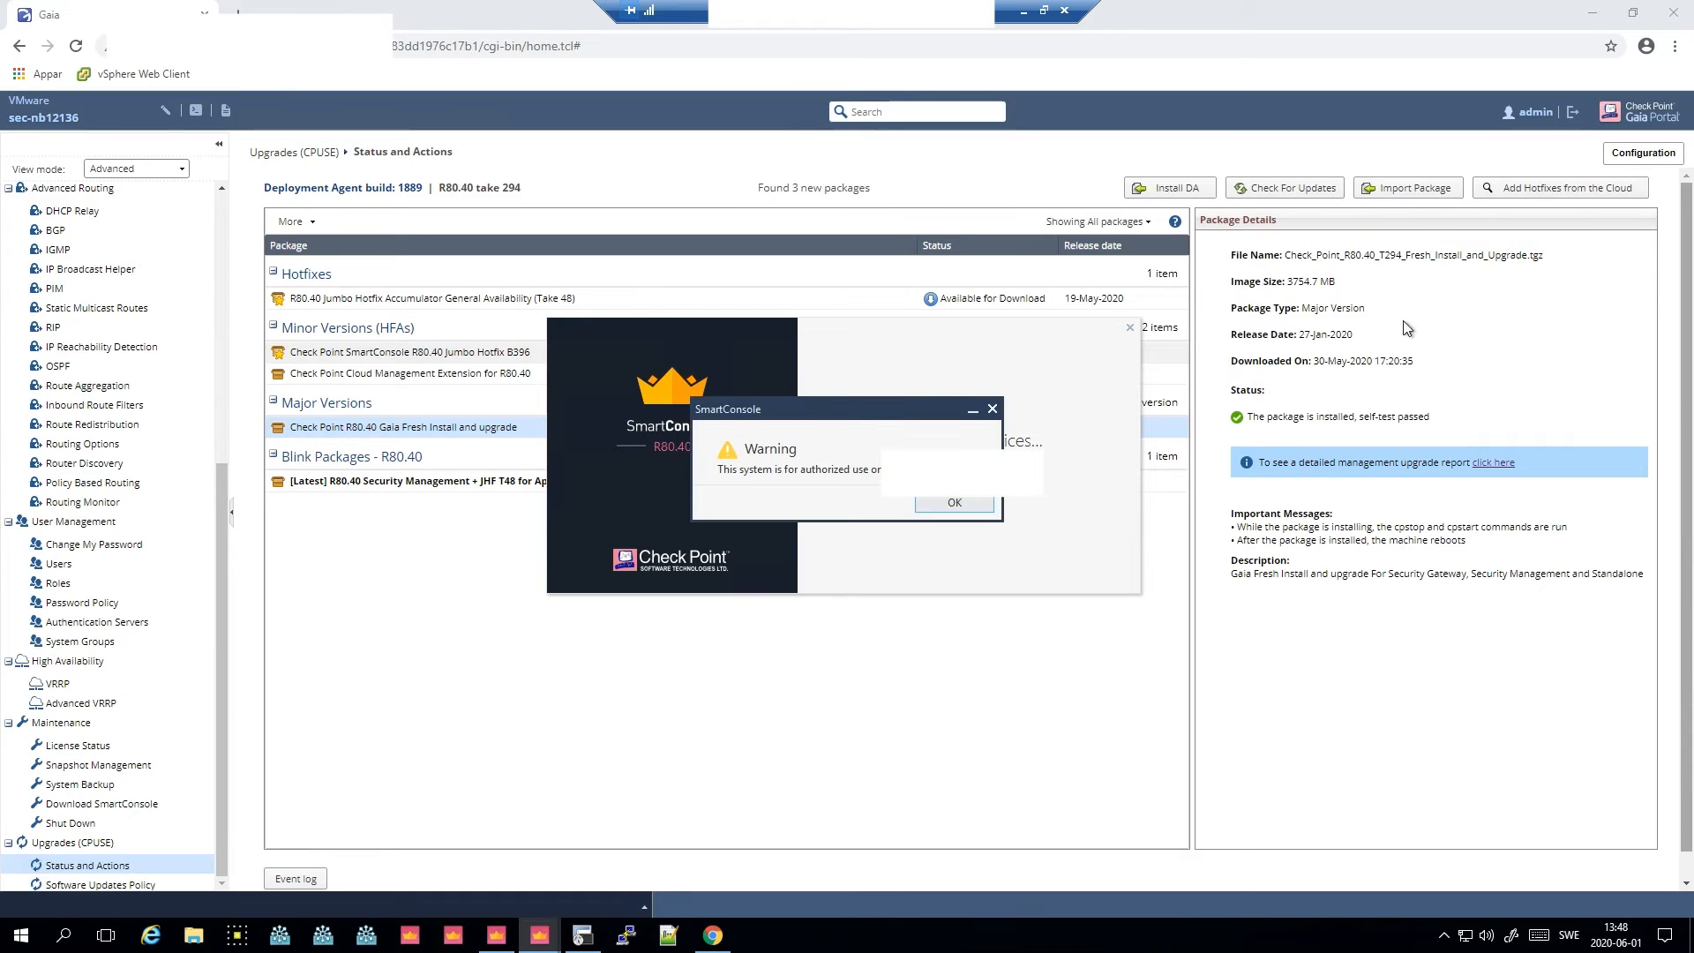
pyautogui.click(962, 504)
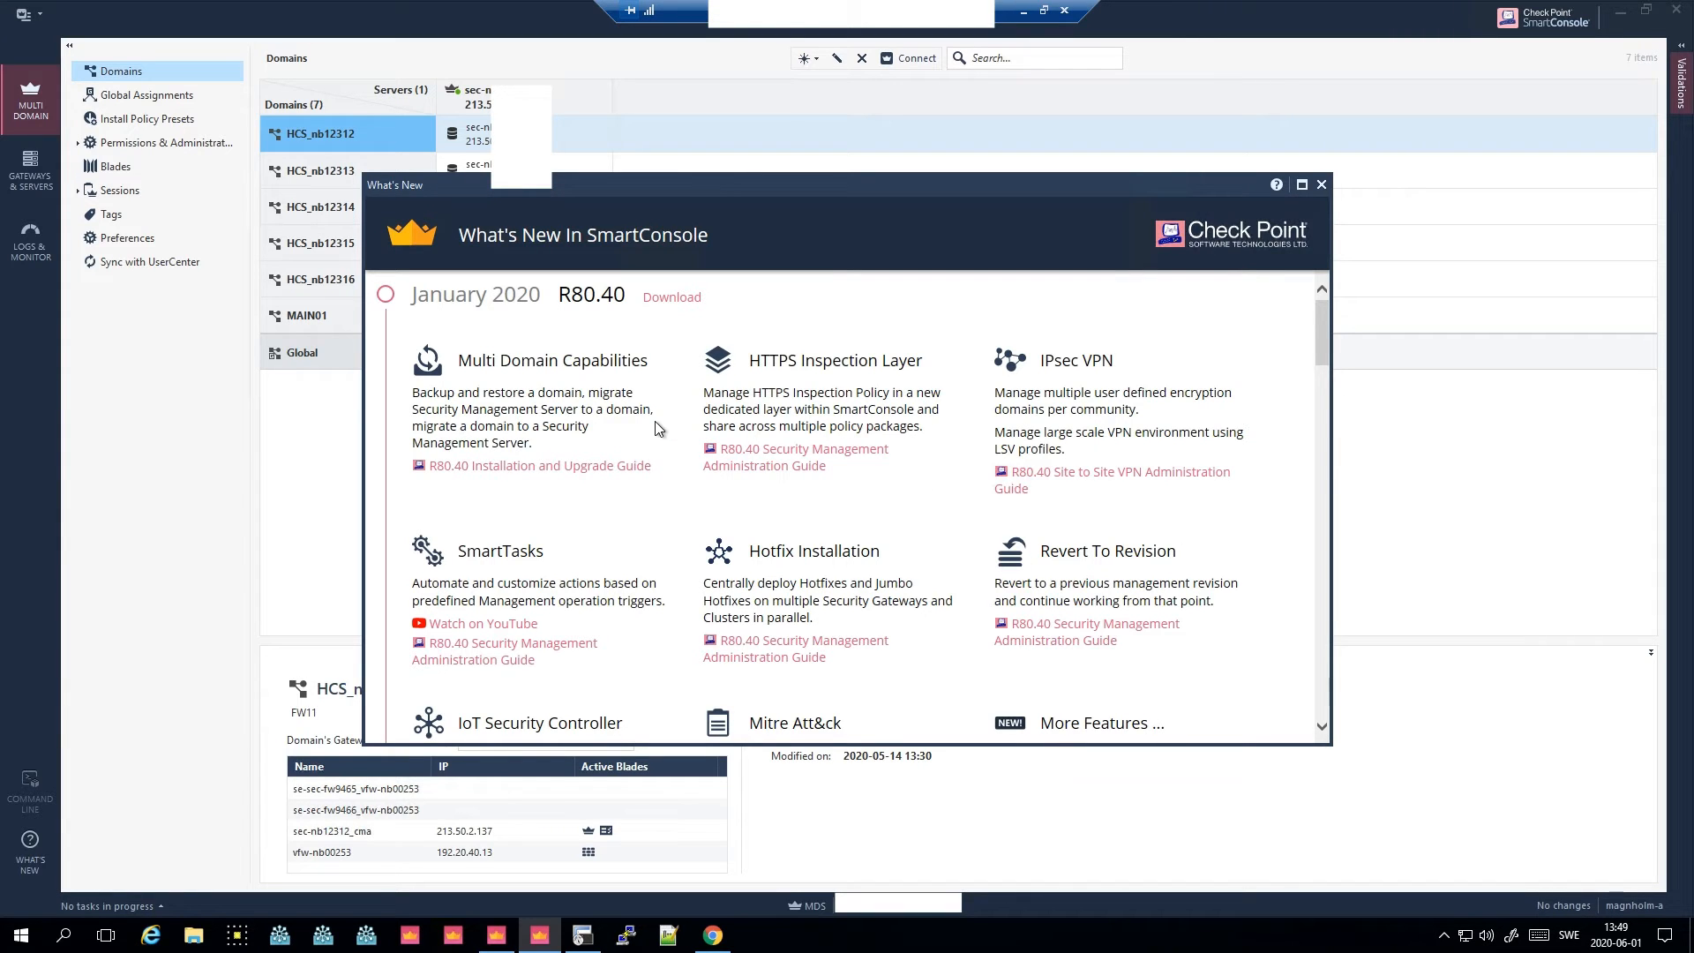
# - Scroll through the What's New in SmartConsole window
pyautogui.scroll(-2, 1288, 565)
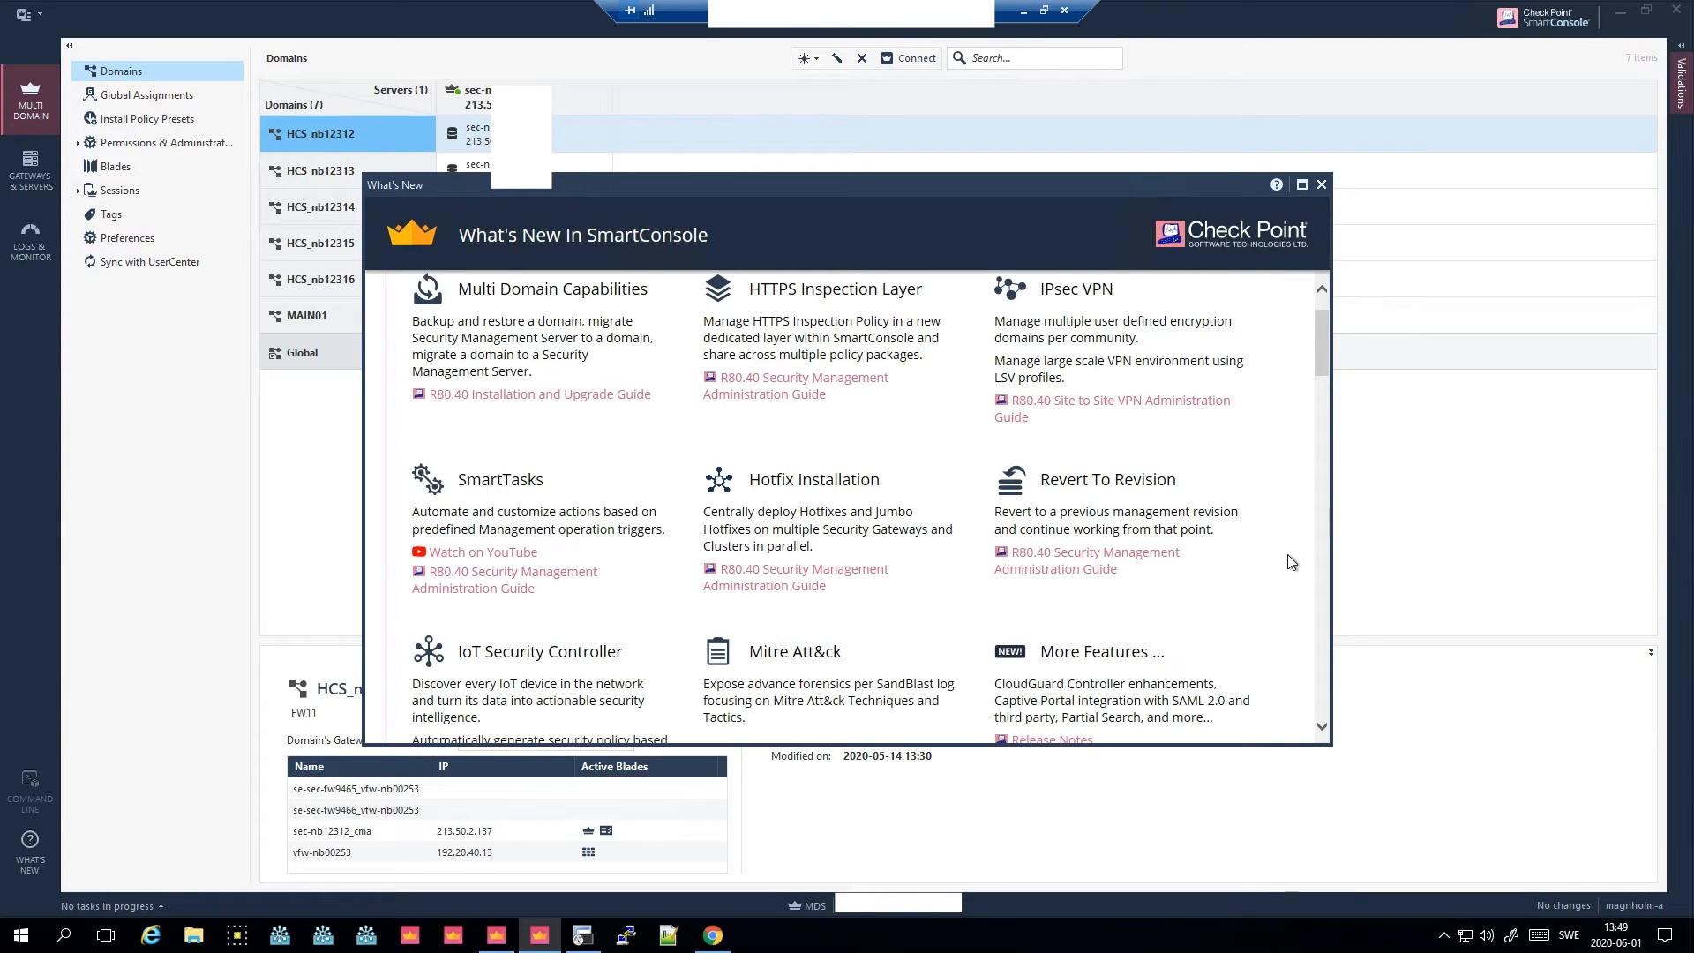
pyautogui.scroll(4, 1283, 553)
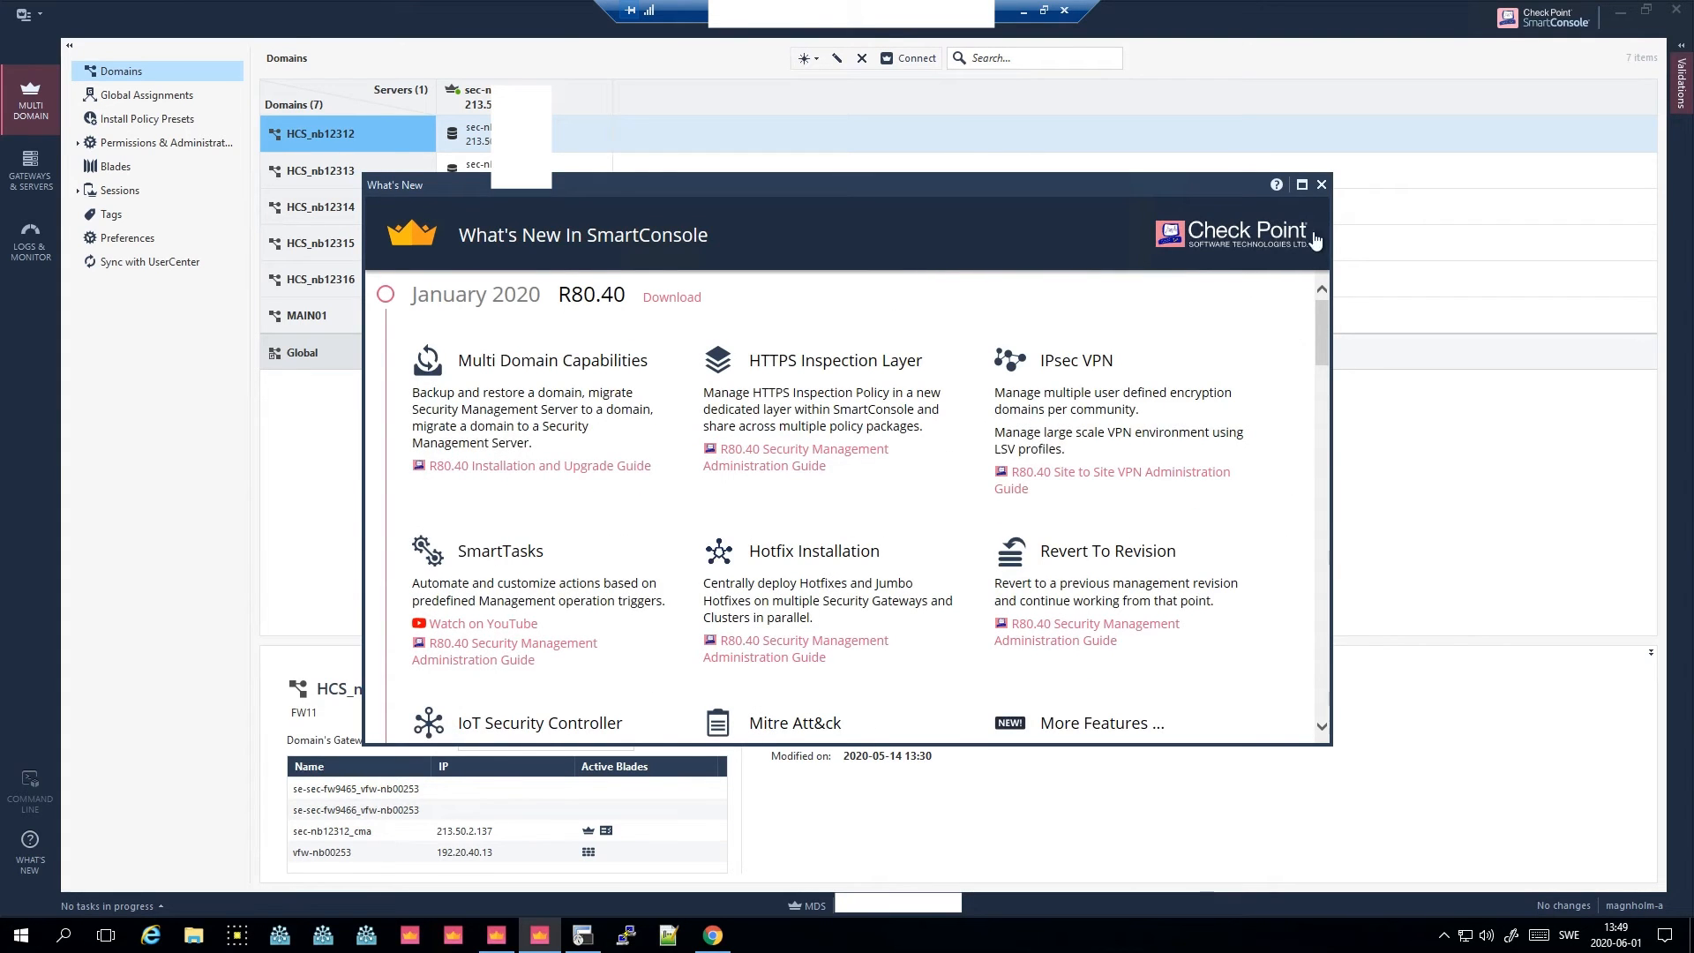
# - Close the What's New window and connect to the HCS_nb12312 domain, proceeding past its fingerprint prompt
pyautogui.click(1321, 186)
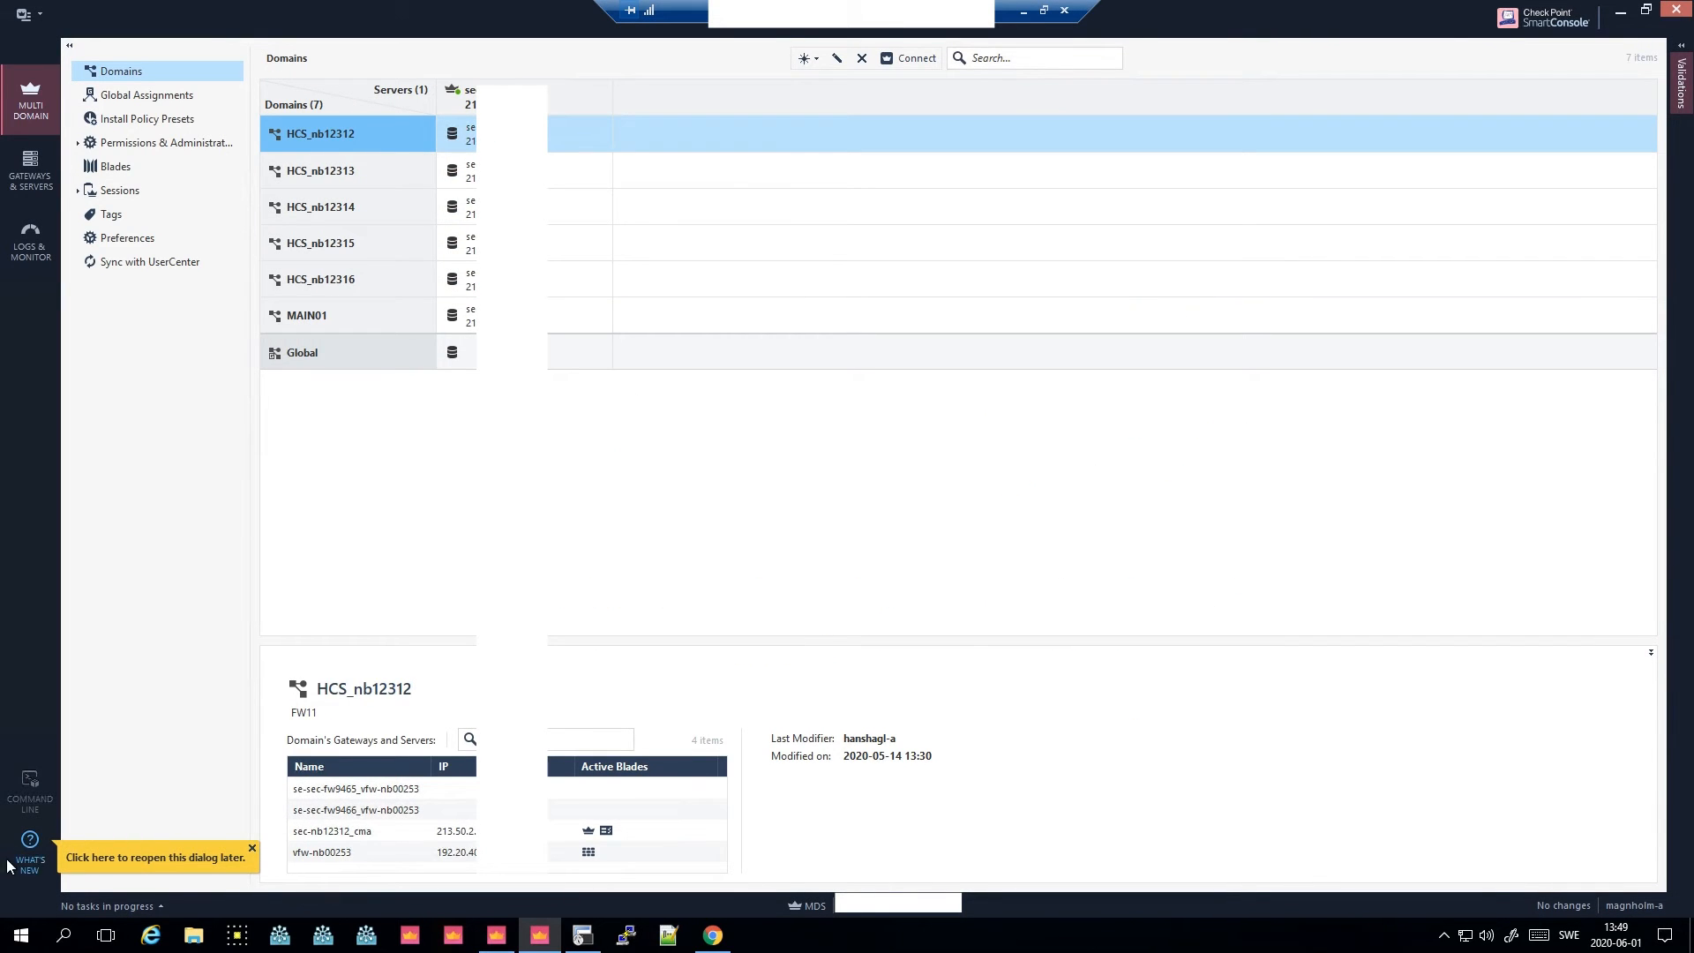
pyautogui.click(252, 846)
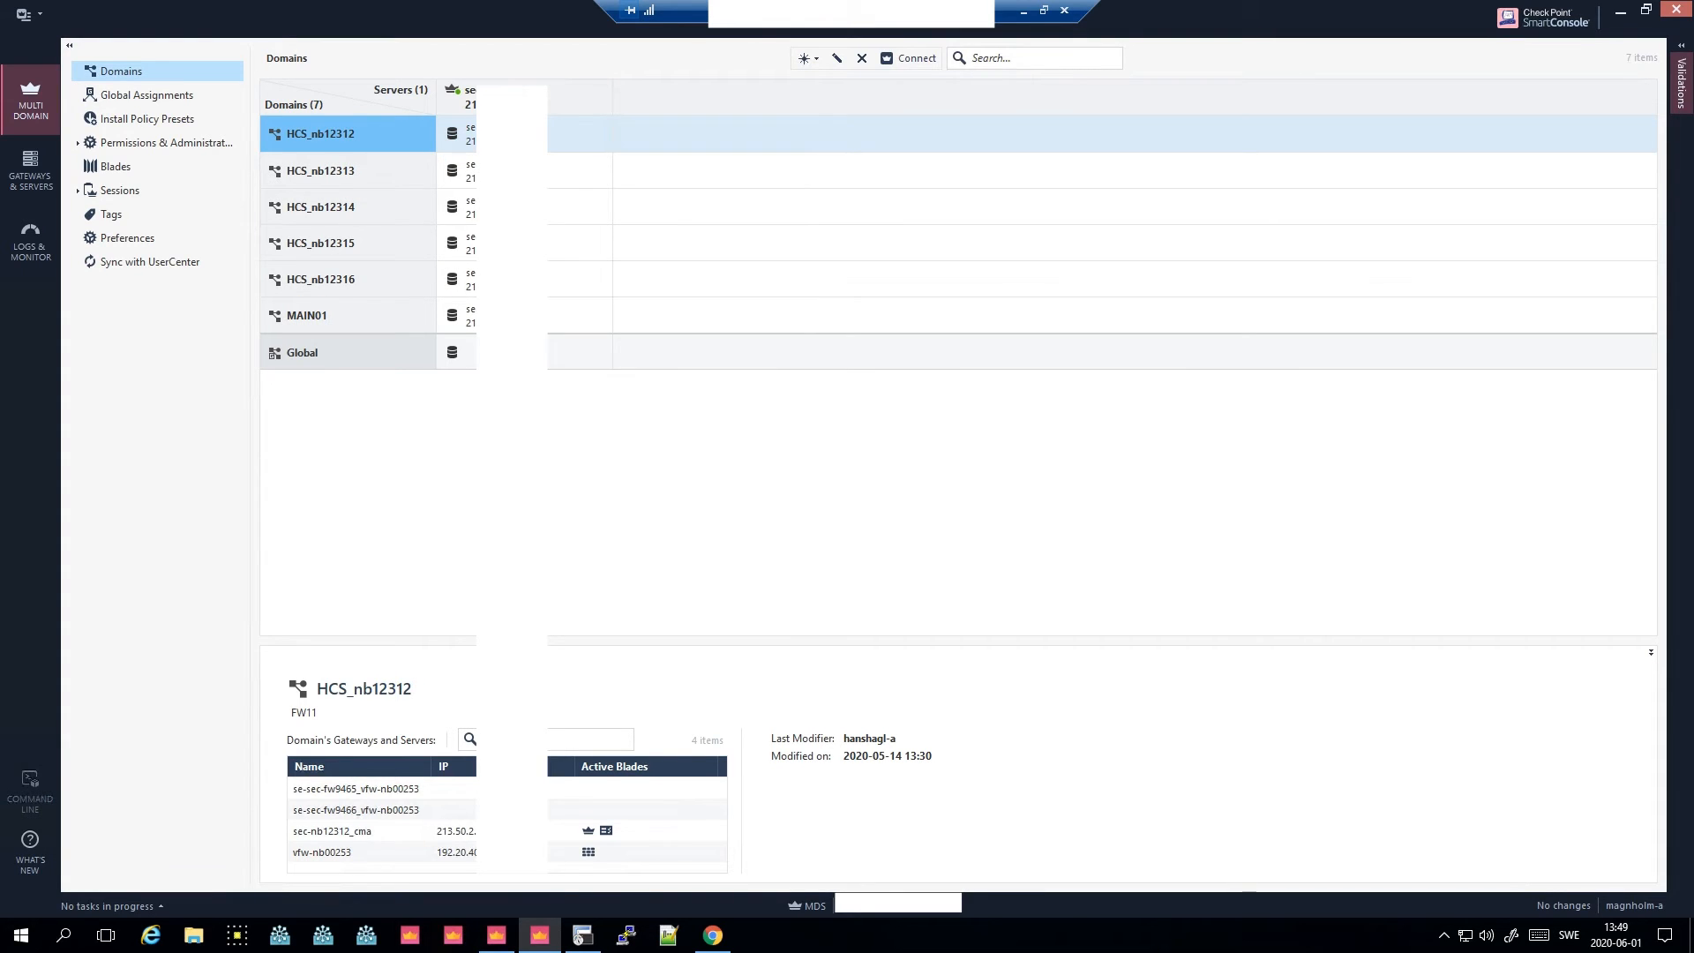
pyautogui.rightClick(373, 125)
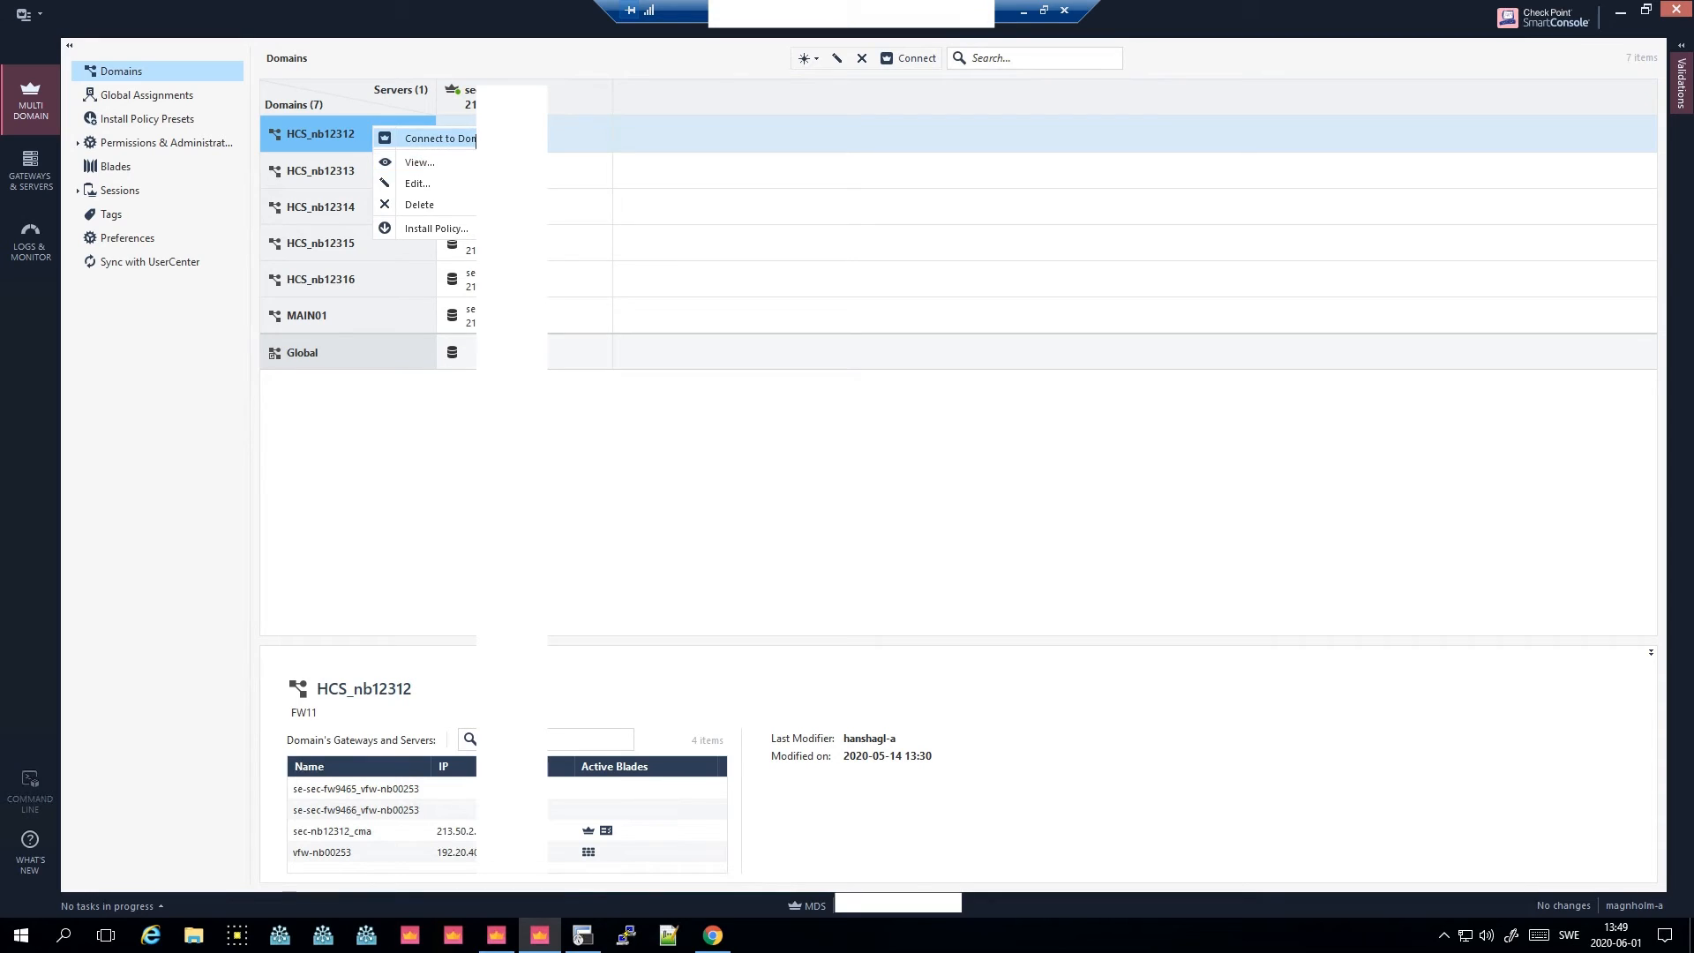
pyautogui.click(436, 139)
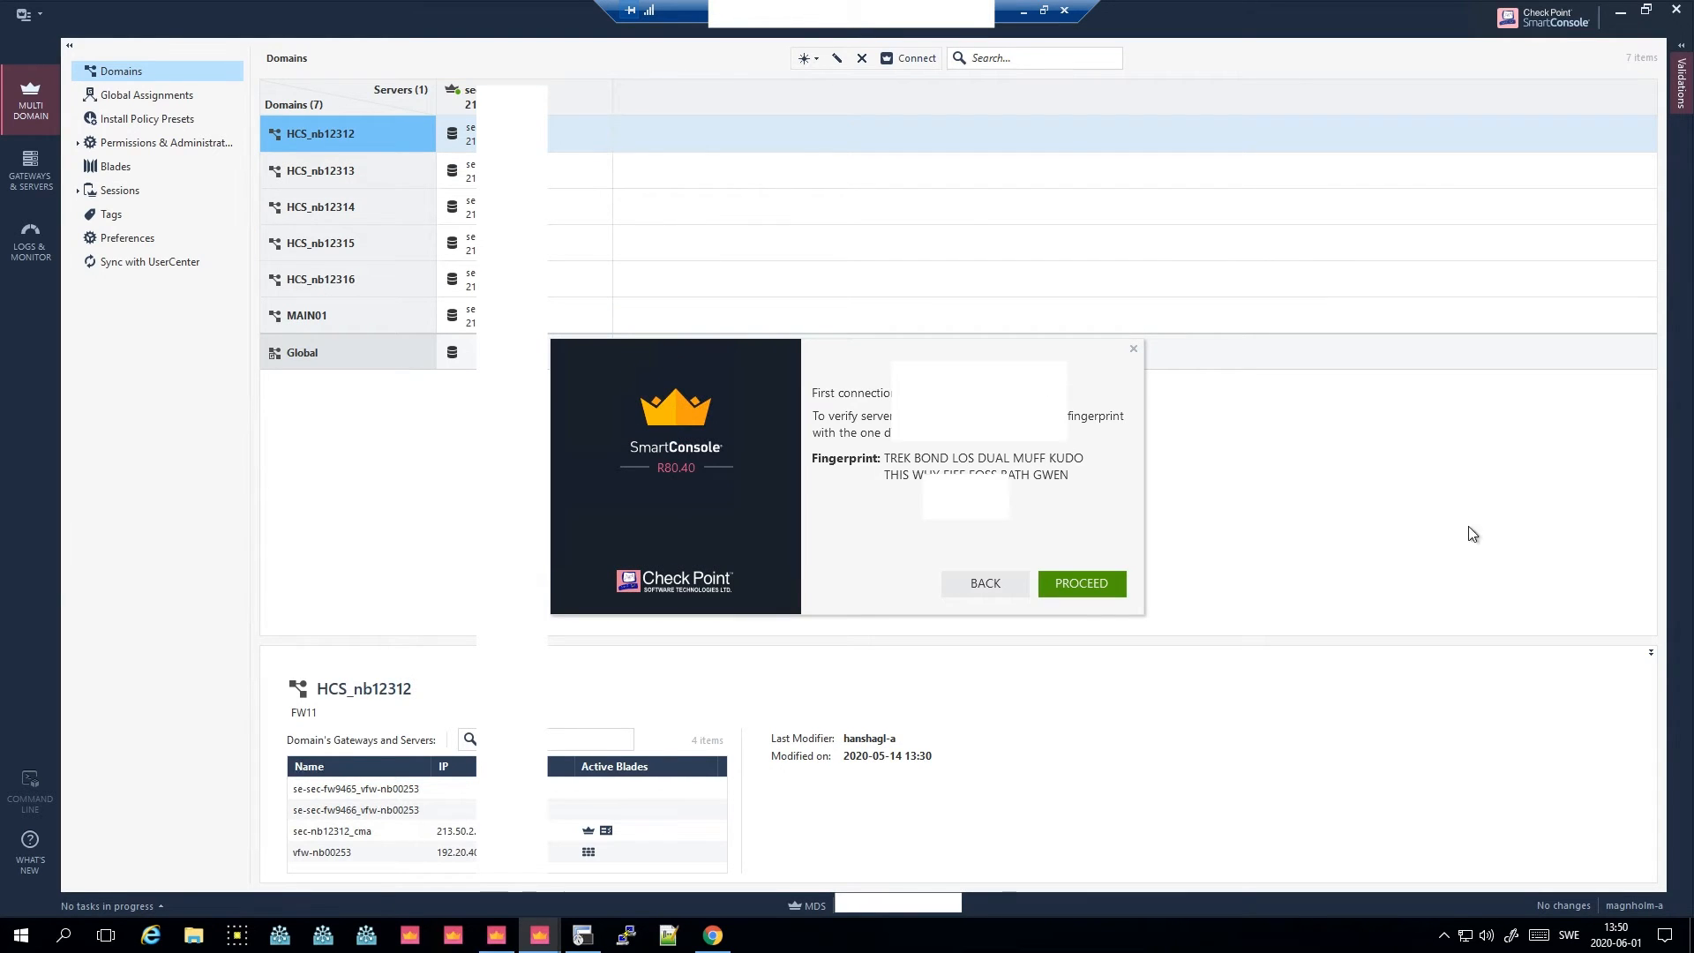
pyautogui.click(1106, 578)
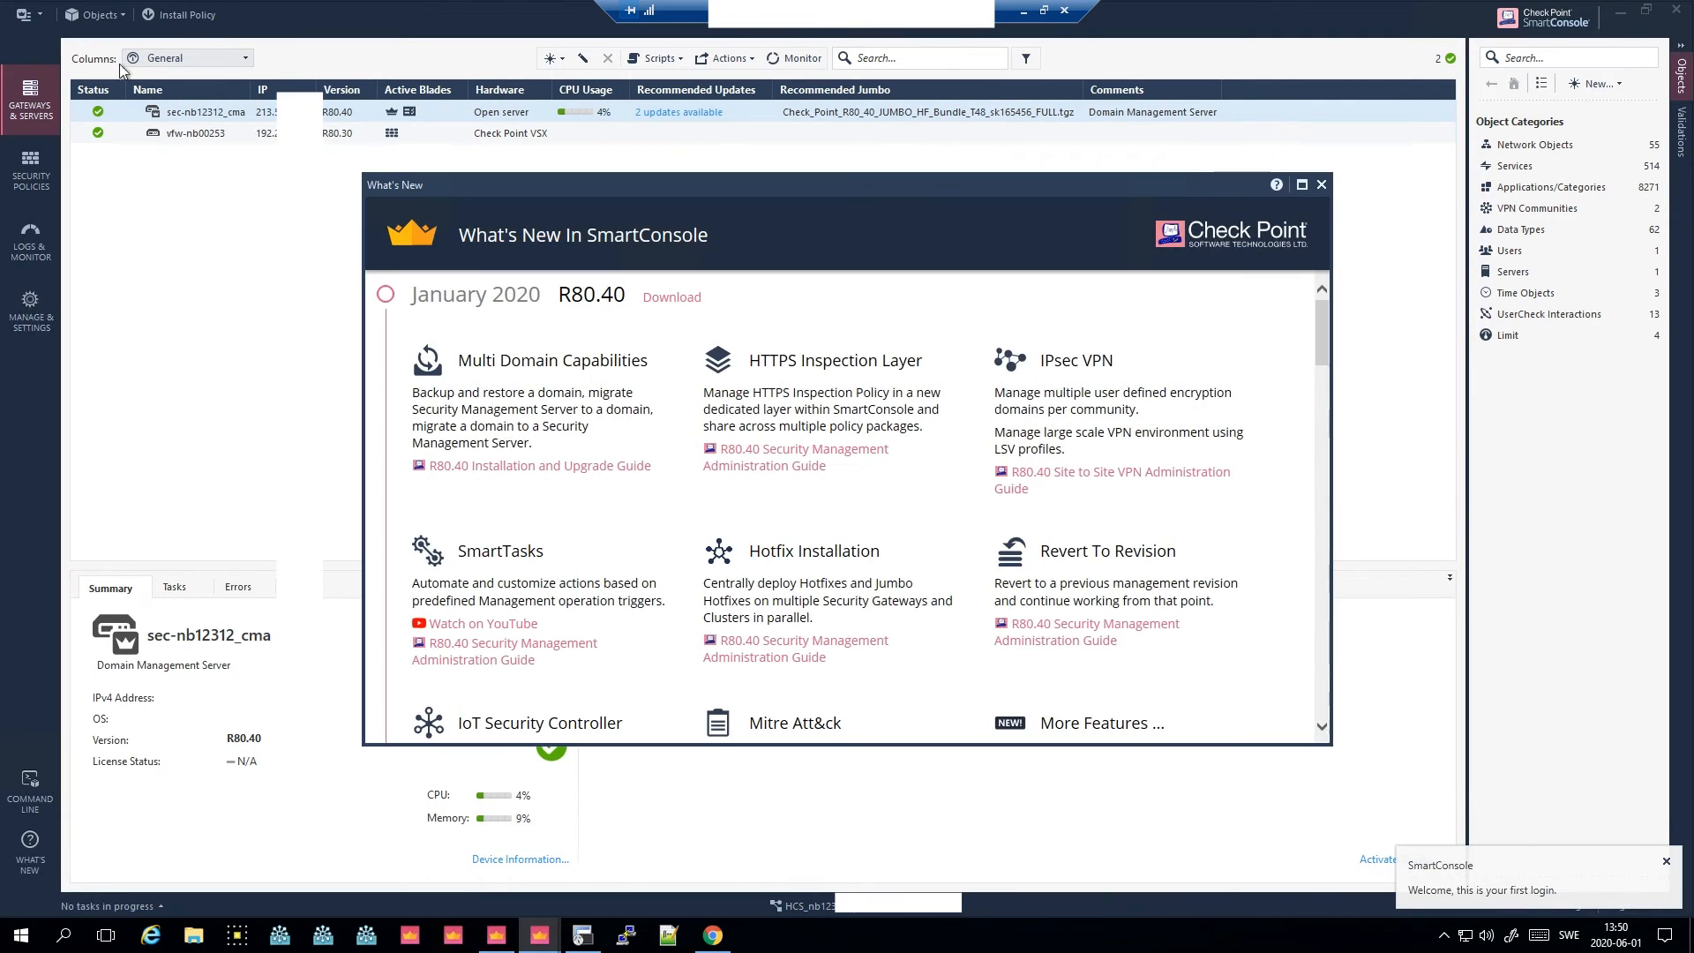
# - Install the database on the sec-nb12312_cma domain management server and close the task list
pyautogui.click(1321, 185)
pyautogui.click(41, 14)
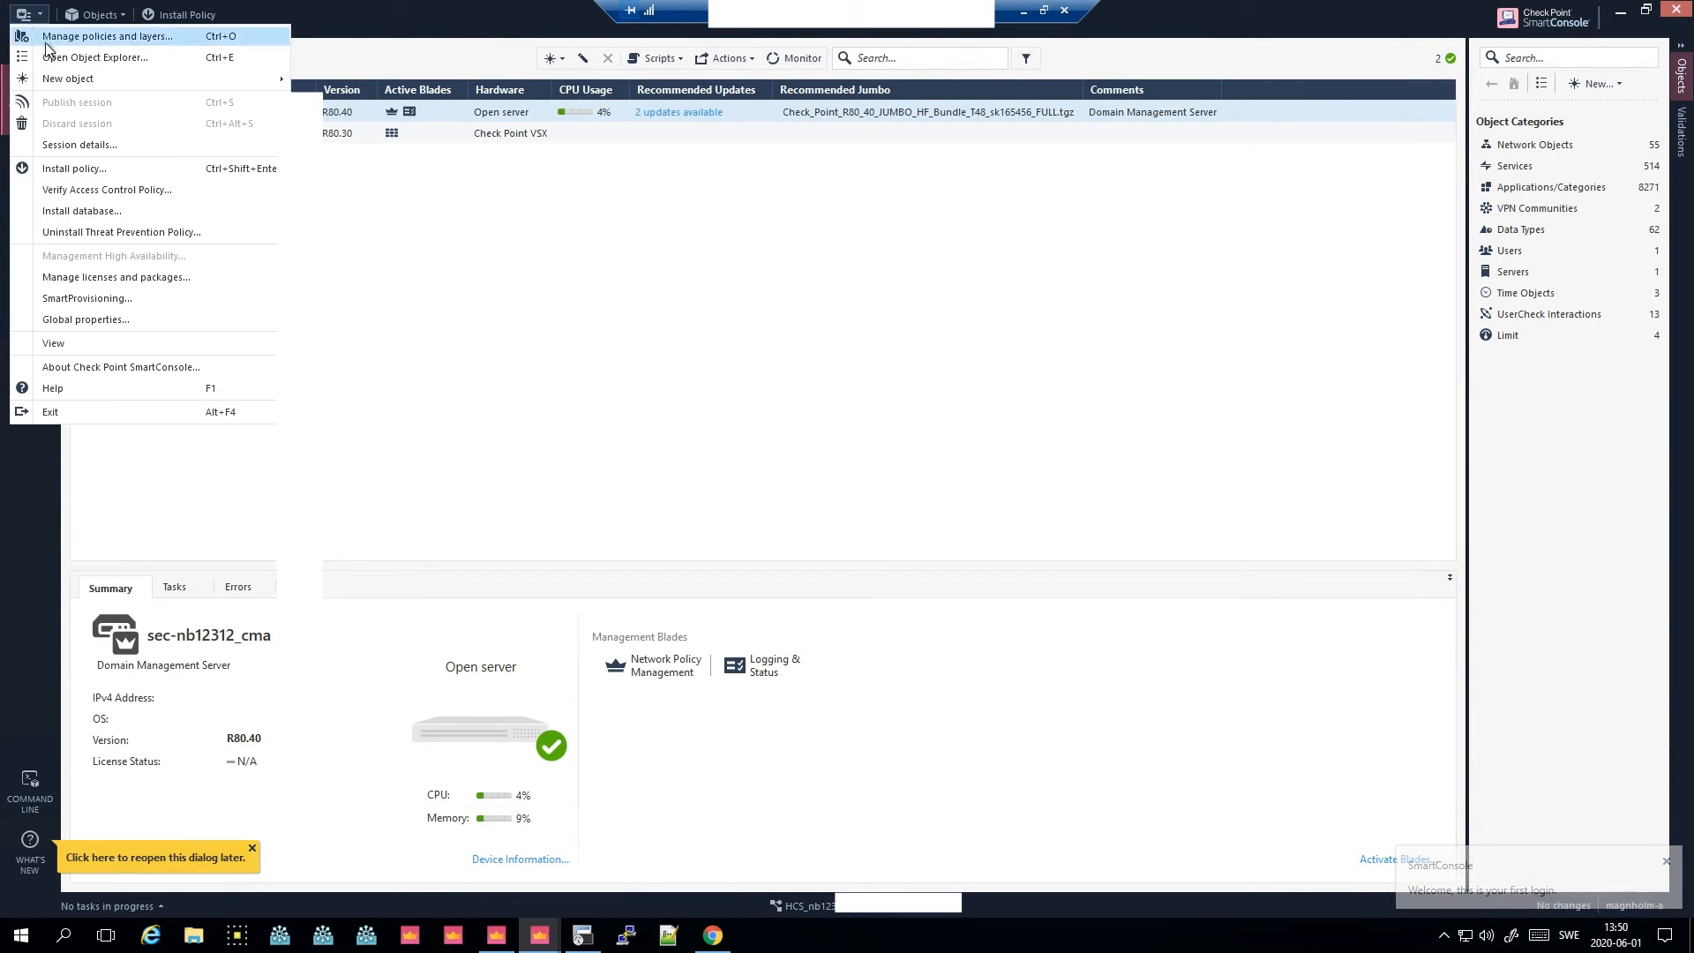
pyautogui.click(138, 163)
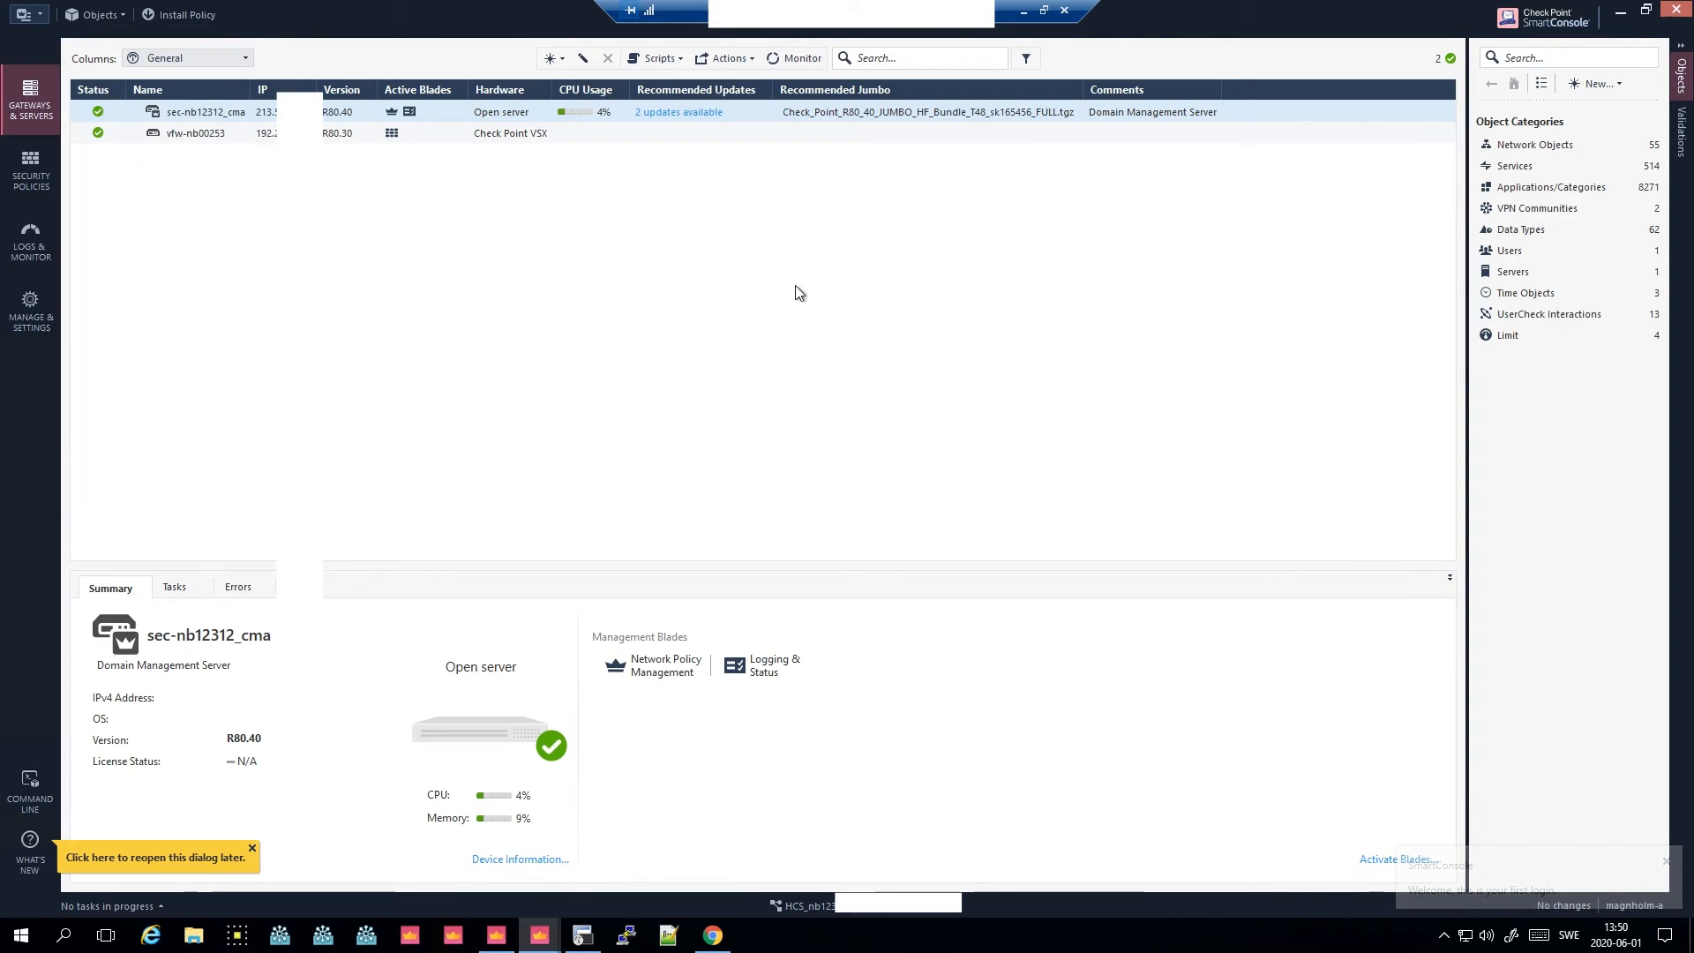
pyautogui.click(40, 14)
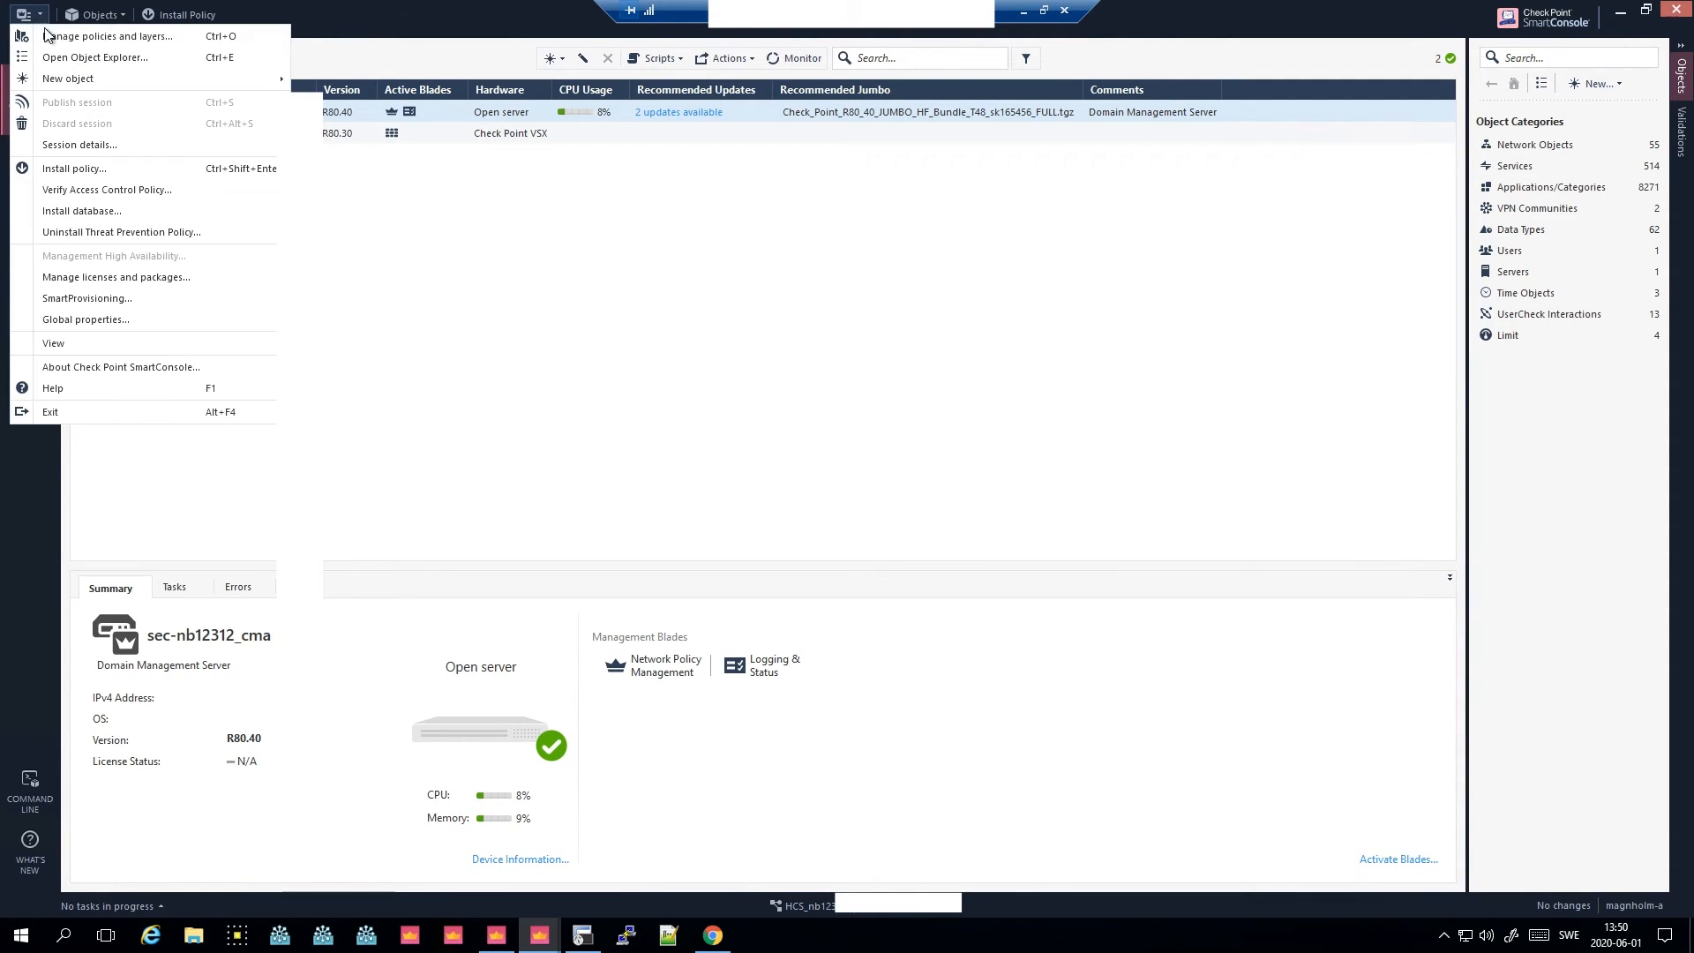
pyautogui.click(120, 209)
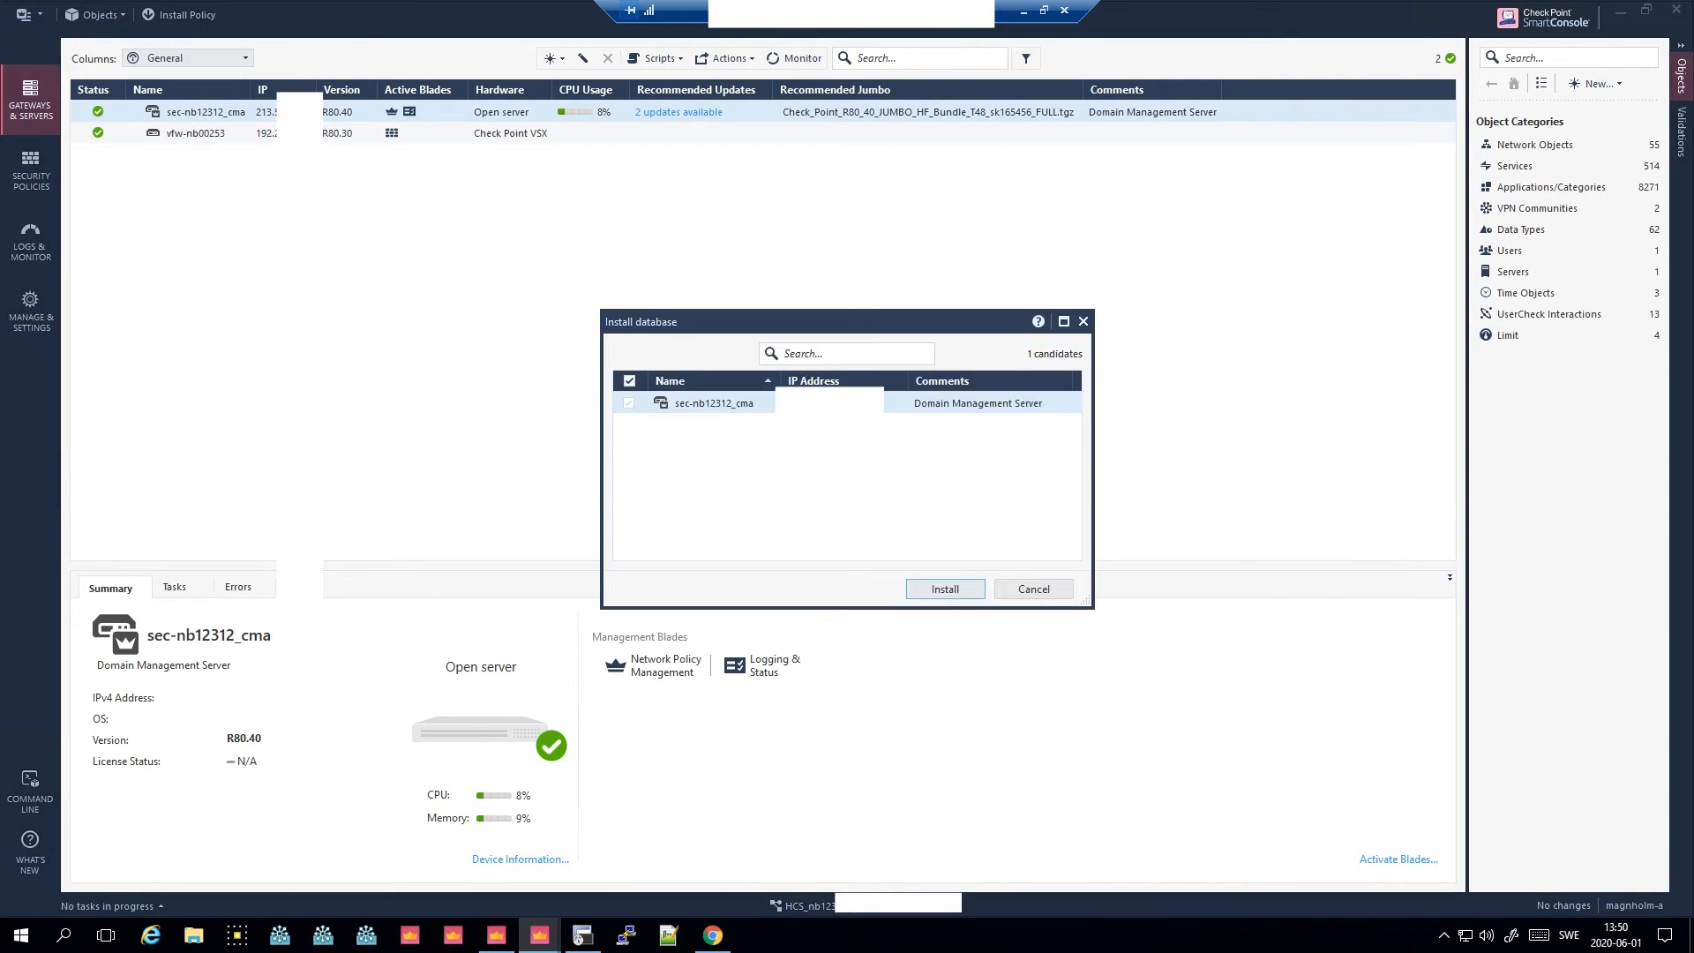
pyautogui.click(928, 592)
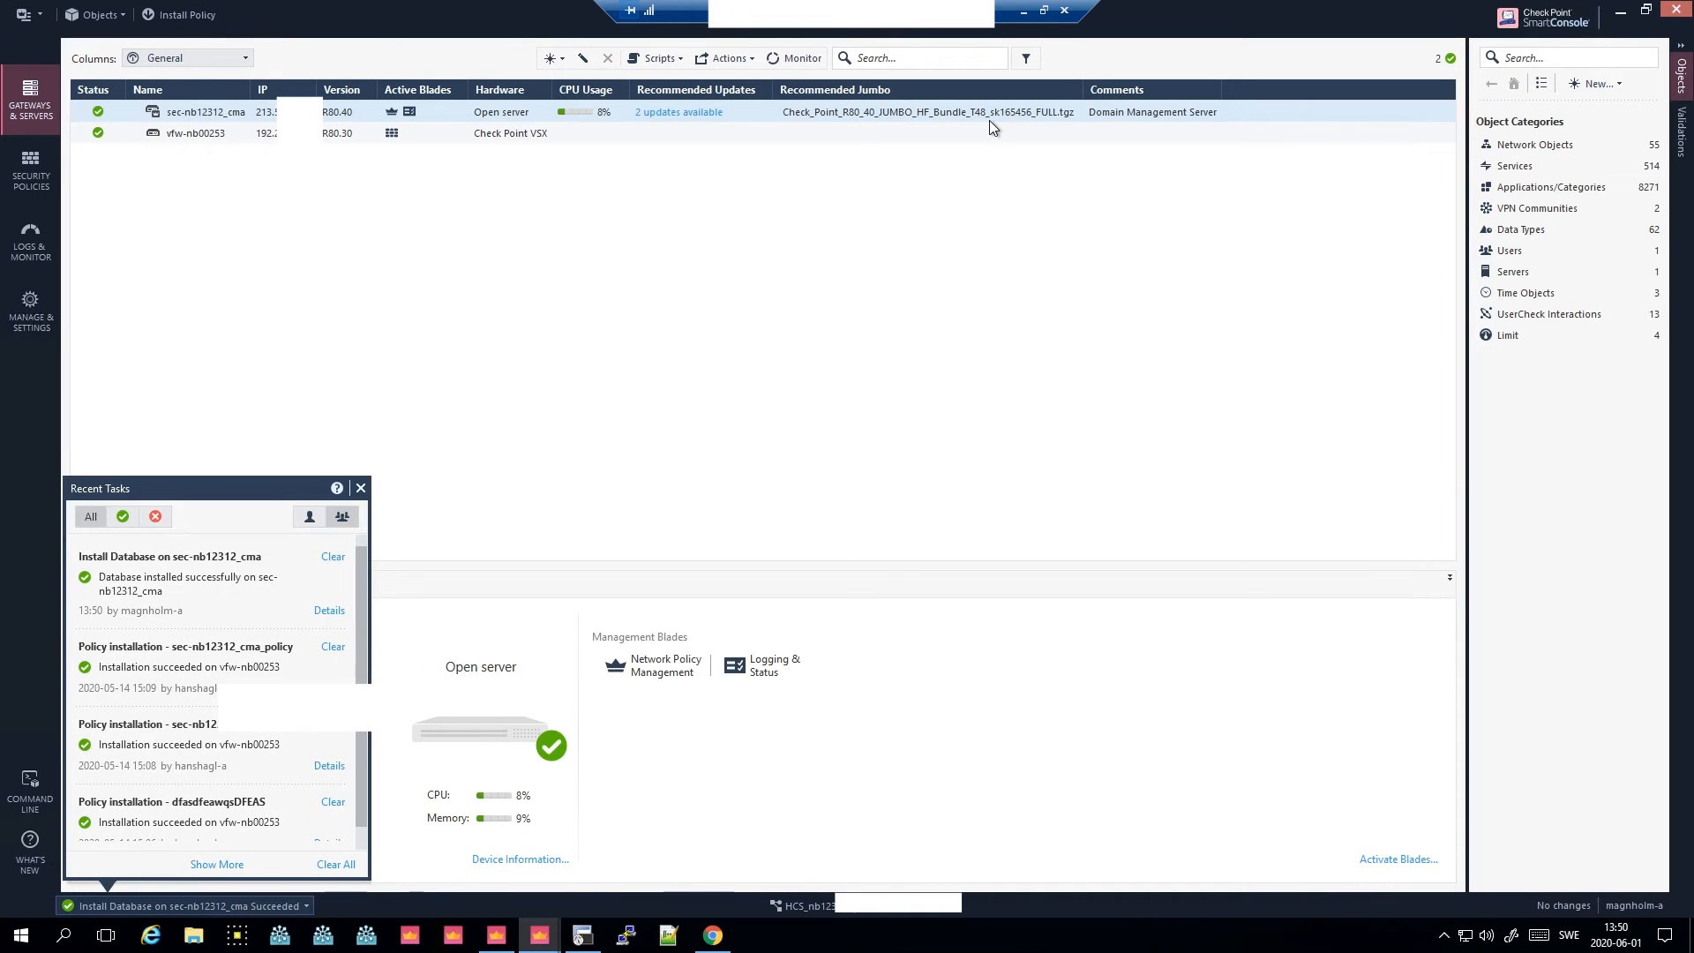
pyautogui.click(360, 488)
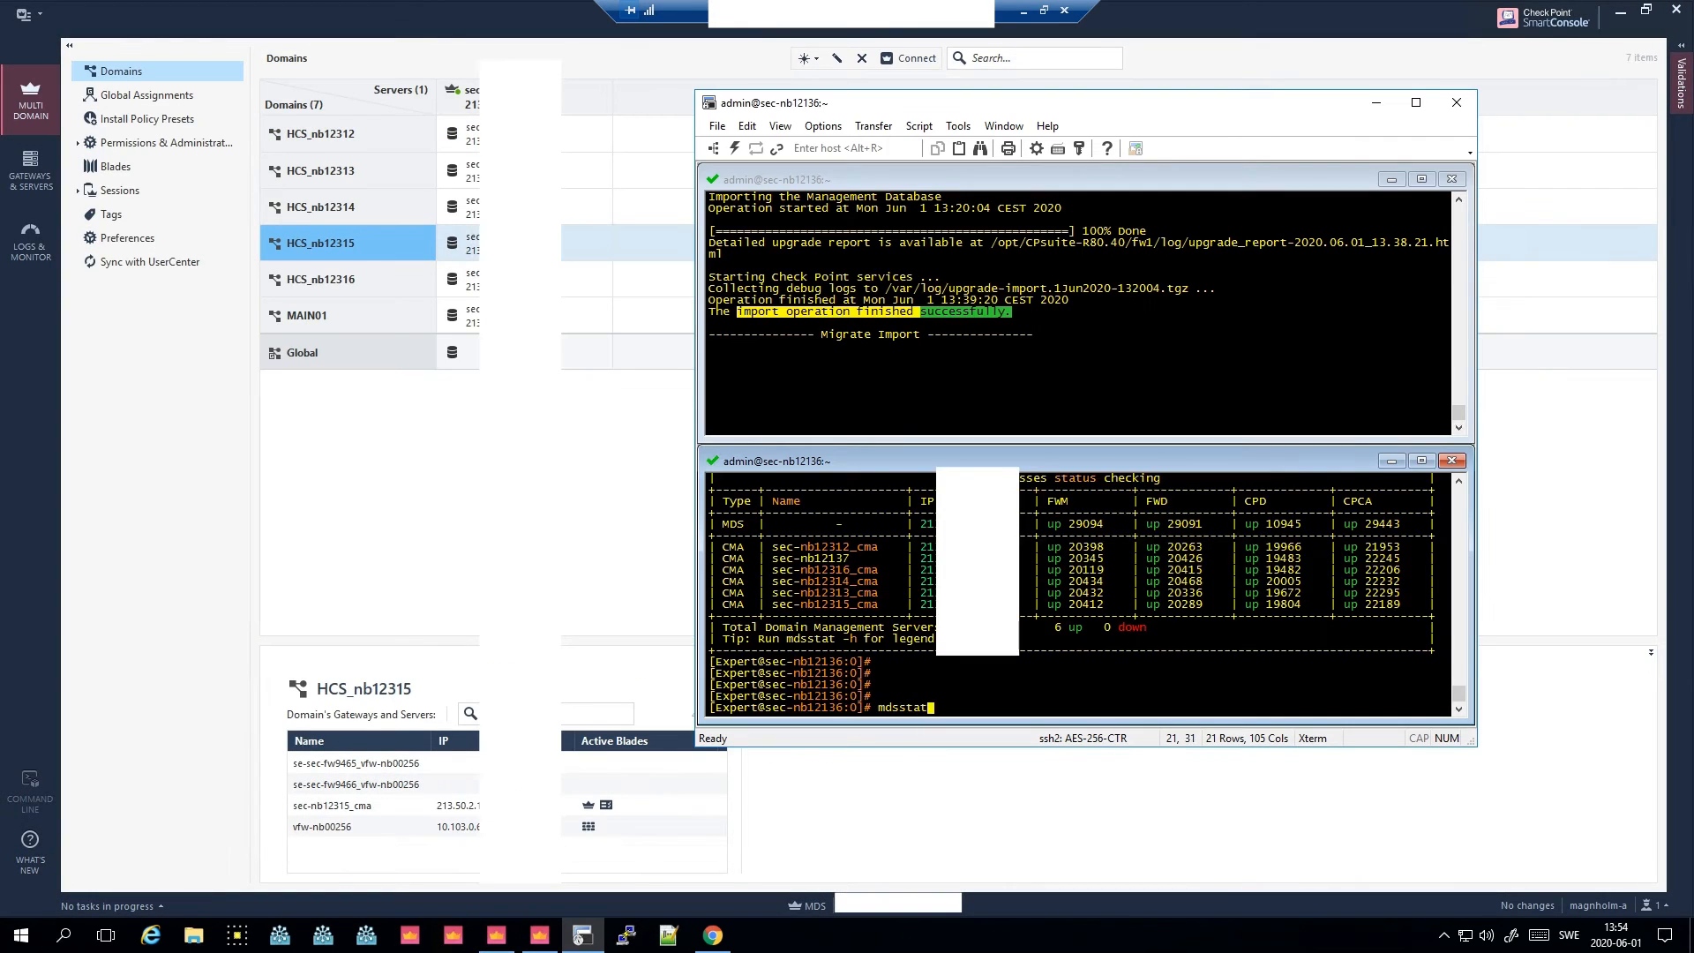
# - Run mdsstat and mdsenv in the expert shell of the Multi-Domain Server
pyautogui.press('Return')
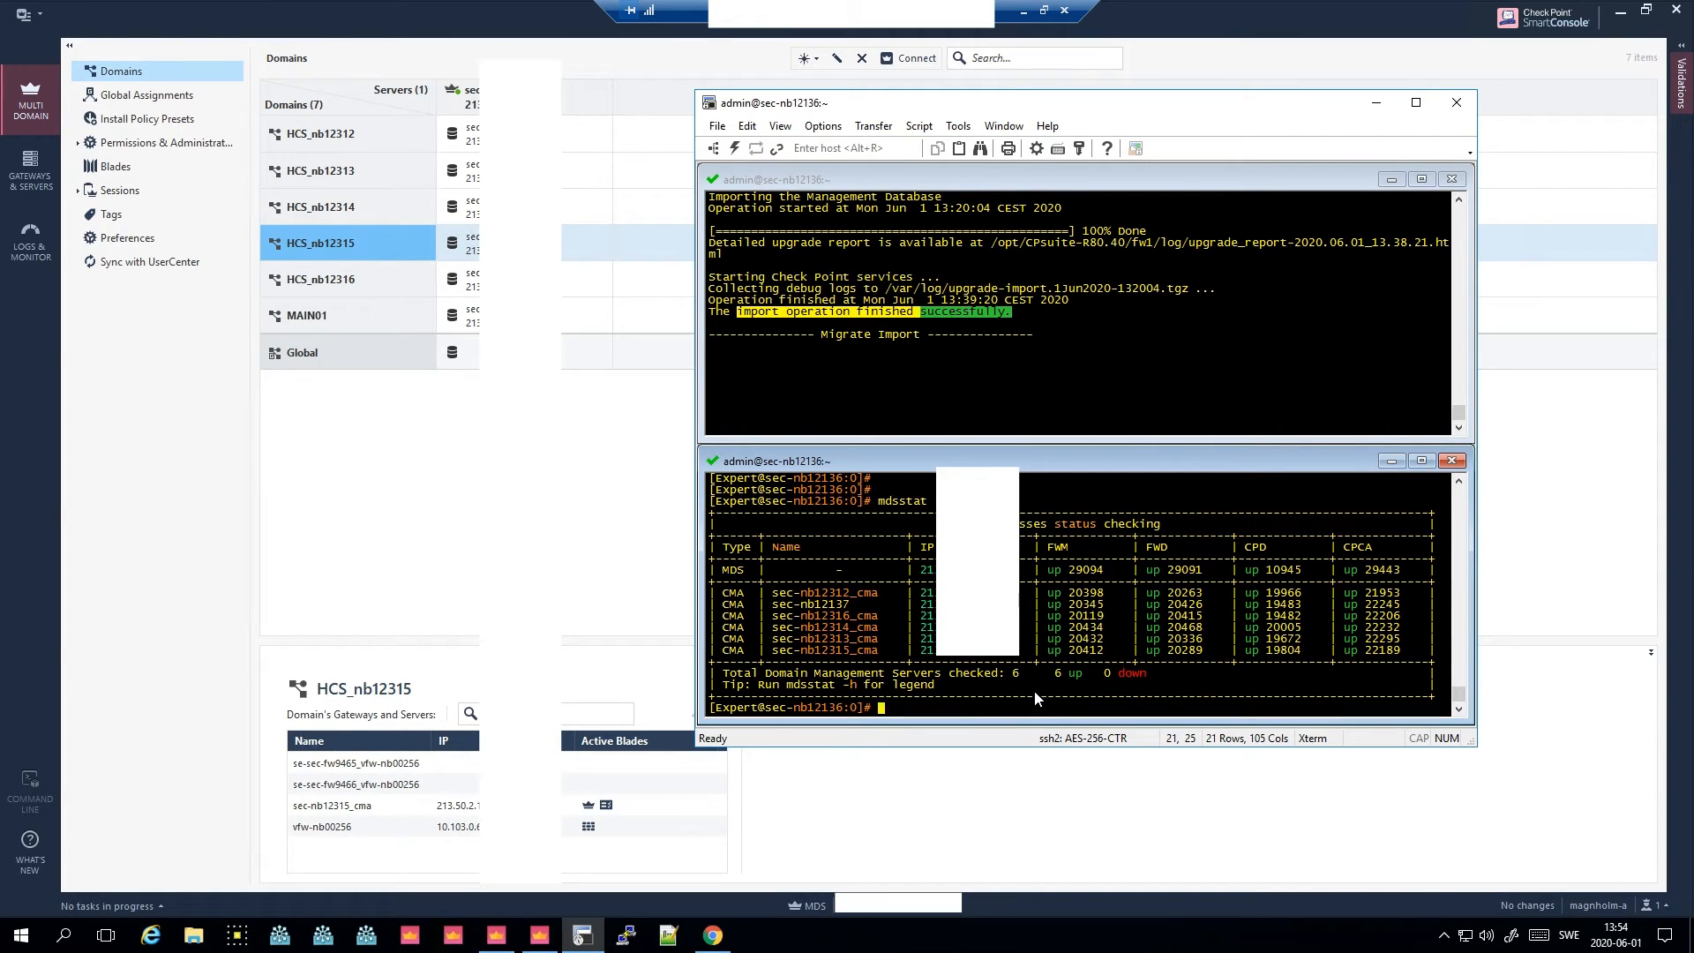
pyautogui.write('mdsenv')
pyautogui.press('Return')
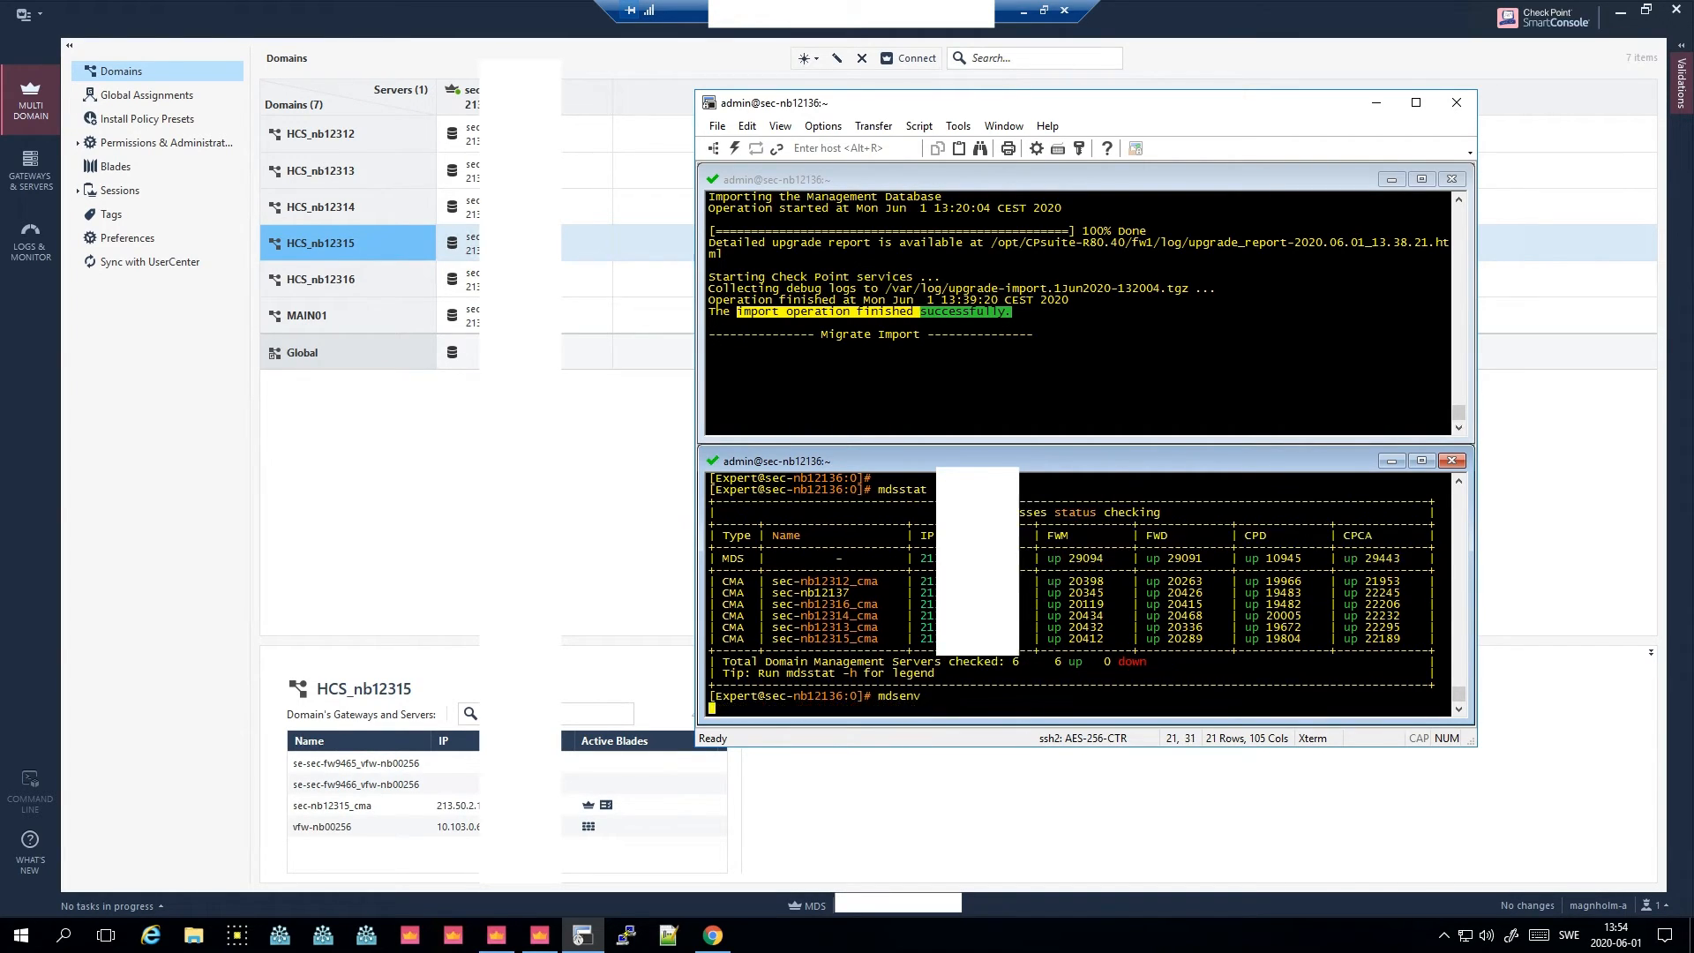
pyautogui.press('Return')
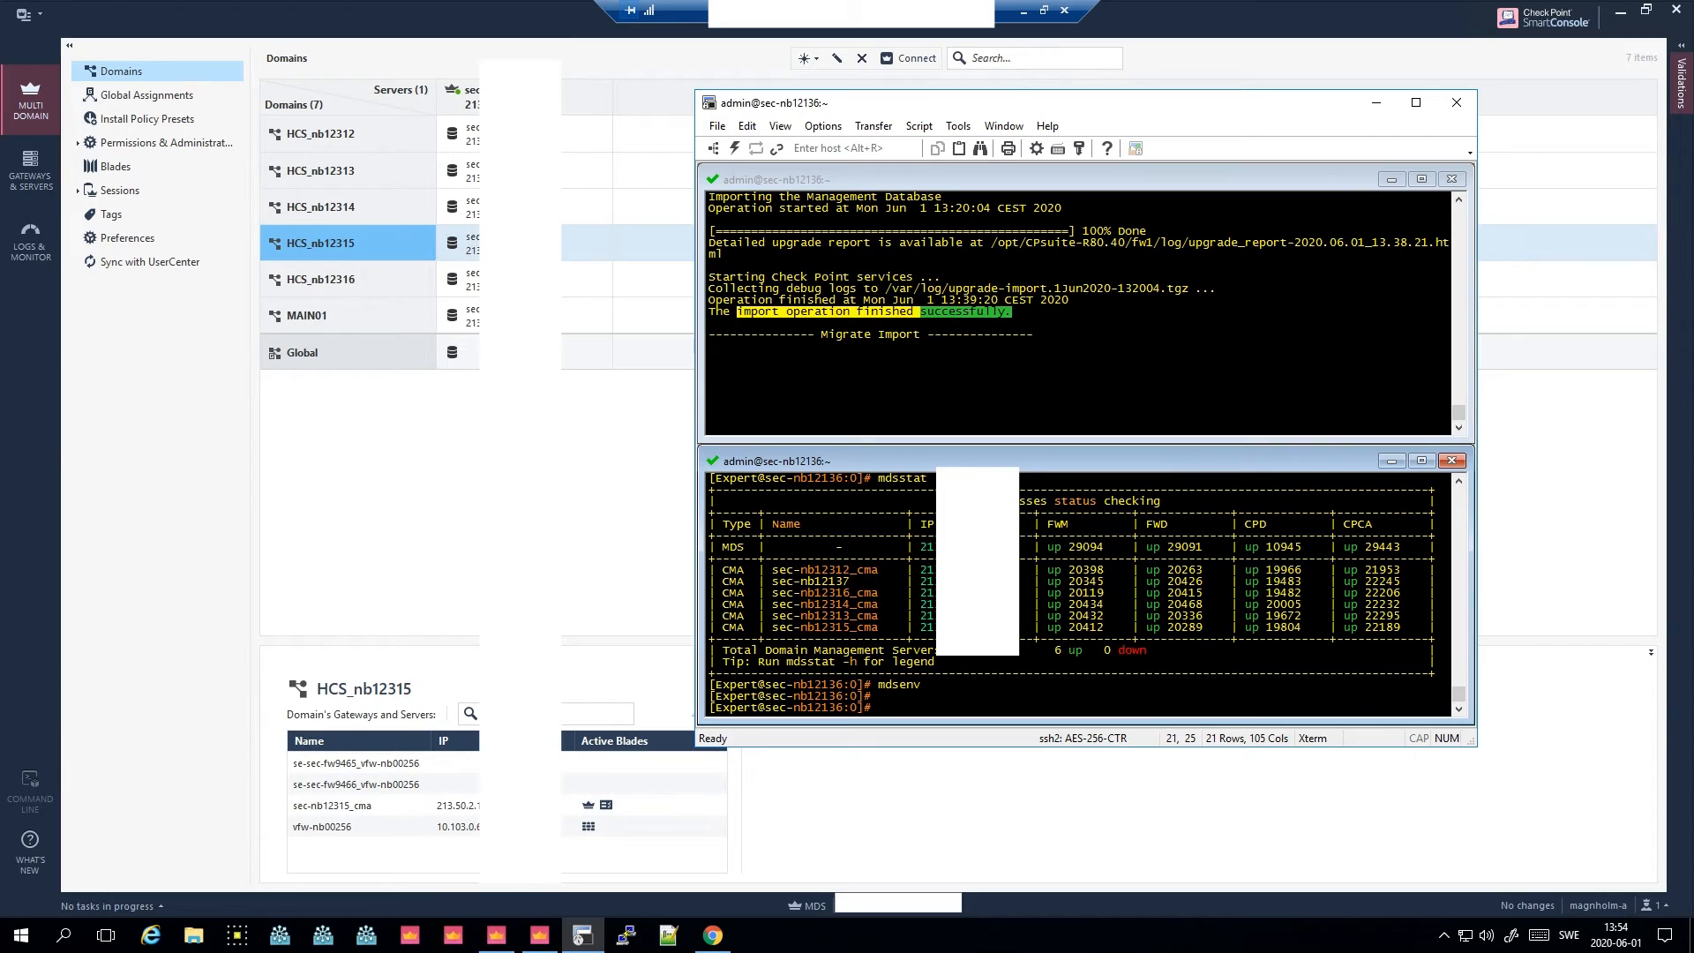
# - Run 'yes | $MDSDIR/scripts/mds_fix_cmas_clms_version -c ALL' in the expert shell
pyautogui.rightClick(989, 695)
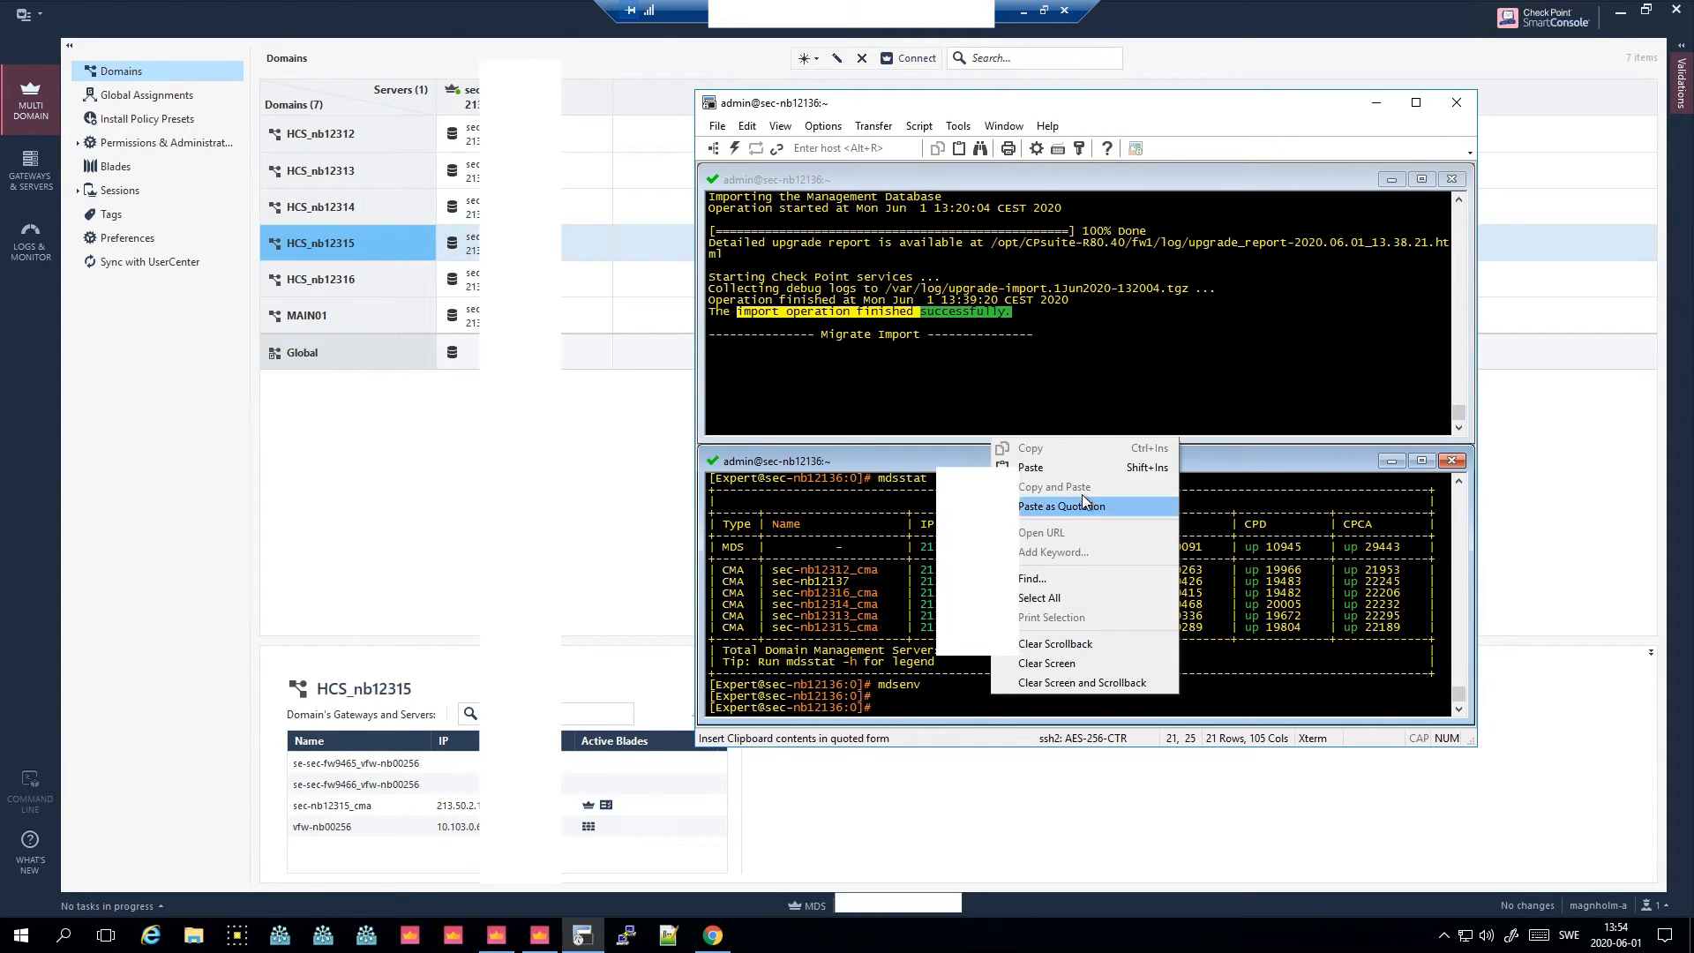
pyautogui.click(1076, 469)
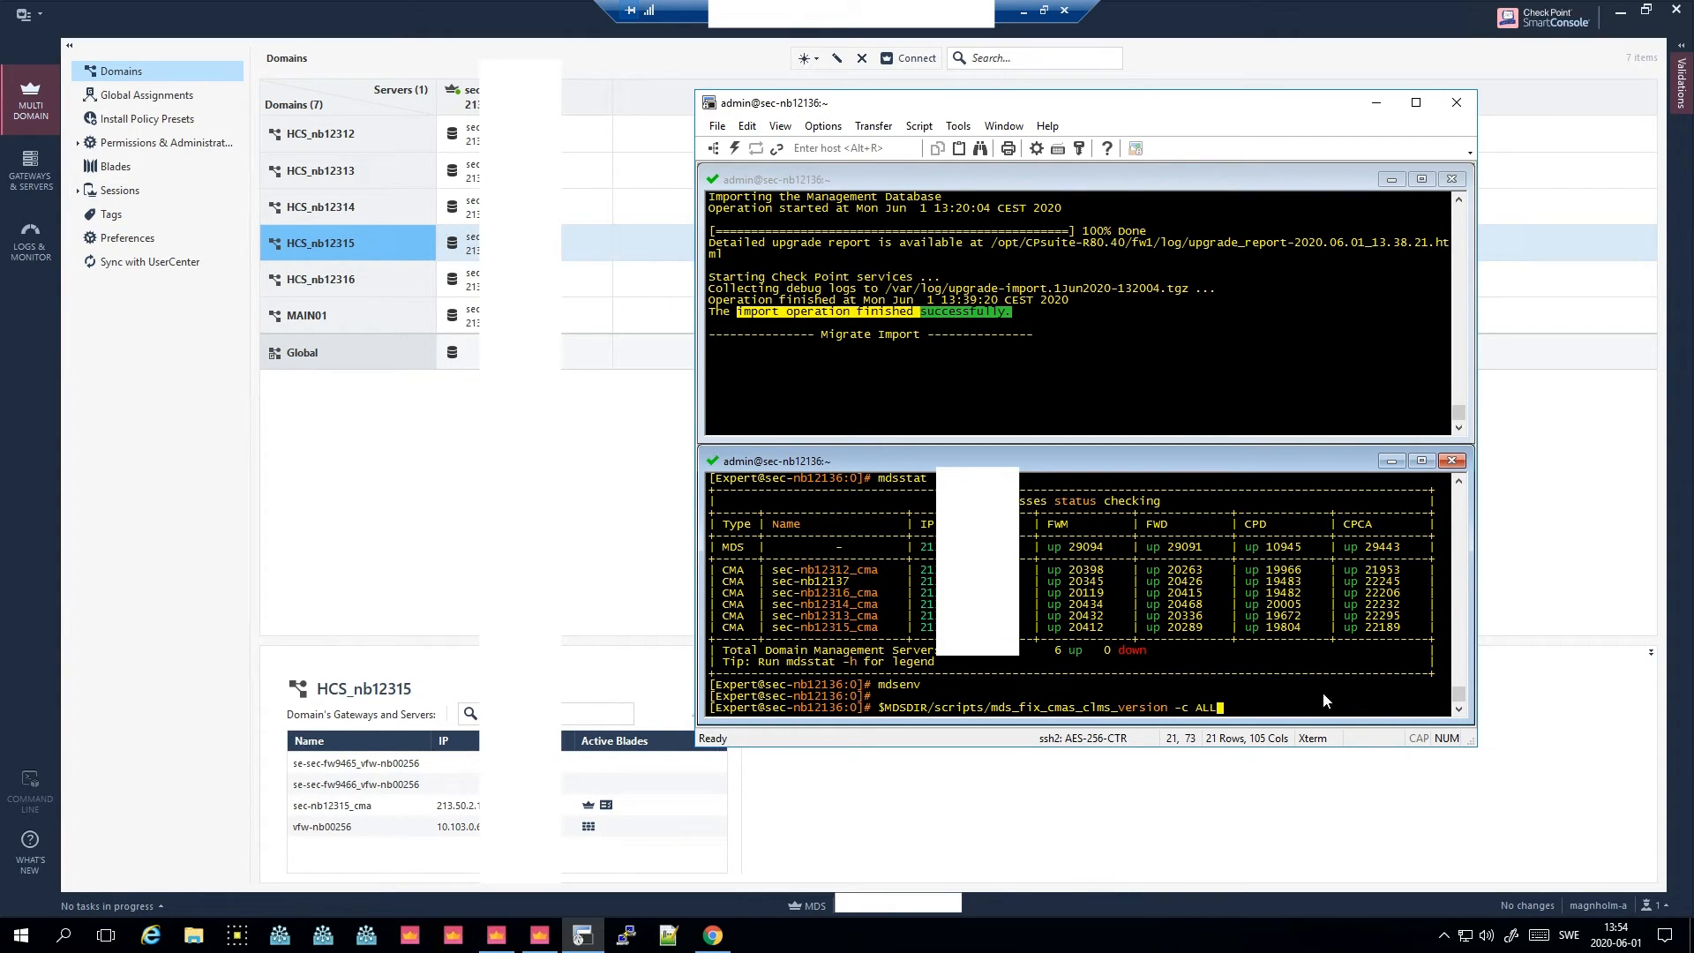
pyautogui.press('Left')
pyautogui.press('Left')
pyautogui.press('Left')
pyautogui.press('Left')
pyautogui.press('Left')
pyautogui.press('Left')
pyautogui.press('Left')
pyautogui.press('Left')
pyautogui.press('Left')
pyautogui.press('Left')
pyautogui.press('Left')
pyautogui.press('Left')
pyautogui.press('Left')
pyautogui.press('Left')
pyautogui.press('Left')
pyautogui.press('Left')
pyautogui.press('Left')
pyautogui.press('Left')
pyautogui.press('Left')
pyautogui.press('Left')
pyautogui.press('Left')
pyautogui.write('yes ')
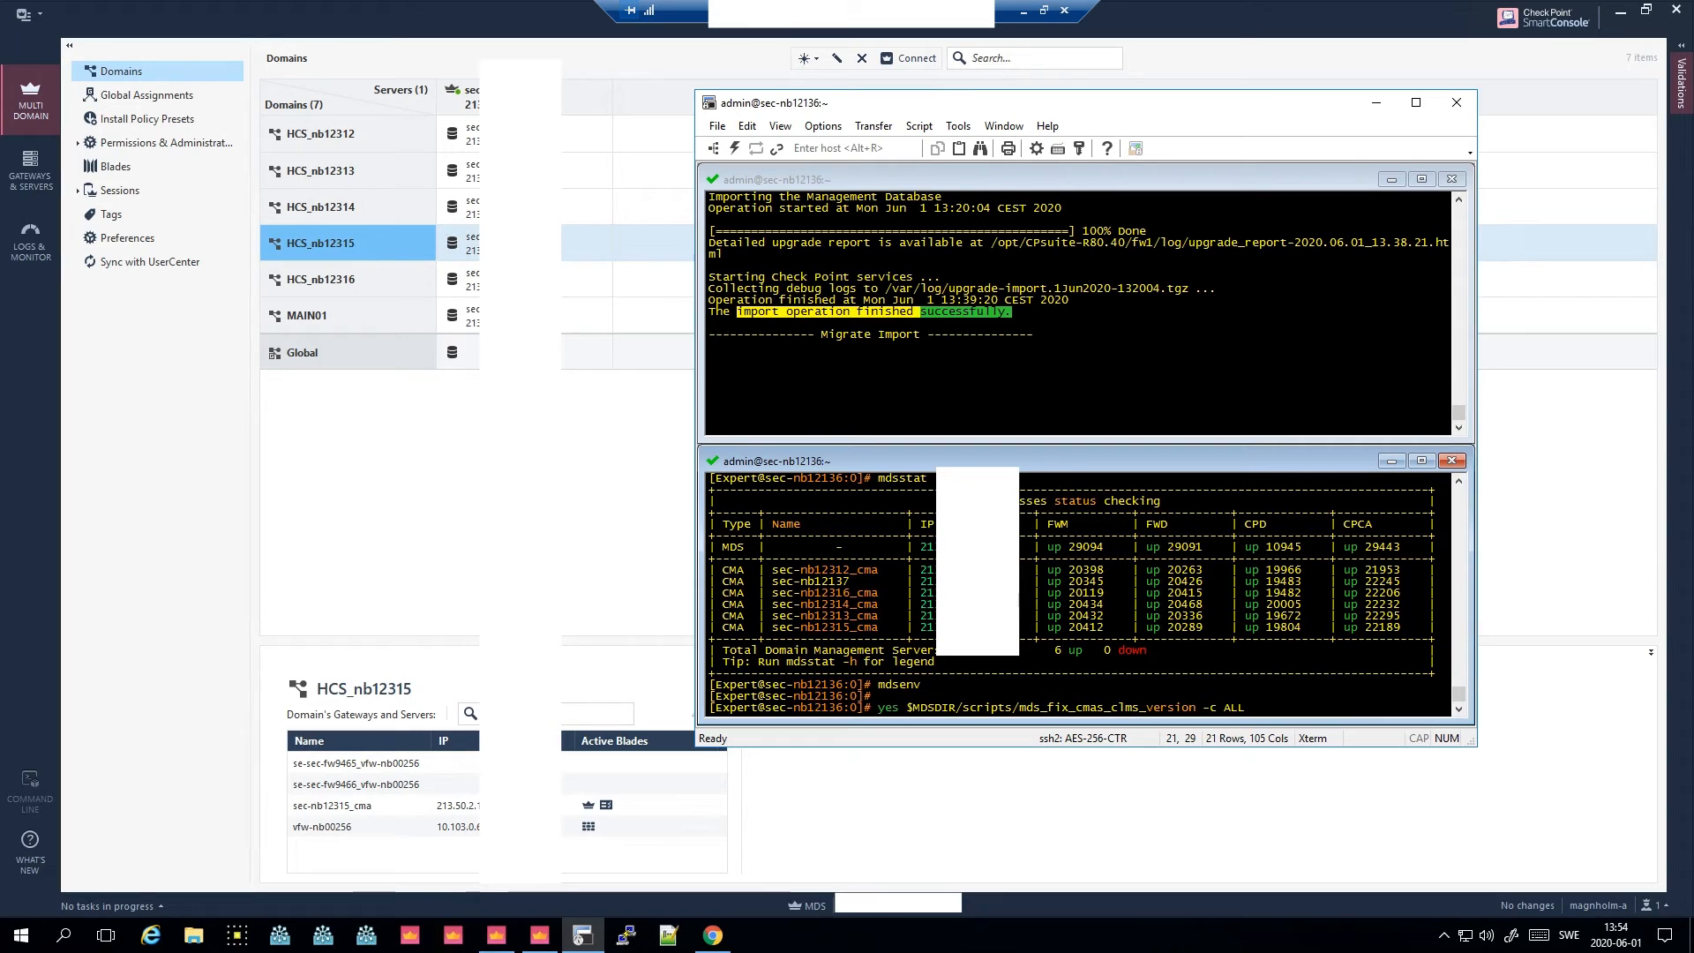
pyautogui.write('|')
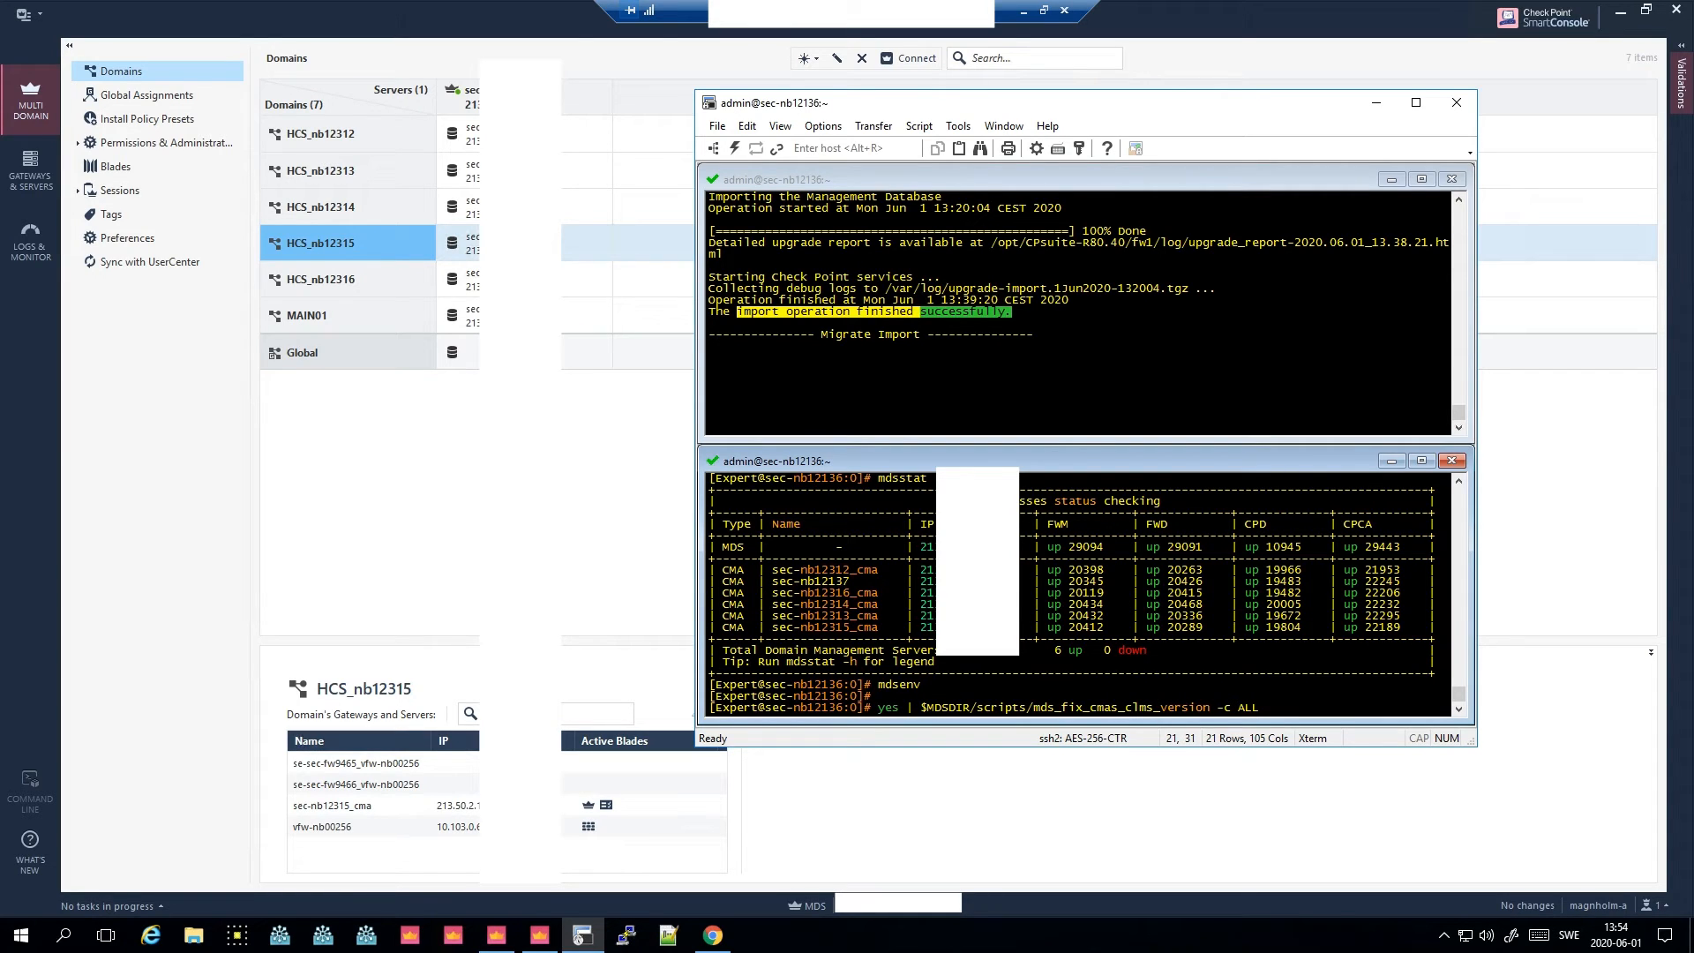
pyautogui.press('Return')
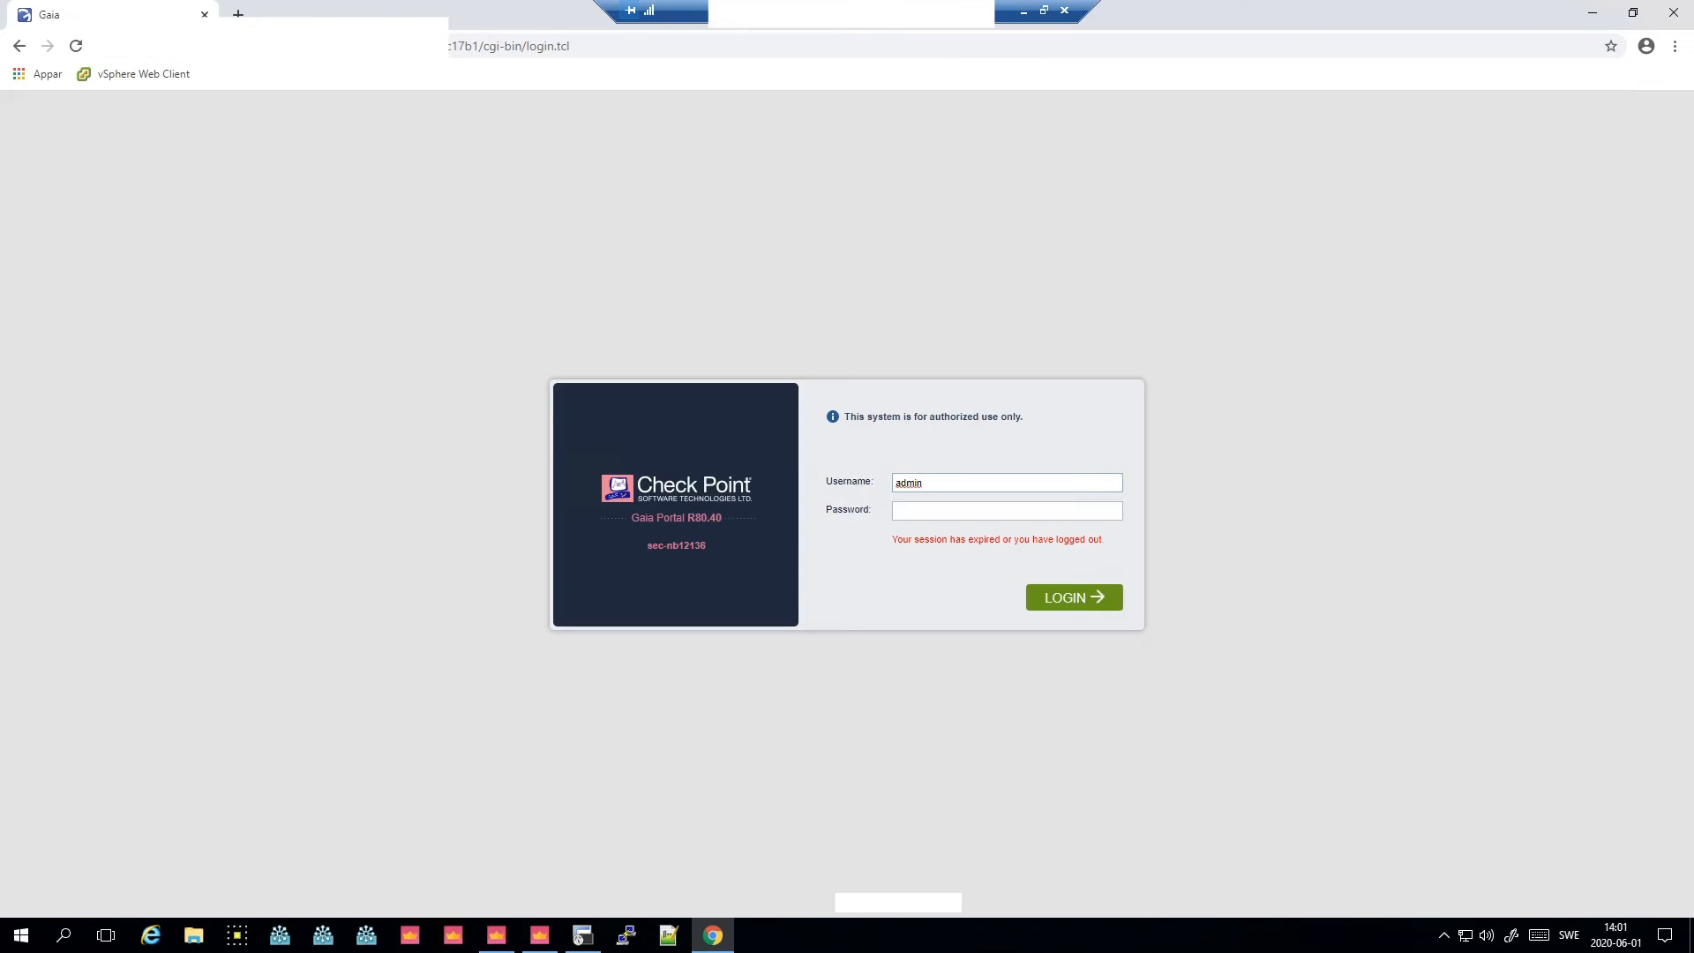
# - Log in to the Gaia Portal with the admin password and obtain the configuration lock
pyautogui.click(993, 509)
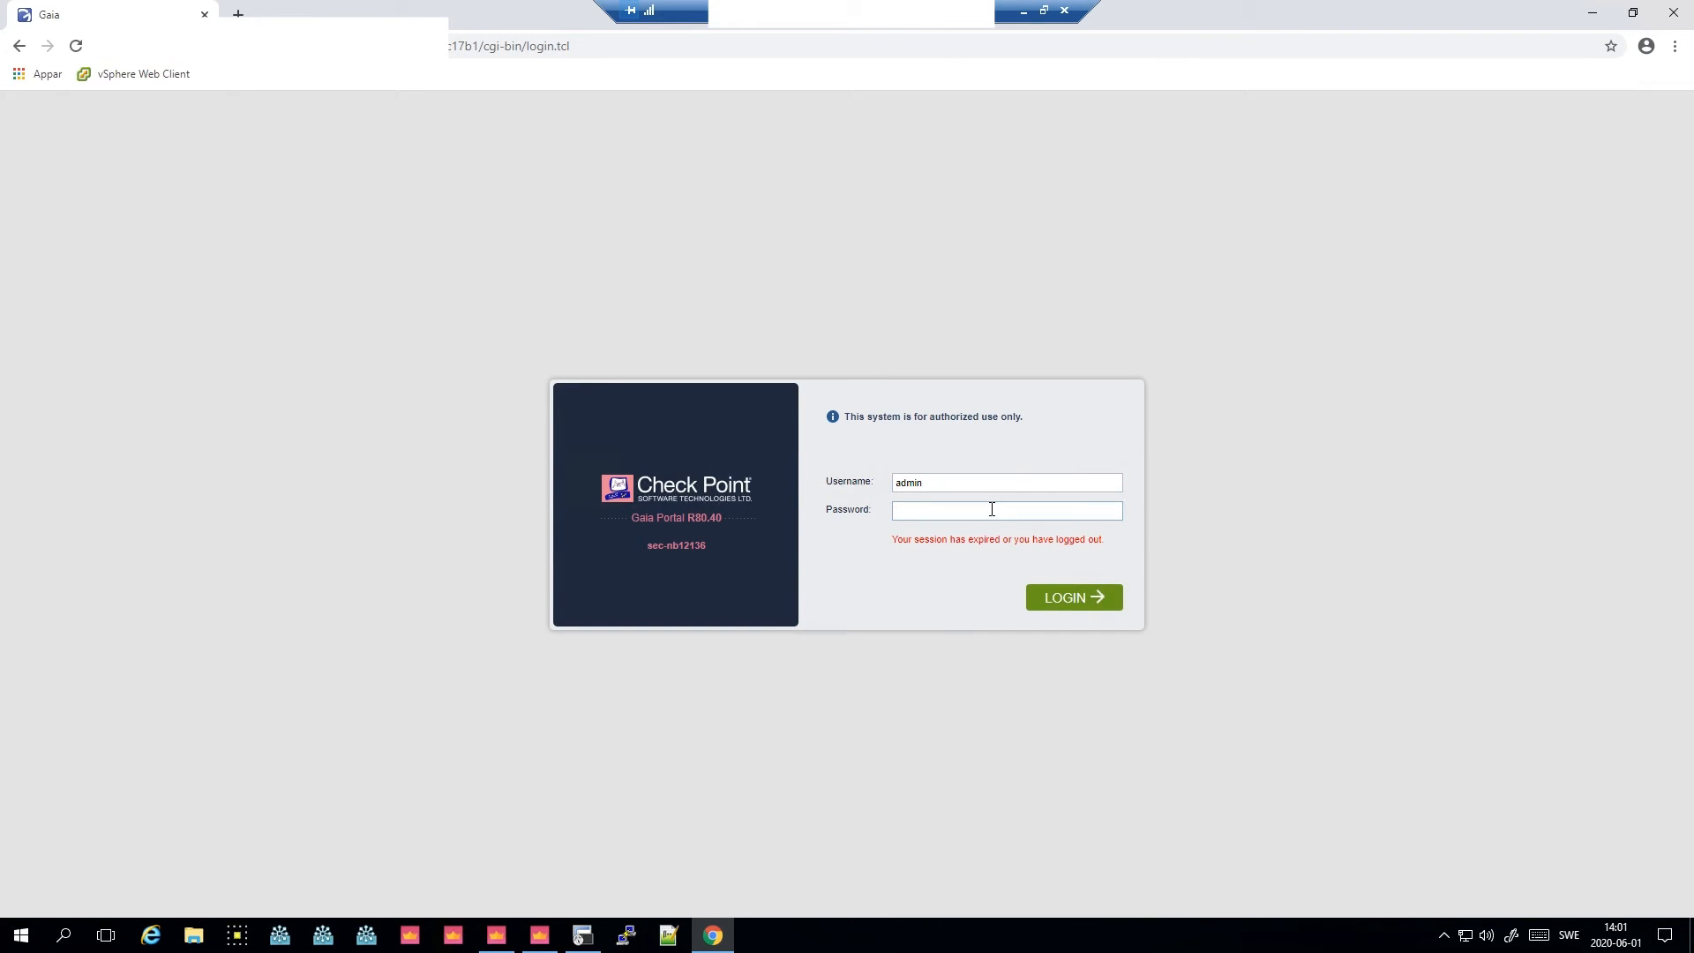
pyautogui.press('Return')
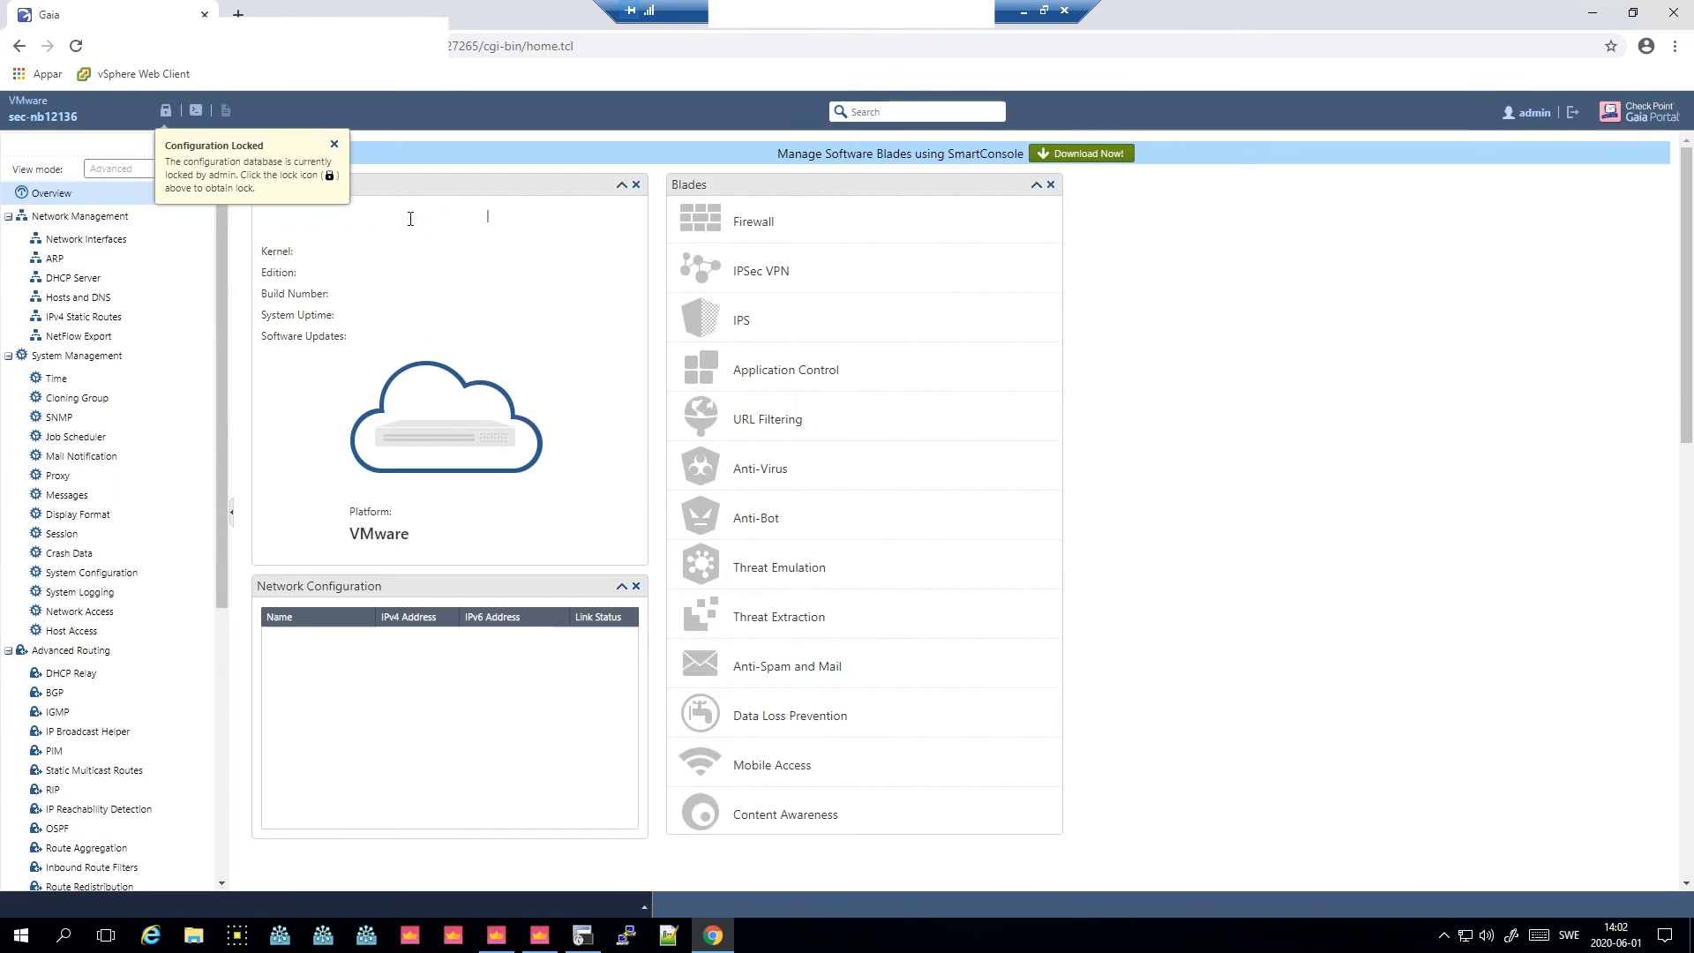
pyautogui.click(333, 144)
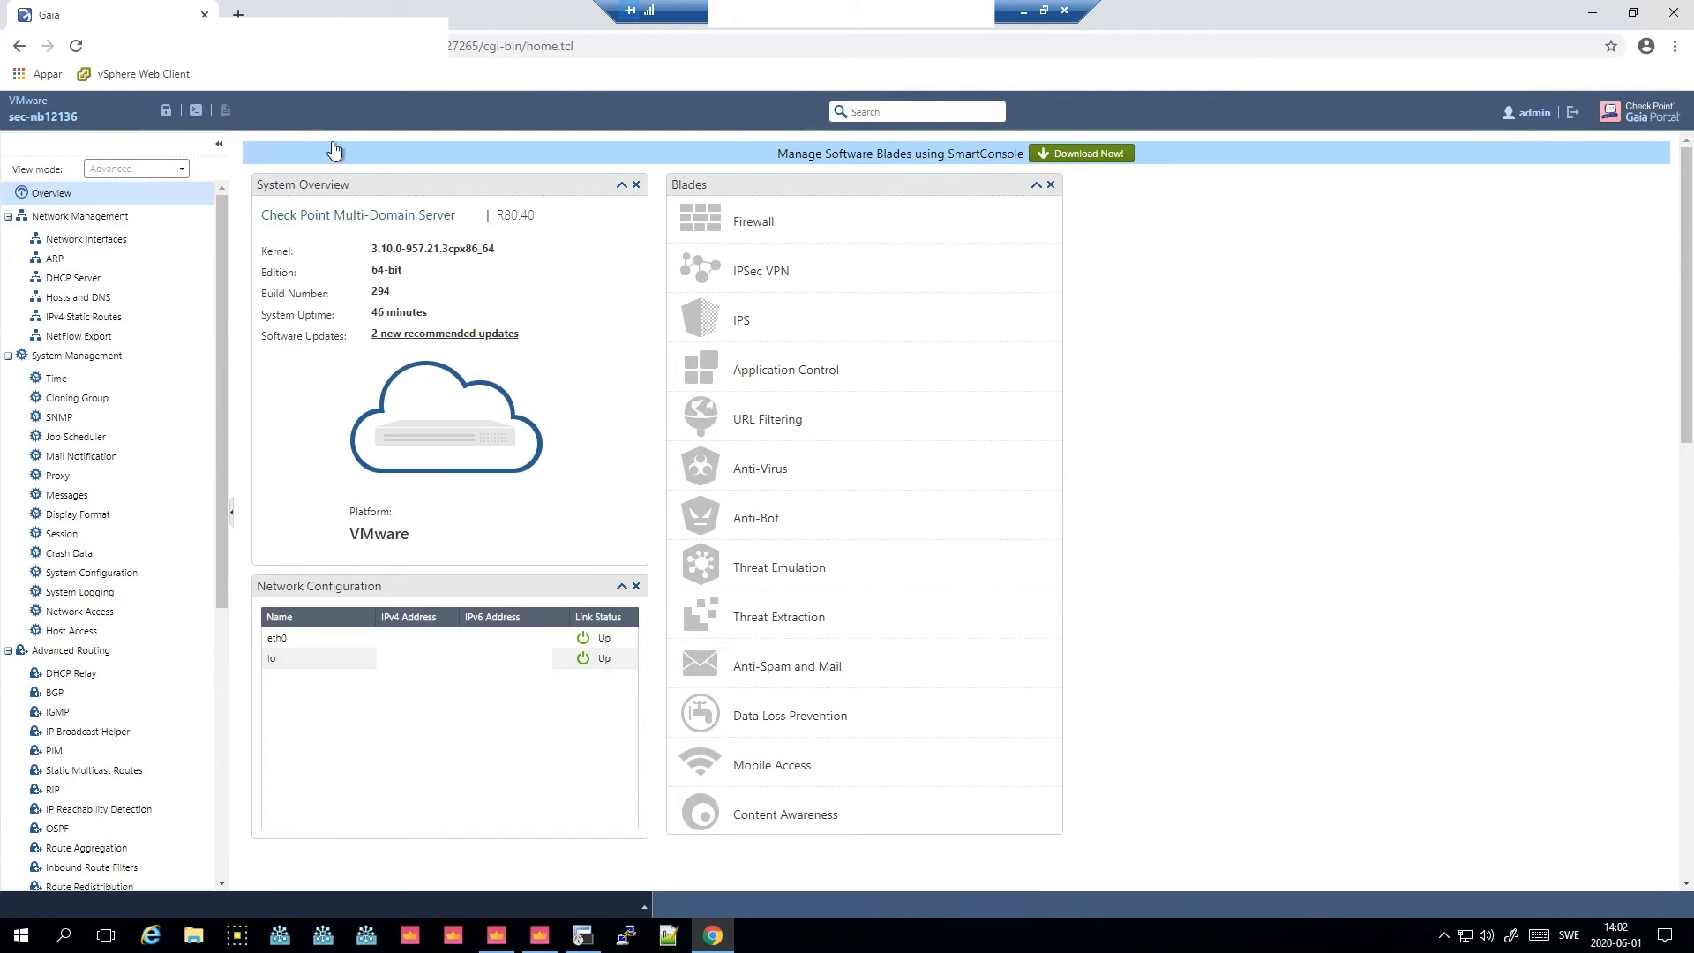
pyautogui.click(160, 116)
# - Open the Upgrades (CPUSE) Status and Actions page and show all packages
pyautogui.click(791, 541)
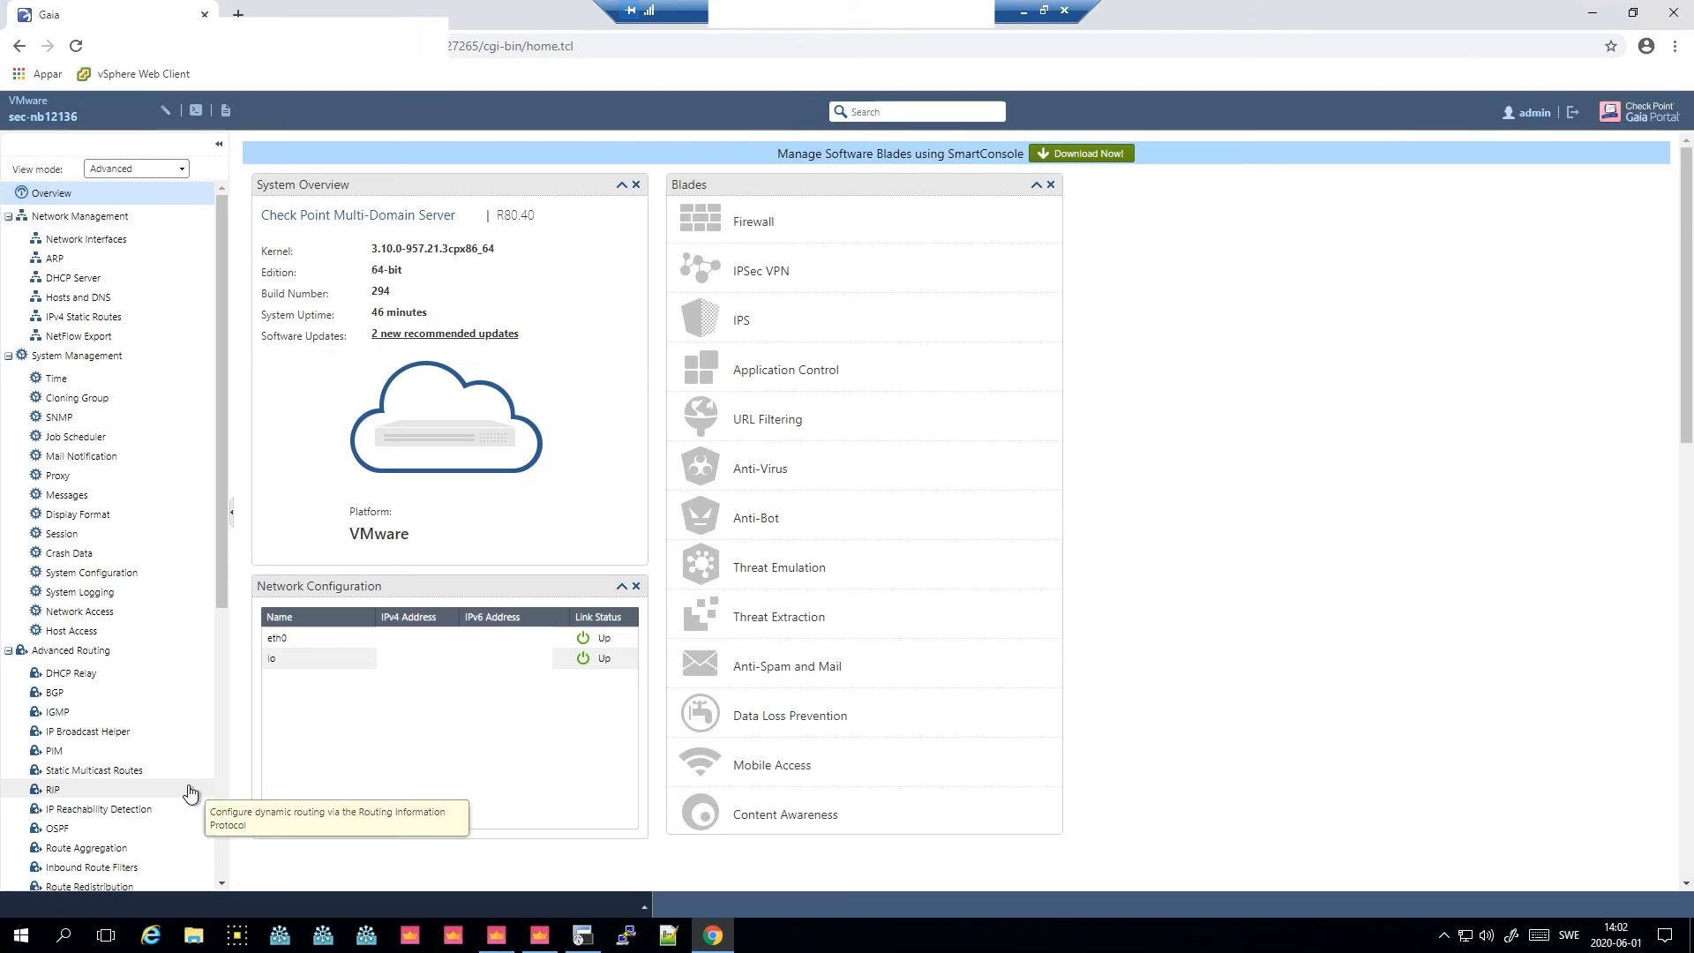
pyautogui.scroll(-5, 220, 807)
pyautogui.click(86, 865)
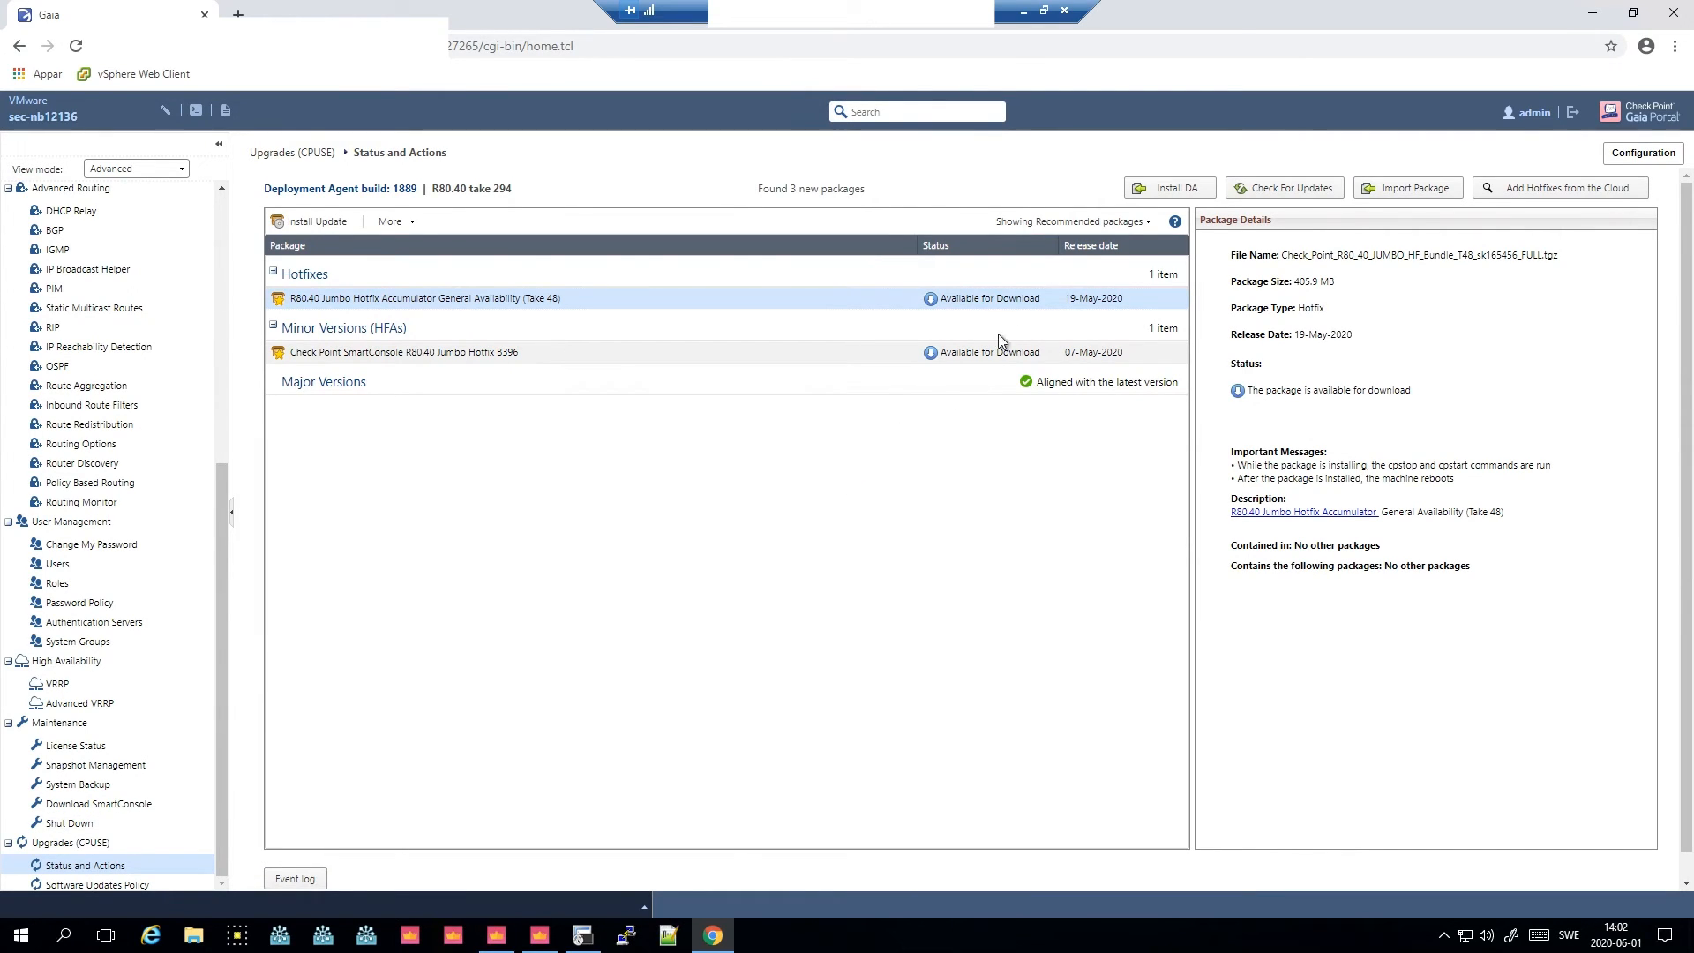
pyautogui.click(1030, 222)
pyautogui.click(1030, 300)
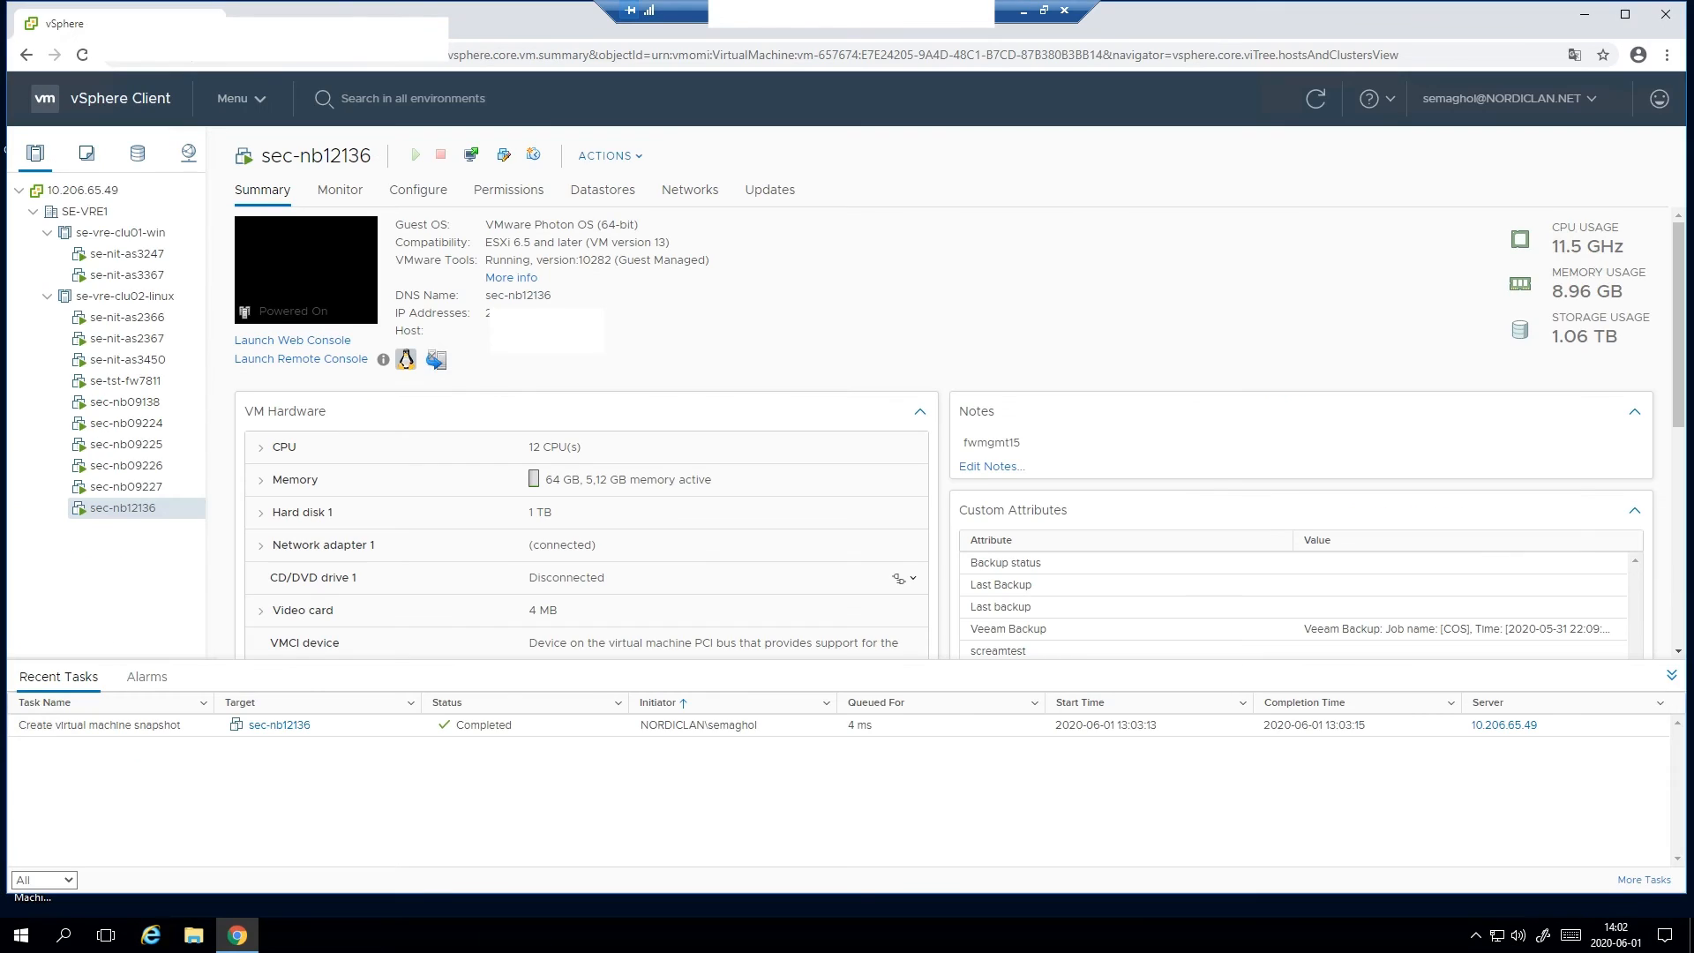
# - In vSphere Client, take a snapshot of sec-nb12136 named "Before HFA" without the virtual machine's memory
pyautogui.rightClick(167, 508)
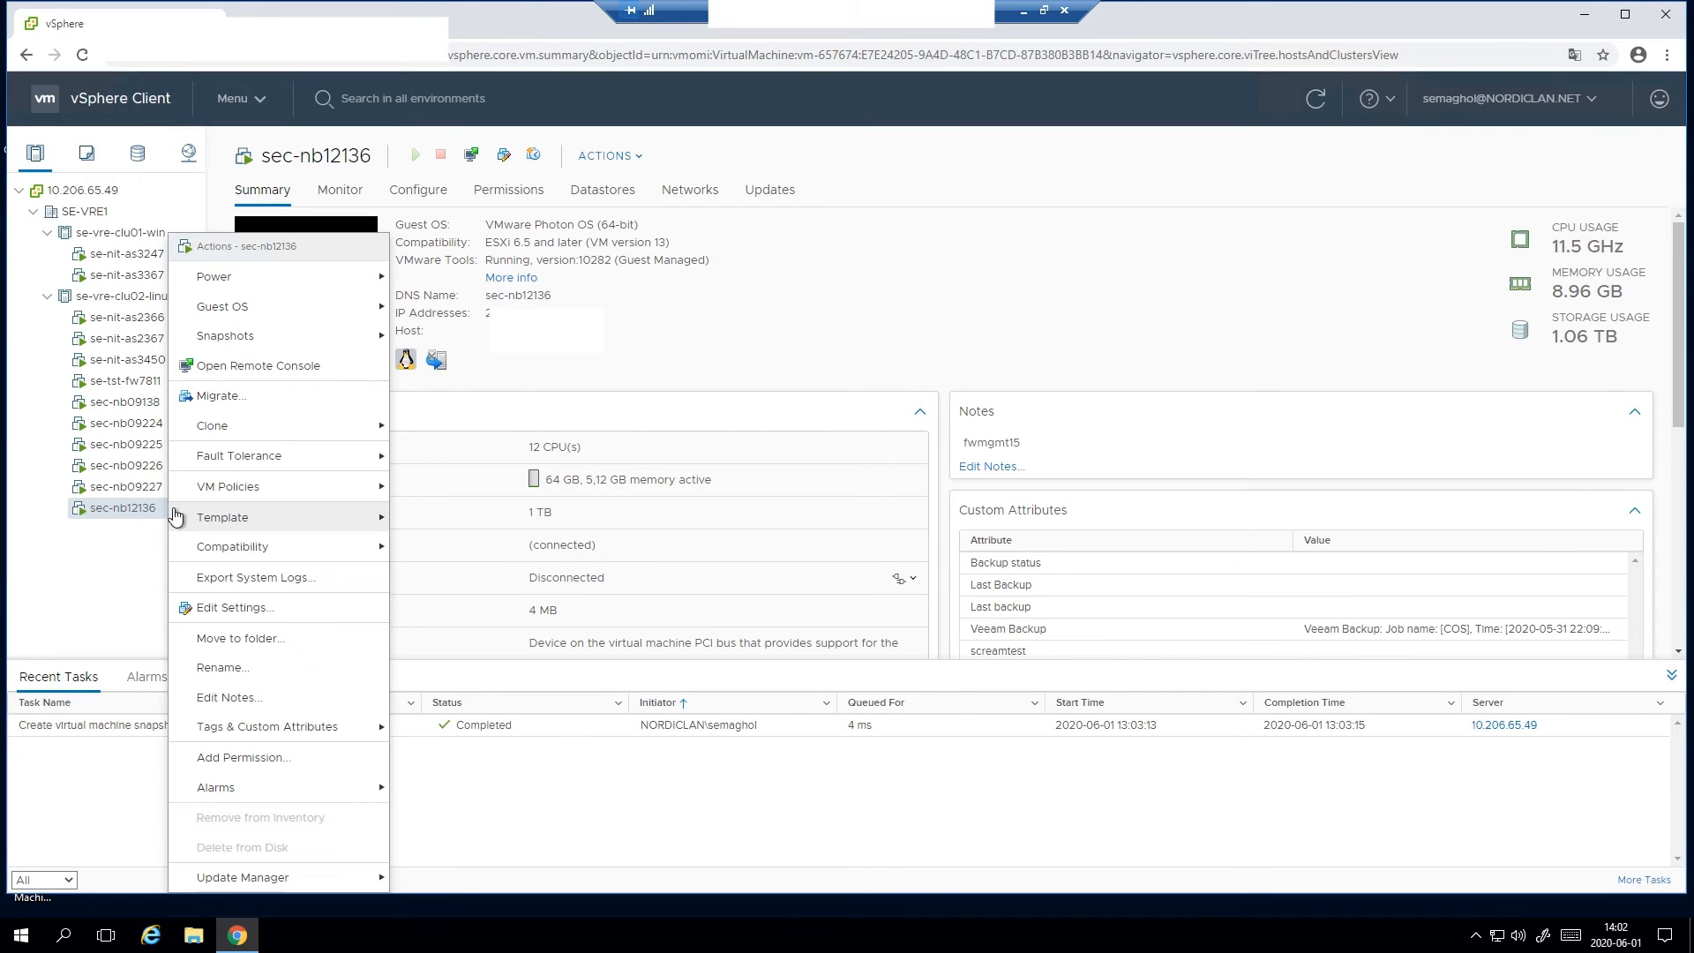
pyautogui.moveTo(355, 347)
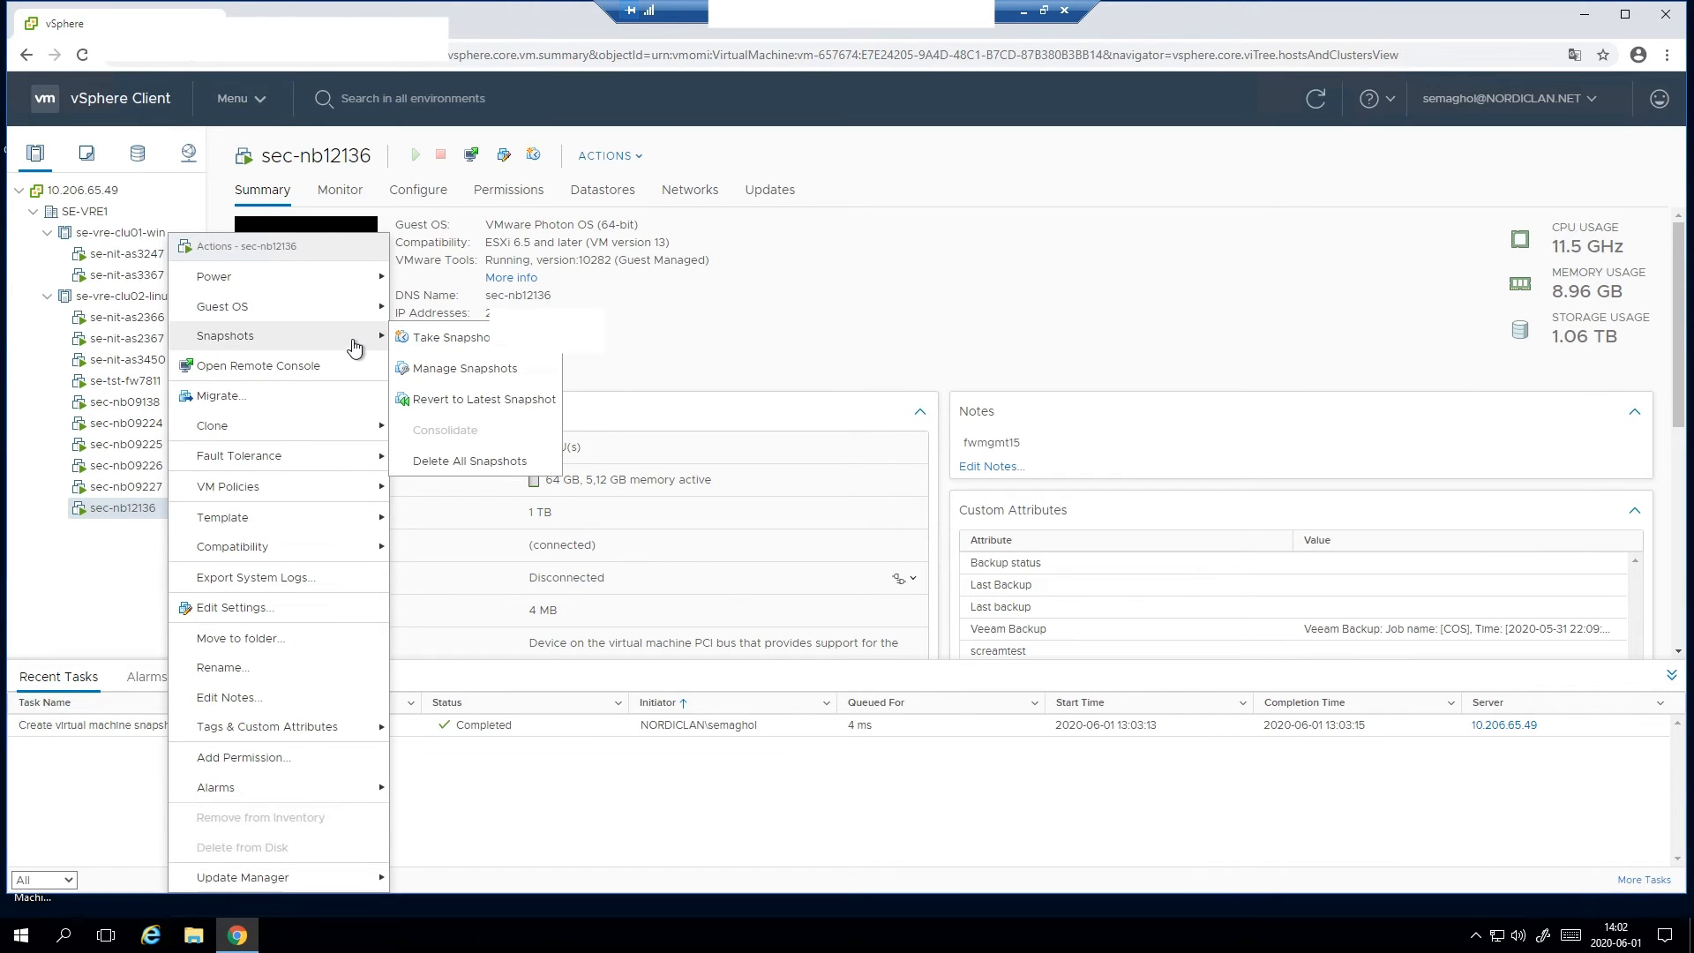
pyautogui.click(425, 340)
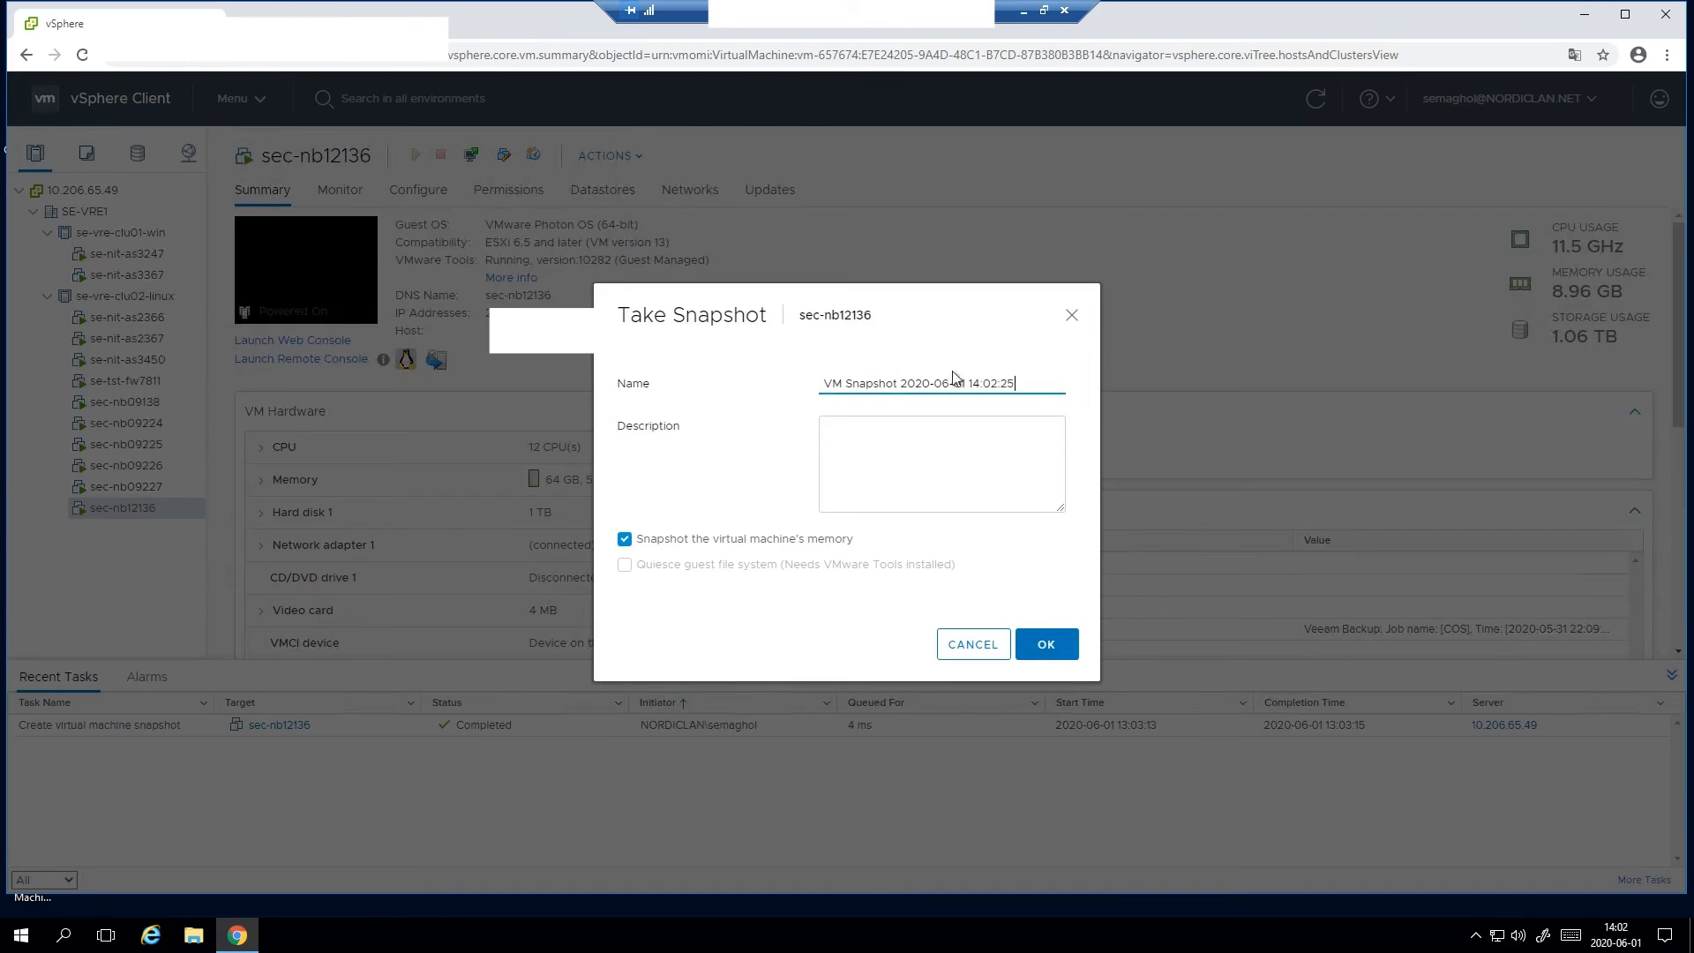
pyautogui.click(827, 542)
pyautogui.moveTo(1034, 393); pyautogui.dragTo(802, 376)
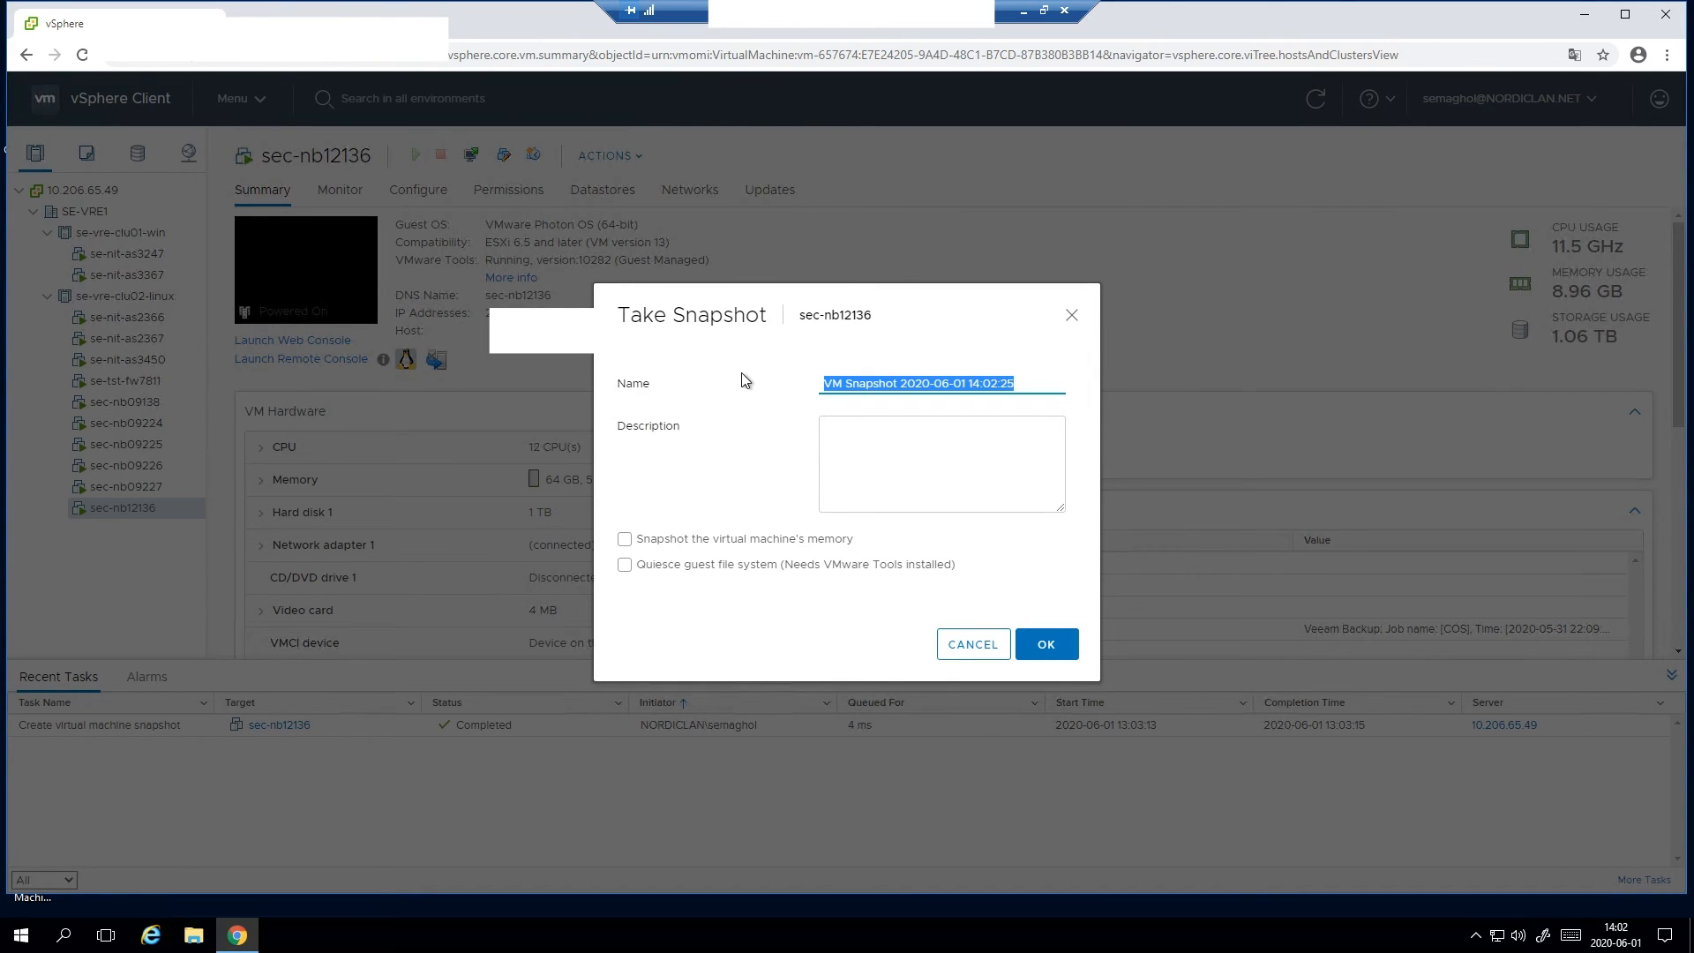
pyautogui.write('Before HFA')
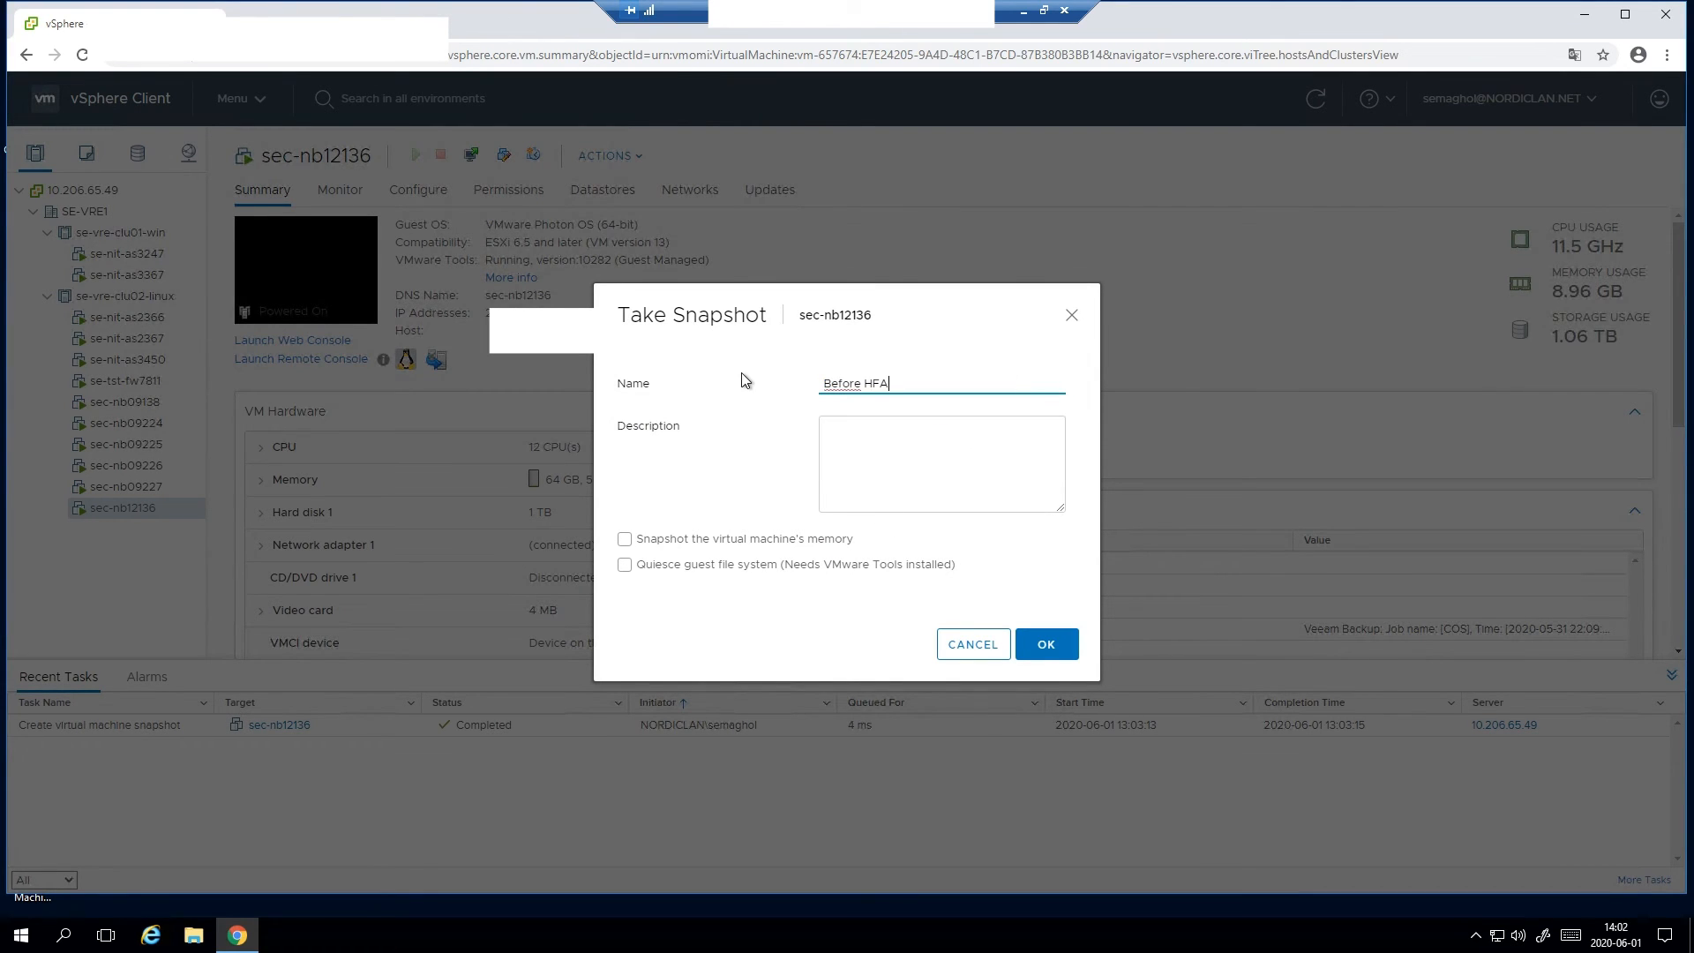
pyautogui.click(1061, 645)
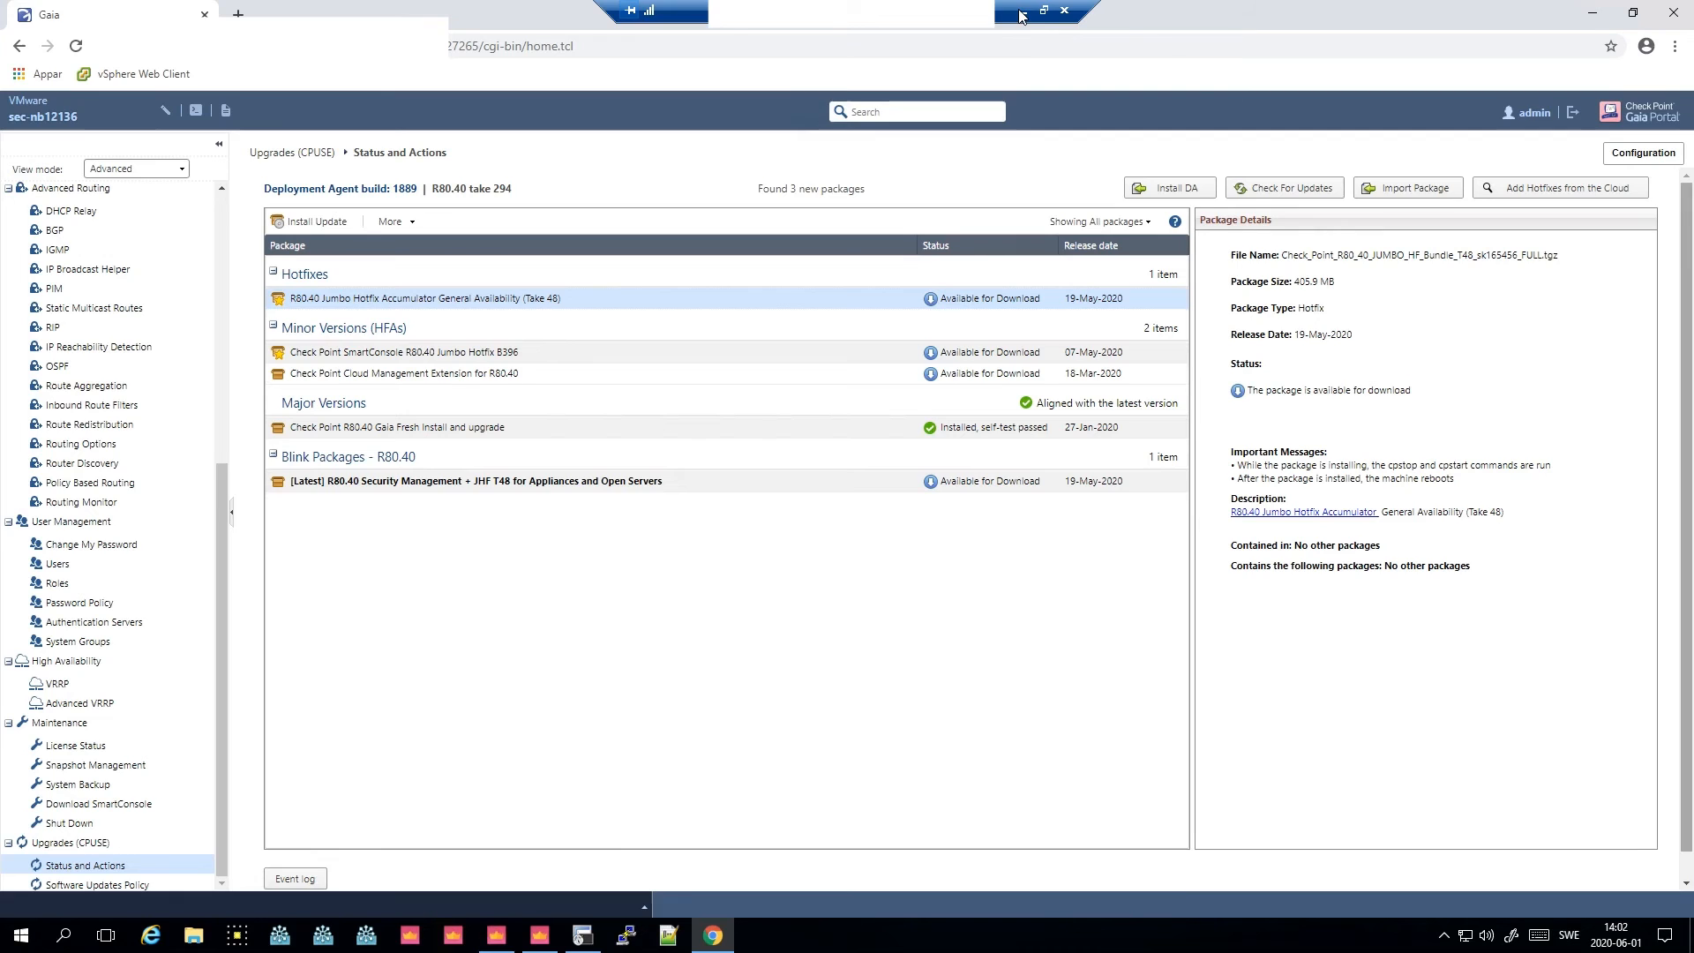
# - Review the details of the SmartConsole Jumbo Hotfix and R80.40 Jumbo Hotfix Accumulator packages
pyautogui.click(1023, 11)
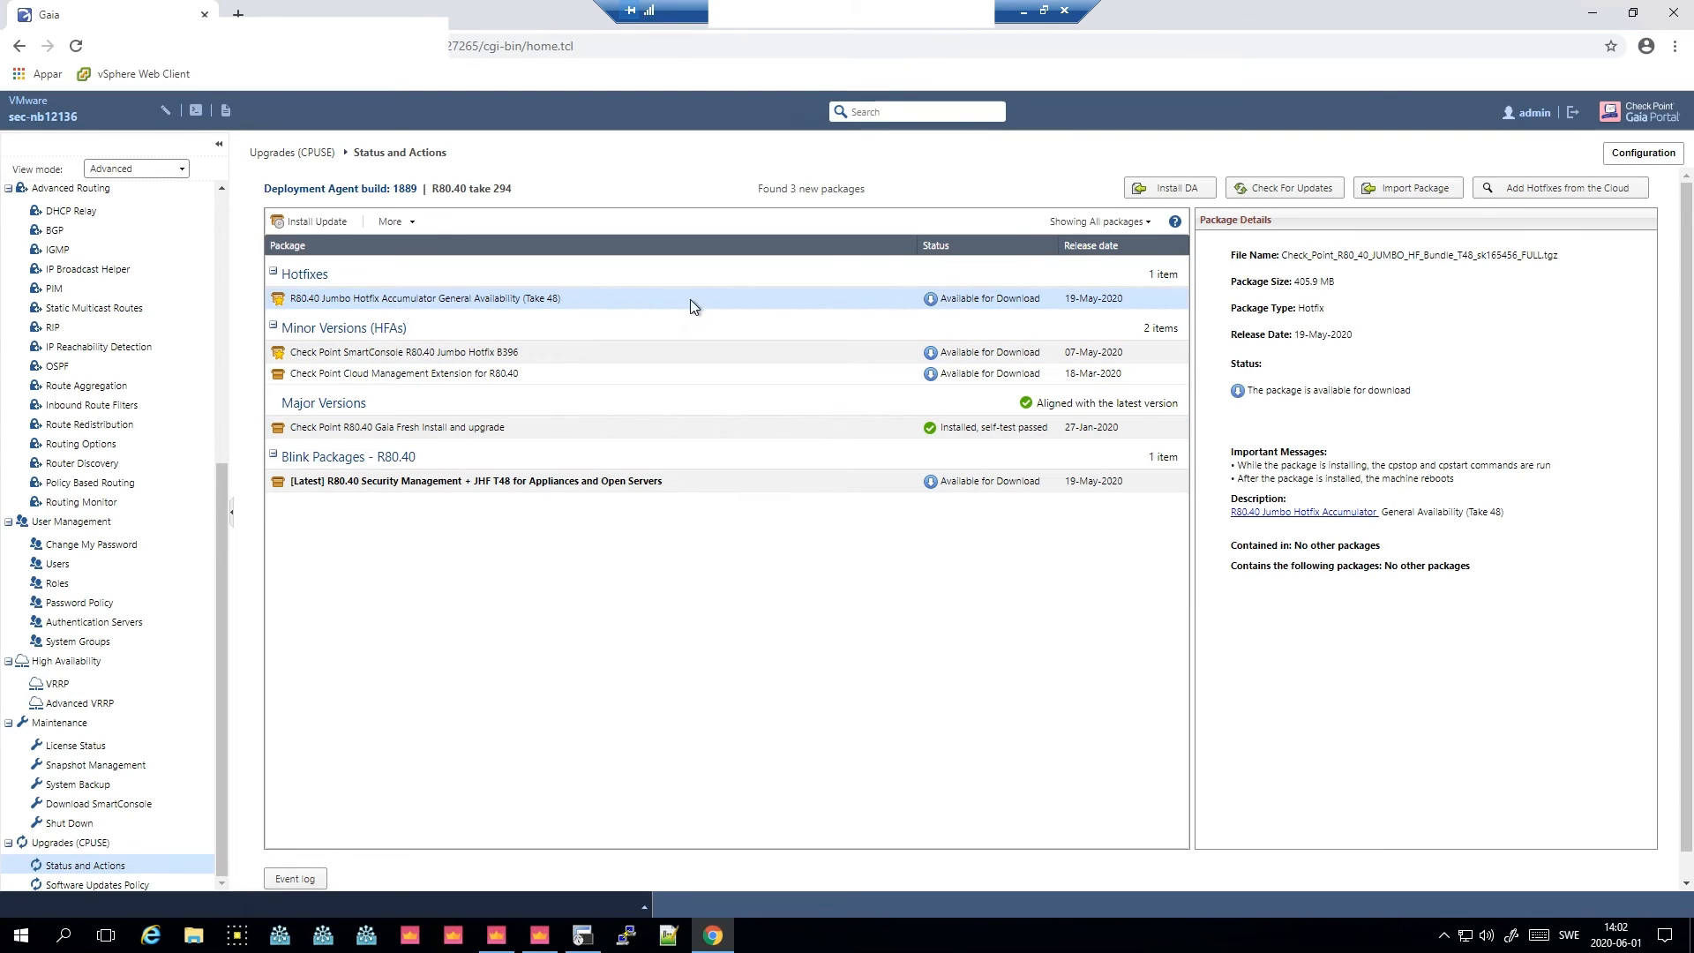
pyautogui.click(1074, 223)
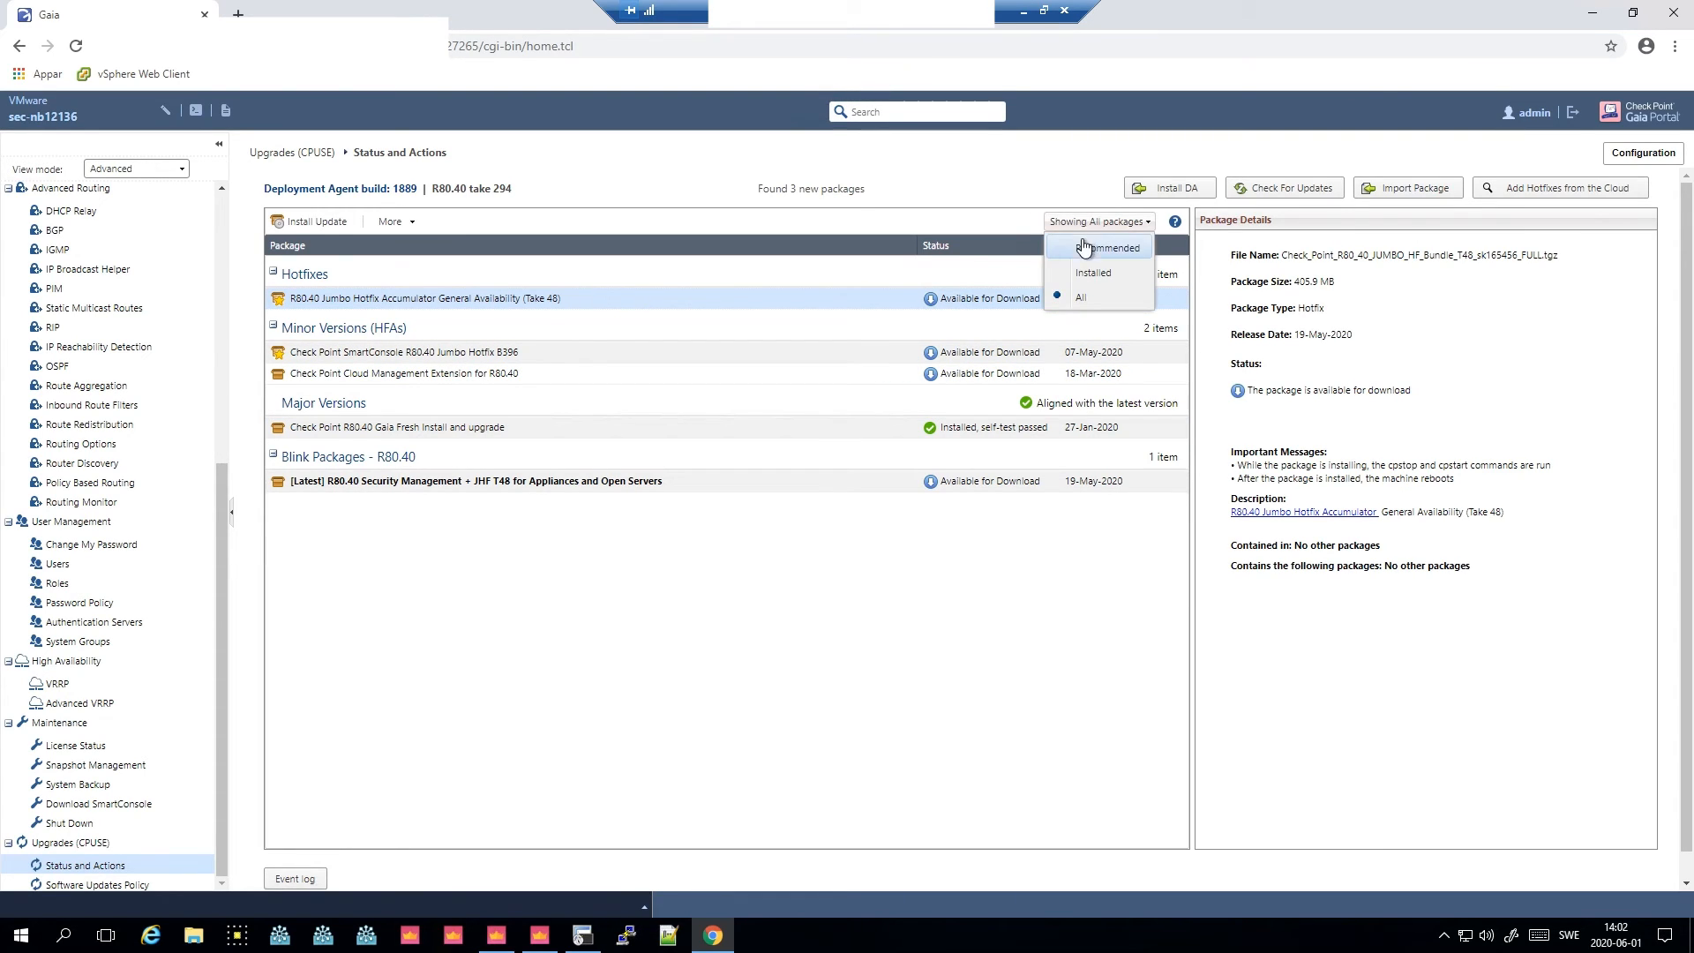
pyautogui.click(538, 352)
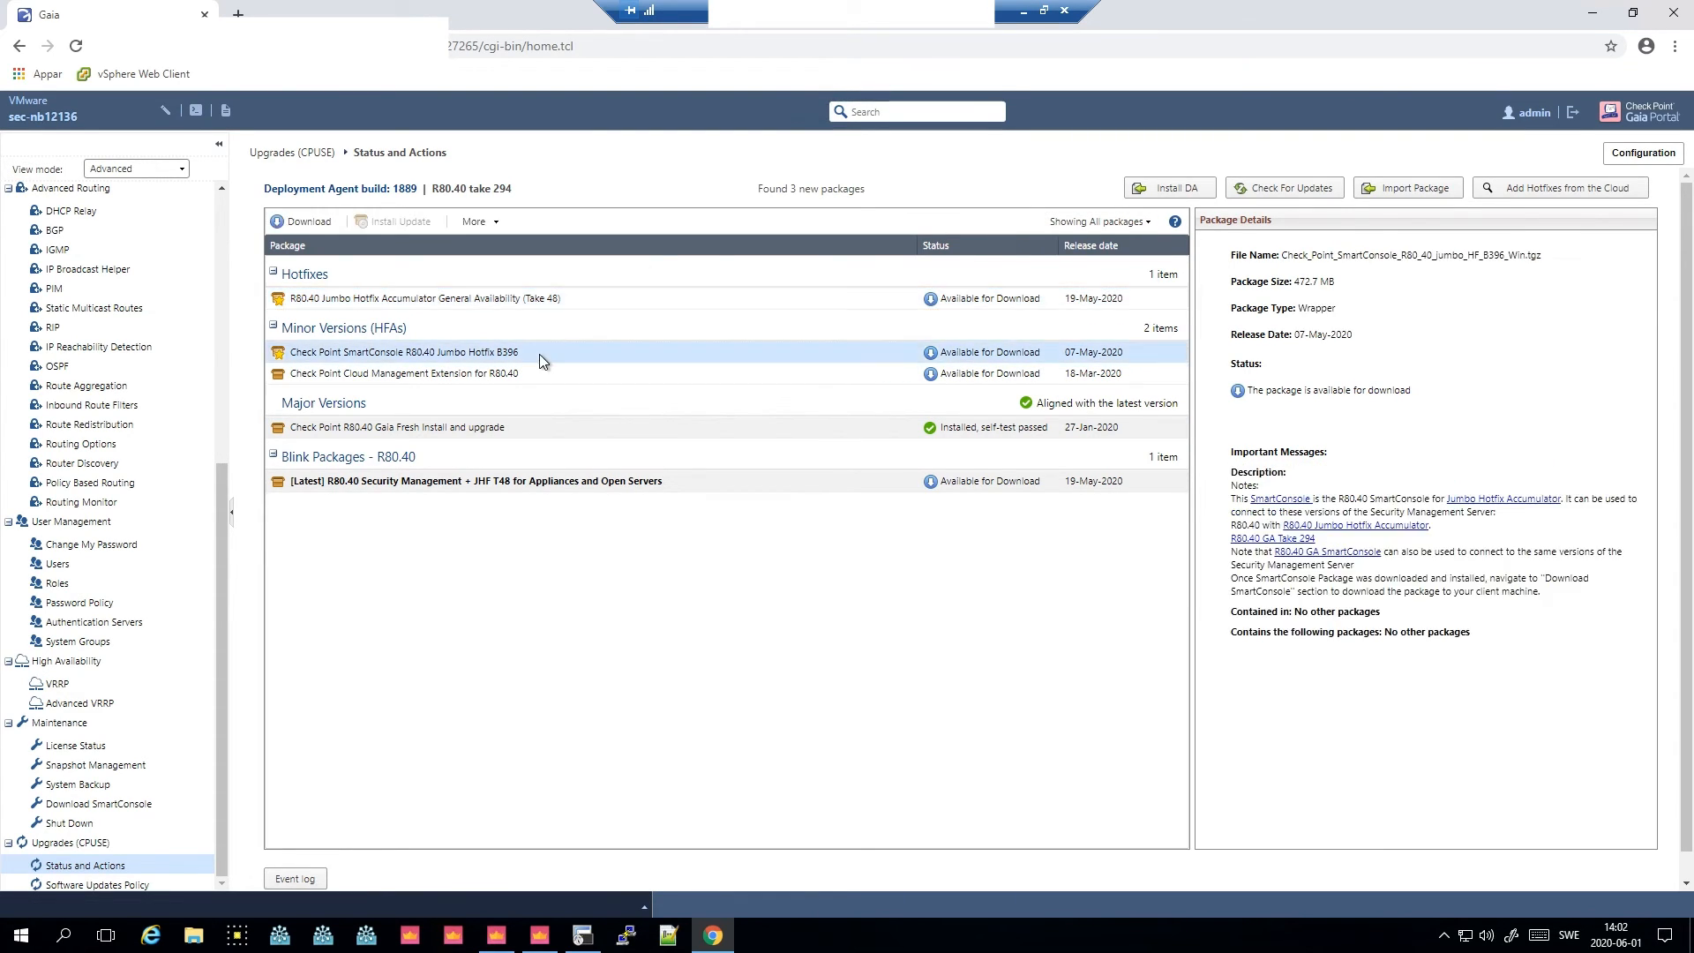
pyautogui.click(538, 304)
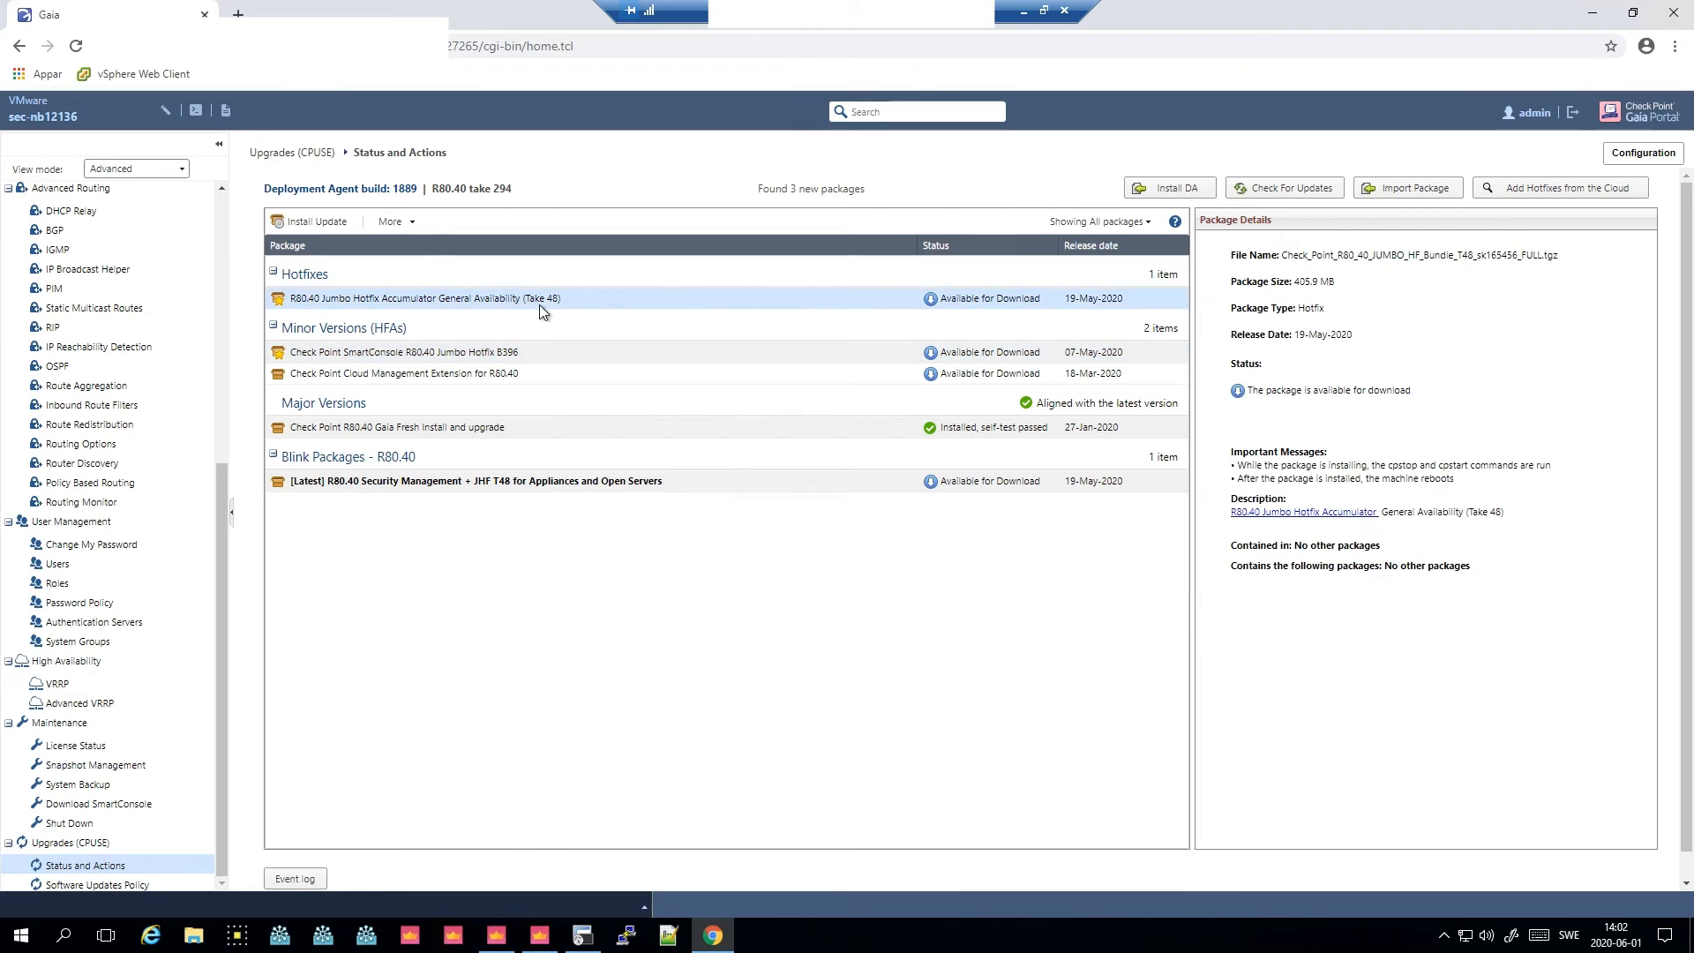
# - Download the R80.40 Jumbo Hotfix Accumulator General Availability (Take 48) package
pyautogui.click(419, 228)
pyautogui.click(450, 298)
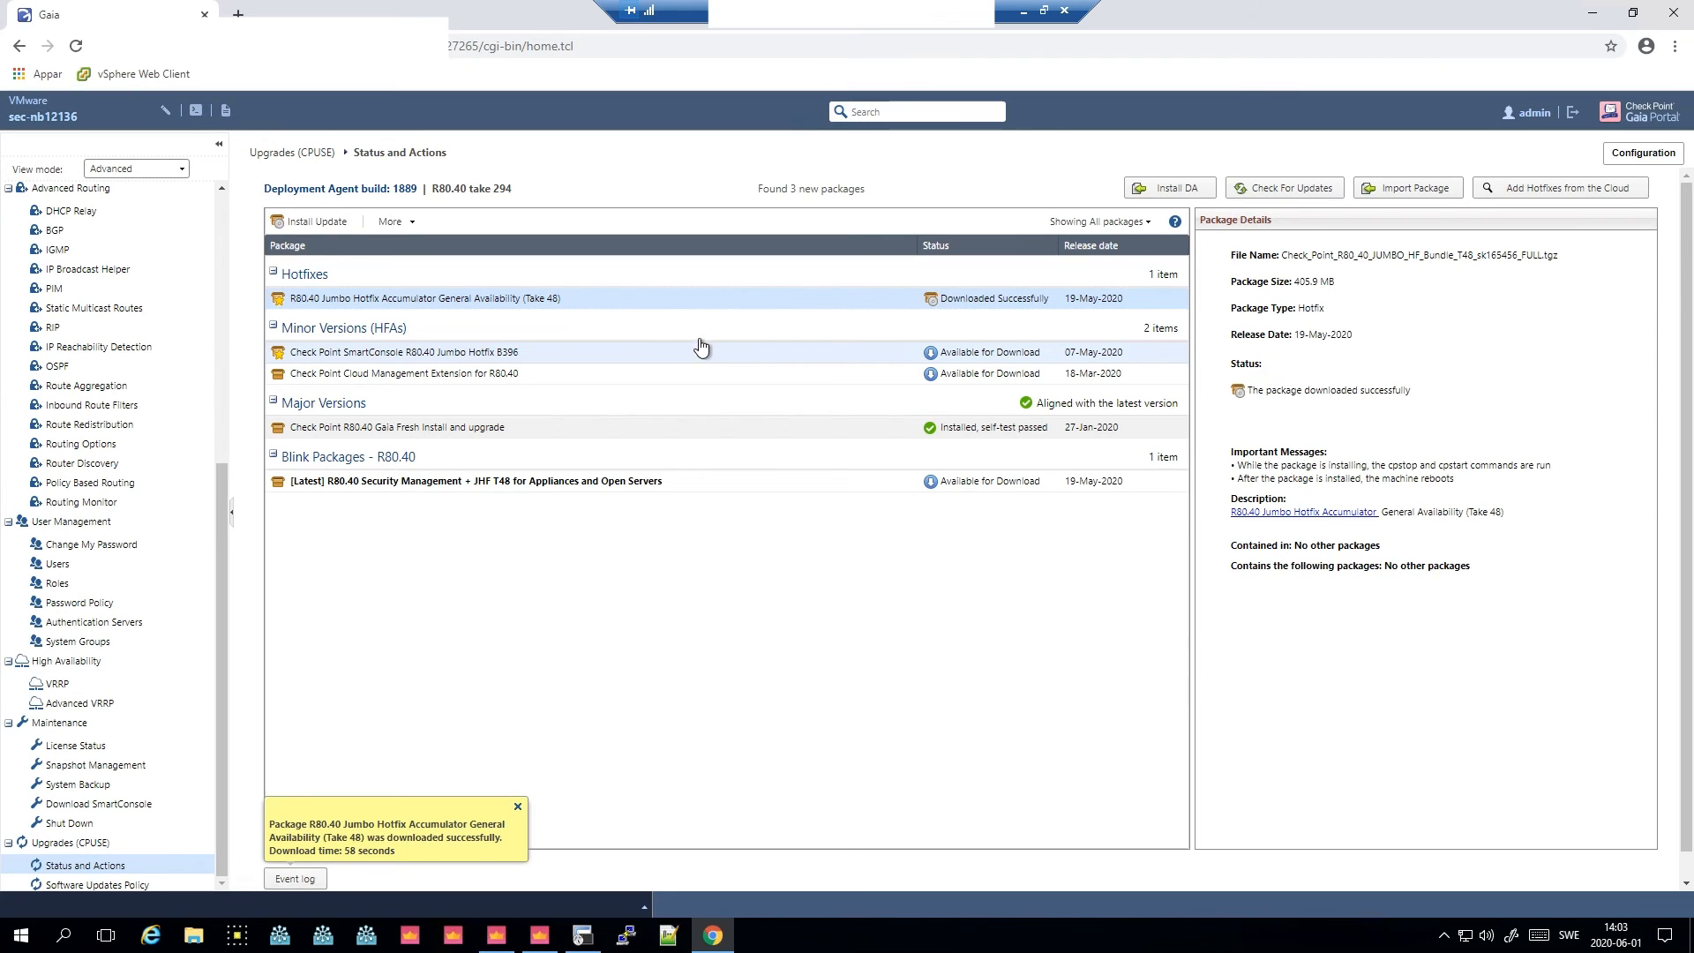
# - Run the verifier on the R80.40 Jumbo Hotfix Accumulator package and acknowledge its results
pyautogui.click(711, 371)
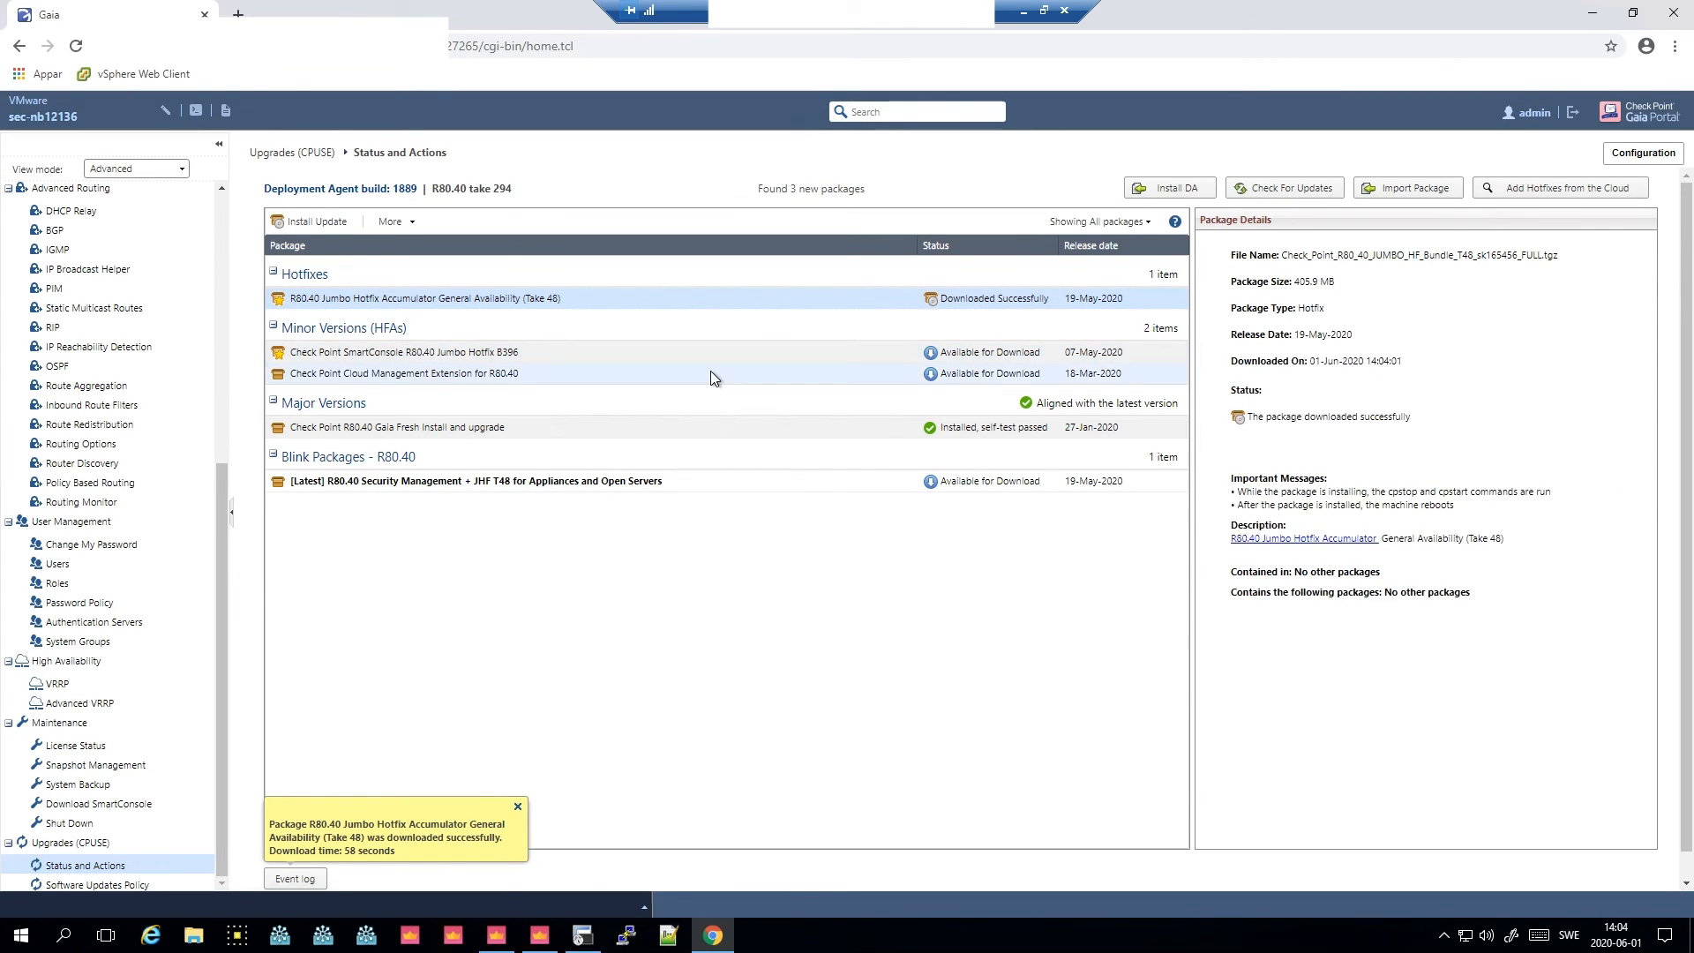
pyautogui.click(721, 301)
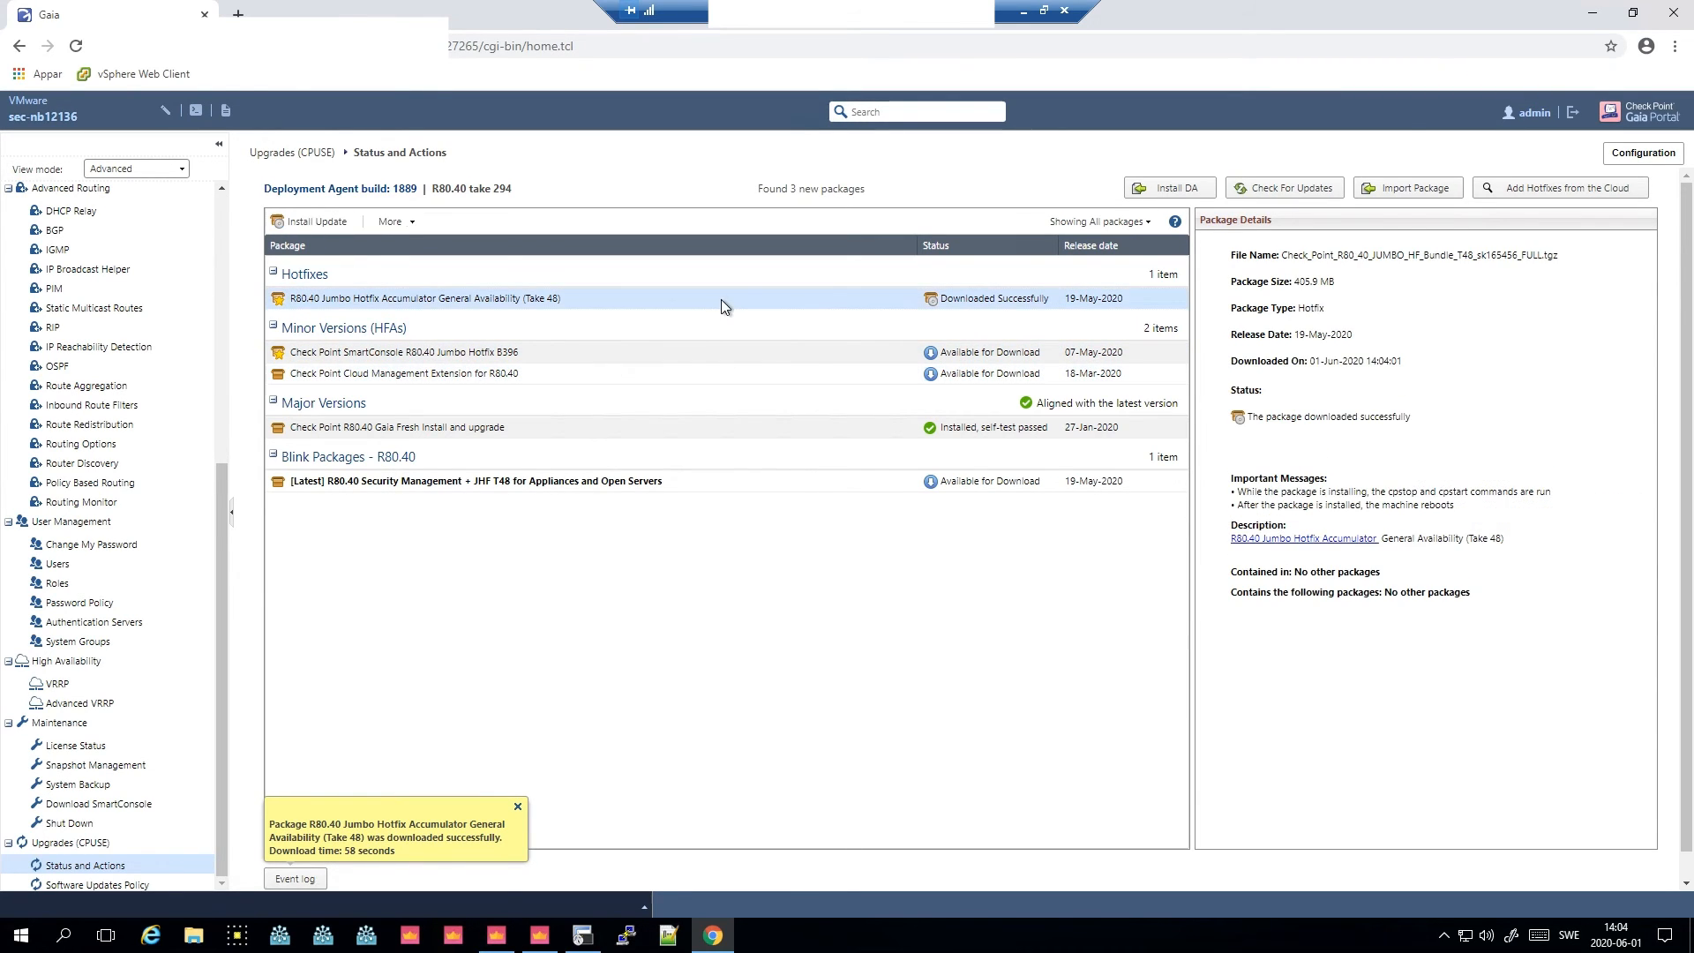
pyautogui.click(410, 226)
pyautogui.click(446, 272)
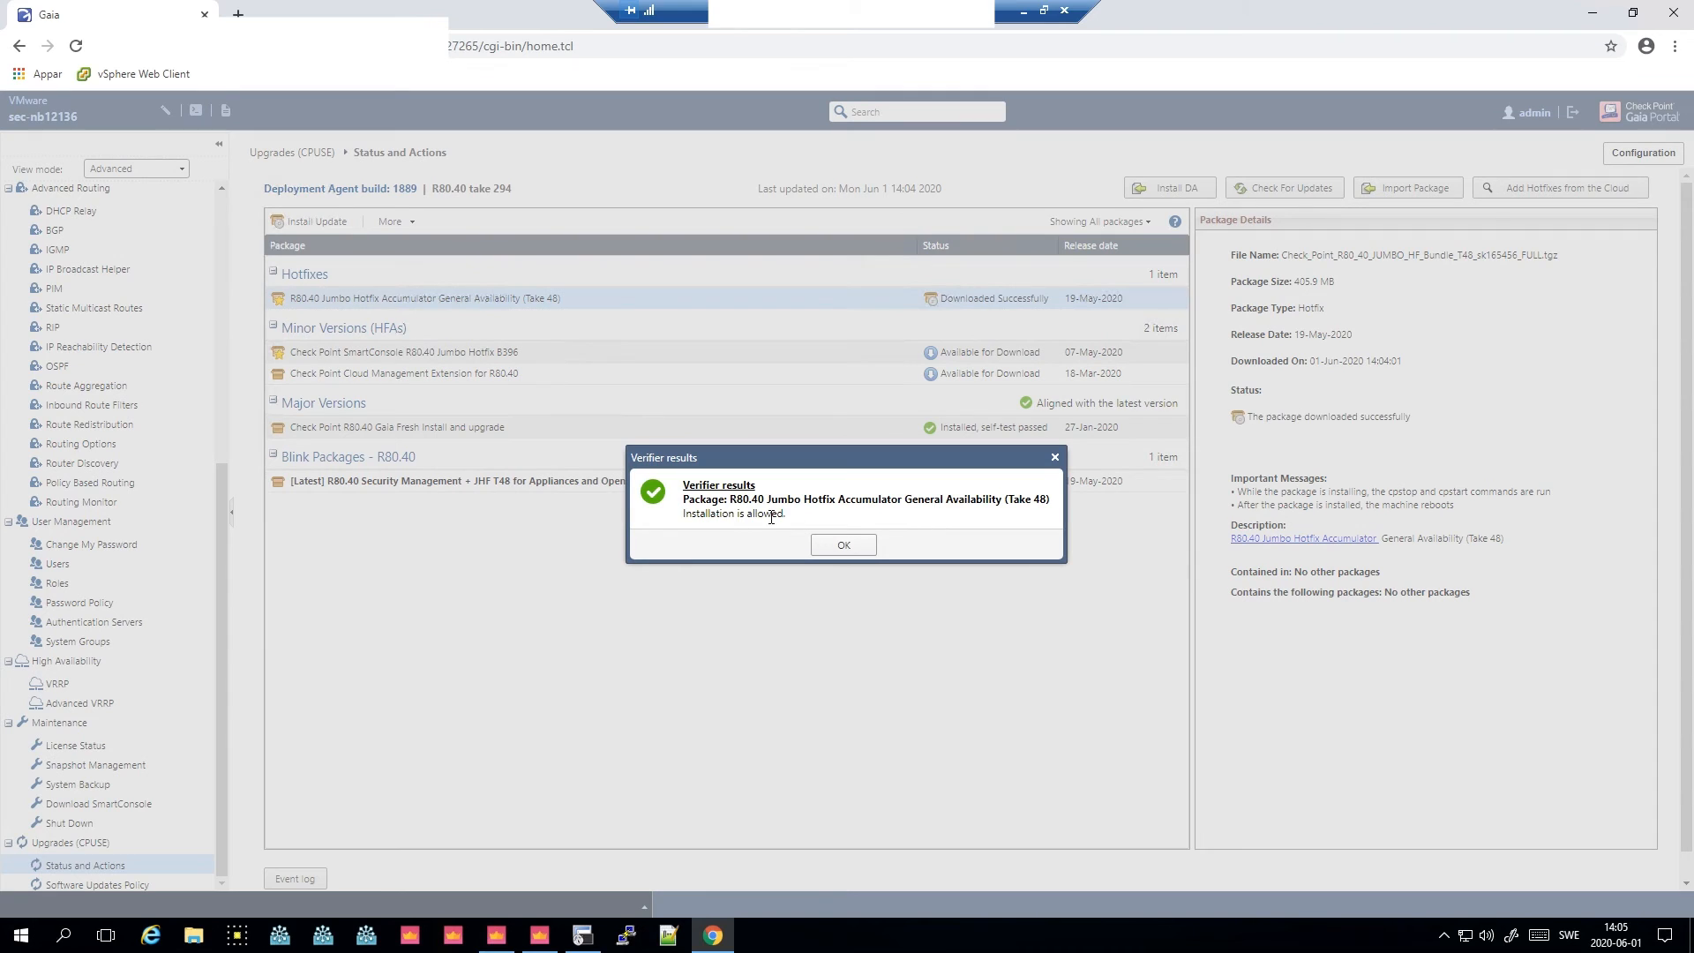
pyautogui.click(844, 545)
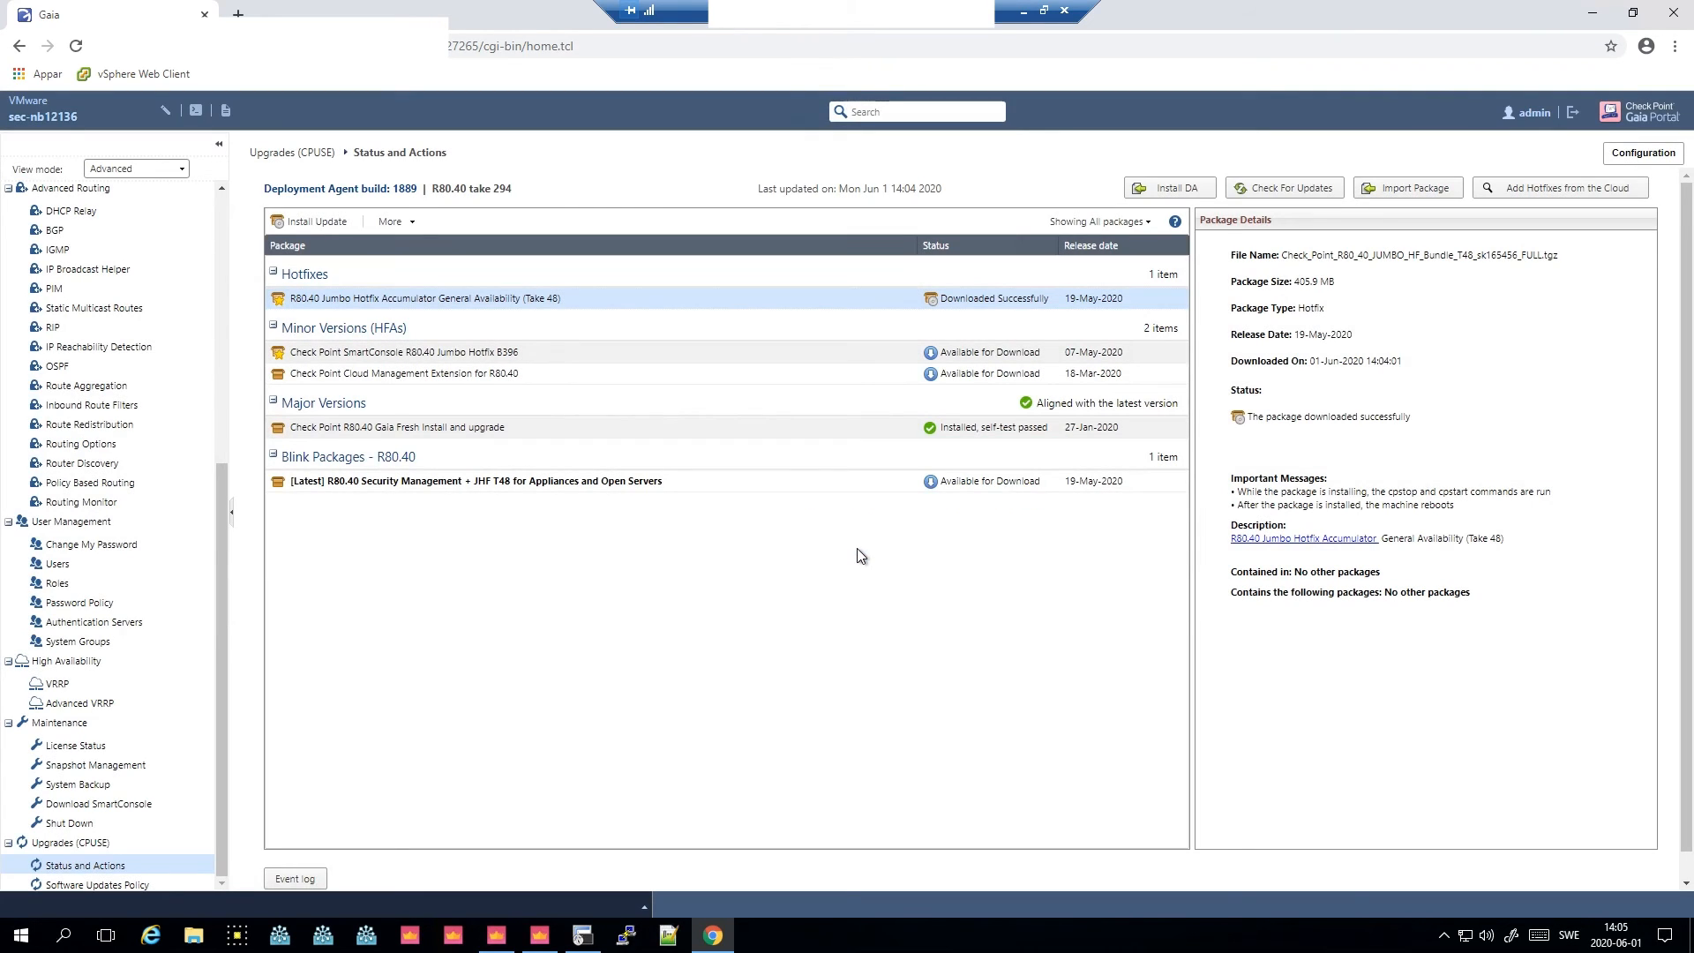
# - Install the R80.40 Jumbo Hotfix Accumulator package, accepting the automatic reboot after installation
pyautogui.click(409, 226)
pyautogui.click(319, 222)
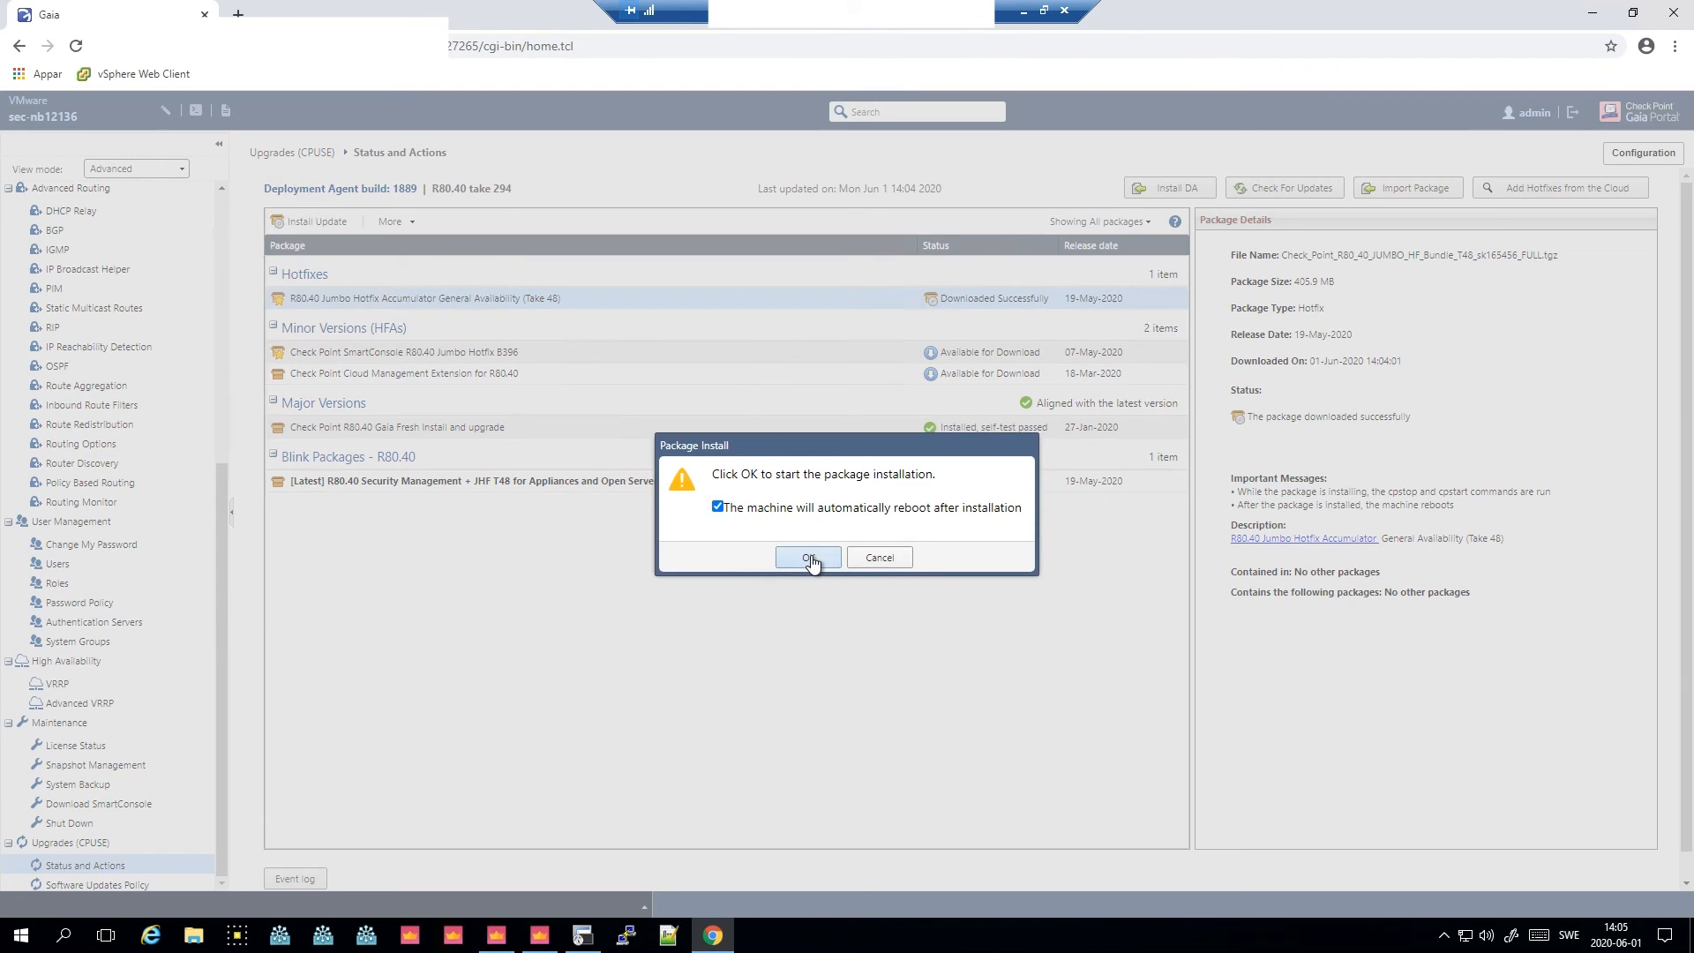
pyautogui.click(809, 560)
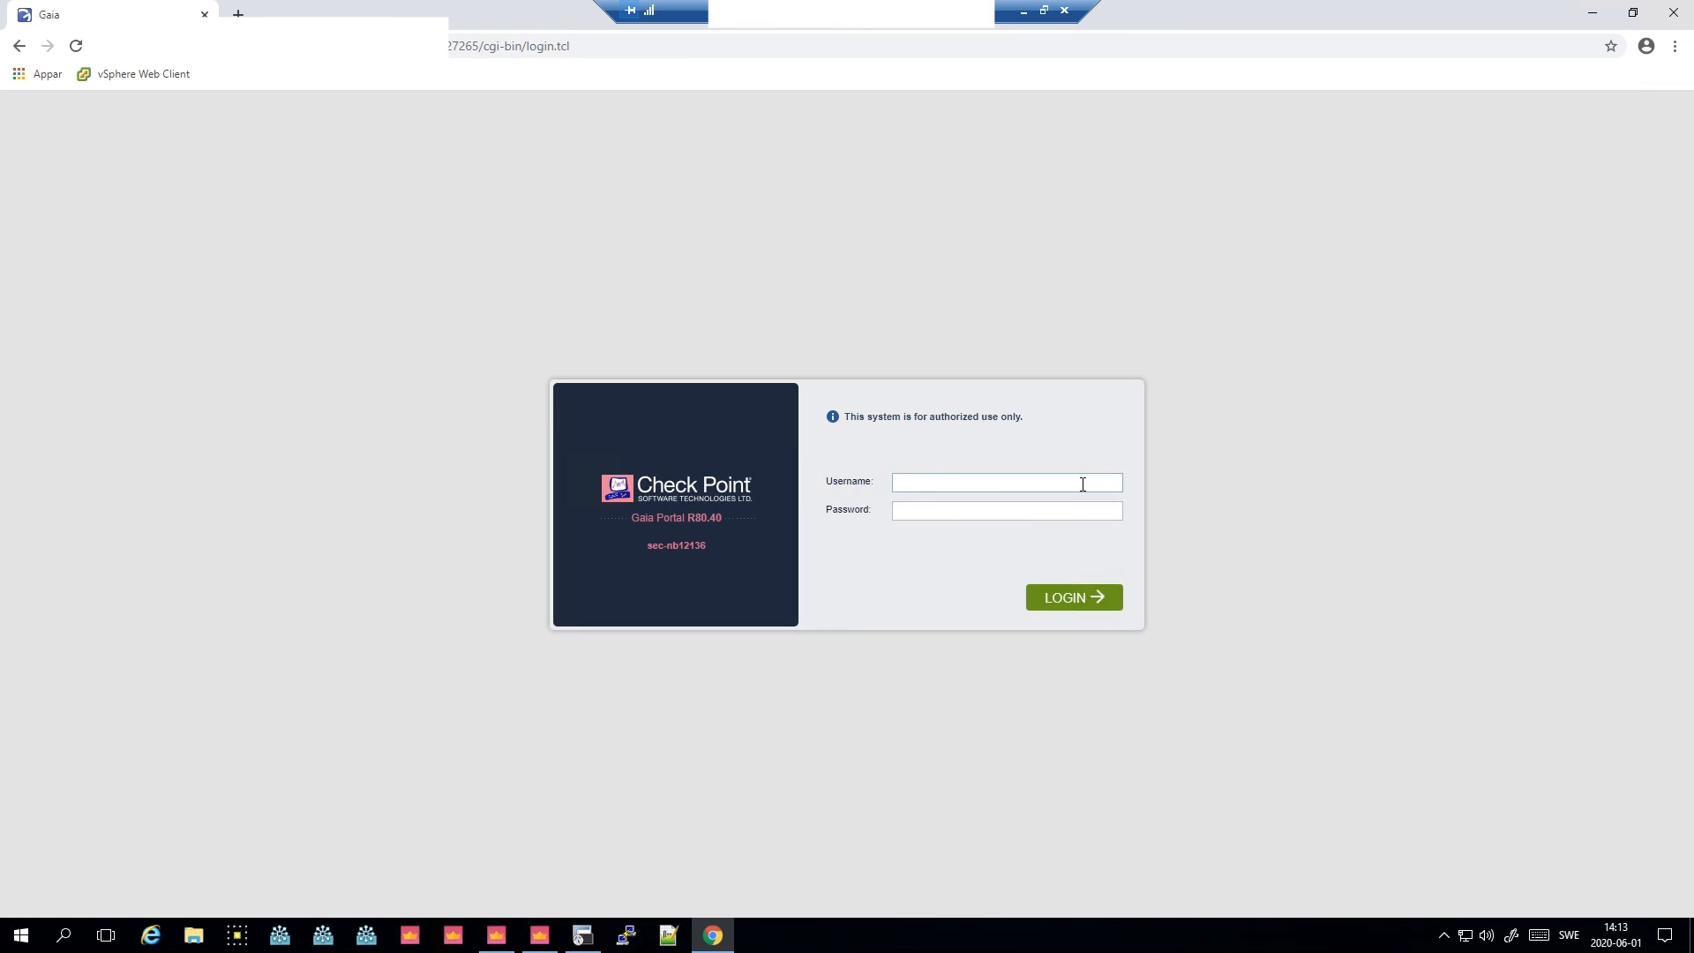
# - Log back in to the Gaia Portal as admin after the reboot
pyautogui.write('admin')
pyautogui.press('Tab')
pyautogui.press('Return')
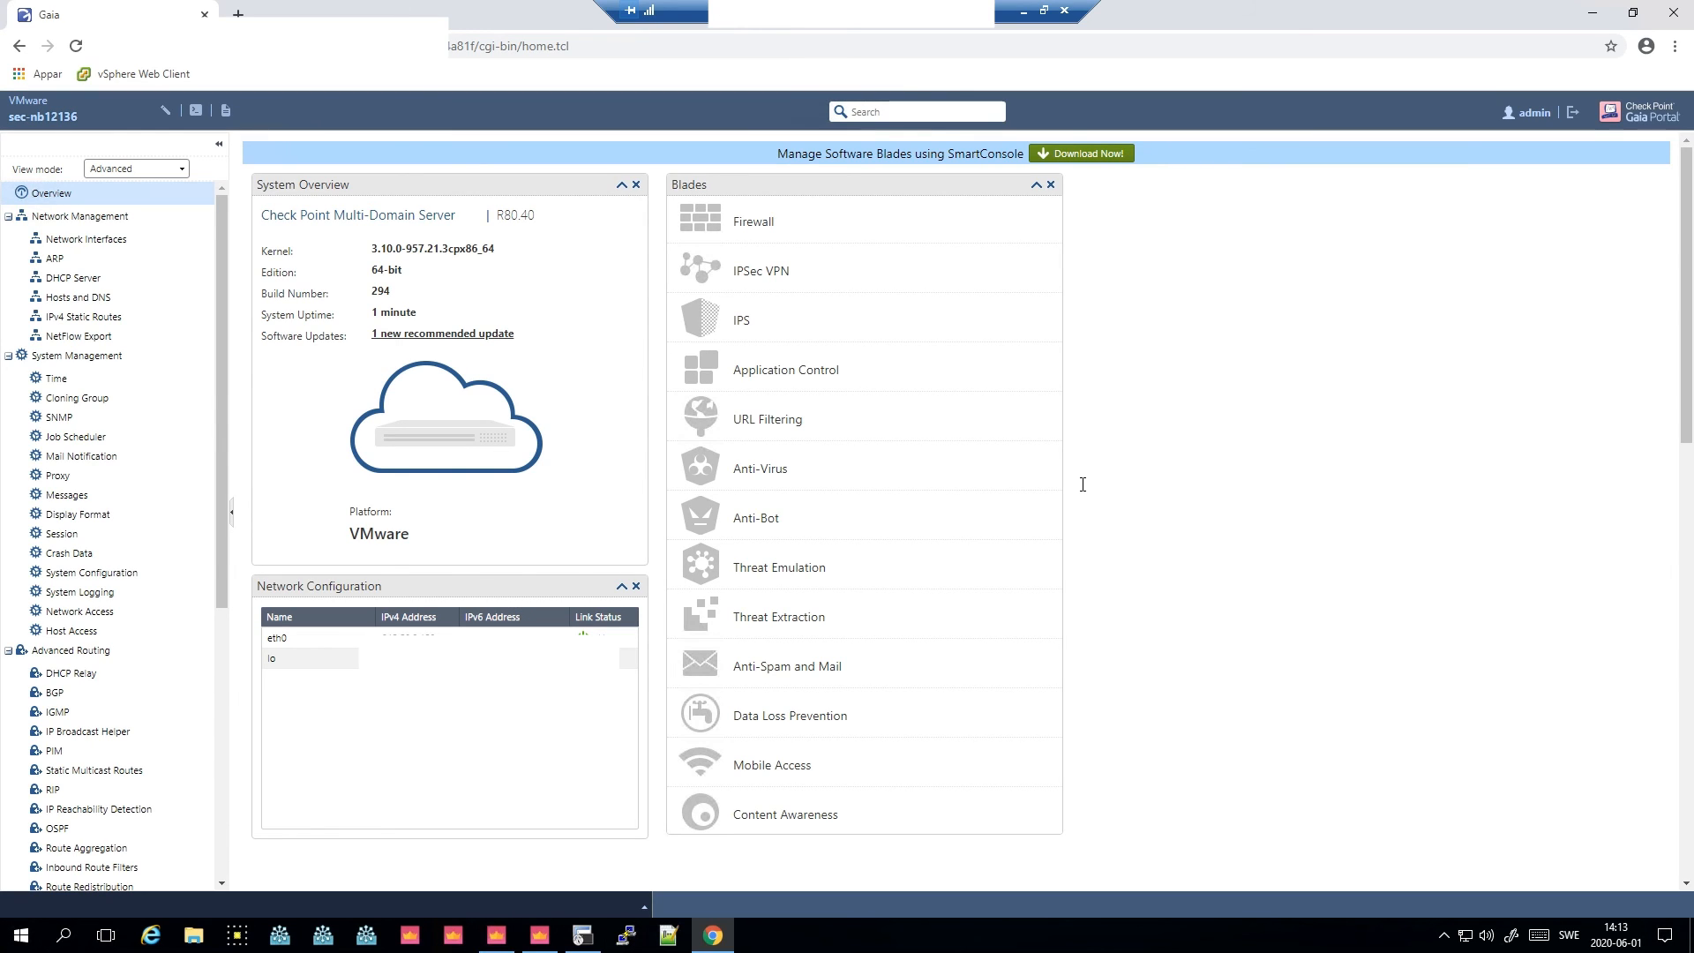
# - Open the Upgrades (CPUSE) Status and Actions page to check the hotfix installation status
pyautogui.scroll(-5, 221, 732)
pyautogui.click(105, 868)
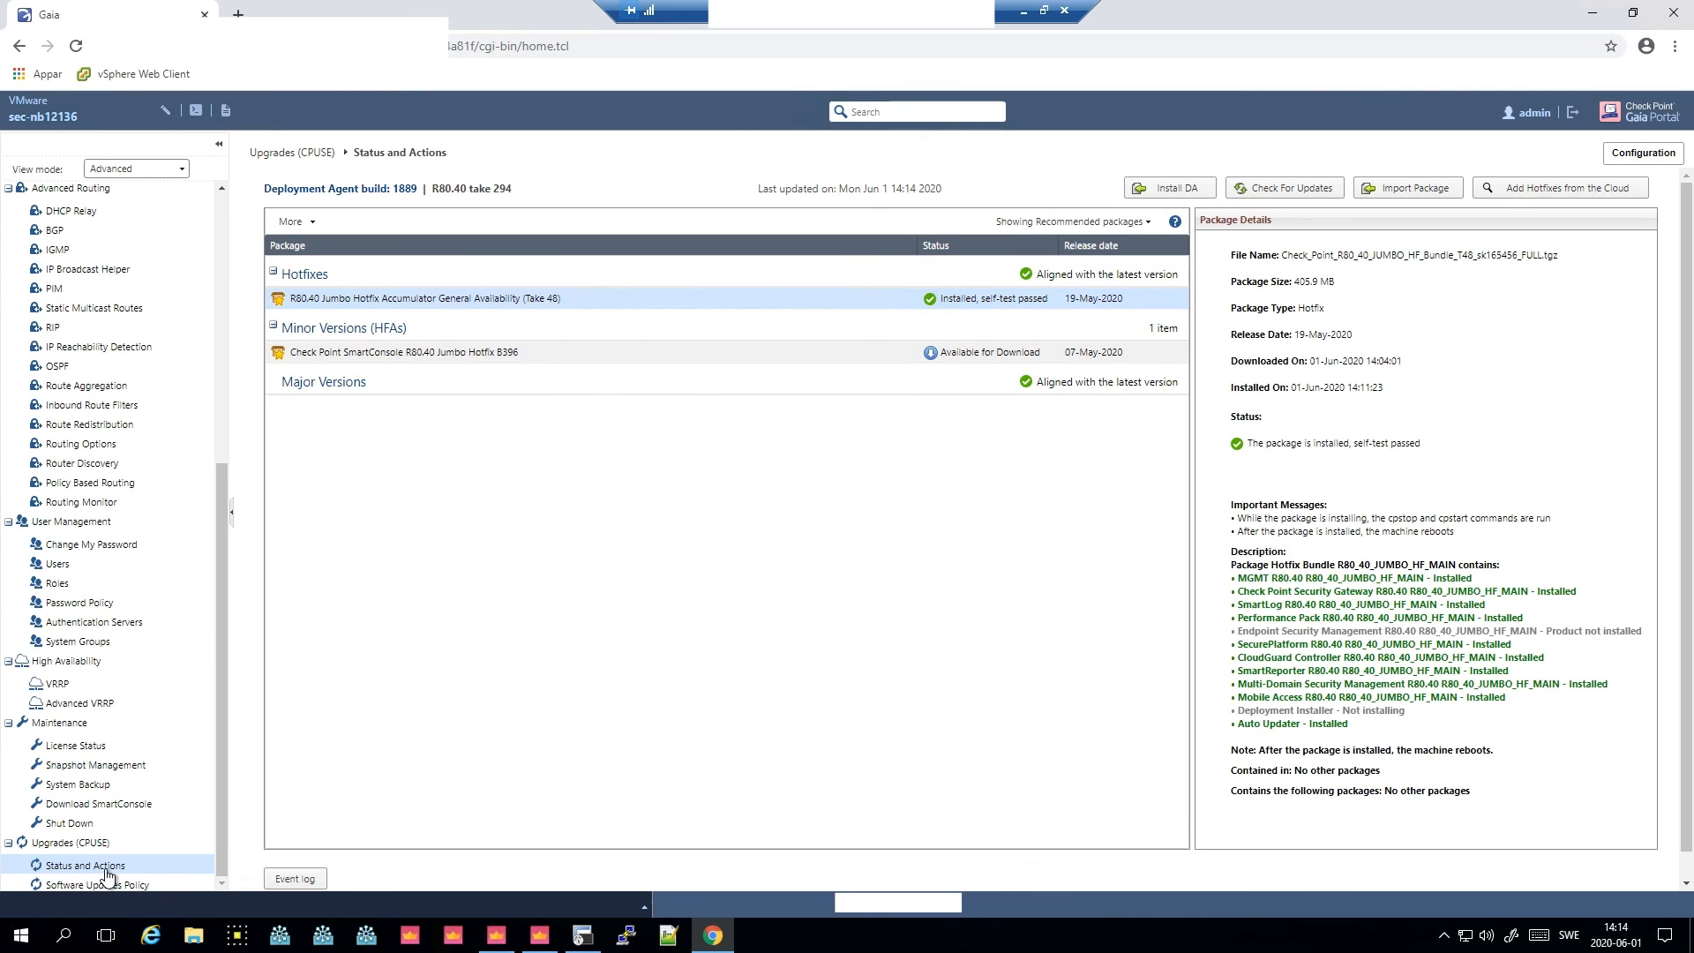
# - Switch to SmartConsole, dismiss the lost-connection notice, and log in again with the account password
pyautogui.click(538, 935)
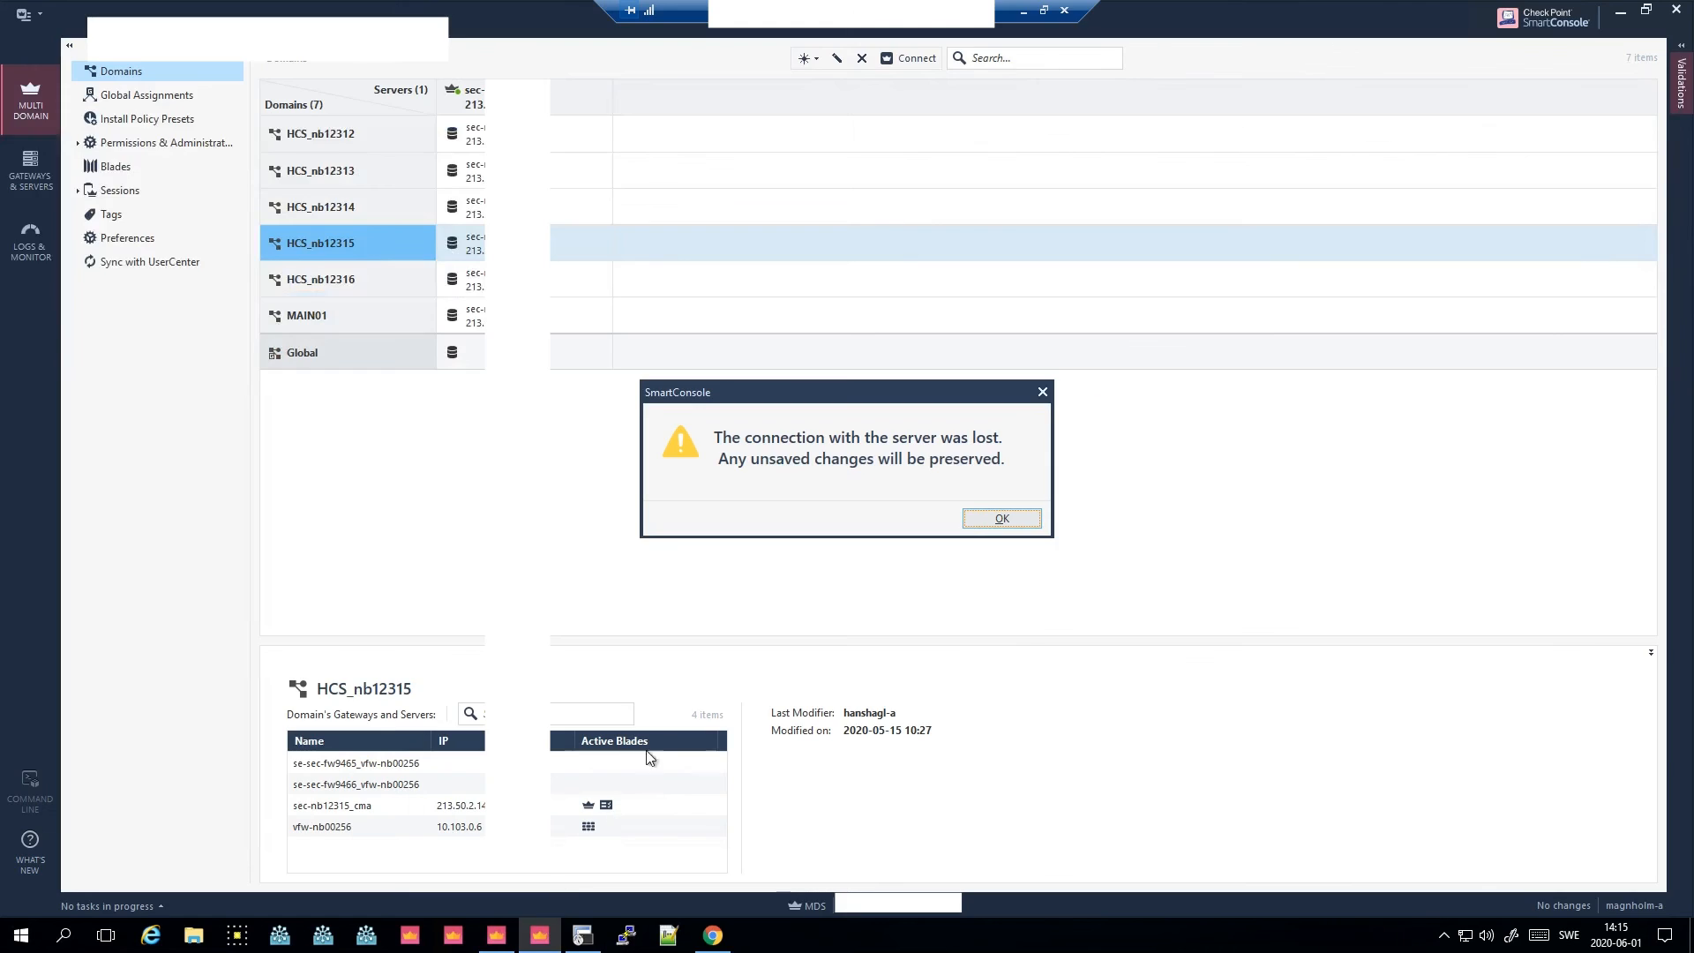
pyautogui.click(1028, 518)
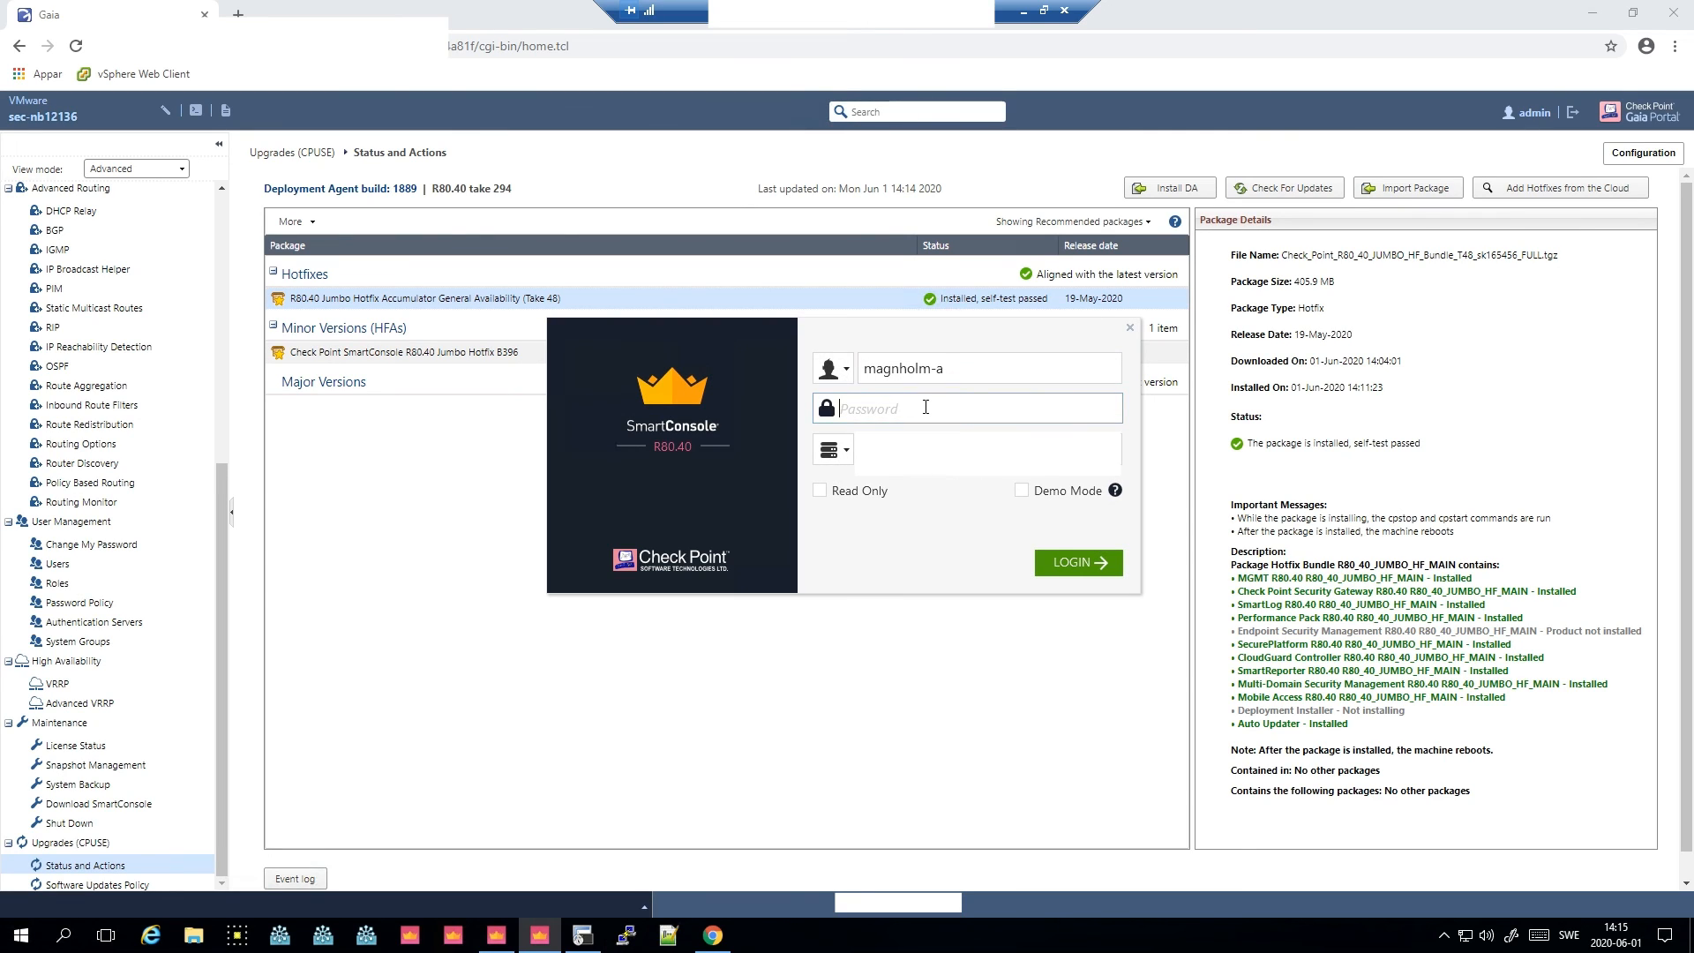
pyautogui.write('*********')
pyautogui.press('BackSpace')
pyautogui.press('BackSpace')
pyautogui.press('BackSpace')
pyautogui.press('BackSpace')
pyautogui.press('BackSpace')
pyautogui.press('BackSpace')
pyautogui.press('BackSpace')
pyautogui.press('BackSpace')
pyautogui.press('BackSpace')
pyautogui.write('**********')
pyautogui.press('Return')
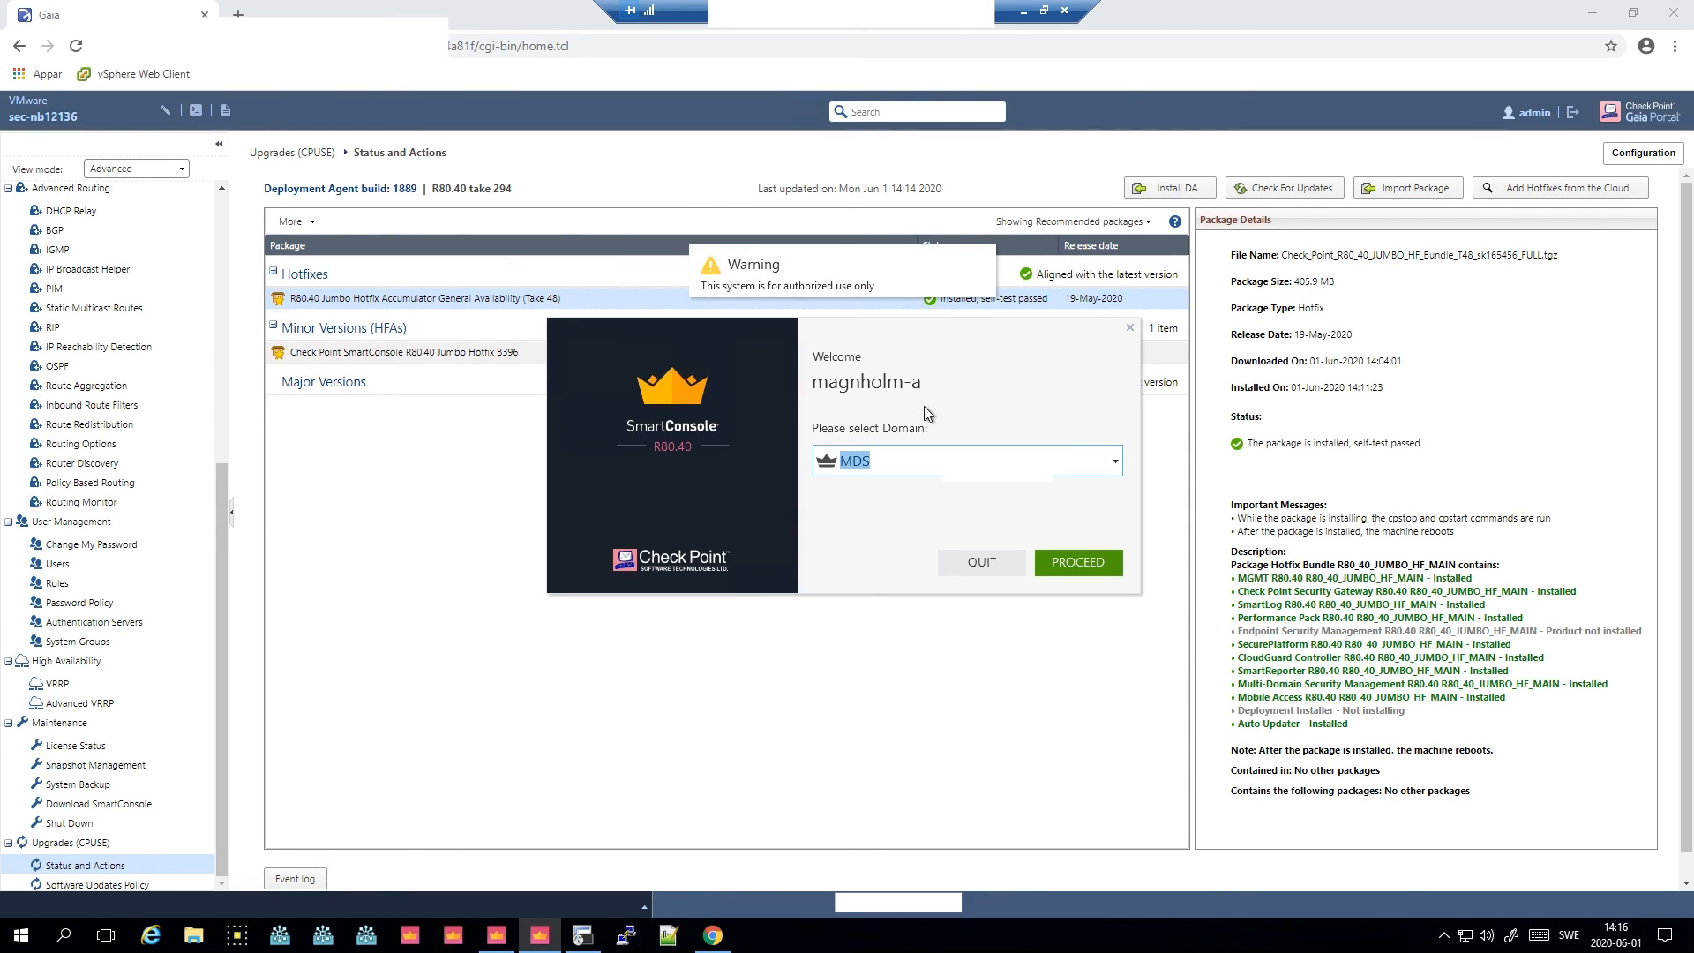
# - Proceed into the MDS domain and open the Gateways & Servers view
pyautogui.click(1097, 553)
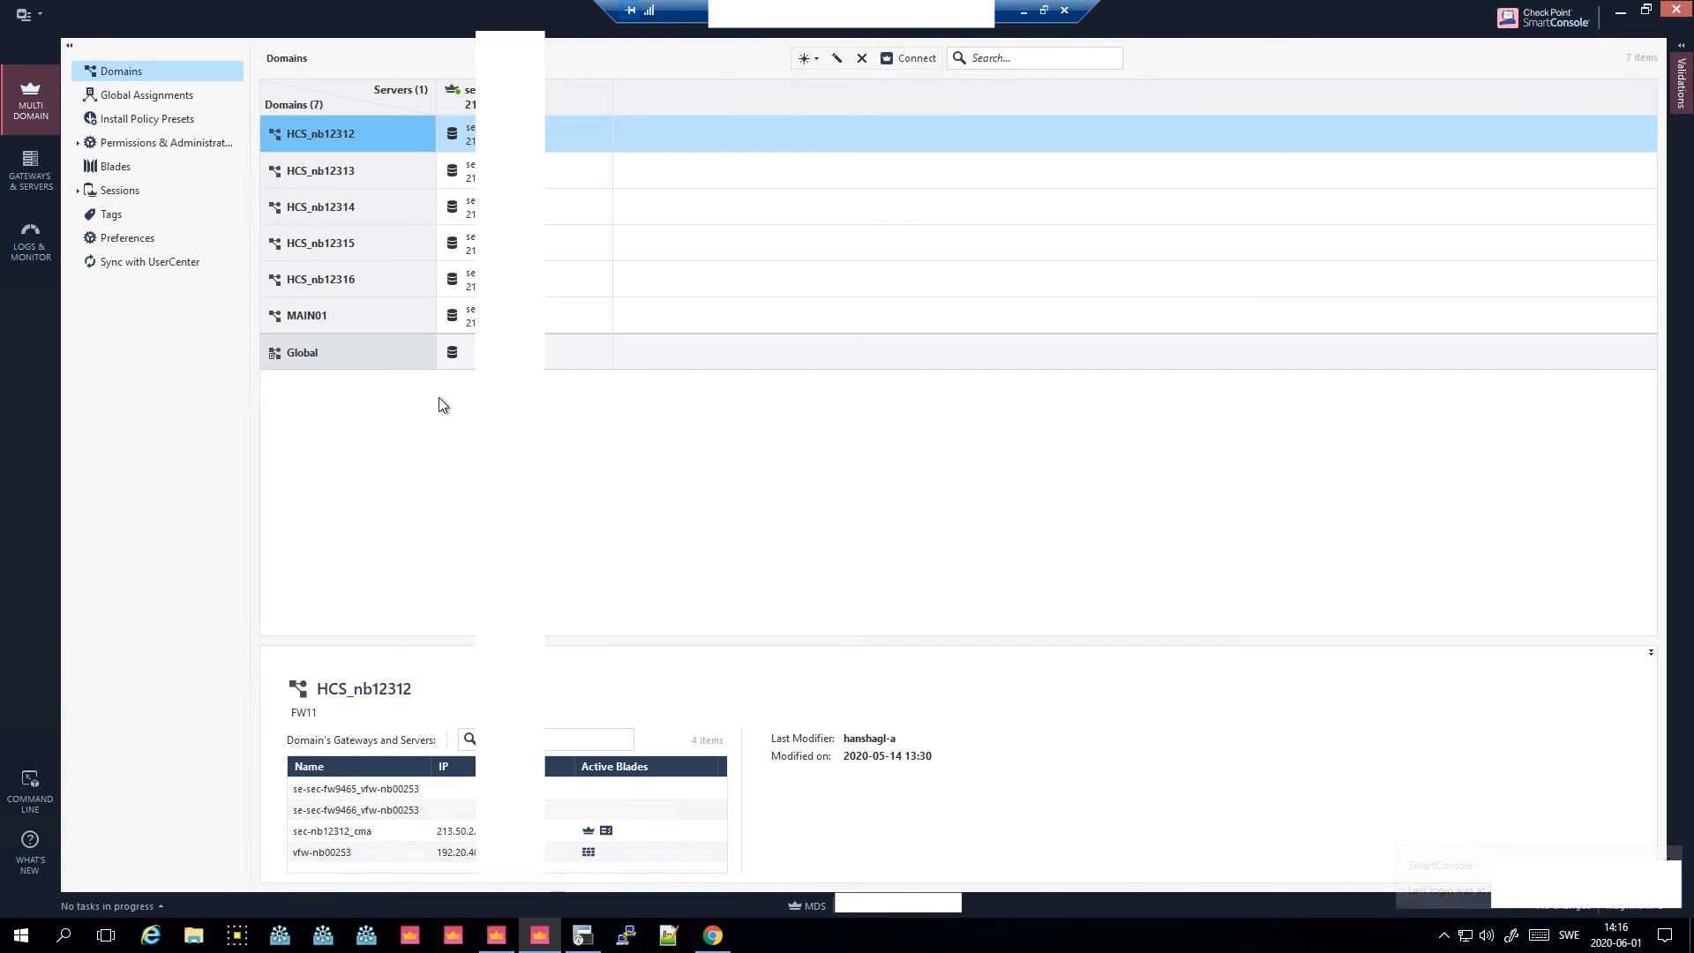
pyautogui.click(41, 181)
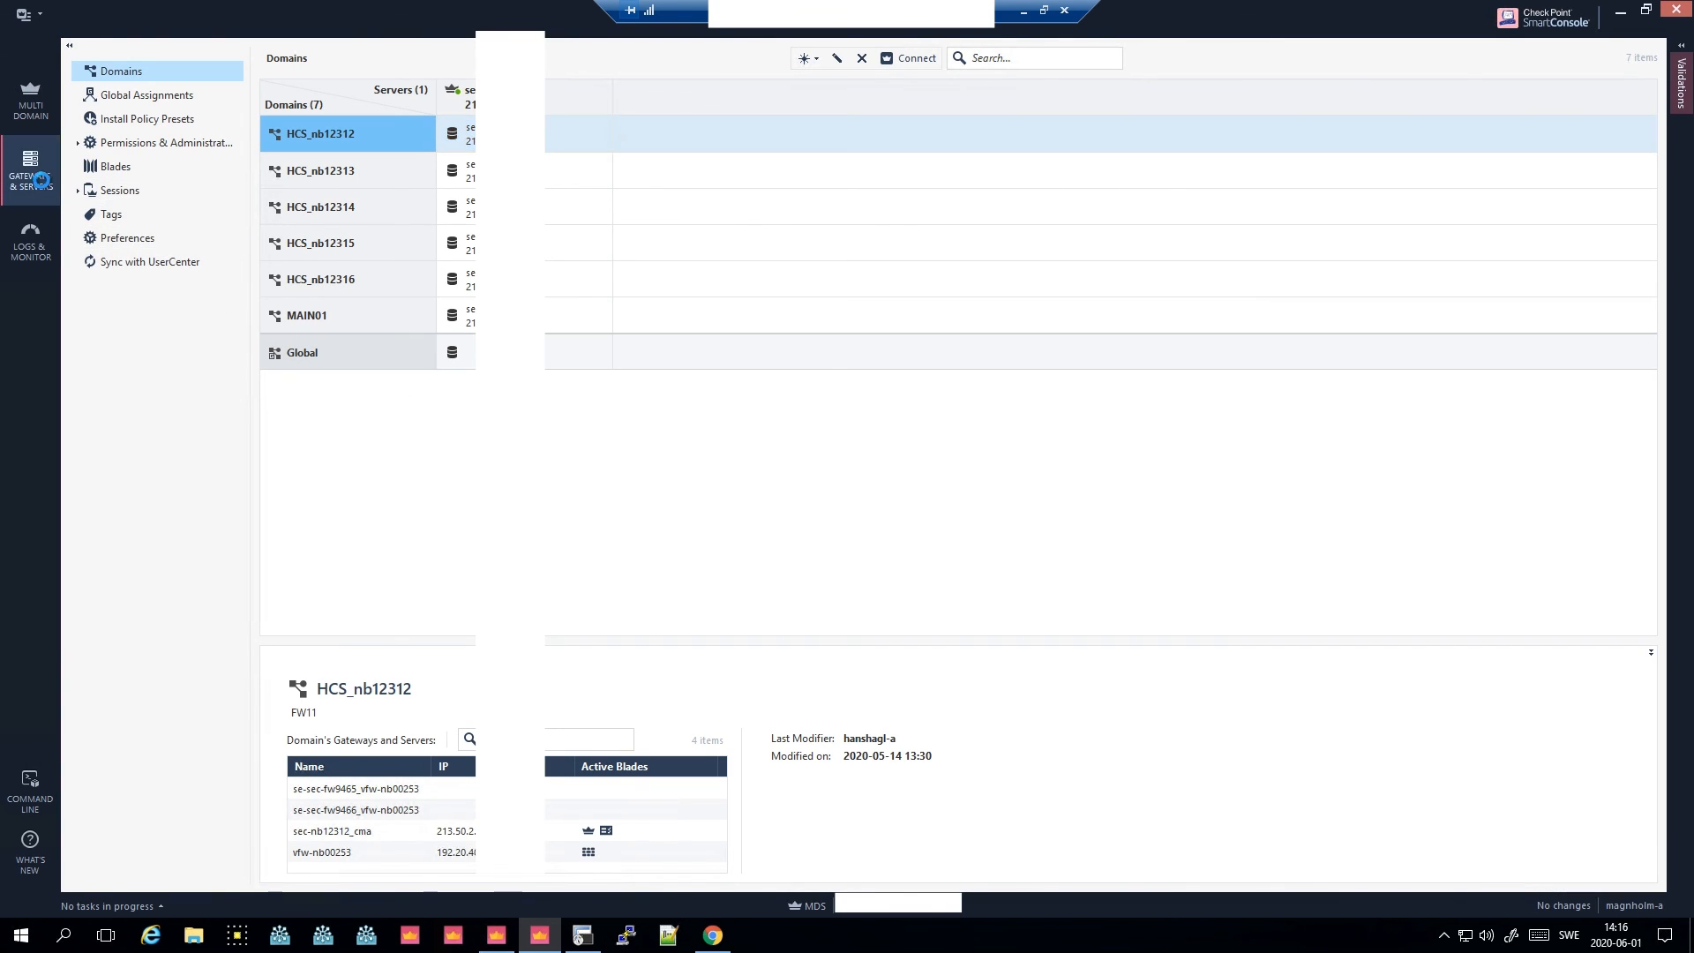